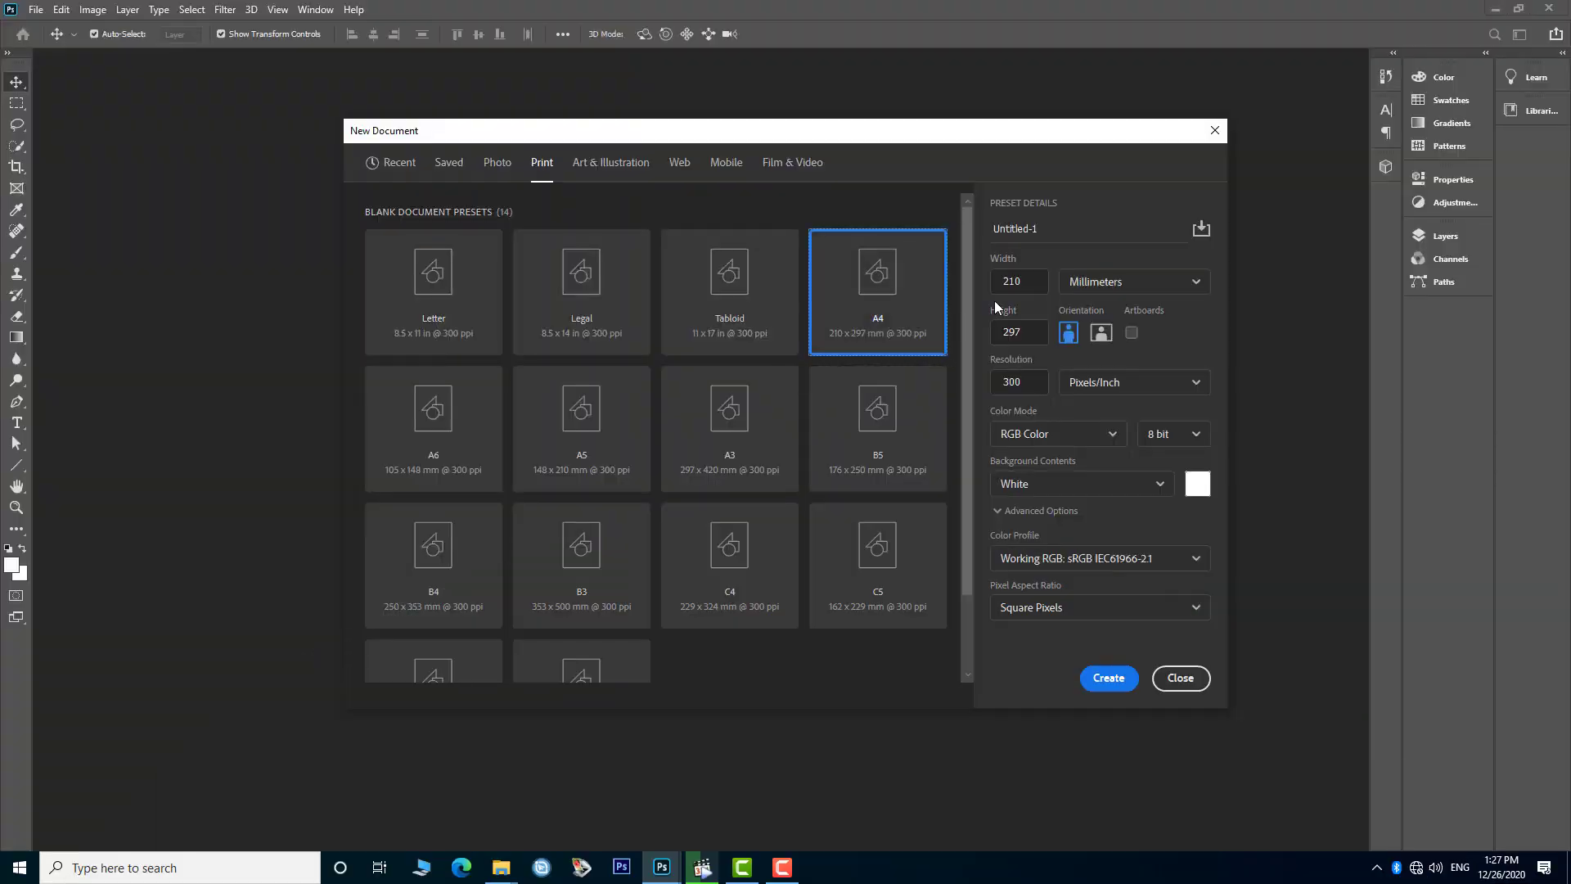
- Set the new A4 portrait document to 210 × 297 mm at 300 pixels per inch
left_click_drag(1021, 280, 975, 341)
double_click(1025, 386)
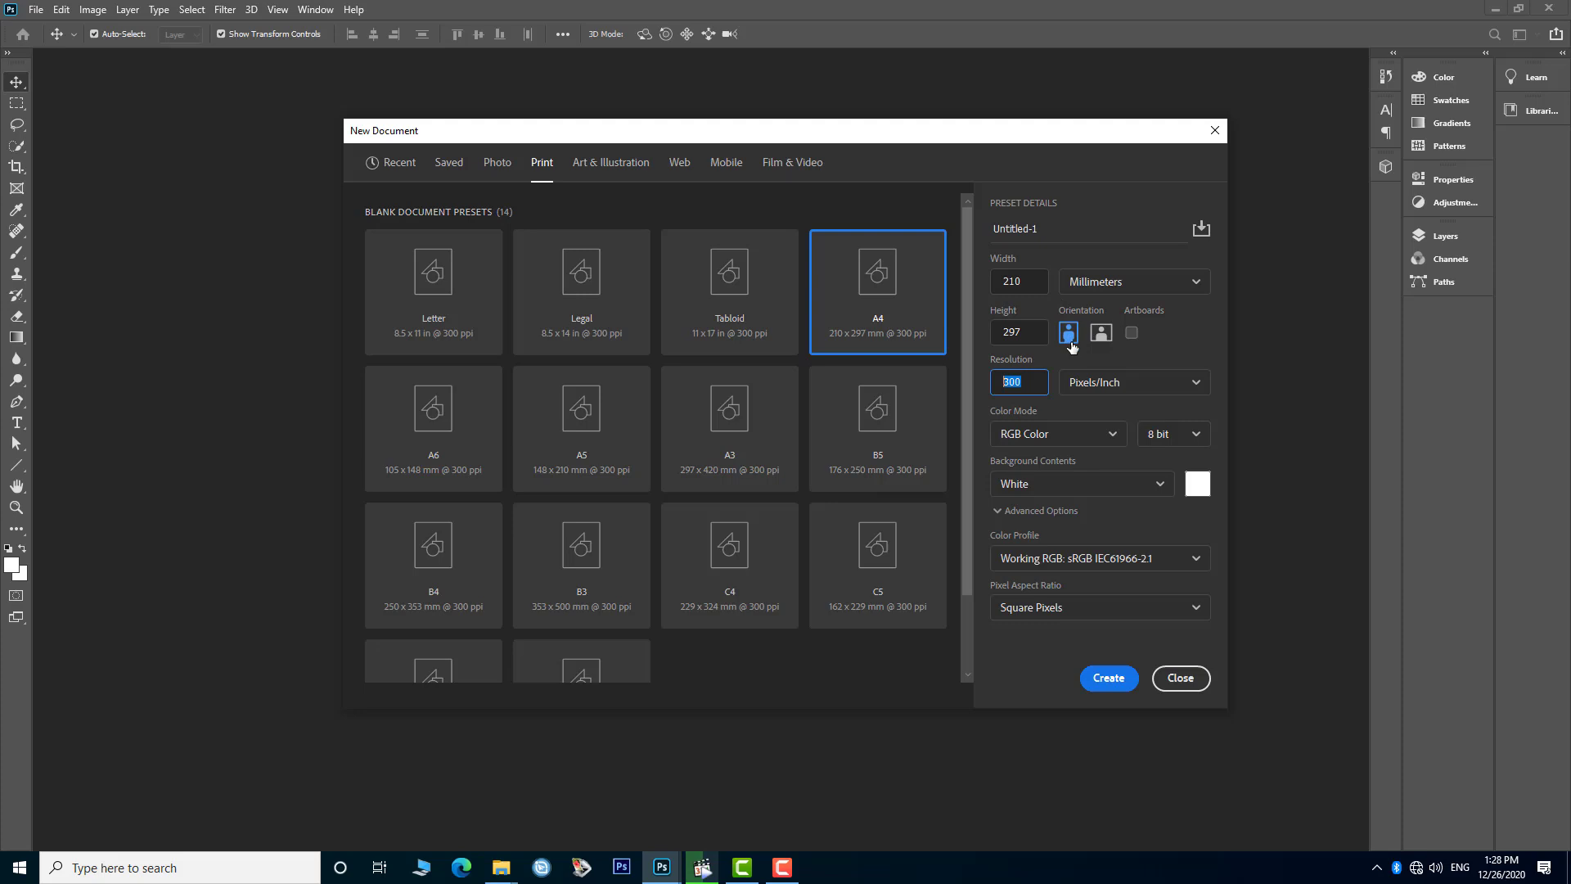
- Create the A4 document and draw a red-filled rectangle over the lower half of the page
left_click(1109, 677)
left_click(18, 465)
left_click(90, 465)
left_click_drag(440, 413, 963, 817)
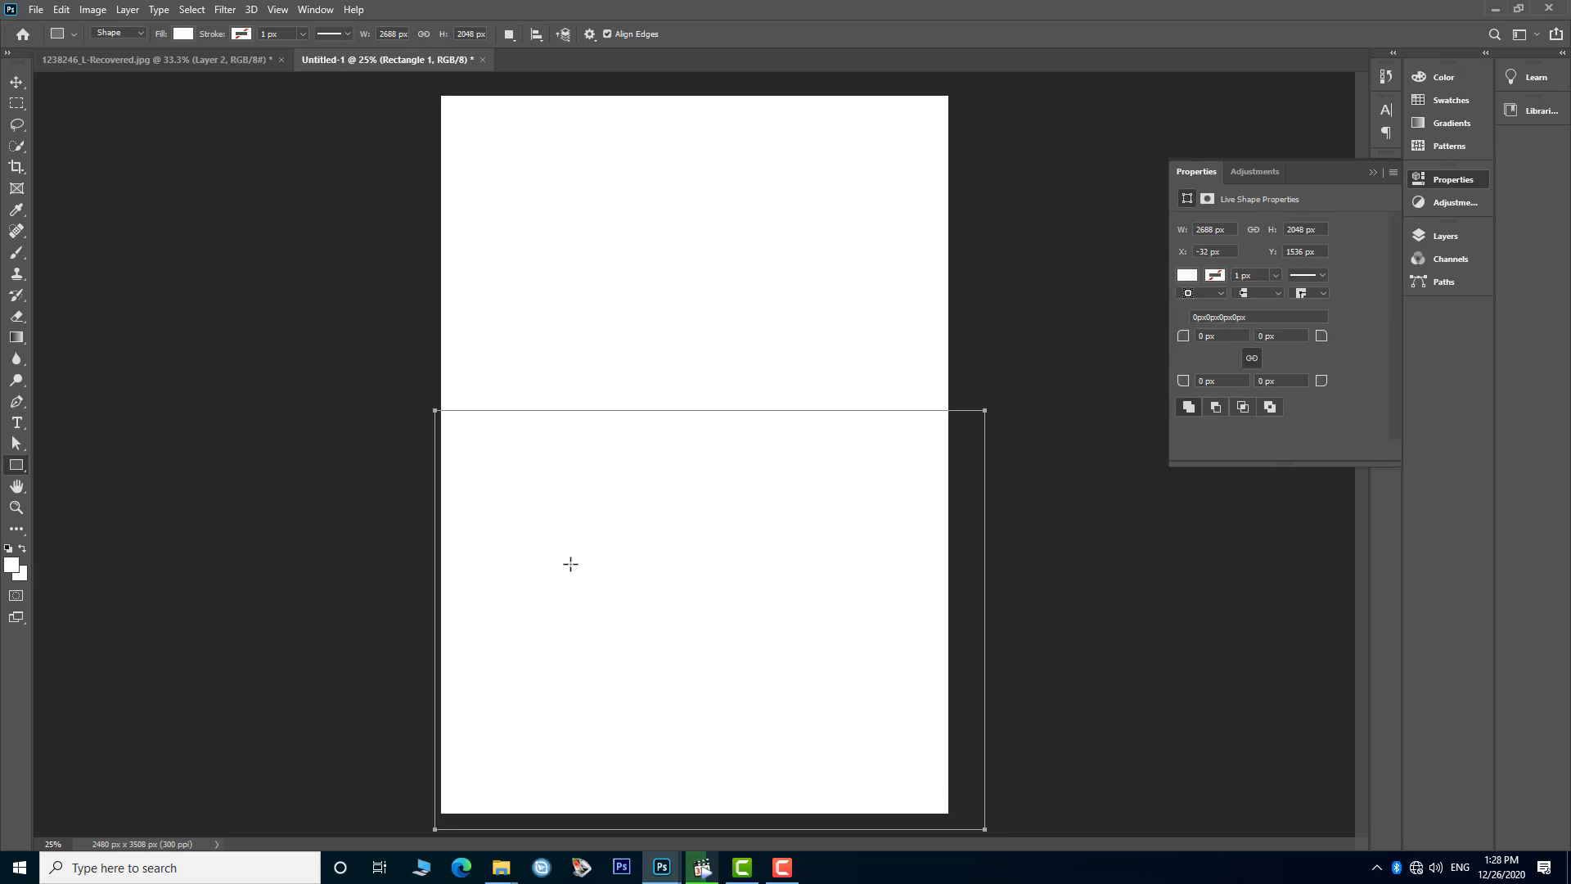
left_click(1186, 275)
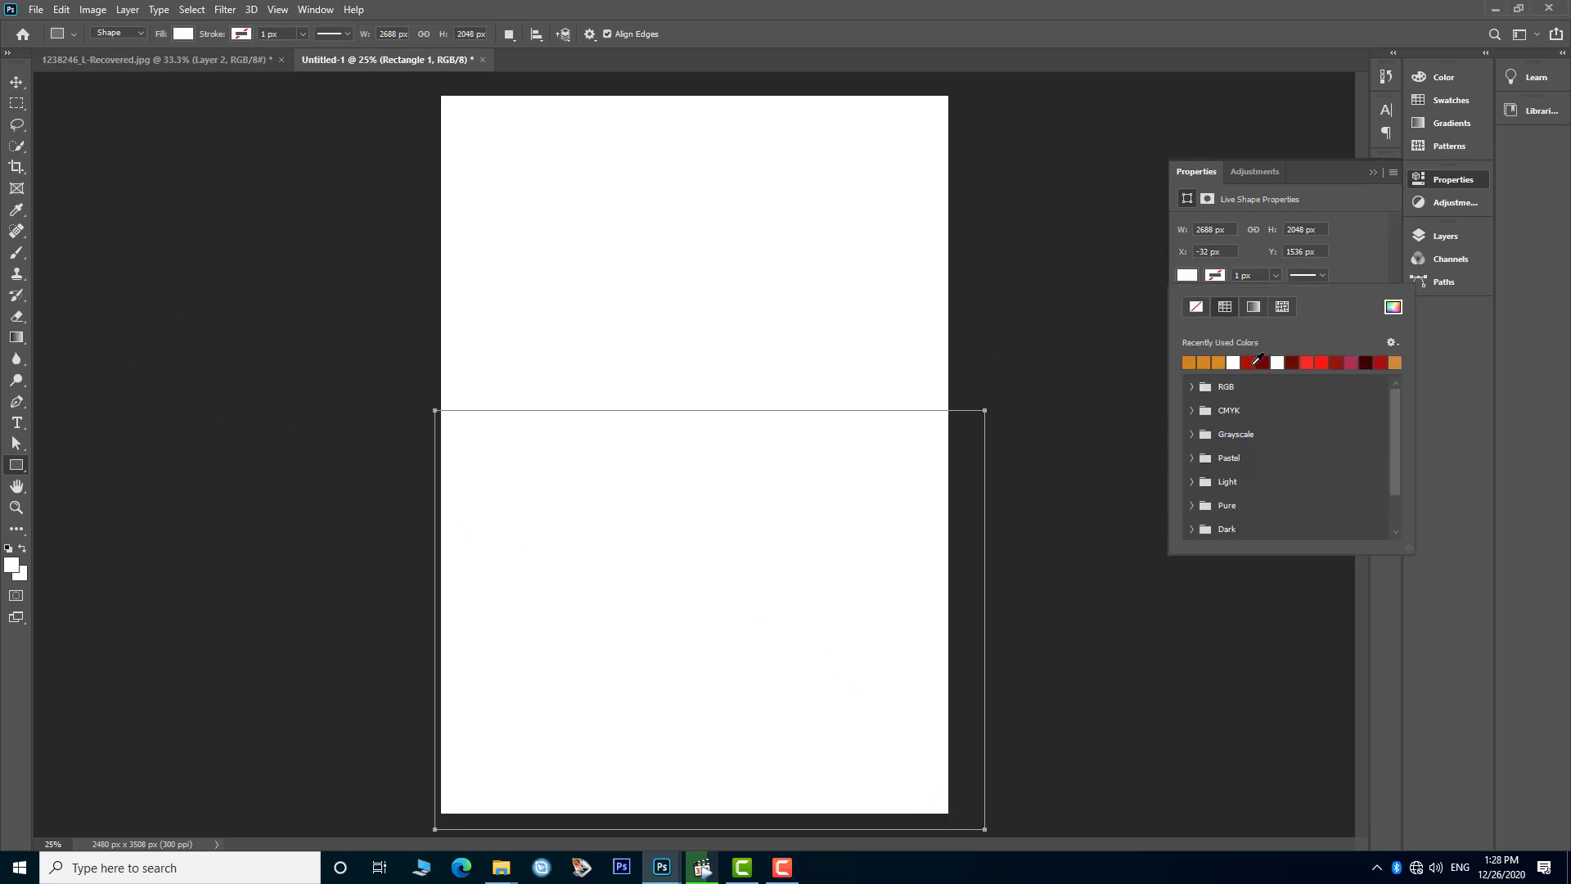
left_click(1252, 361)
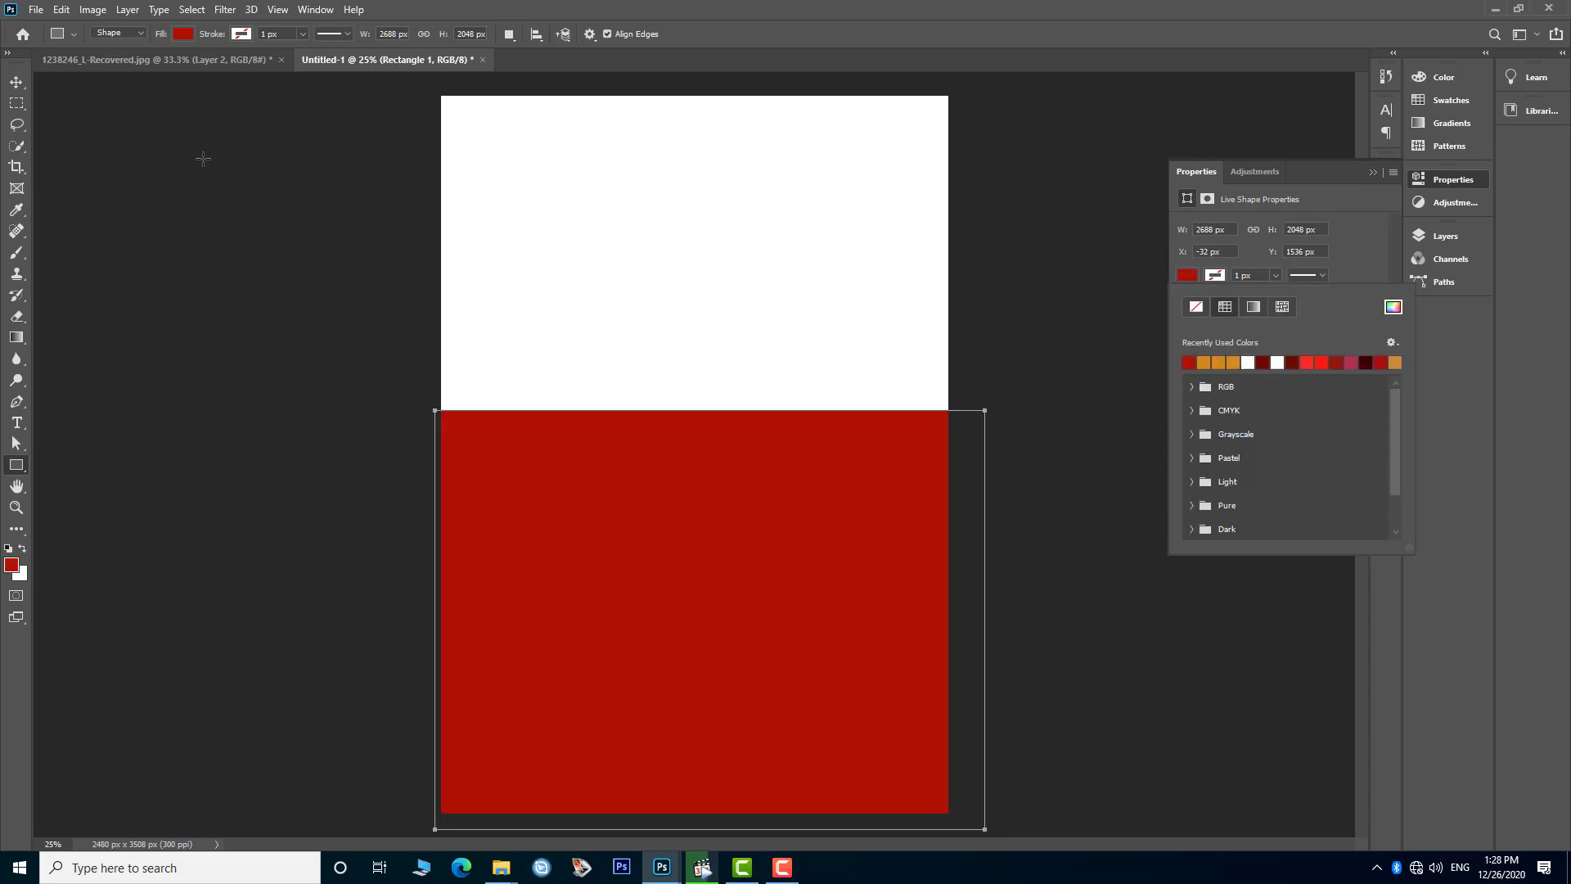
- Show rulers and place a vertical guide at the page centre
left_click(18, 85)
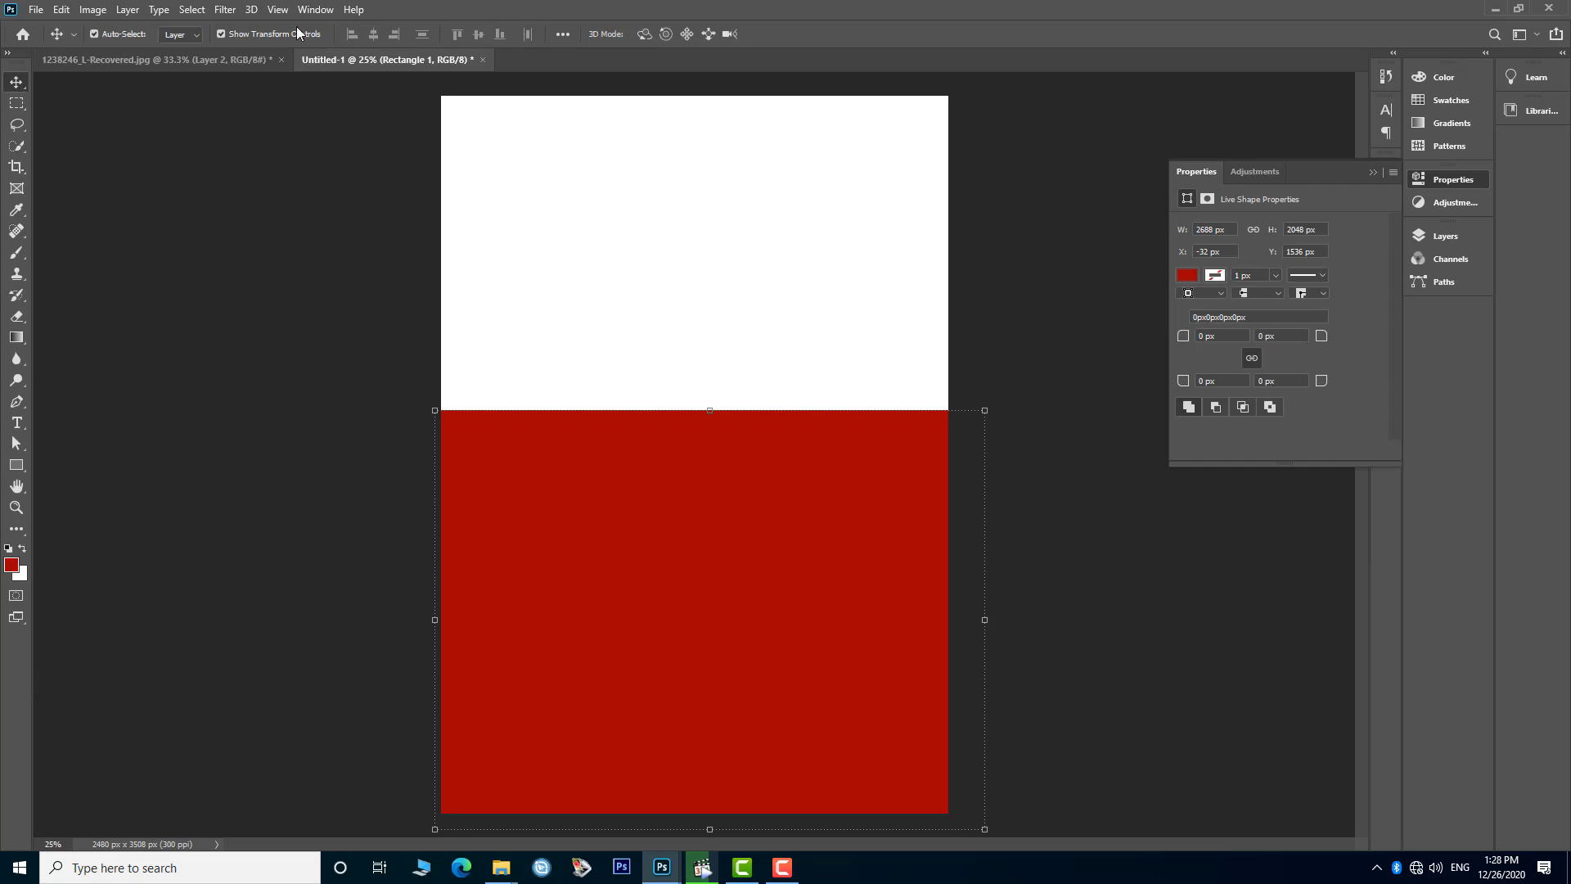
left_click(278, 10)
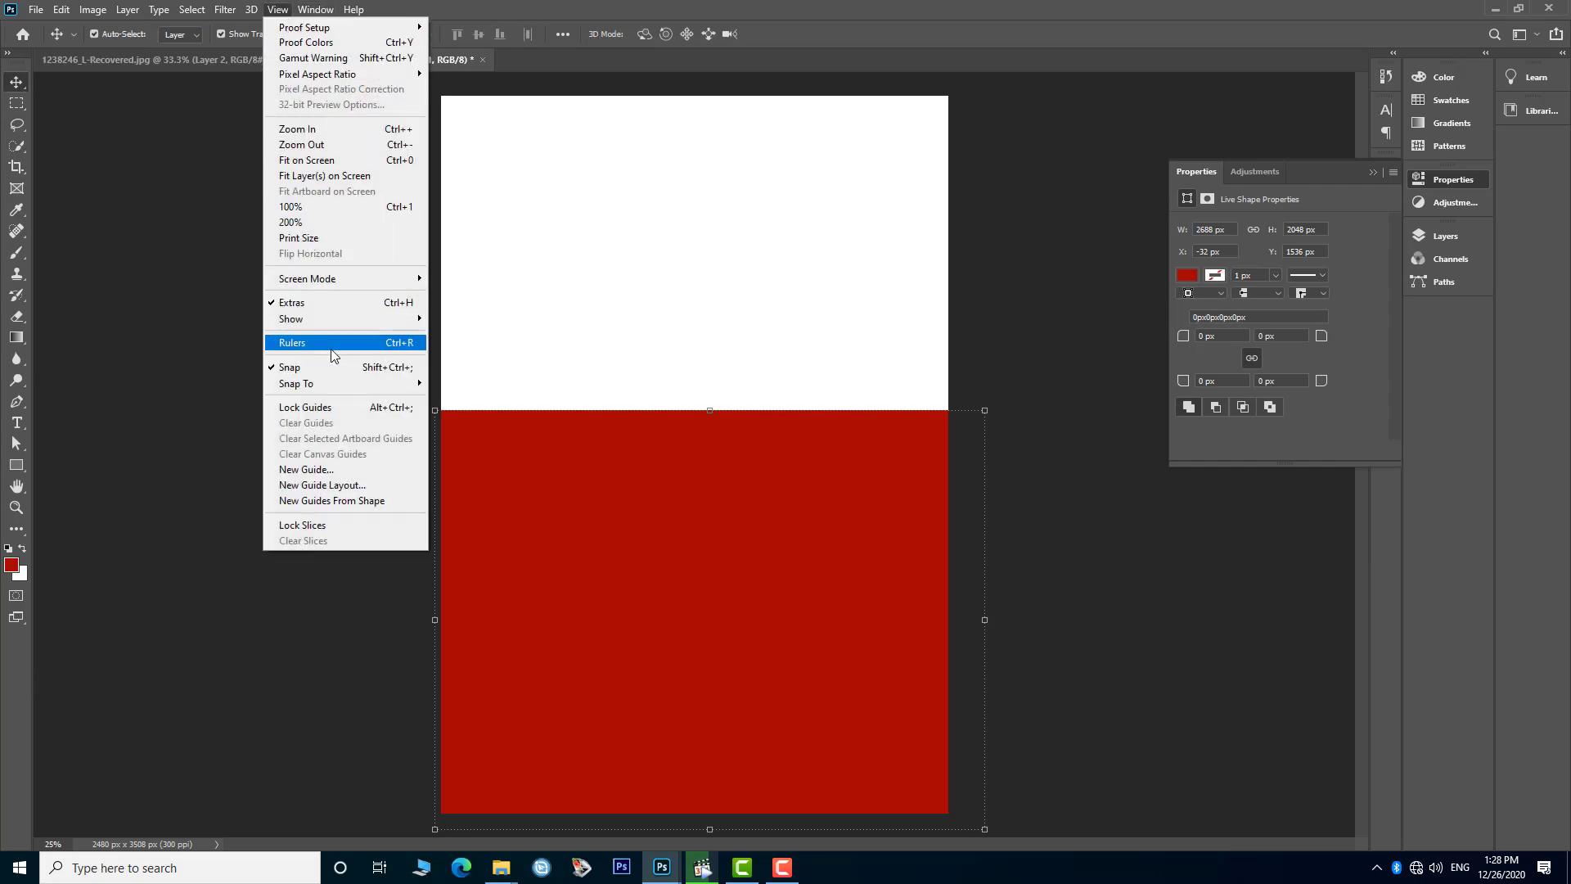
left_click(360, 342)
left_click_drag(40, 636, 696, 622)
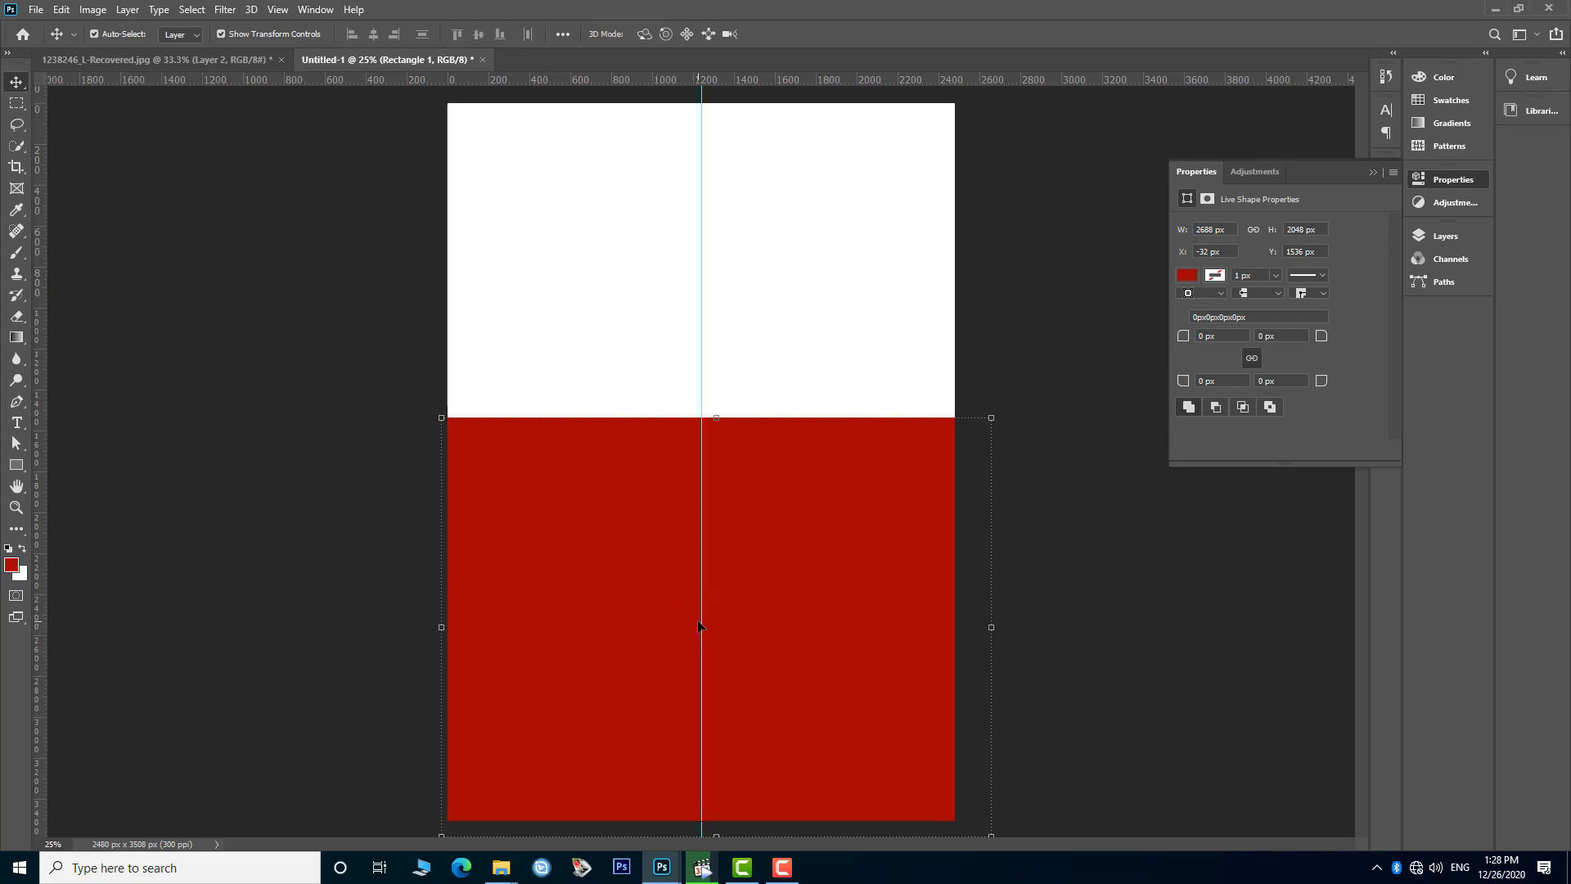
- Drag the rectangle's top-centre anchor down and even out its handles into a smooth dip
left_click(17, 443)
left_click_drag(653, 361, 756, 473)
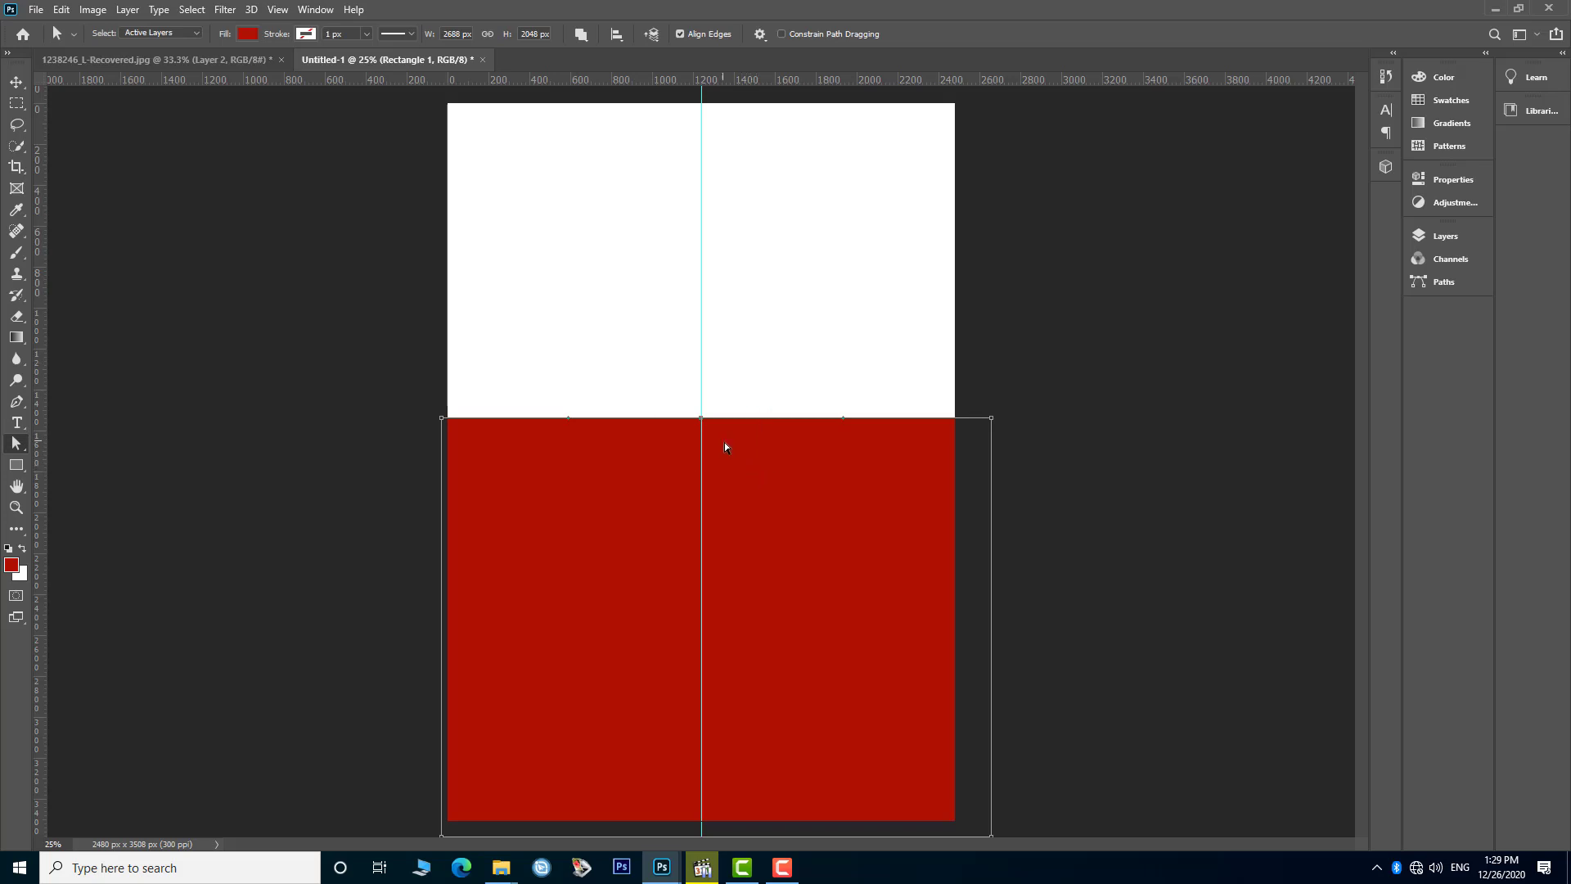
mouse_move(701, 419)
left_mouse_down()
mouse_move(701, 495)
mouse_move(760, 511)
left_mouse_up()
left_click_drag(626, 511, 588, 507)
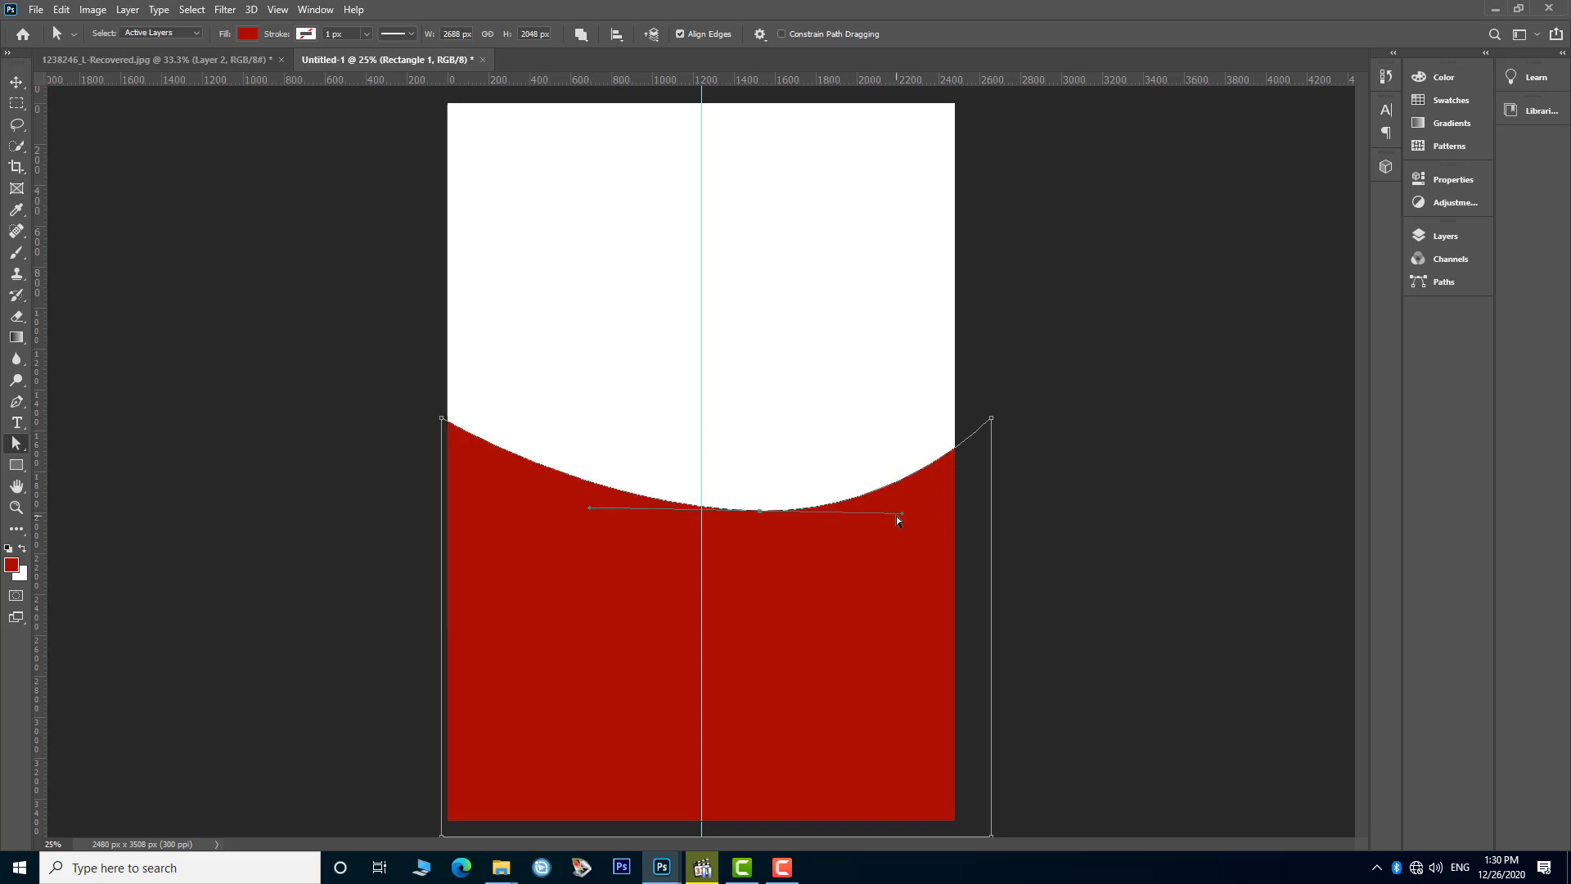
left_click_drag(901, 514, 887, 511)
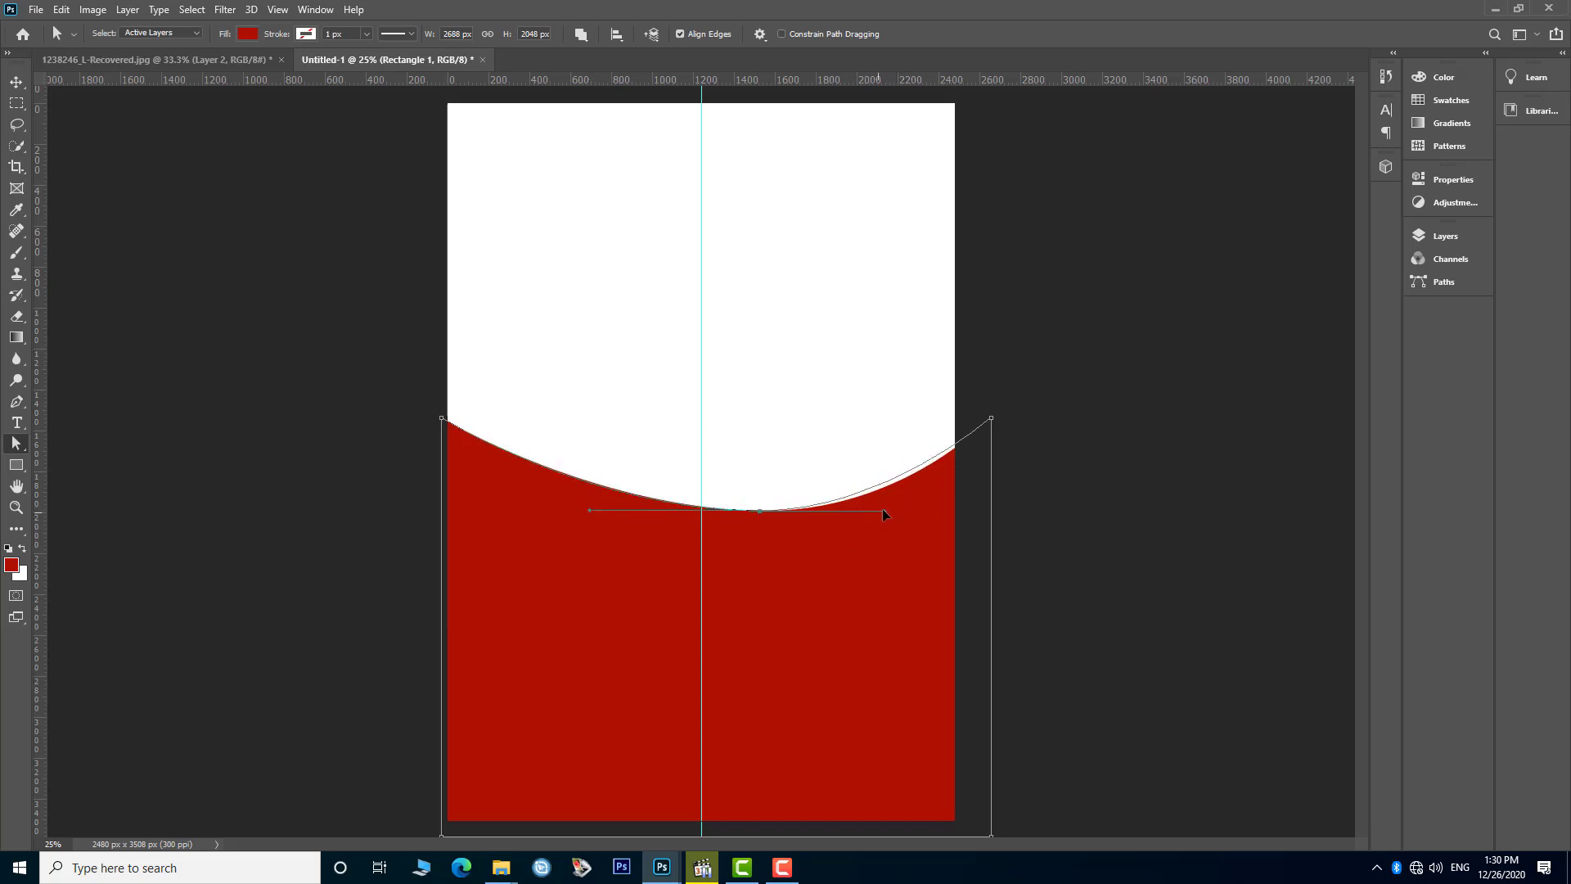
left_click(17, 82)
left_click(393, 455)
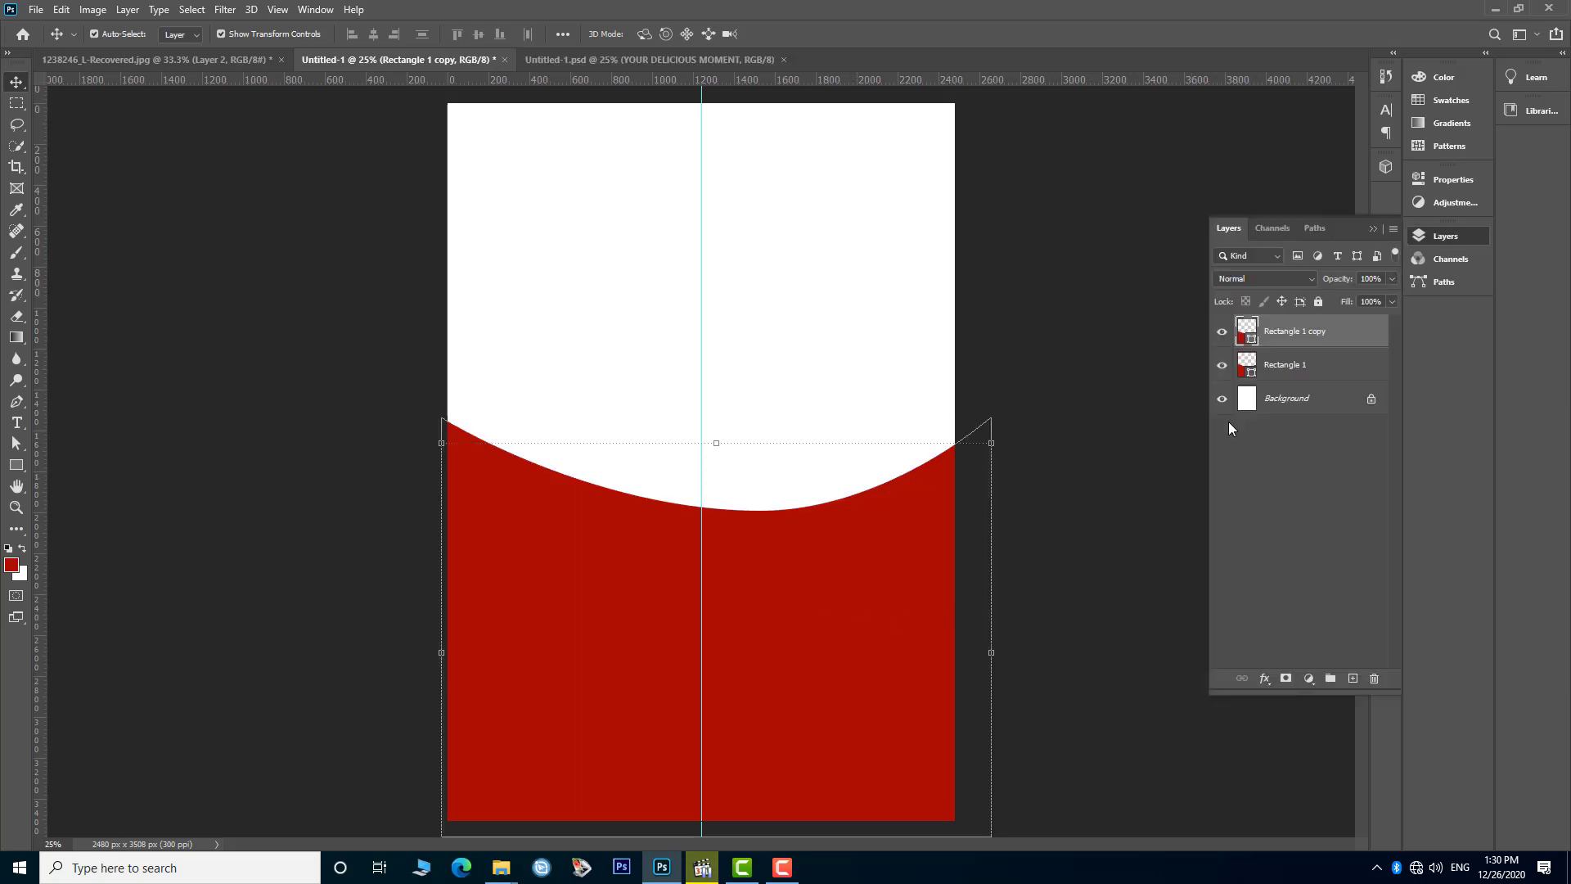
- Turn the copied shape into a thin white dashed outline with no fill
double_click(1253, 342)
left_click(817, 204)
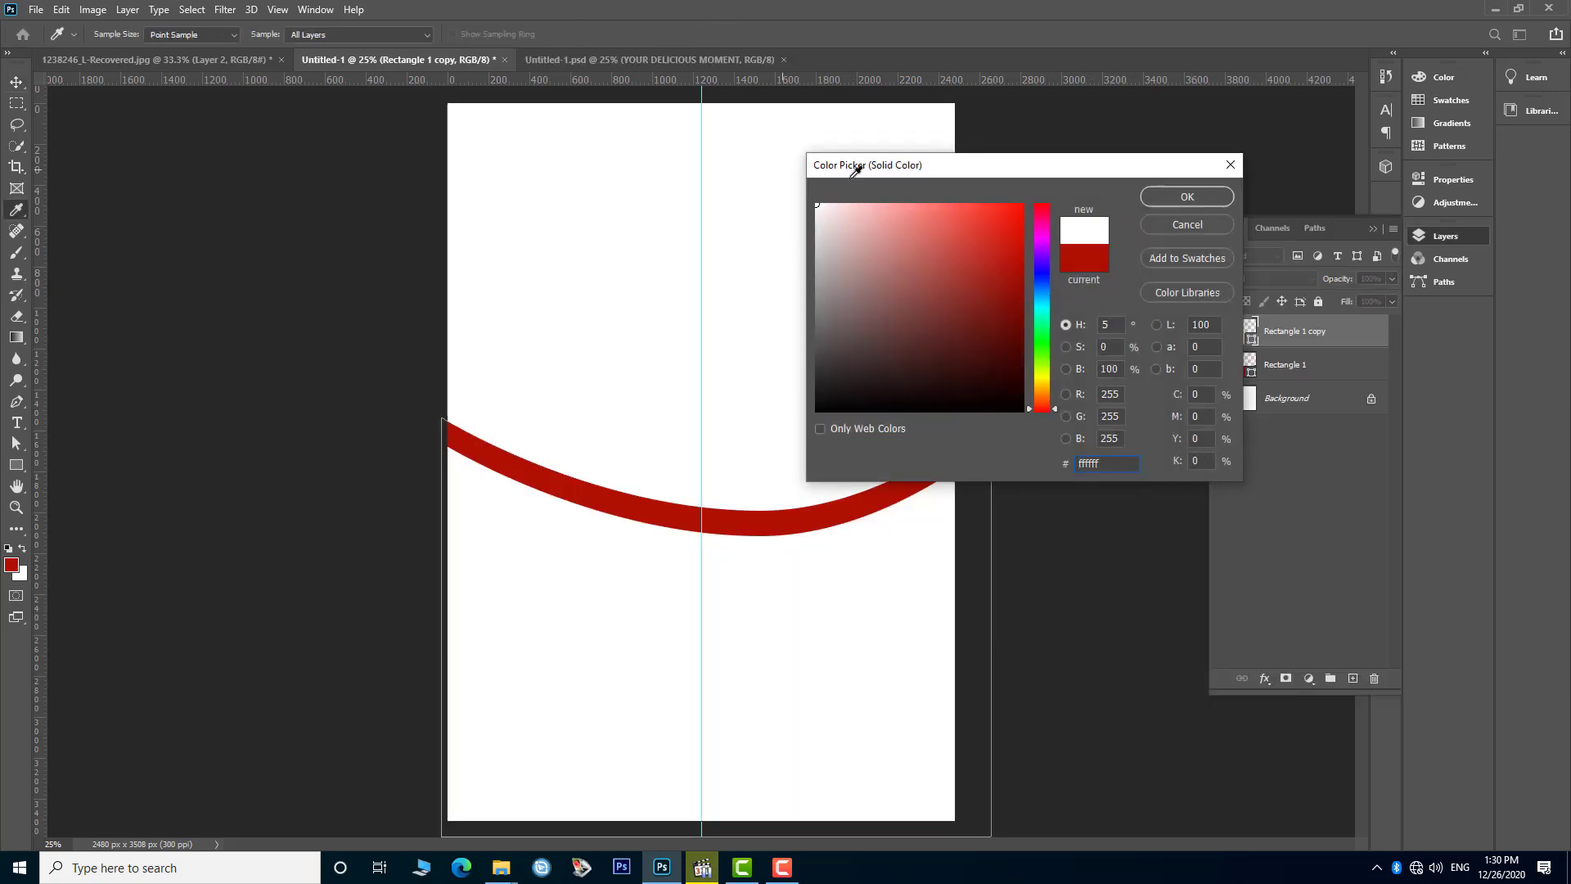
left_click(1179, 199)
left_click(15, 466)
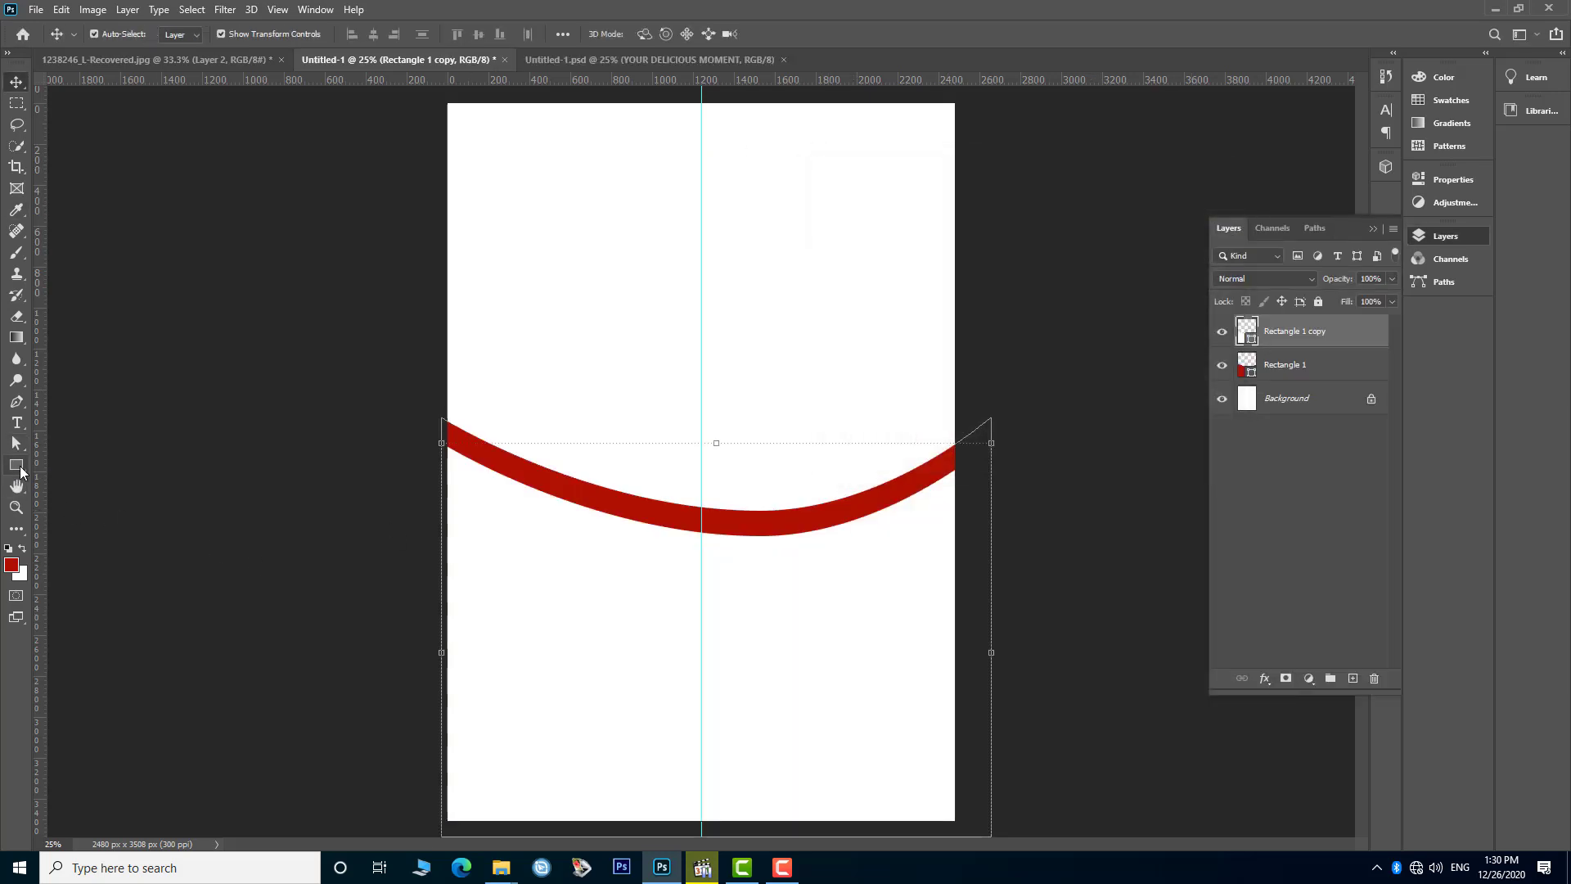
left_click(241, 34)
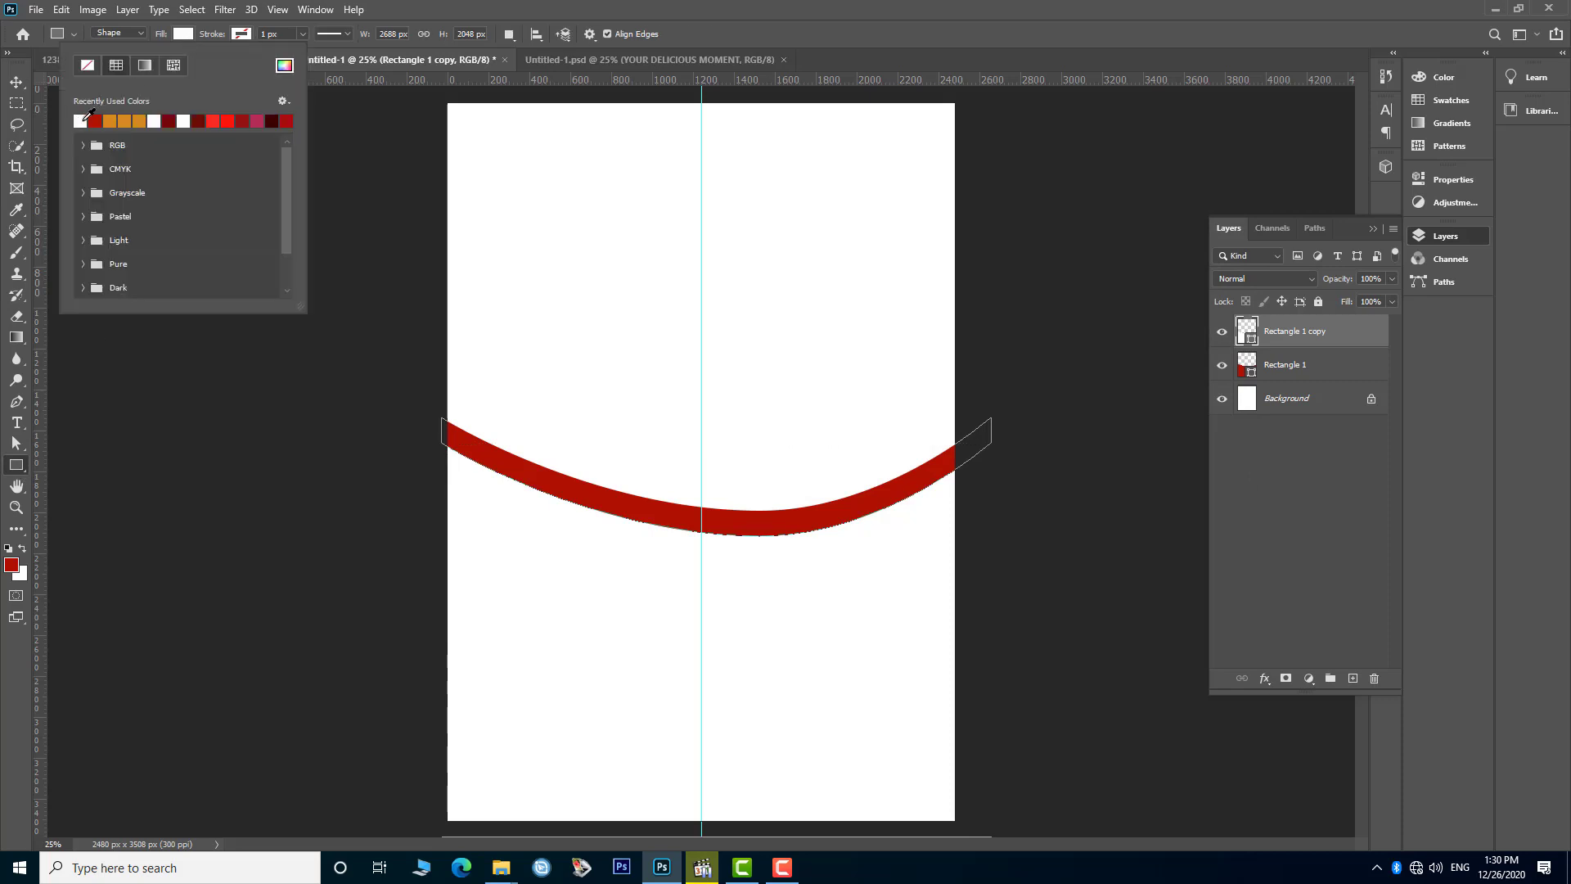
left_click(88, 65)
left_click(241, 33)
left_click(139, 121)
left_click(390, 4)
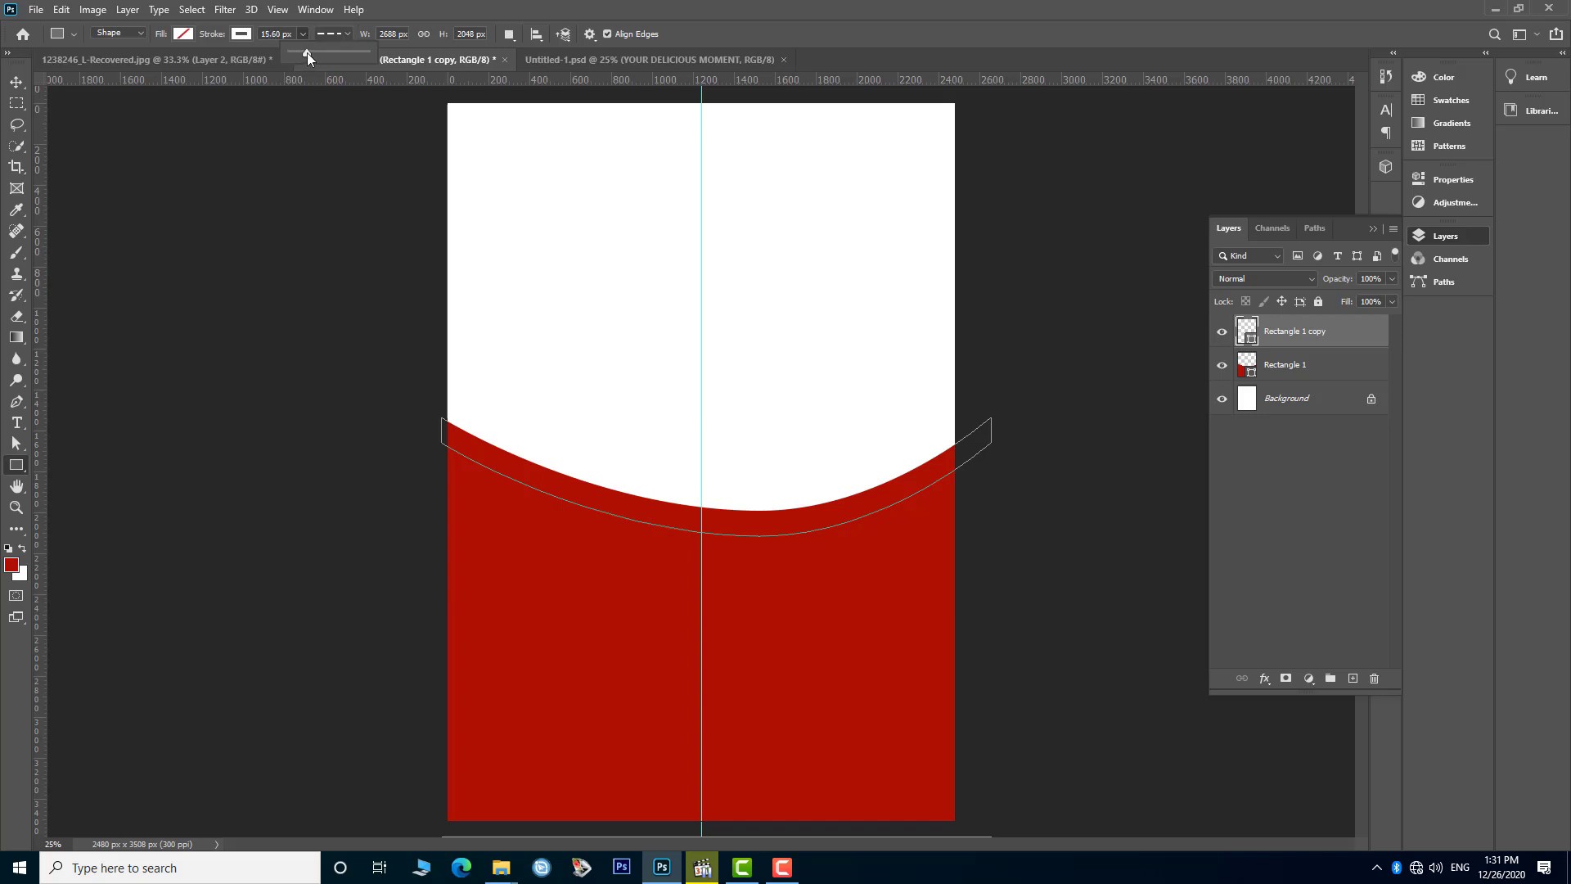
left_click_drag(305, 54, 304, 54)
key("v")
- Nudge the white dashed line slightly upward
left_click(168, 244)
left_click(845, 530)
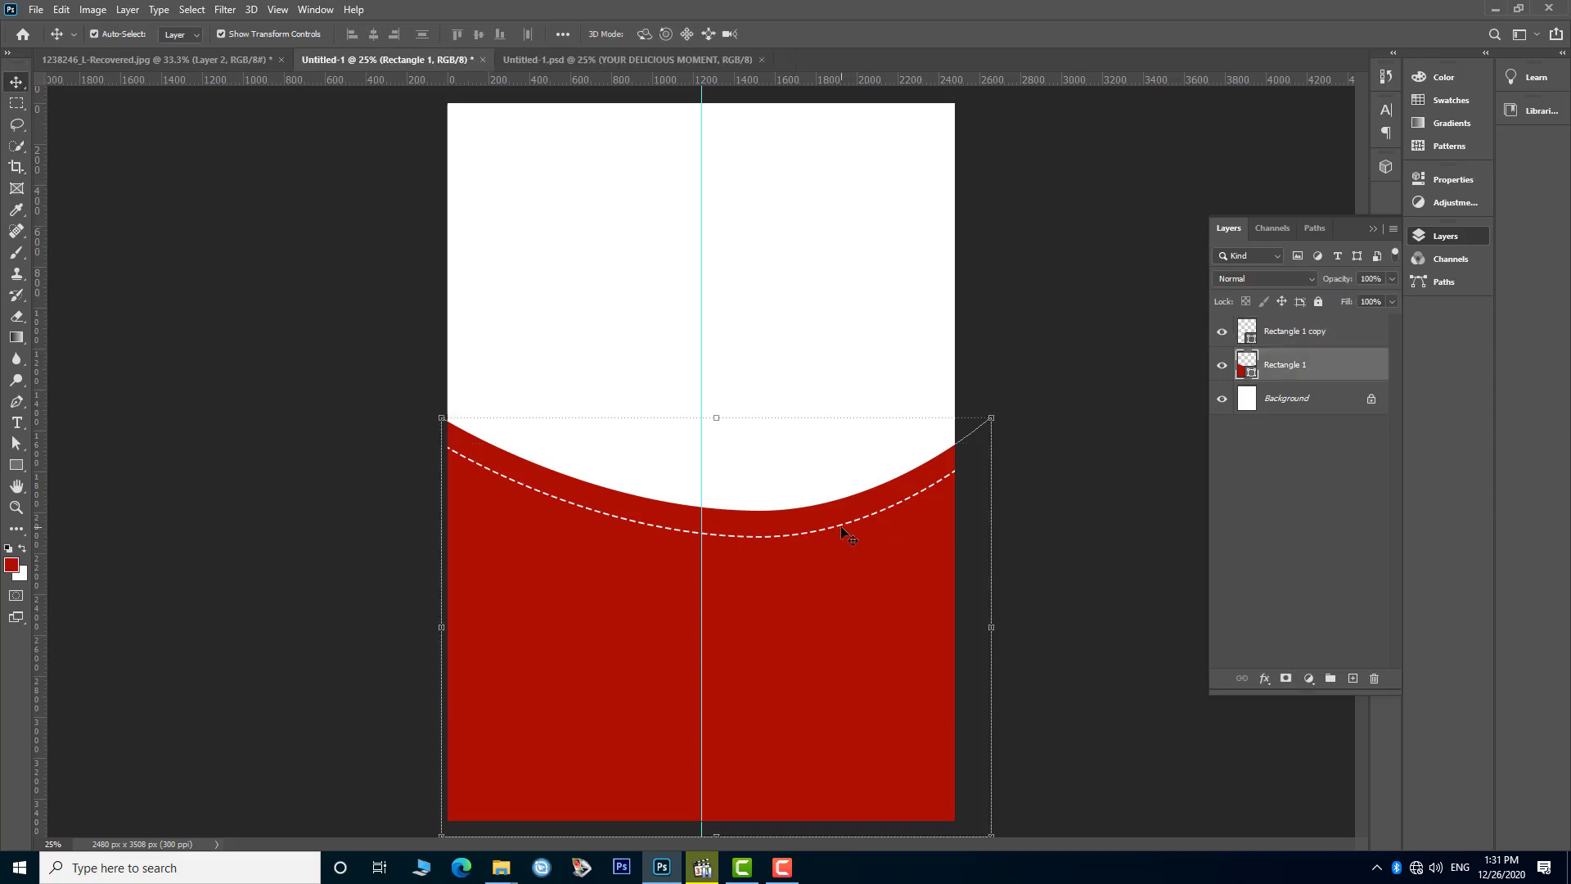
left_click_drag(842, 534, 840, 528)
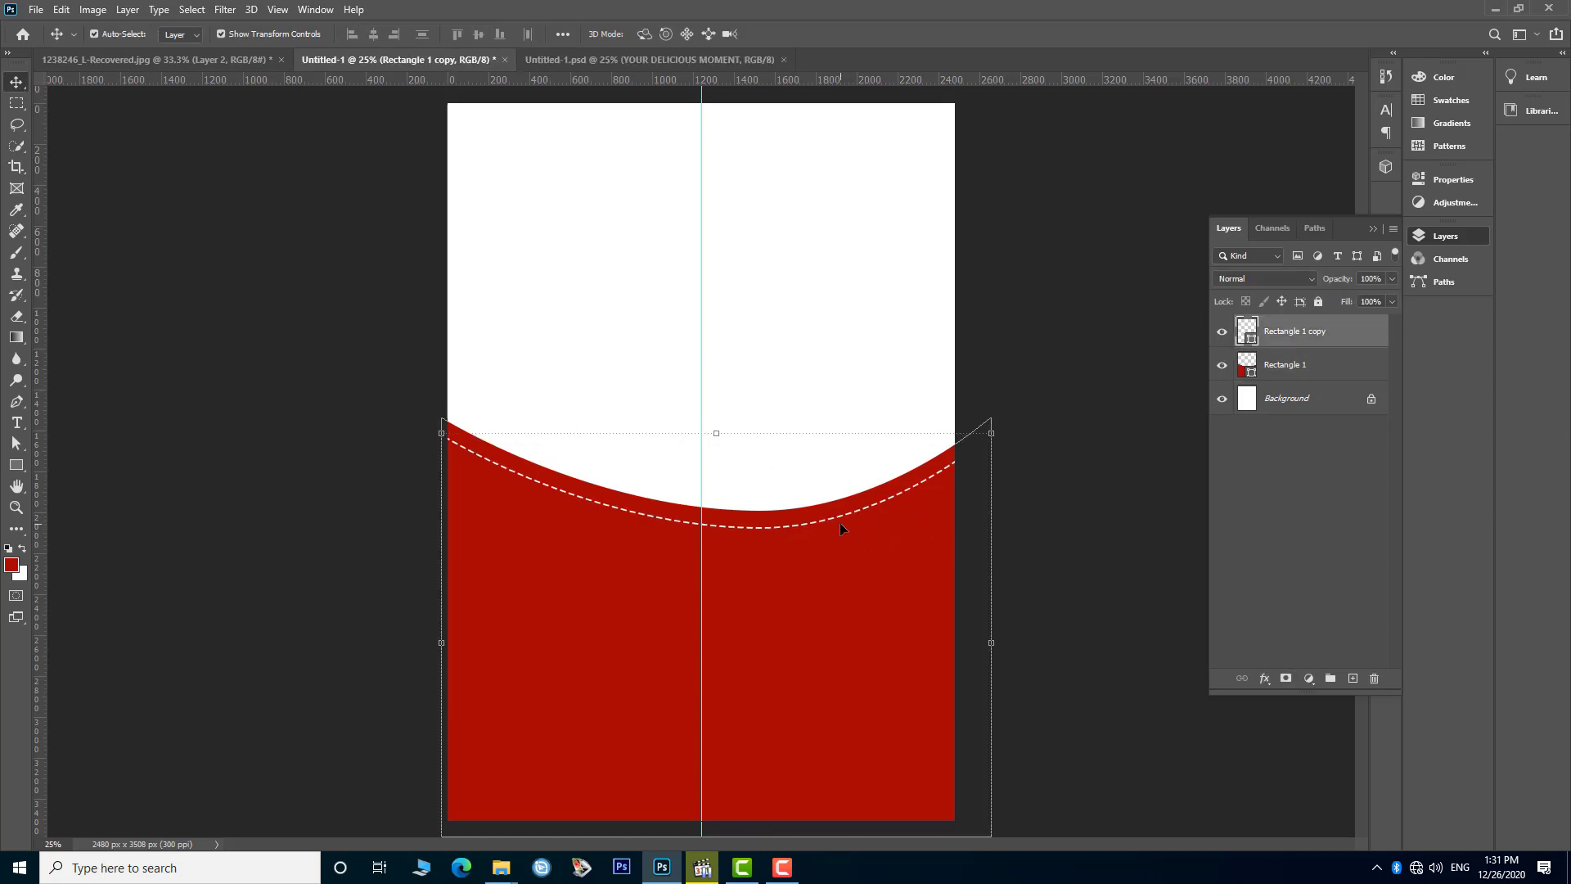
- Duplicate the red curved shape layer
left_click(847, 586)
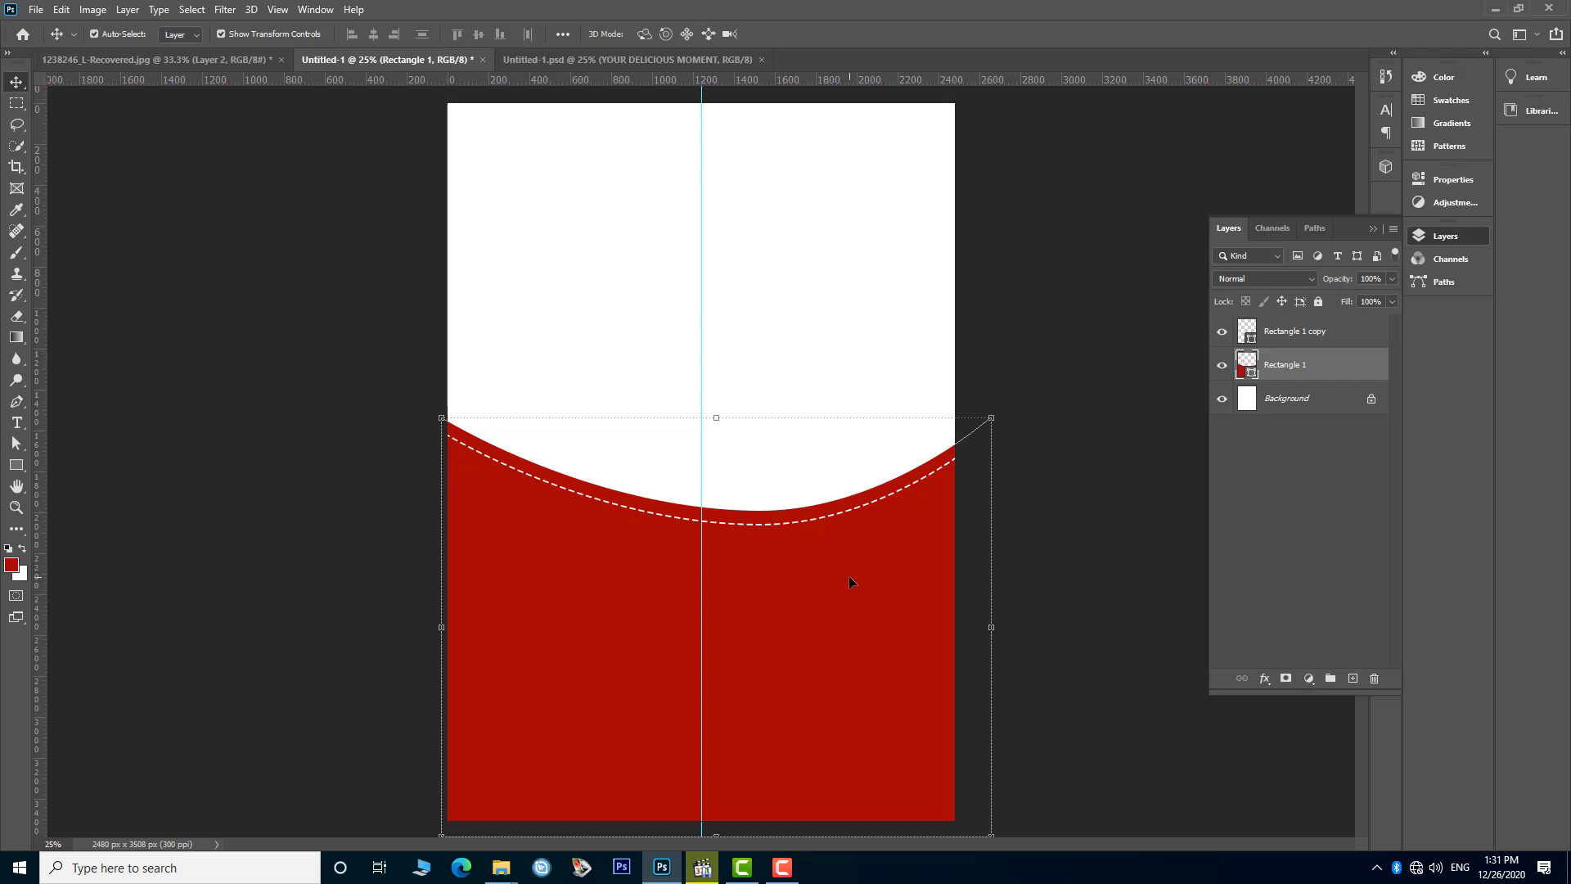
left_click(1273, 338)
left_click_drag(1280, 365, 1351, 677)
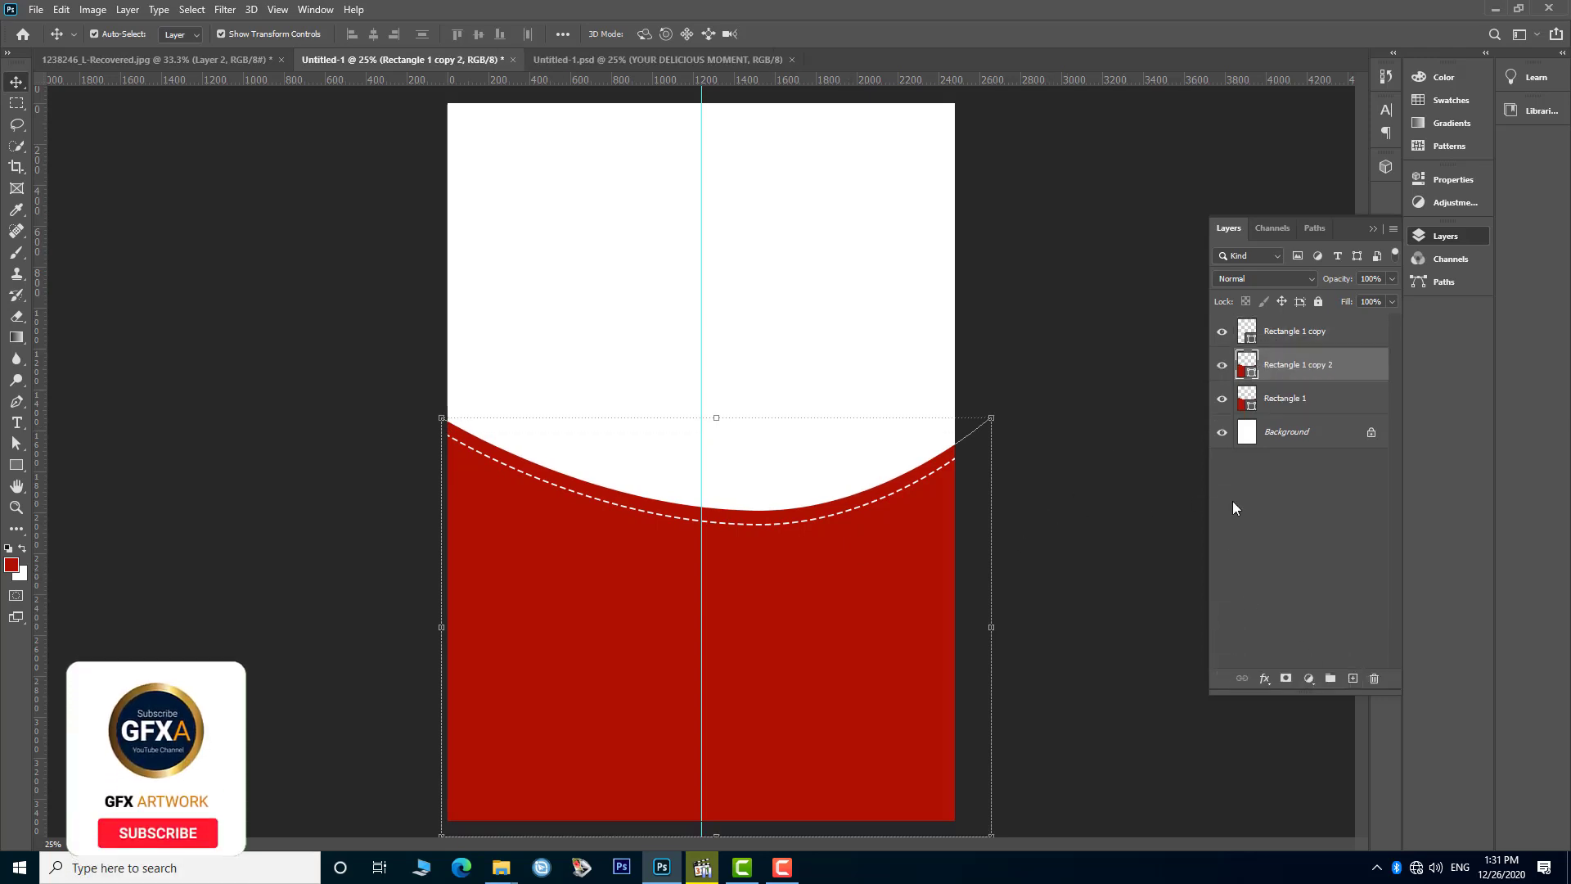
- Change the bottom red shape's fill to bright orange
left_click(1250, 404)
double_click(1250, 404)
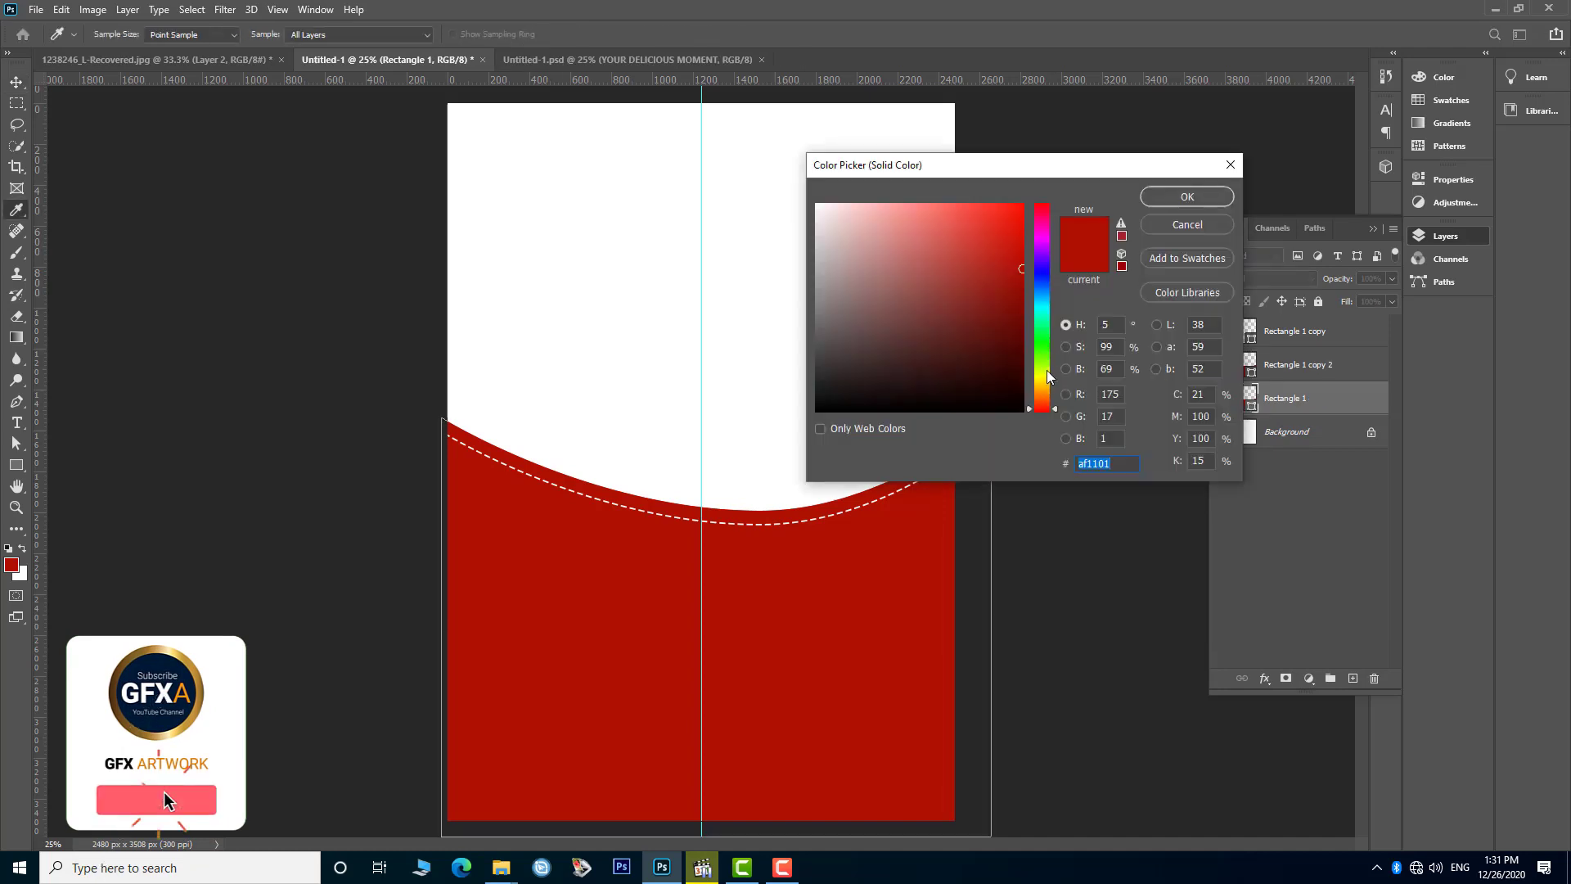
left_click_drag(1050, 409, 1050, 400)
left_click(1012, 210)
left_click(1186, 197)
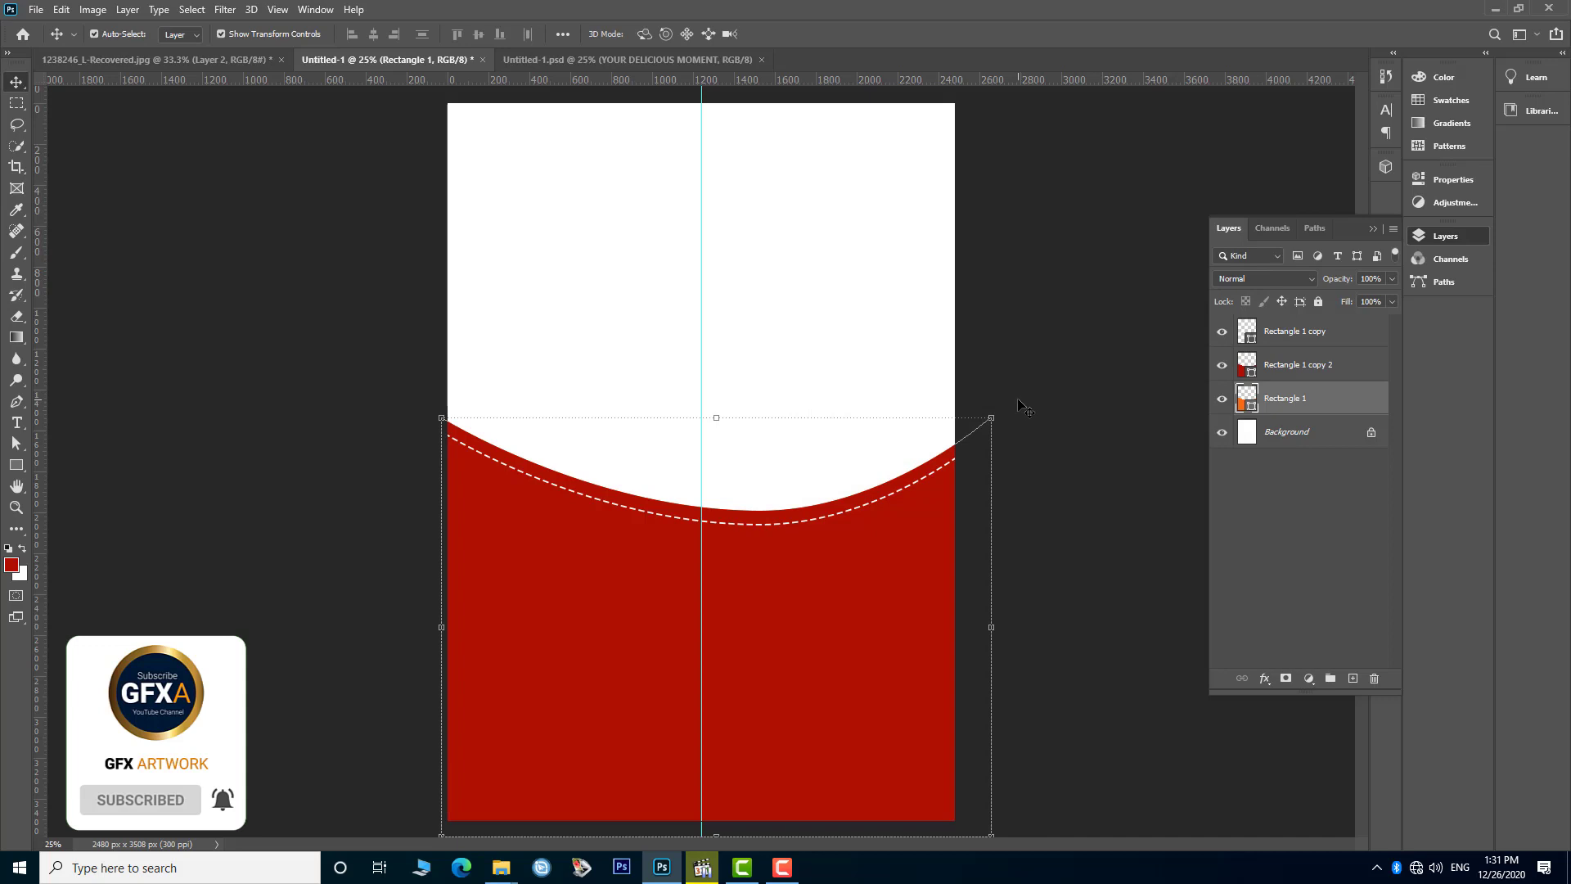
- Rotate the orange shape about 4° and nudge it up so it shows above the red curve
left_click_drag(1023, 408, 1023, 425)
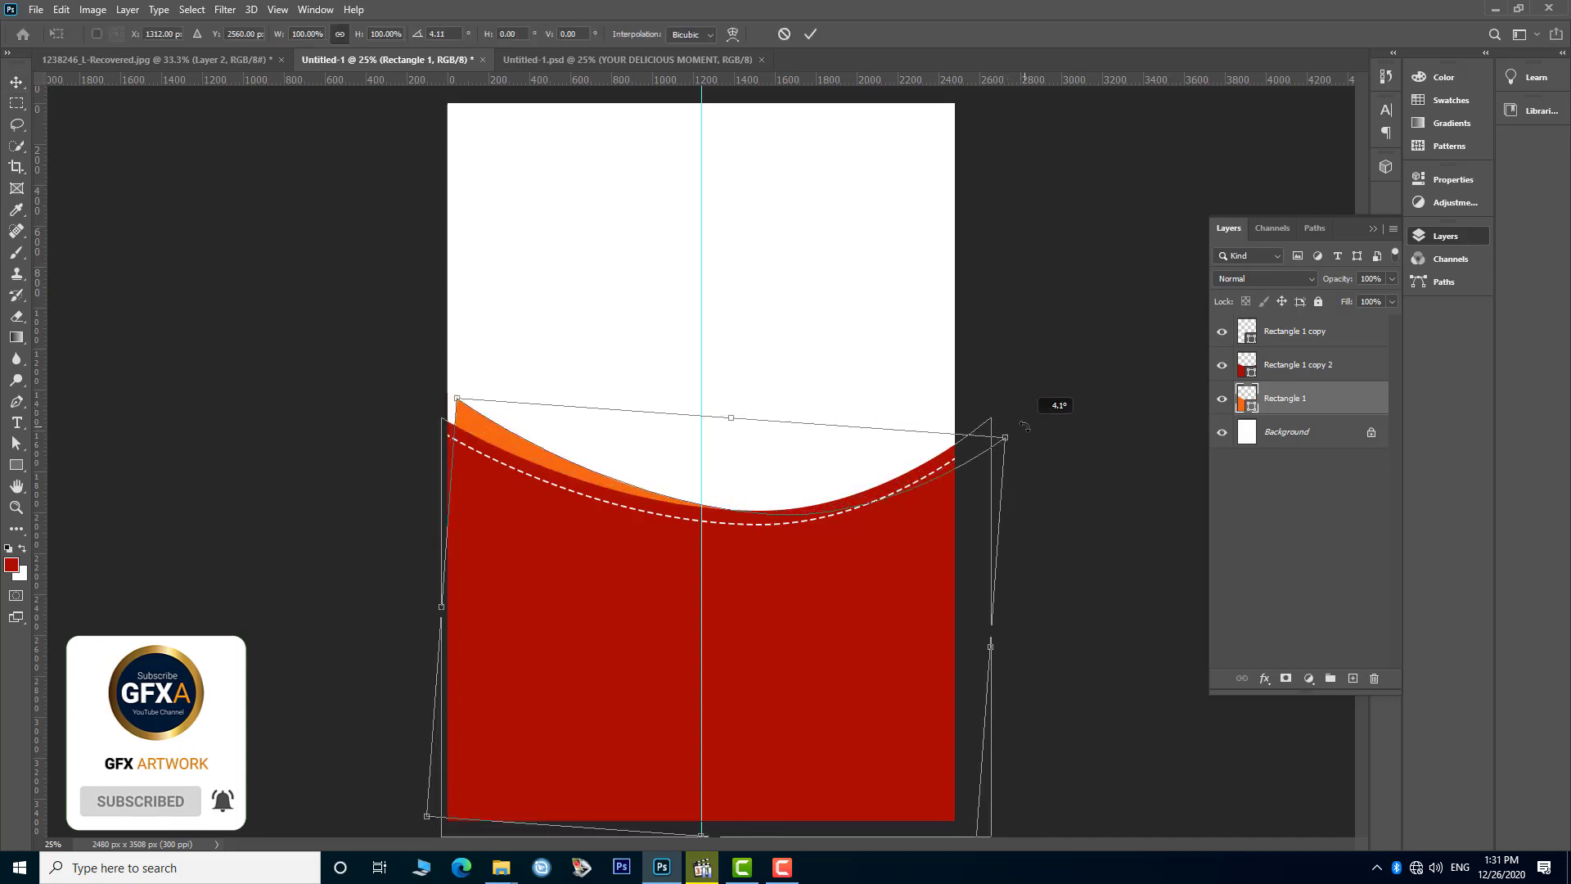
key("shift+Left")
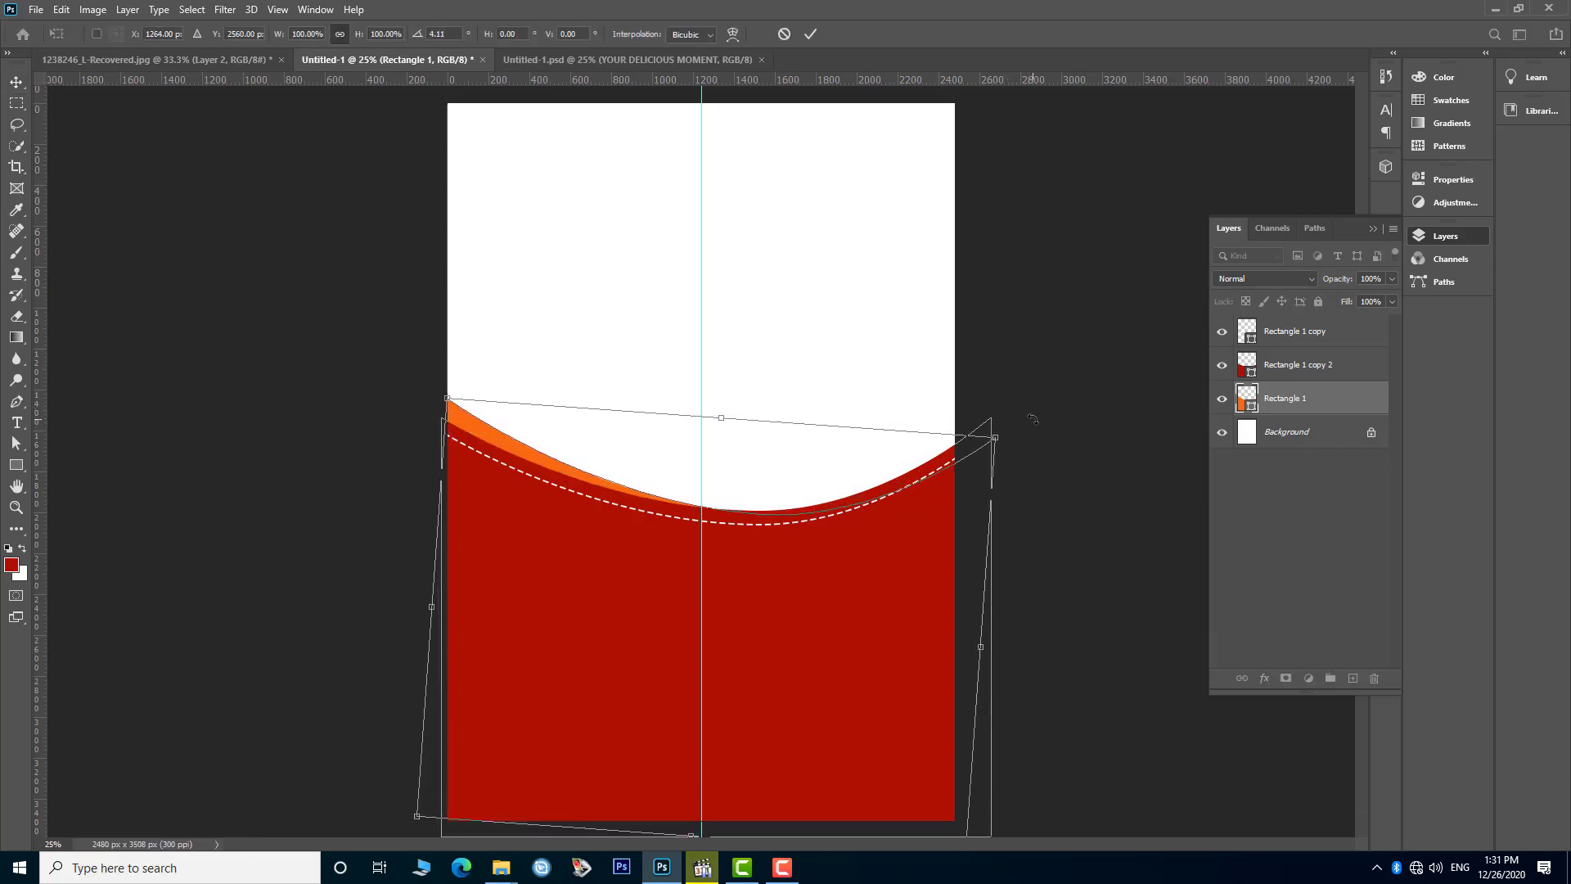
key("Left")
key("Up")
key("Up")
key("Up")
key("Up")
key("Up")
key("Up")
key("Up")
key("Up")
key("Up")
key("Up")
key("Up")
key("Up")
key("Up")
key("Up")
key("Up")
key("Up")
key("Up")
key("Up")
left_click_drag(1033, 418, 1026, 419)
key("Down")
key("Down")
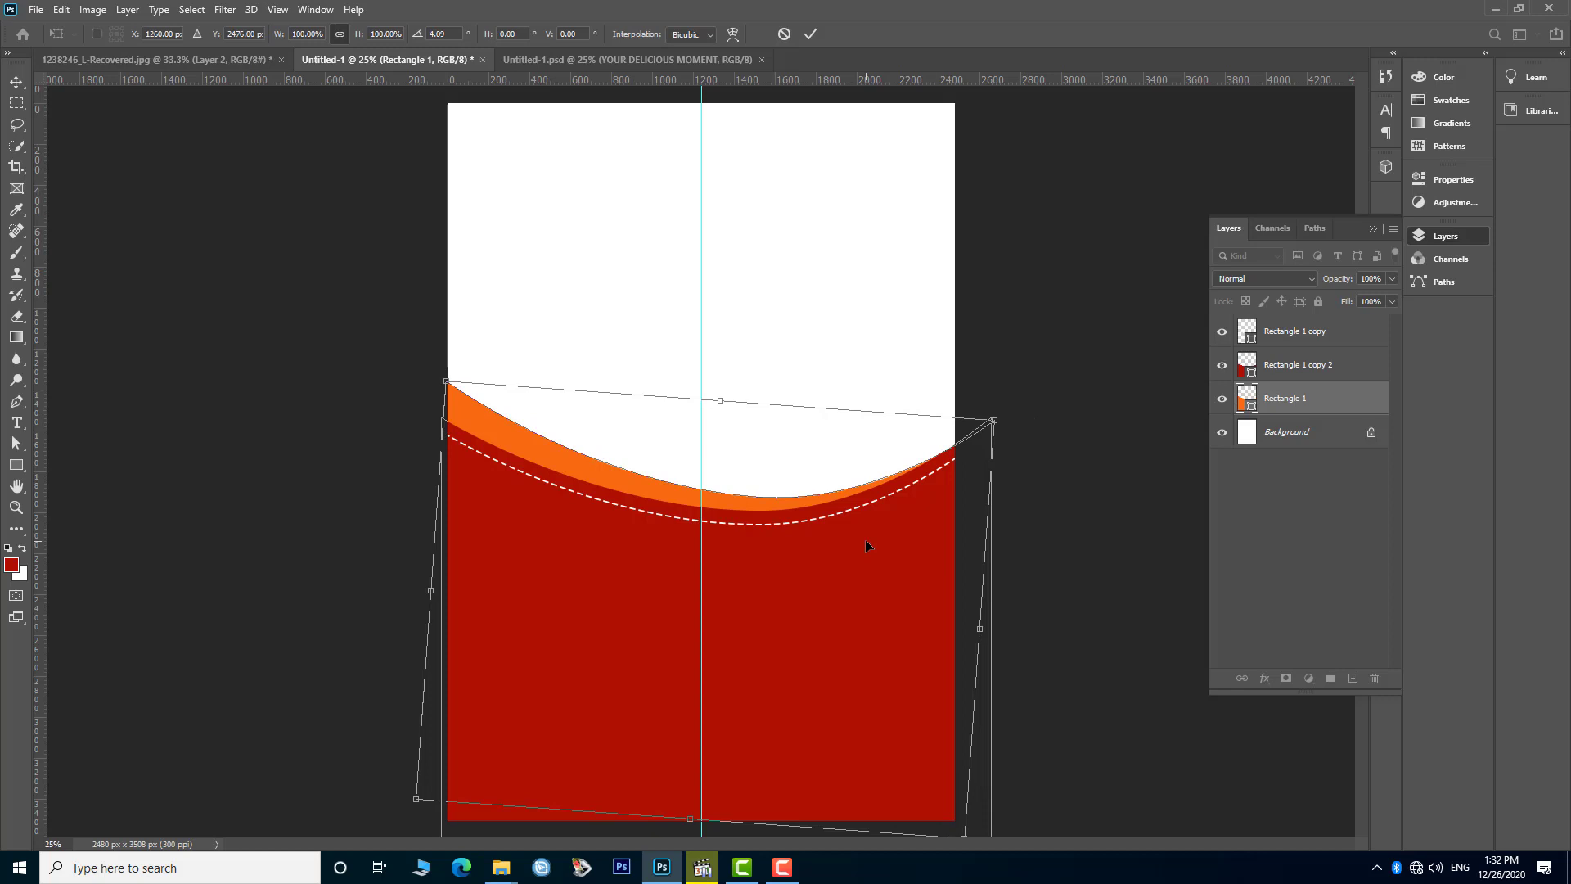
key("Return")
left_click(1089, 501)
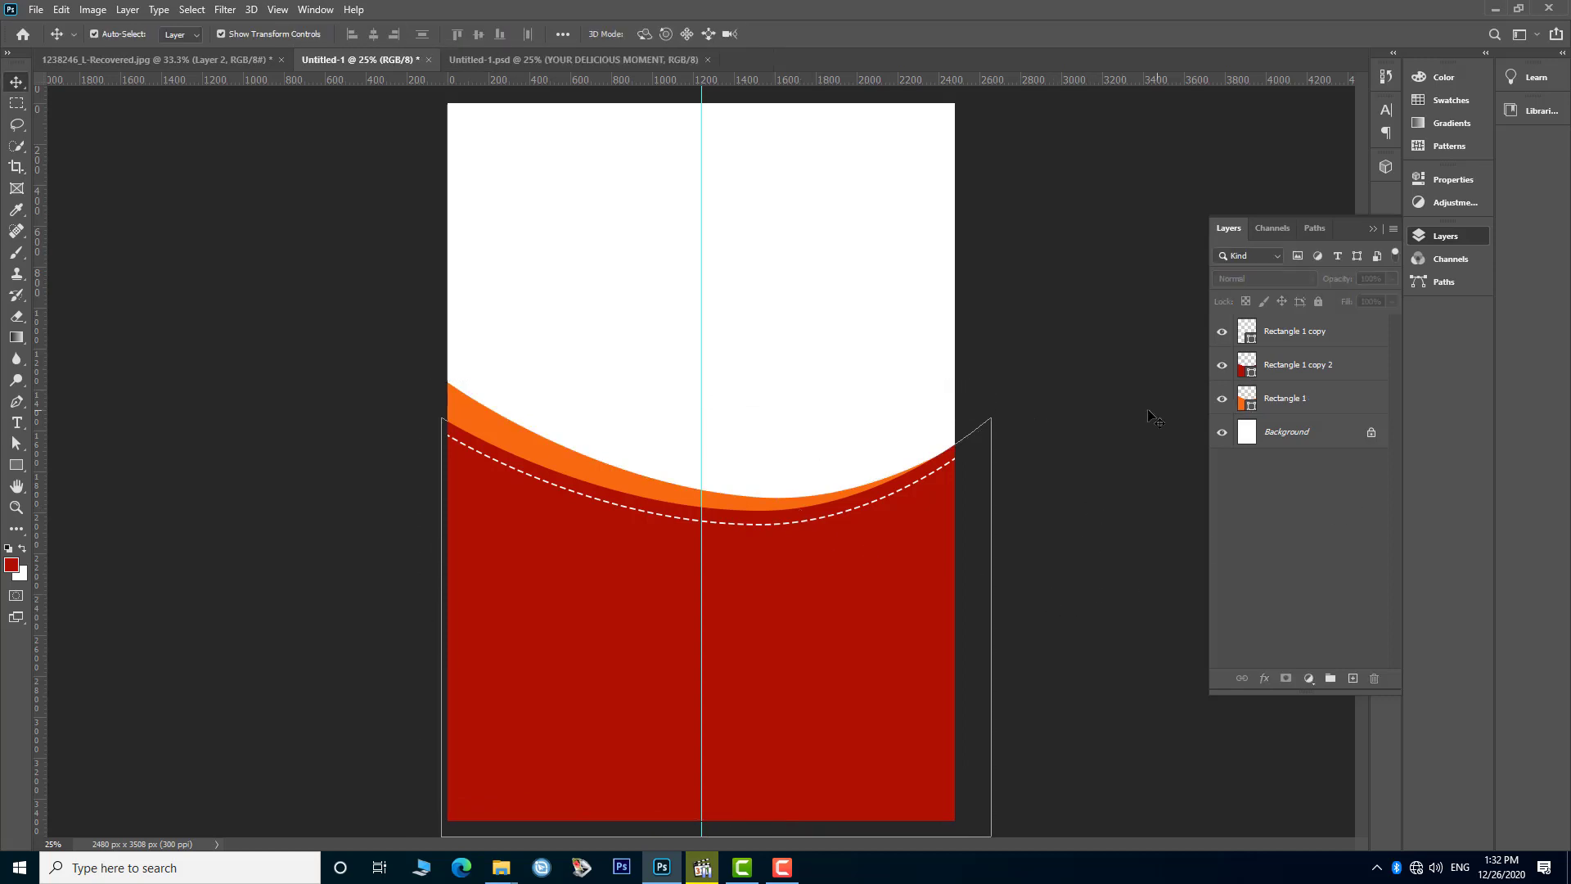
- Draw a light-orange rectangle above the Background layer covering the top of the page
left_click(15, 467)
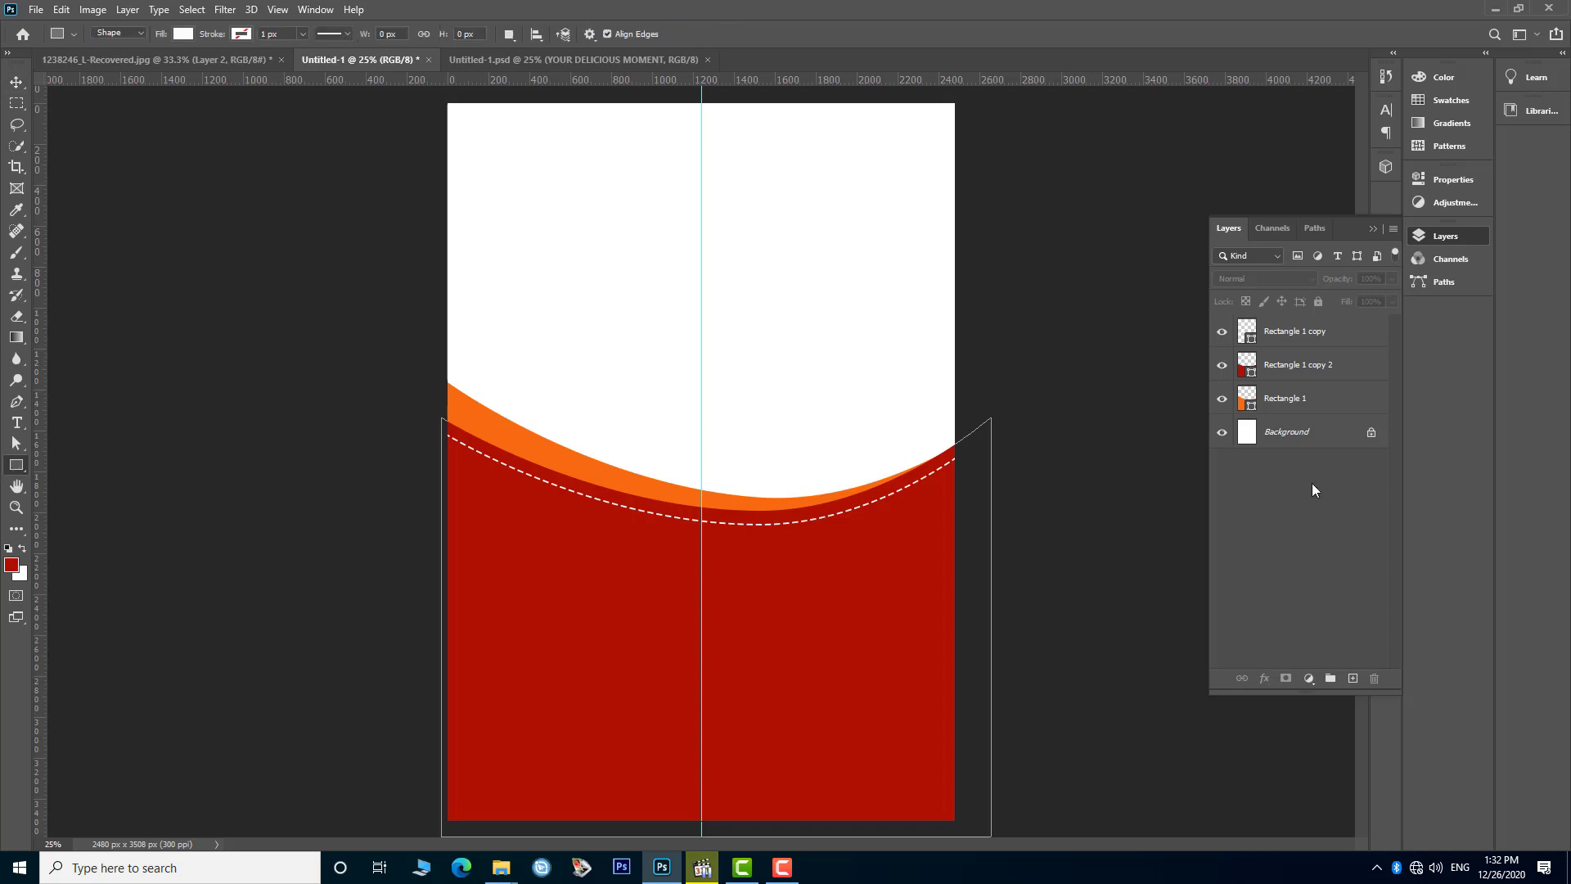
left_click(1293, 428)
left_click_drag(431, 103, 975, 547)
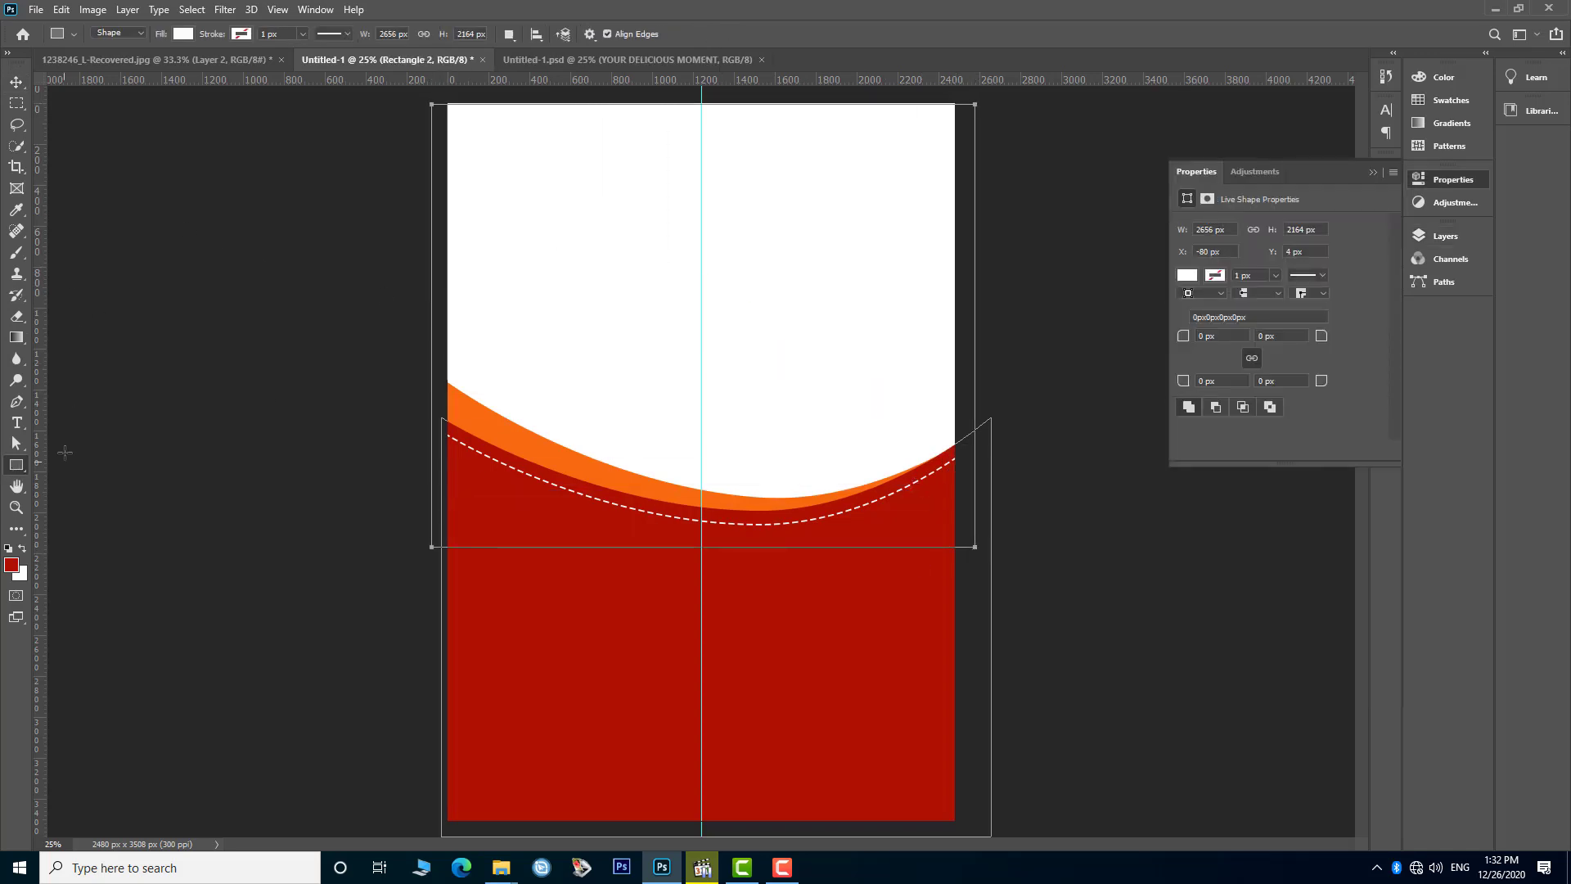
left_click(1187, 275)
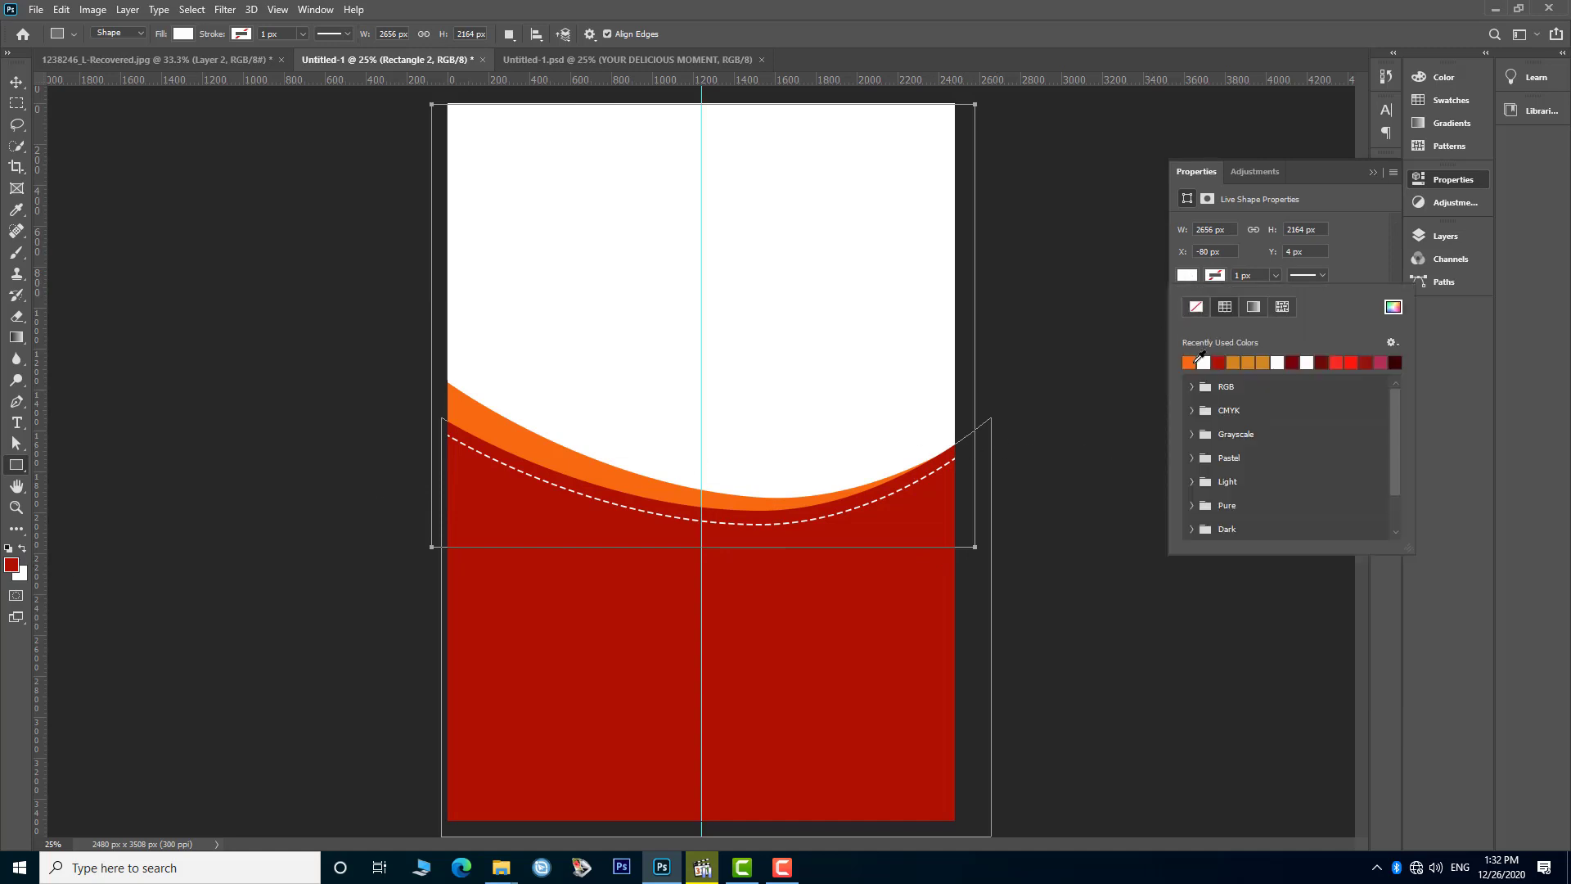
left_click(1195, 360)
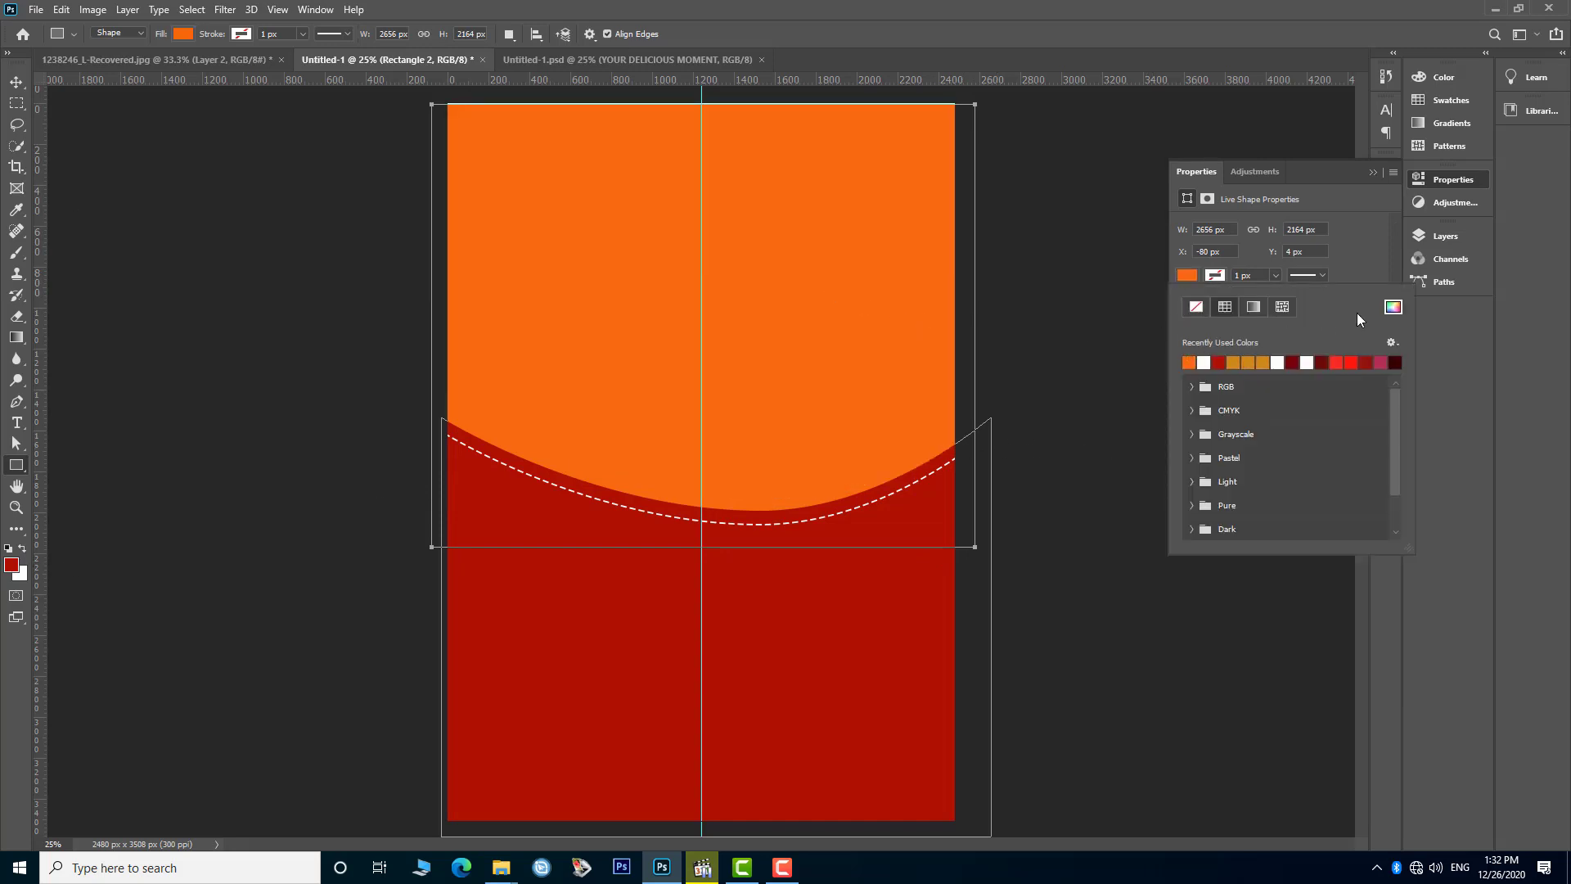
left_click(1392, 306)
left_click(989, 208)
left_click(975, 204)
left_click(1186, 198)
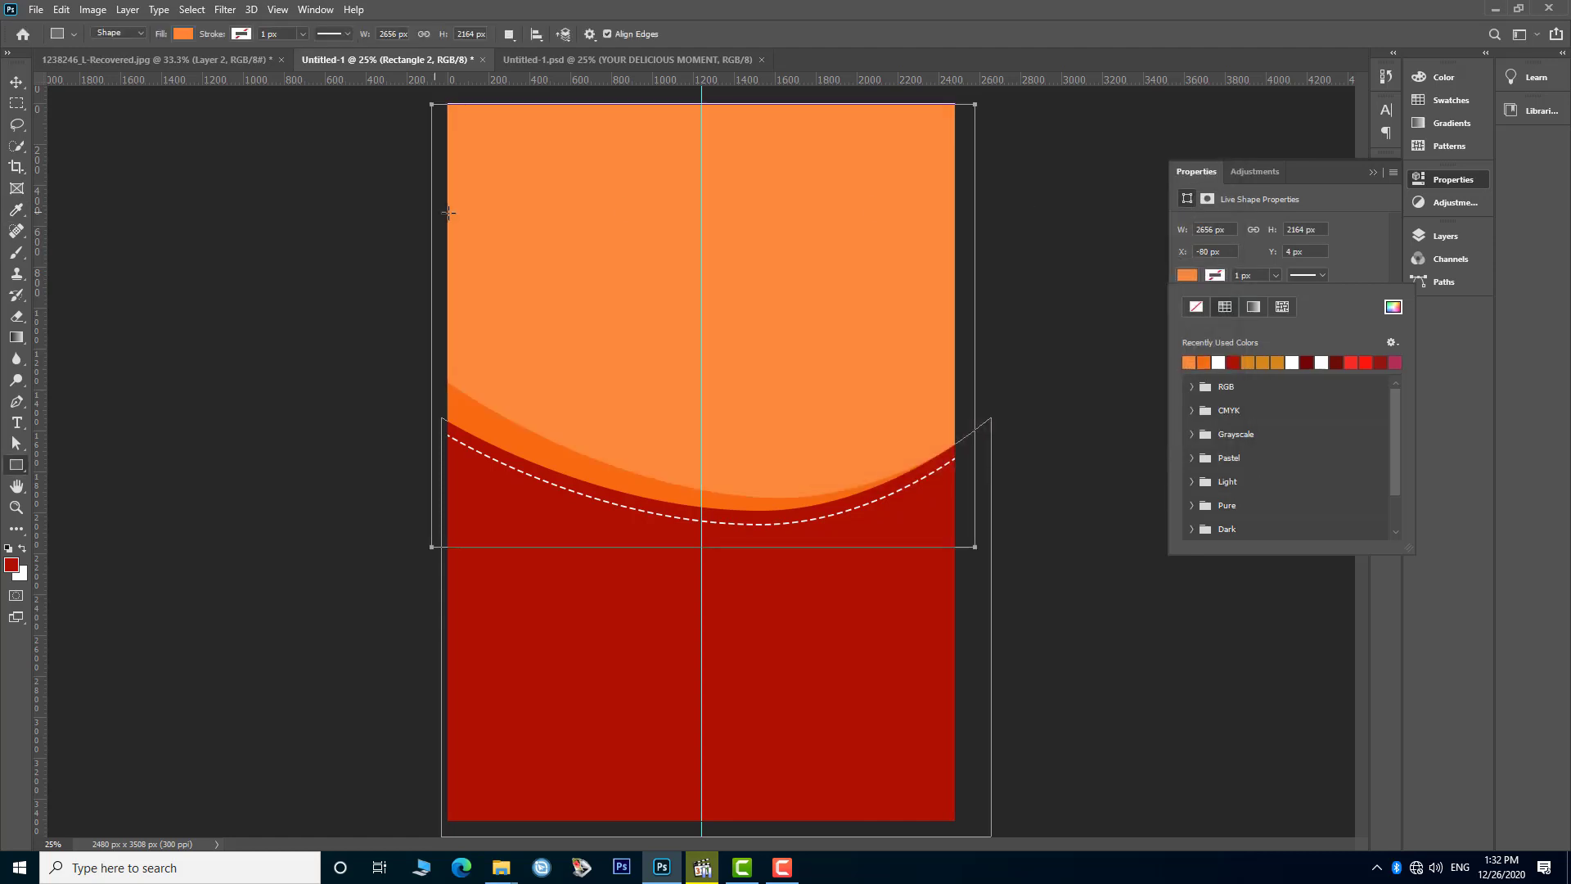
- Deselect the wave shape layer and collapse the Properties panel
left_click(15, 83)
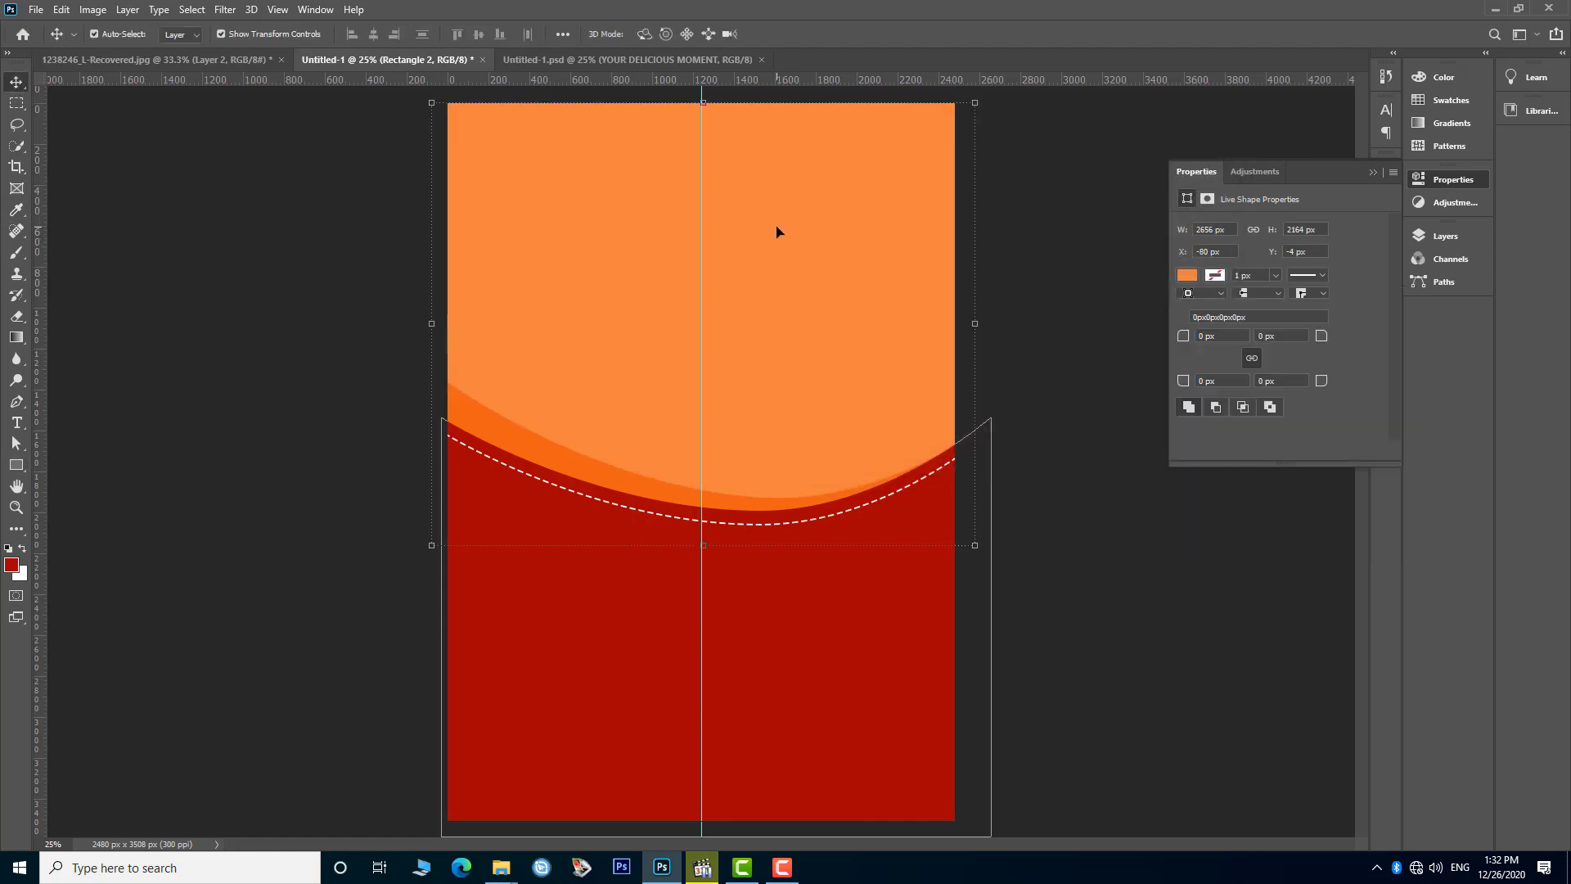
left_click(1049, 308)
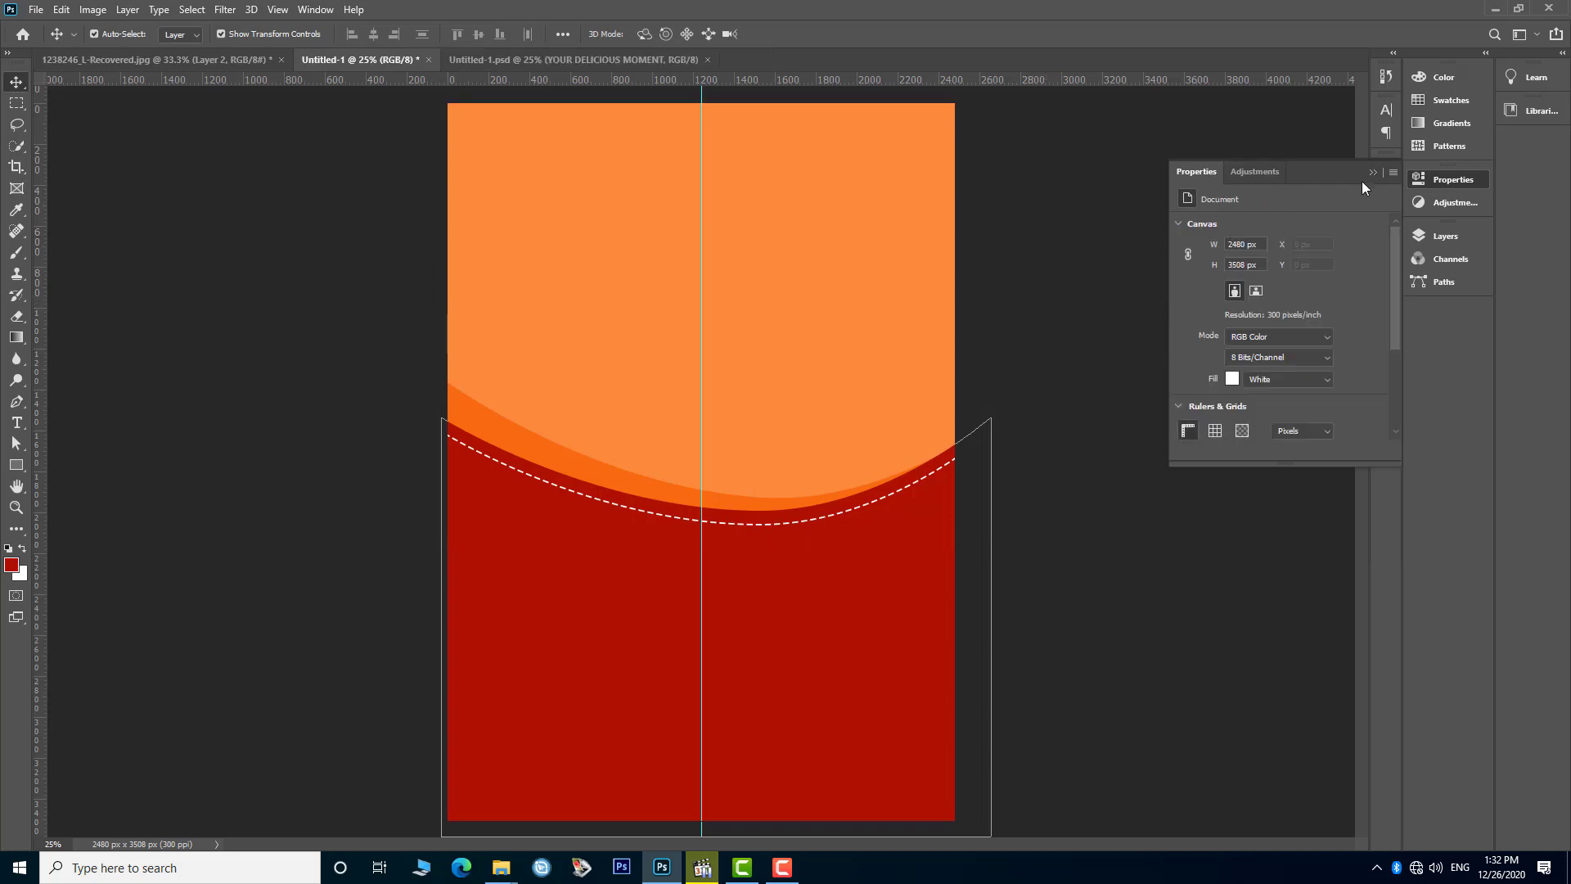
left_click(1374, 172)
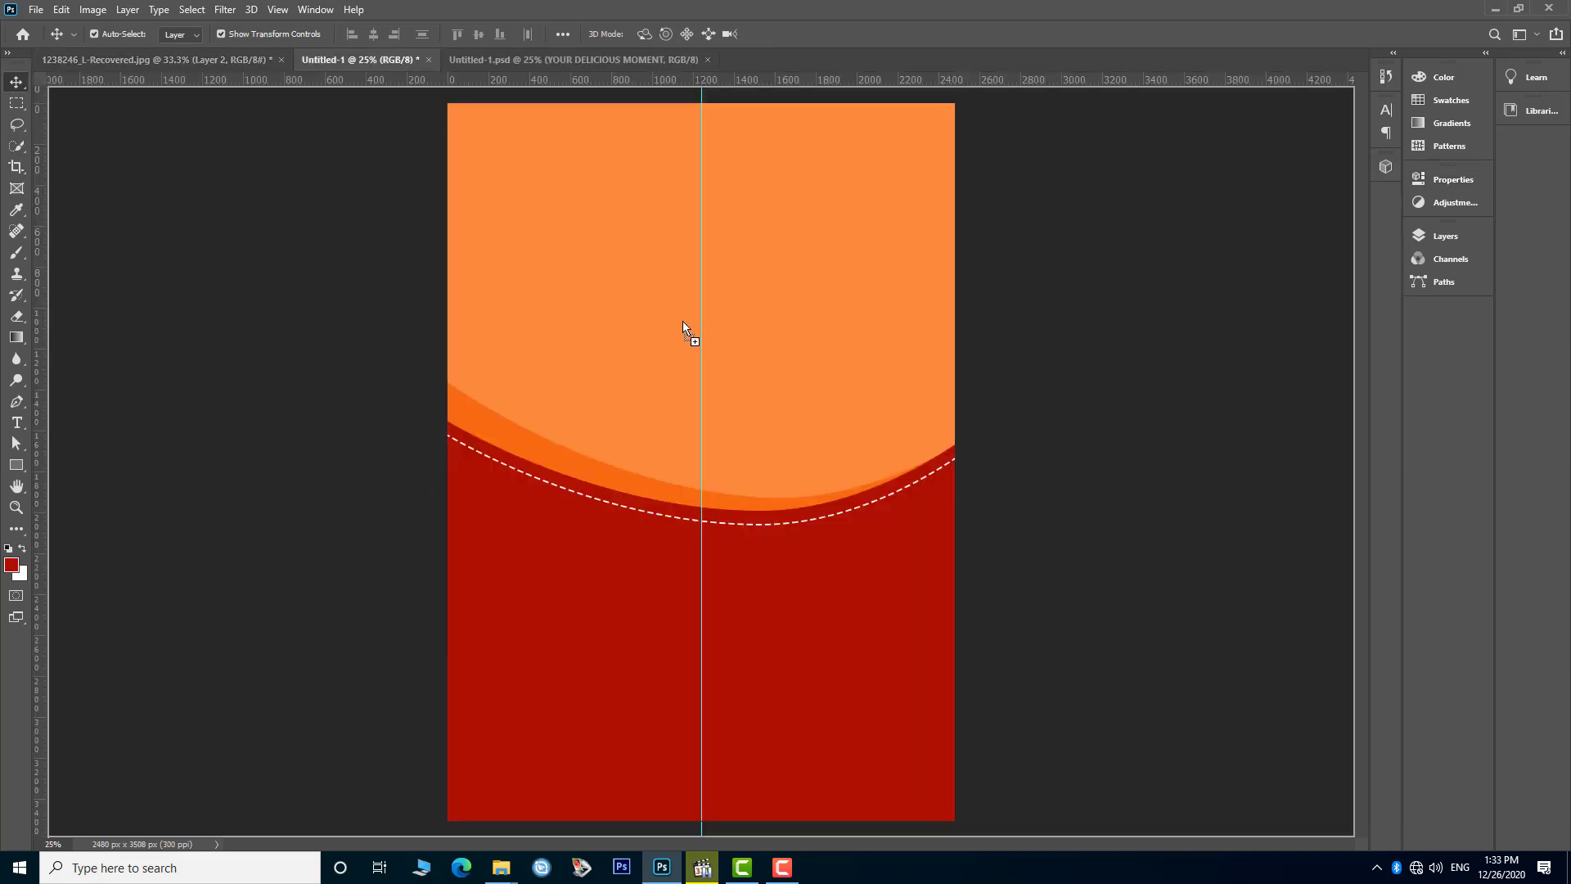
- Place the burger photo, enlarge it, and centre it over the red wave
left_click_drag(683, 322, 685, 327)
left_click_drag(748, 439, 734, 637)
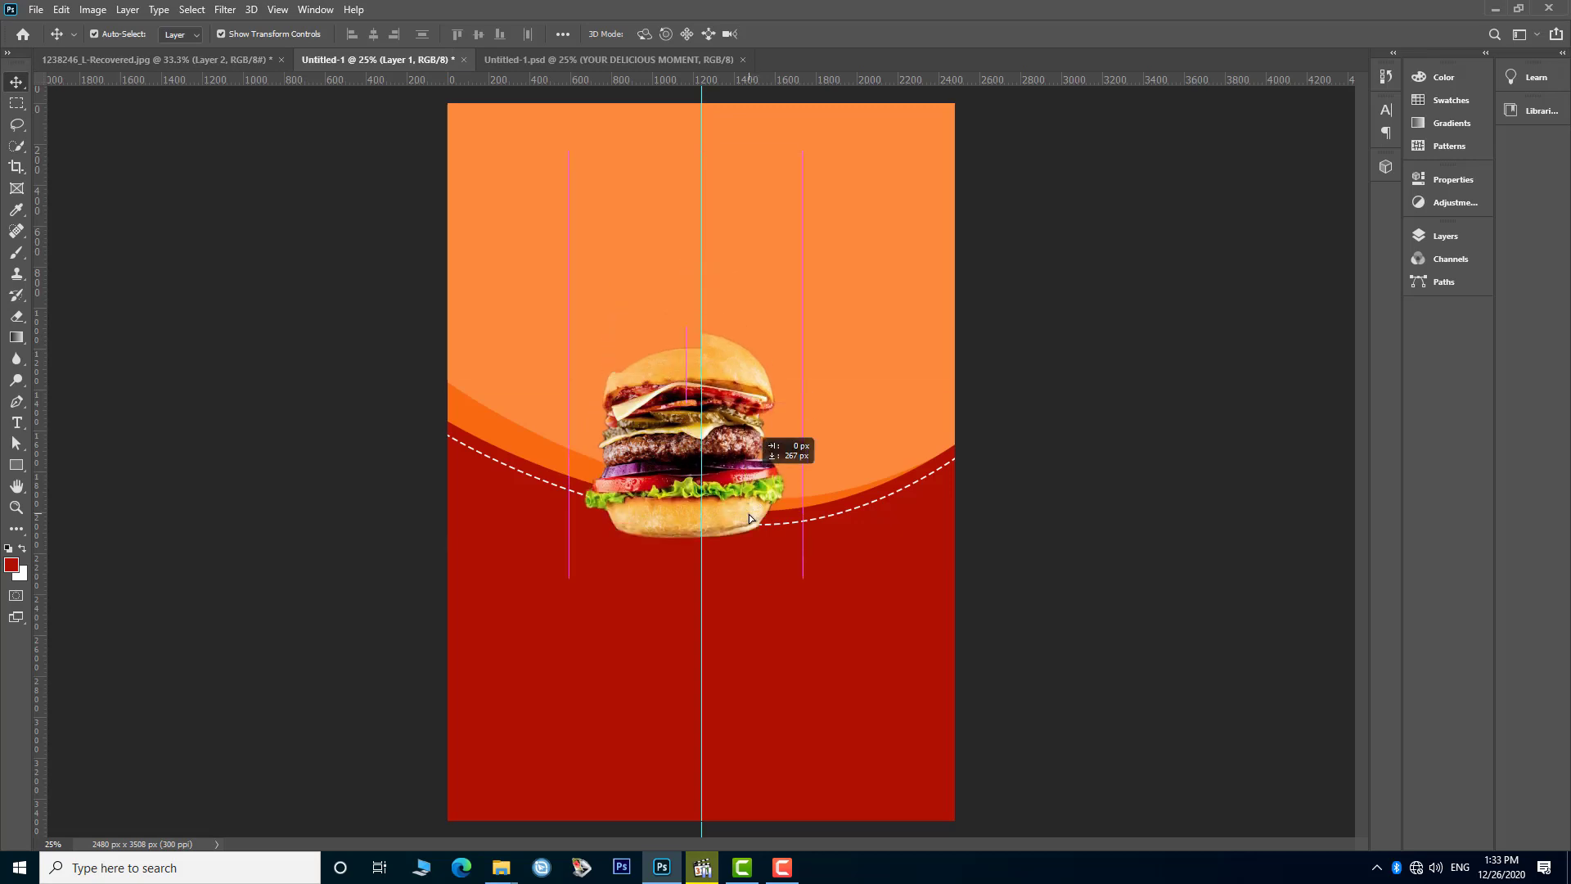
left_click_drag(788, 350, 899, 121)
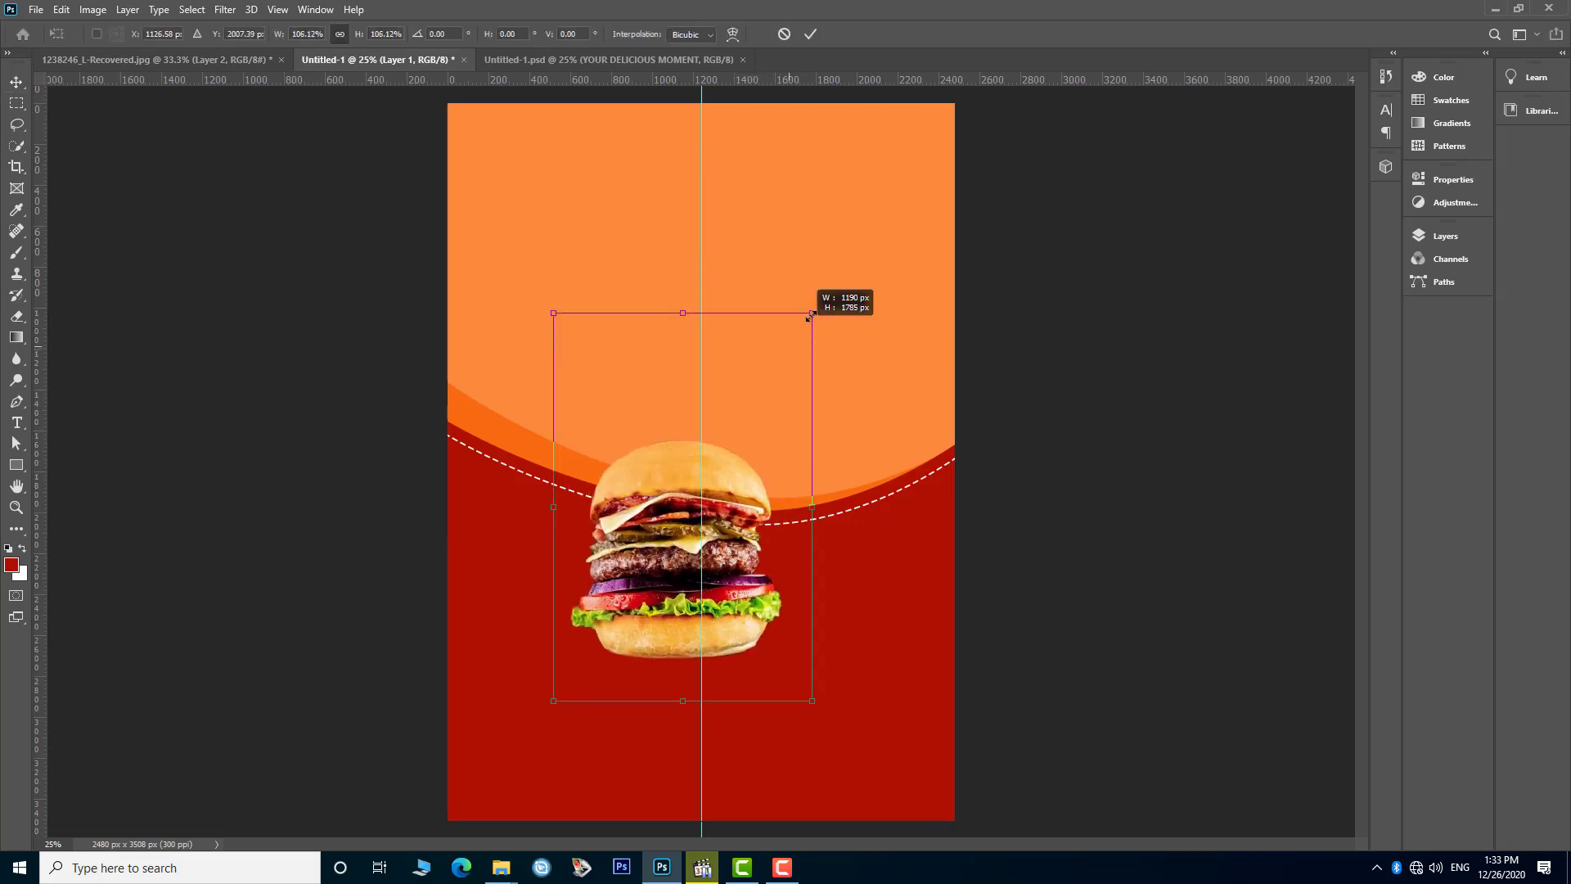
mouse_move(788, 355)
left_mouse_down()
mouse_move(745, 367)
mouse_move(764, 391)
left_mouse_up()
key("Return")
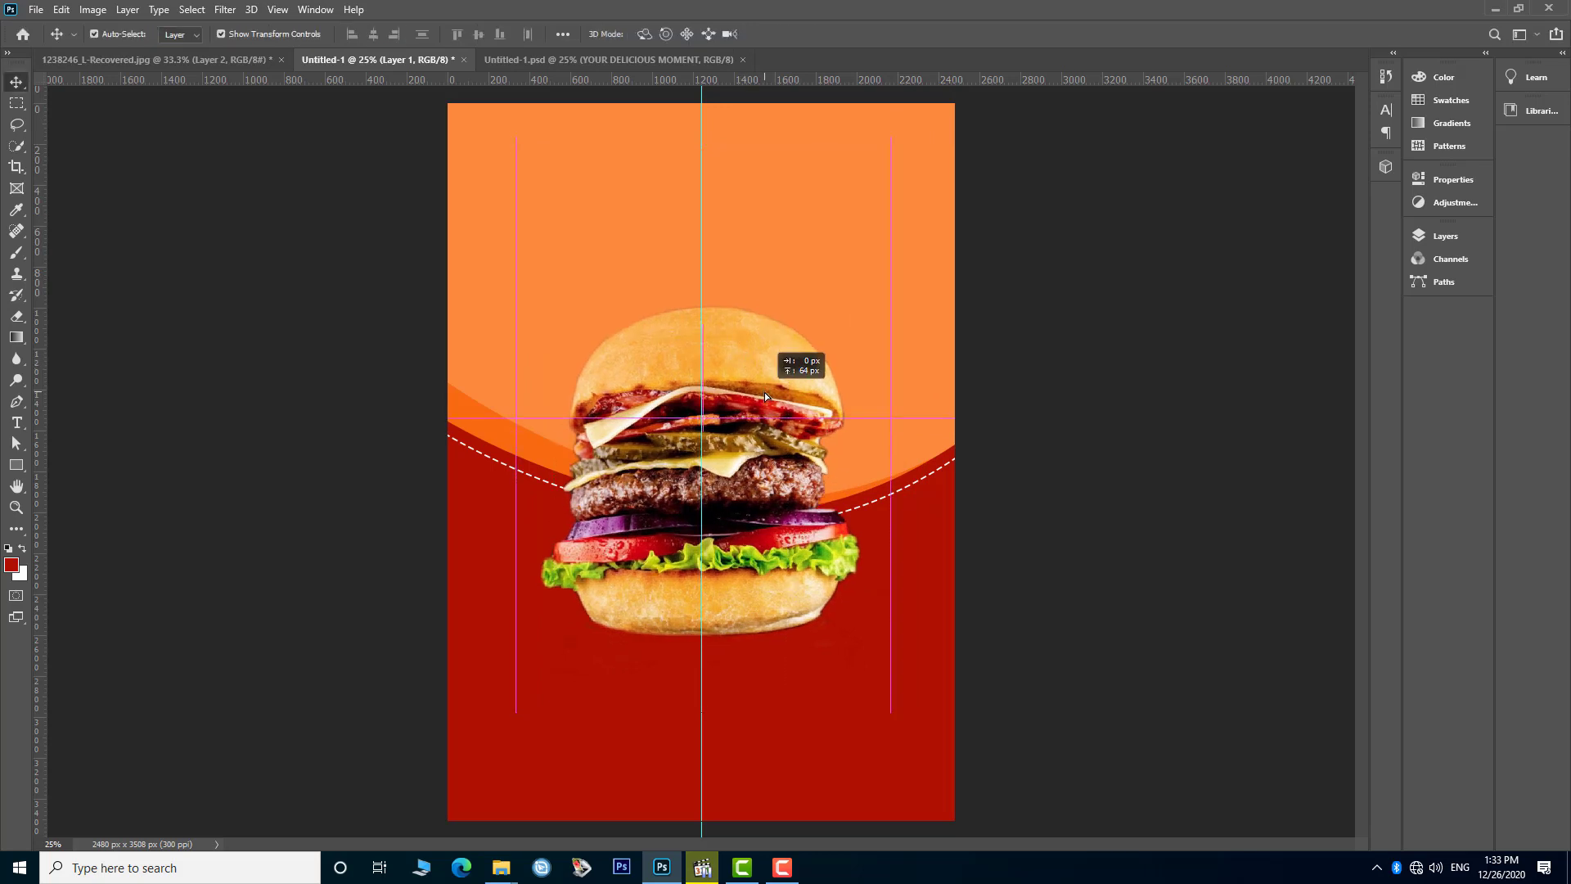
left_click_drag(731, 603, 733, 612)
key("alt+bracketleft")
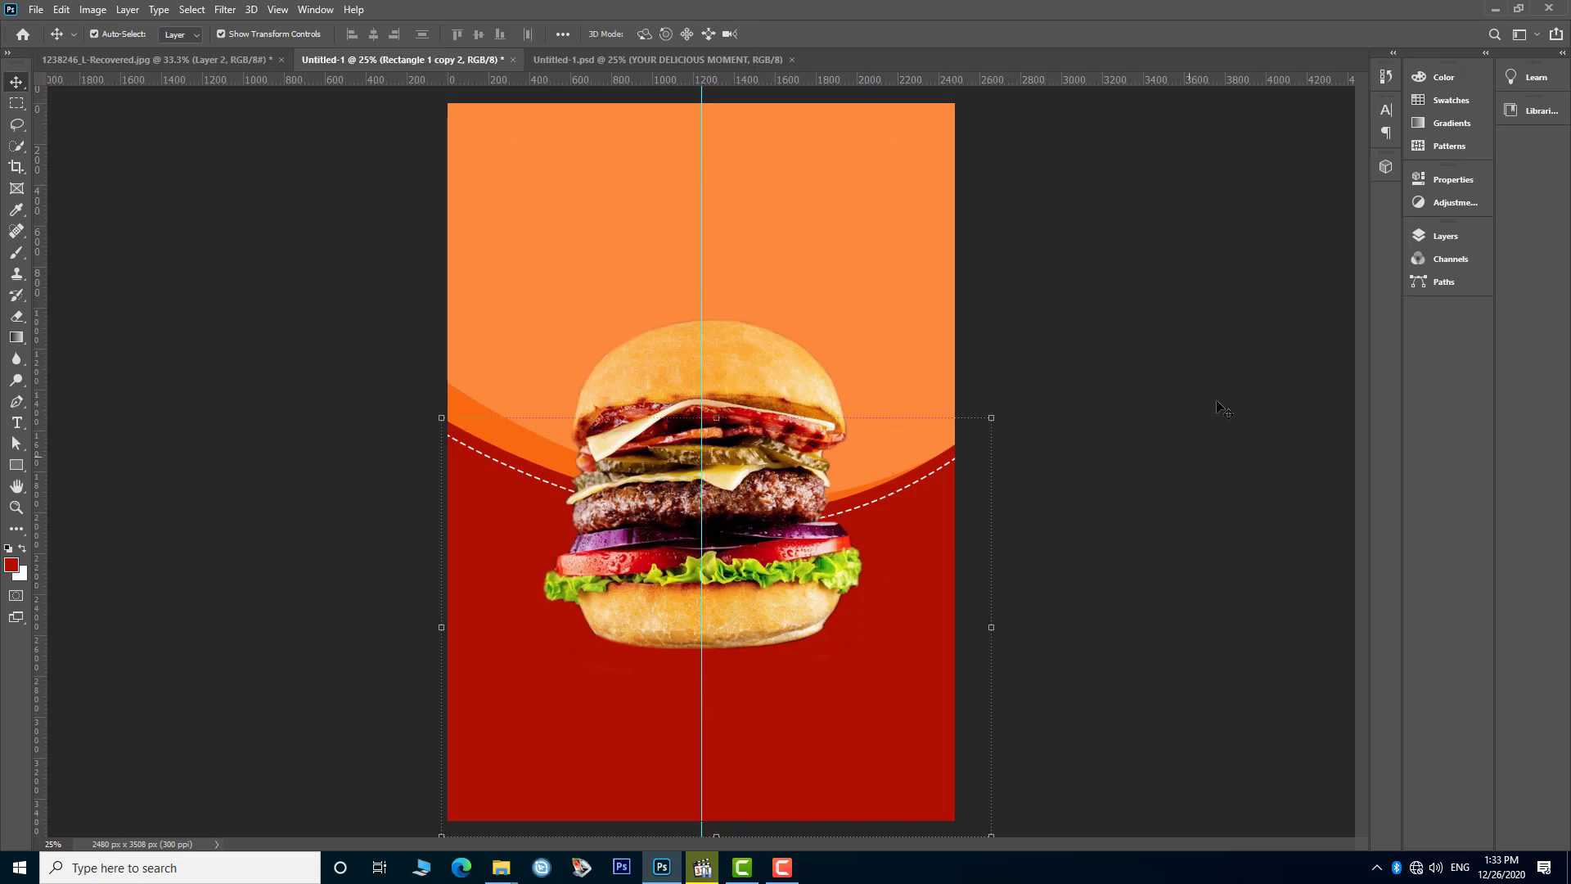
- Add a radial Gradient Overlay to the red wave with a darker red stop at 54%
left_click(1445, 237)
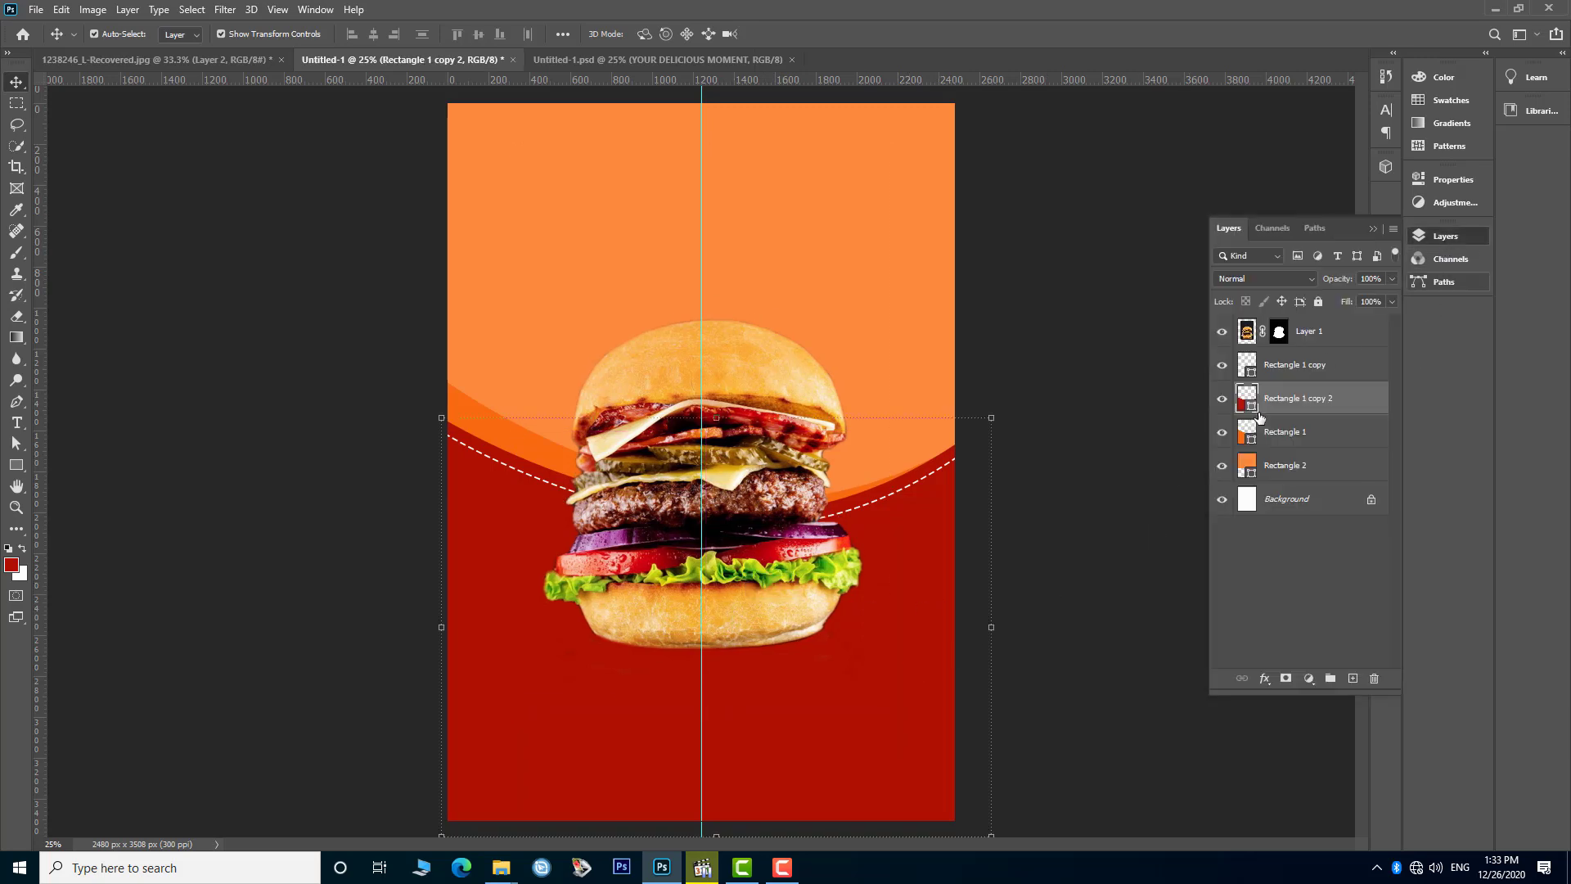
left_click(1265, 679)
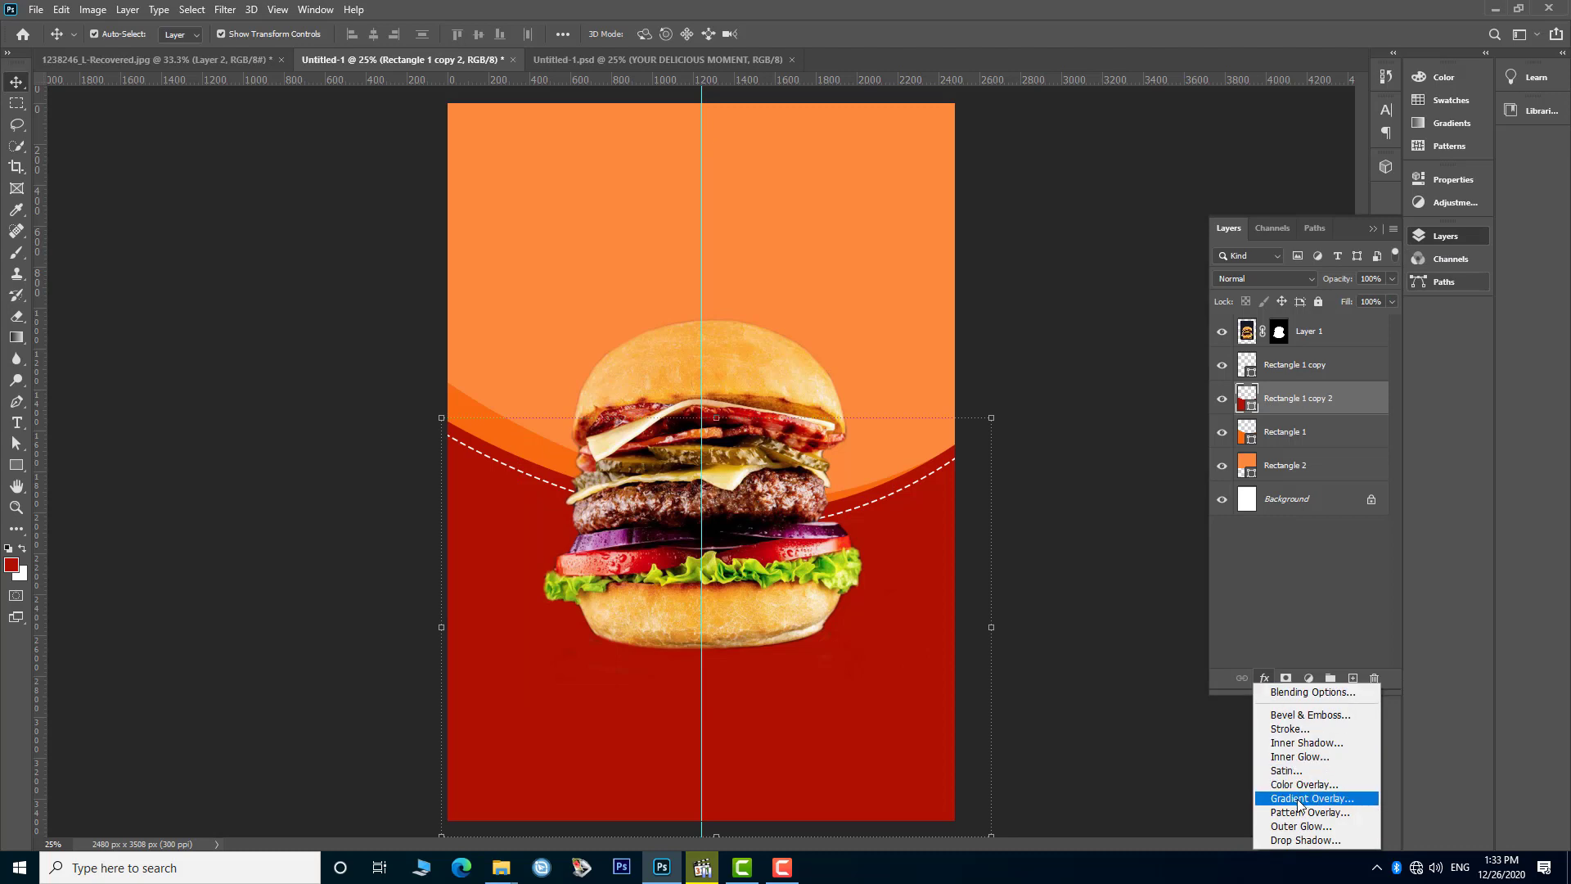
left_click(1310, 798)
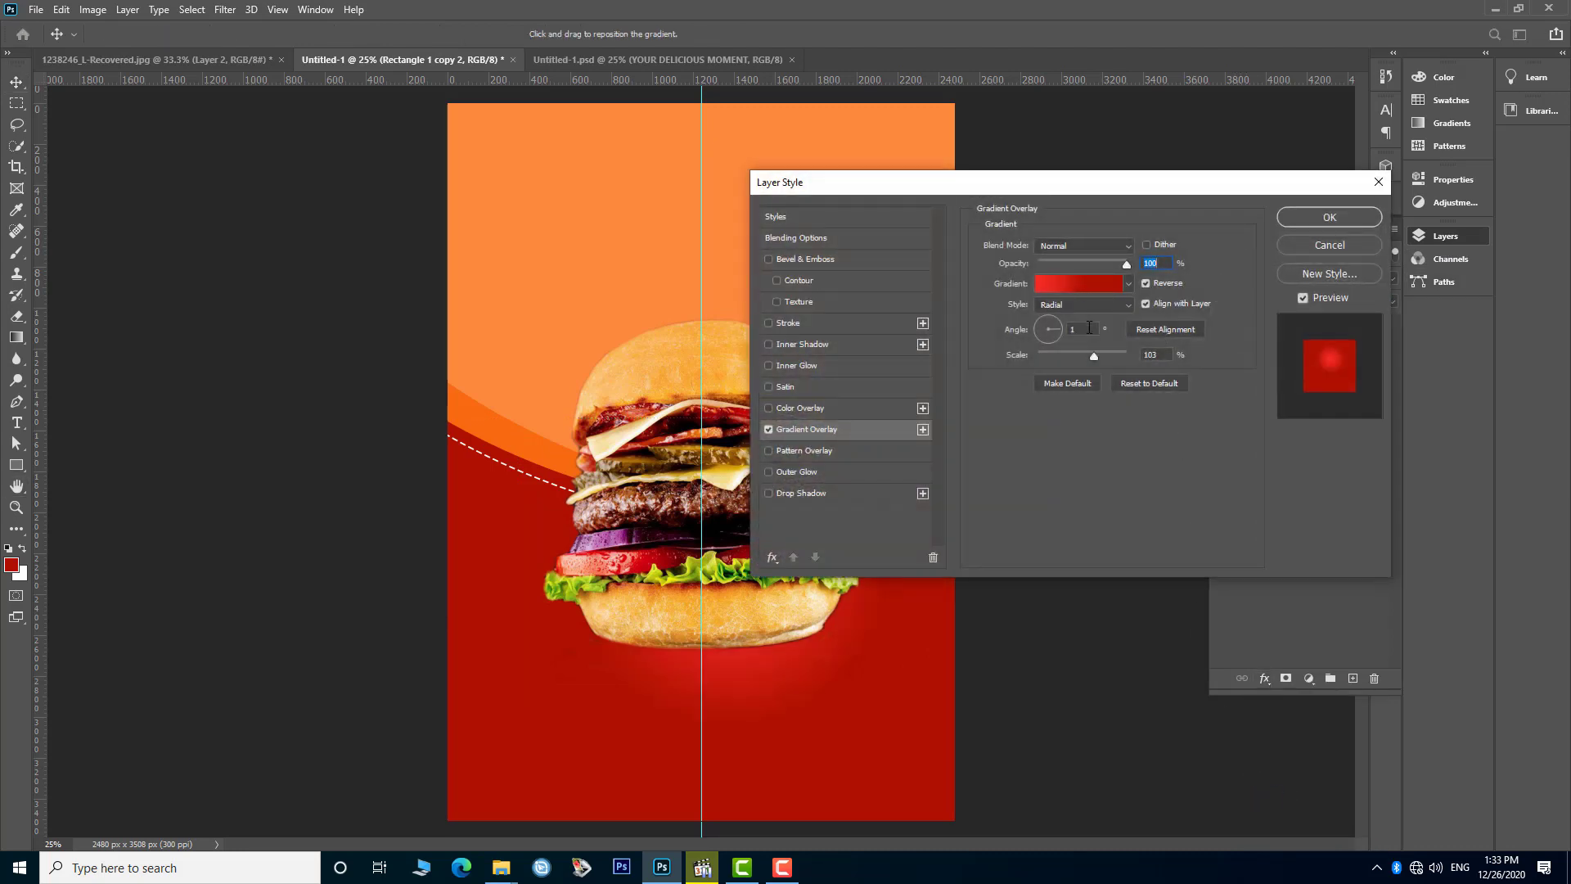
left_click(1082, 307)
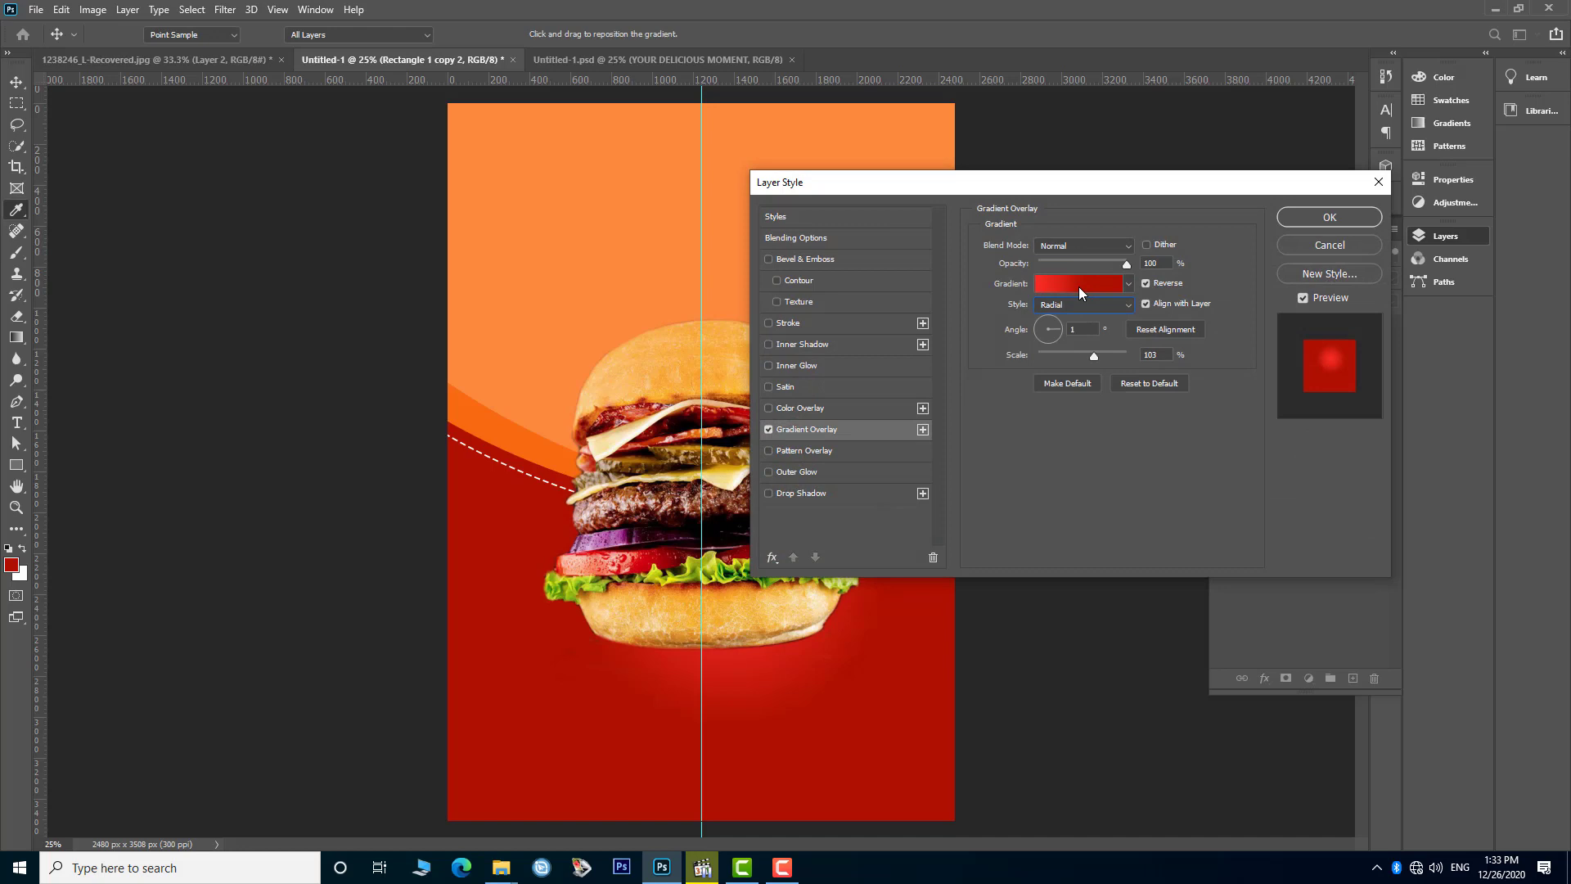
left_click(1079, 288)
left_click_drag(1204, 520, 1266, 521)
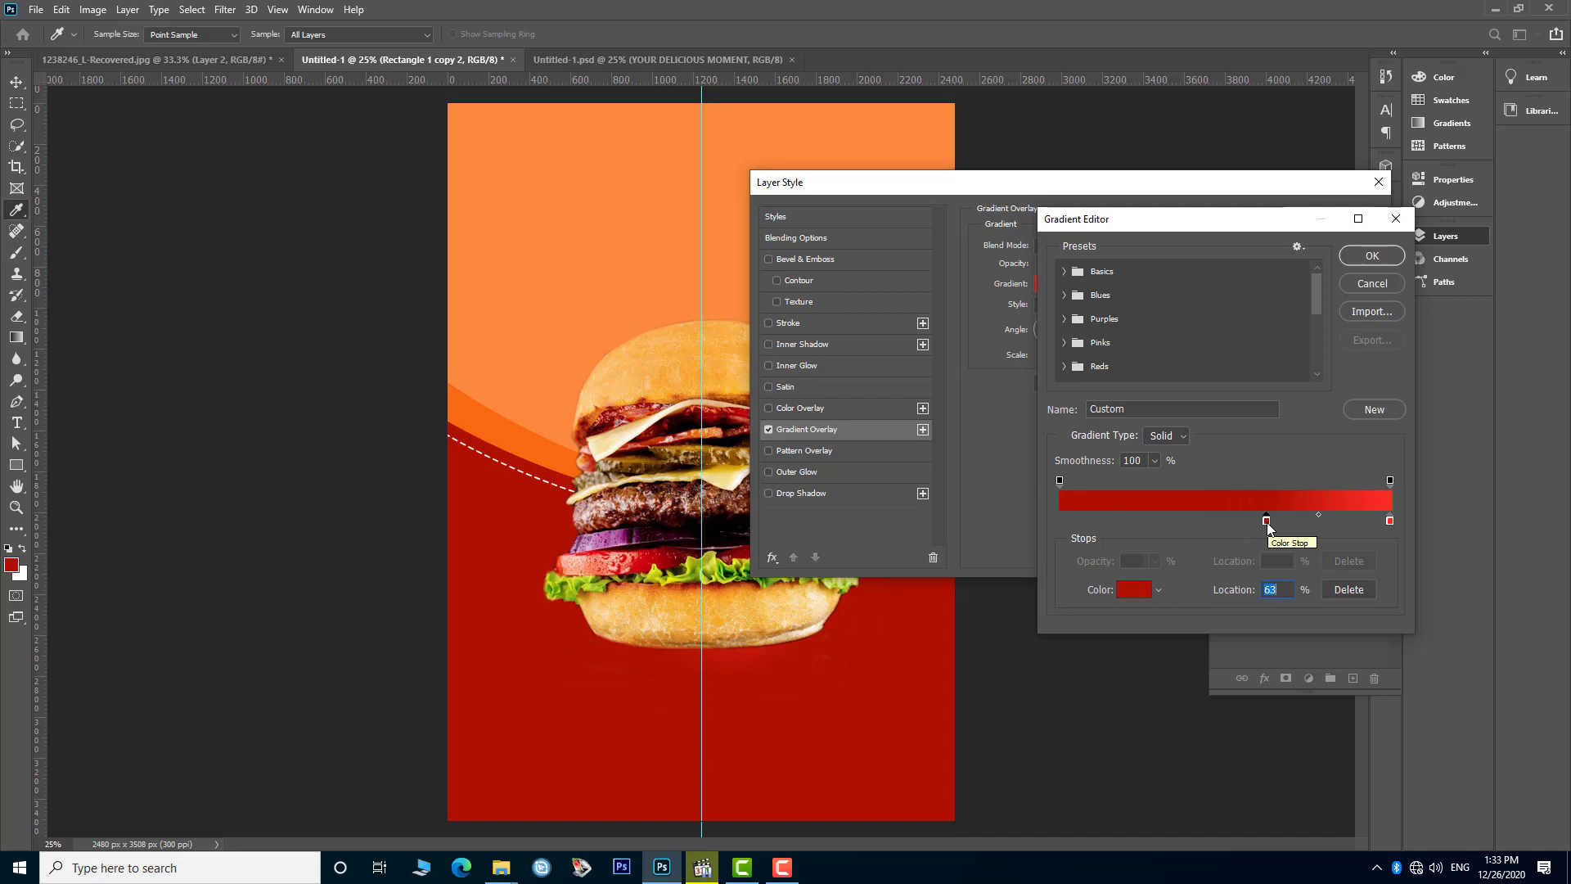
double_click(1267, 521)
left_click(1021, 307)
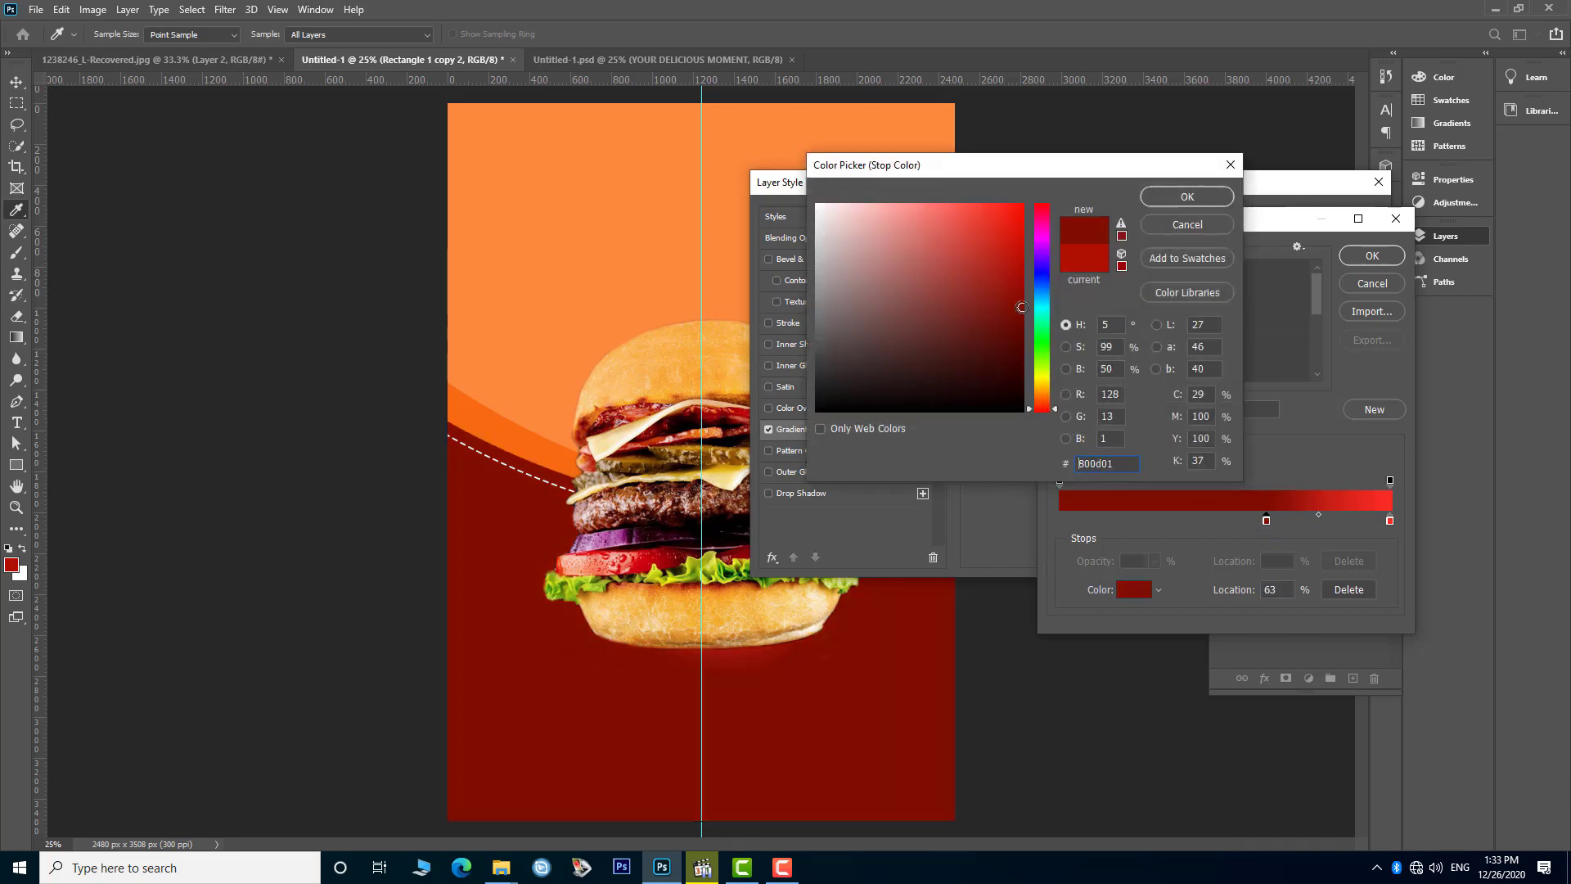
left_click(1181, 199)
left_click(1364, 259)
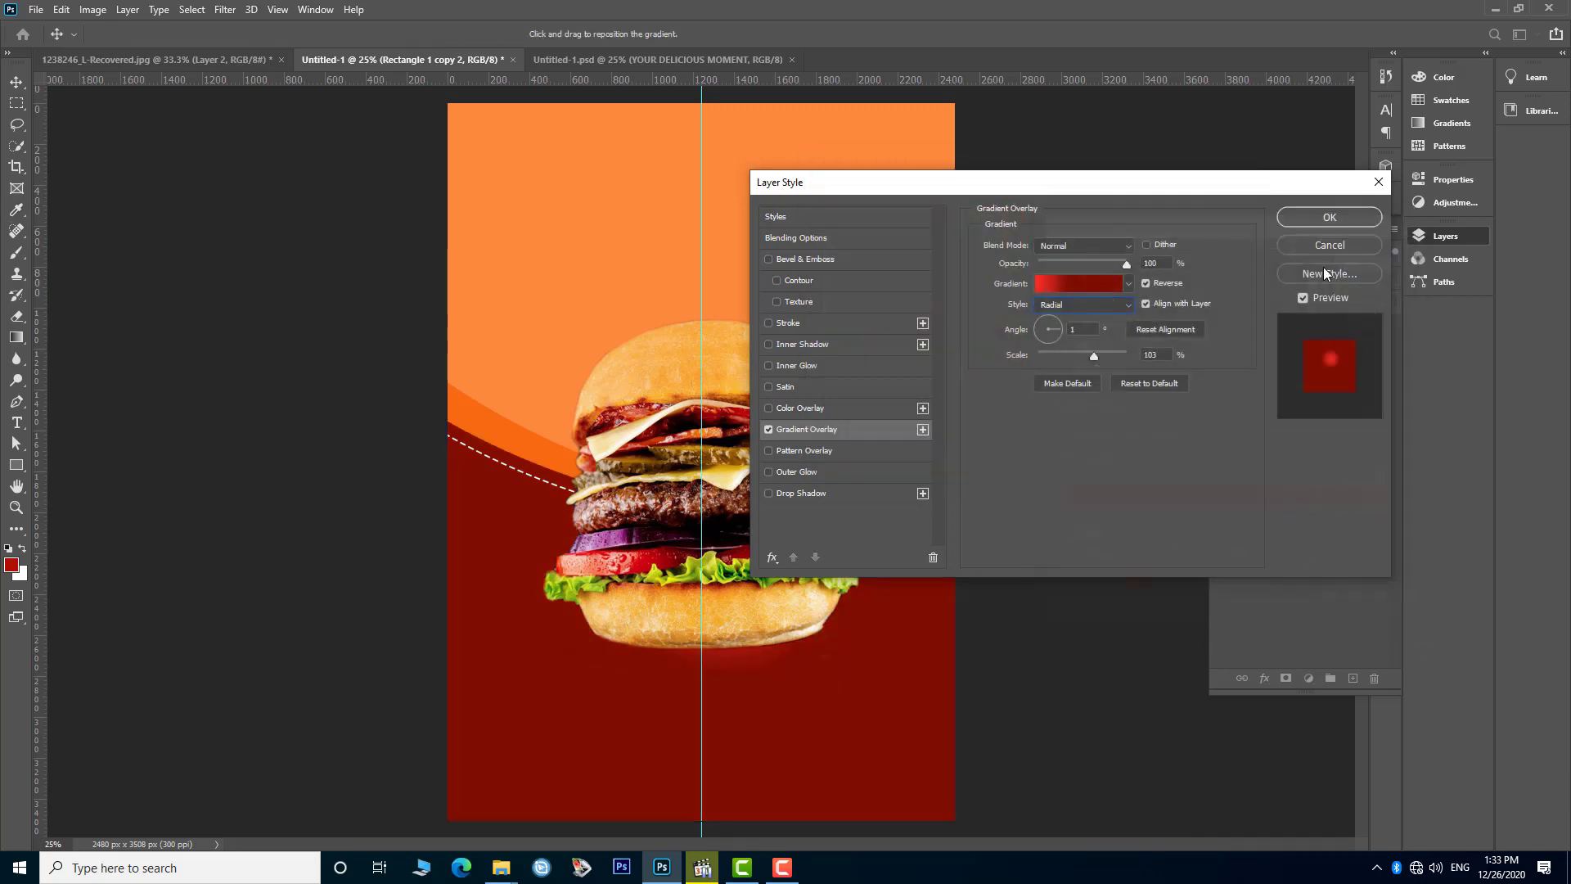
- Rework the gradient to one remaining stop at 16% and apply the overlay
left_click(1147, 283)
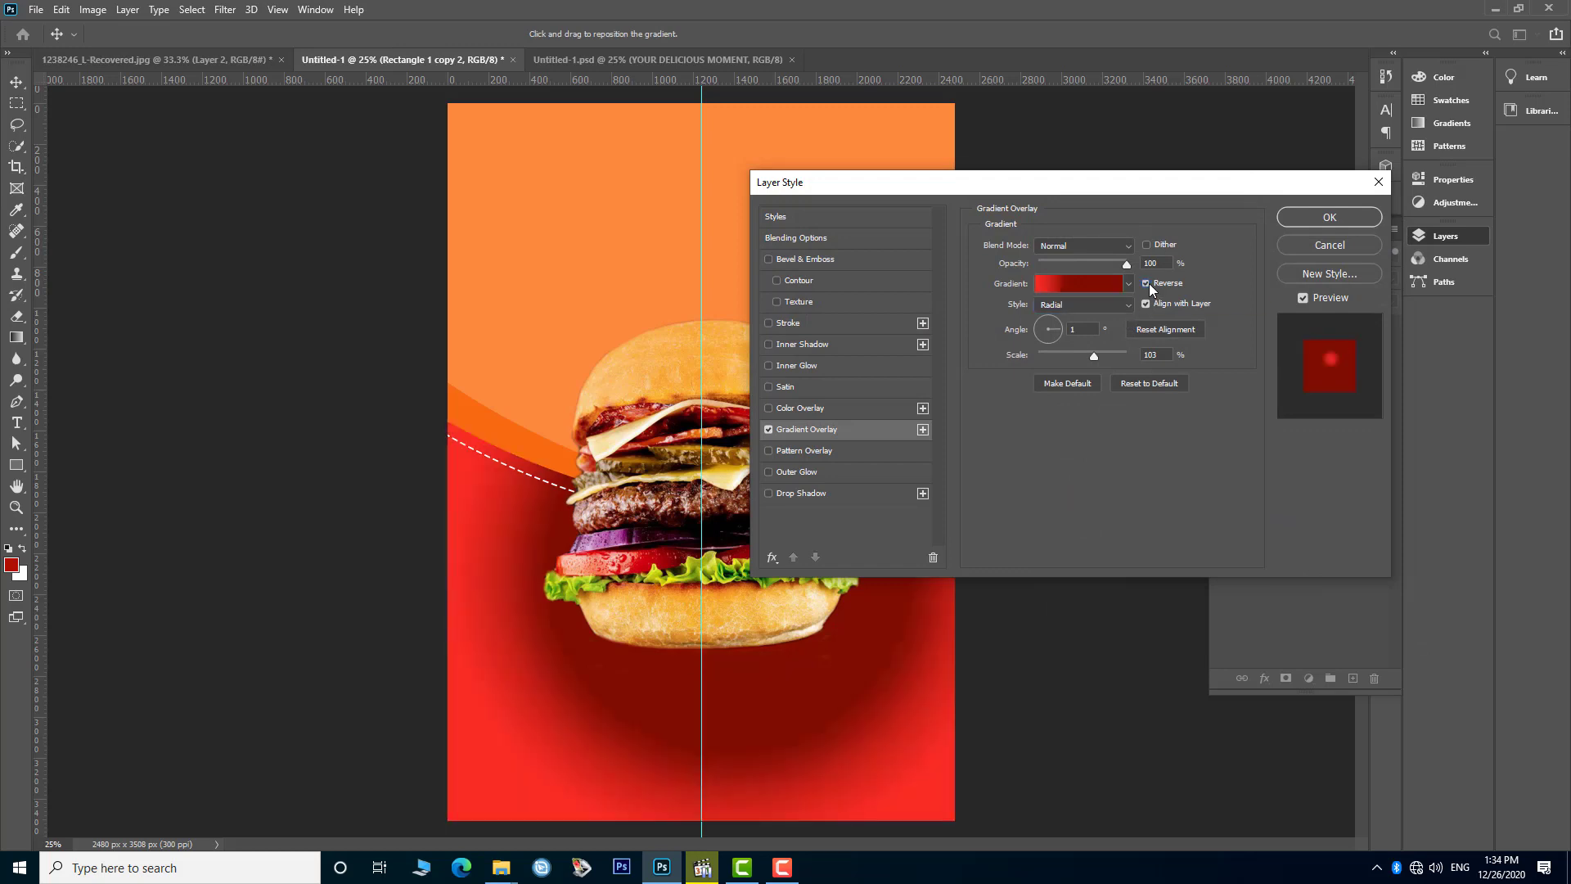
left_click(1079, 283)
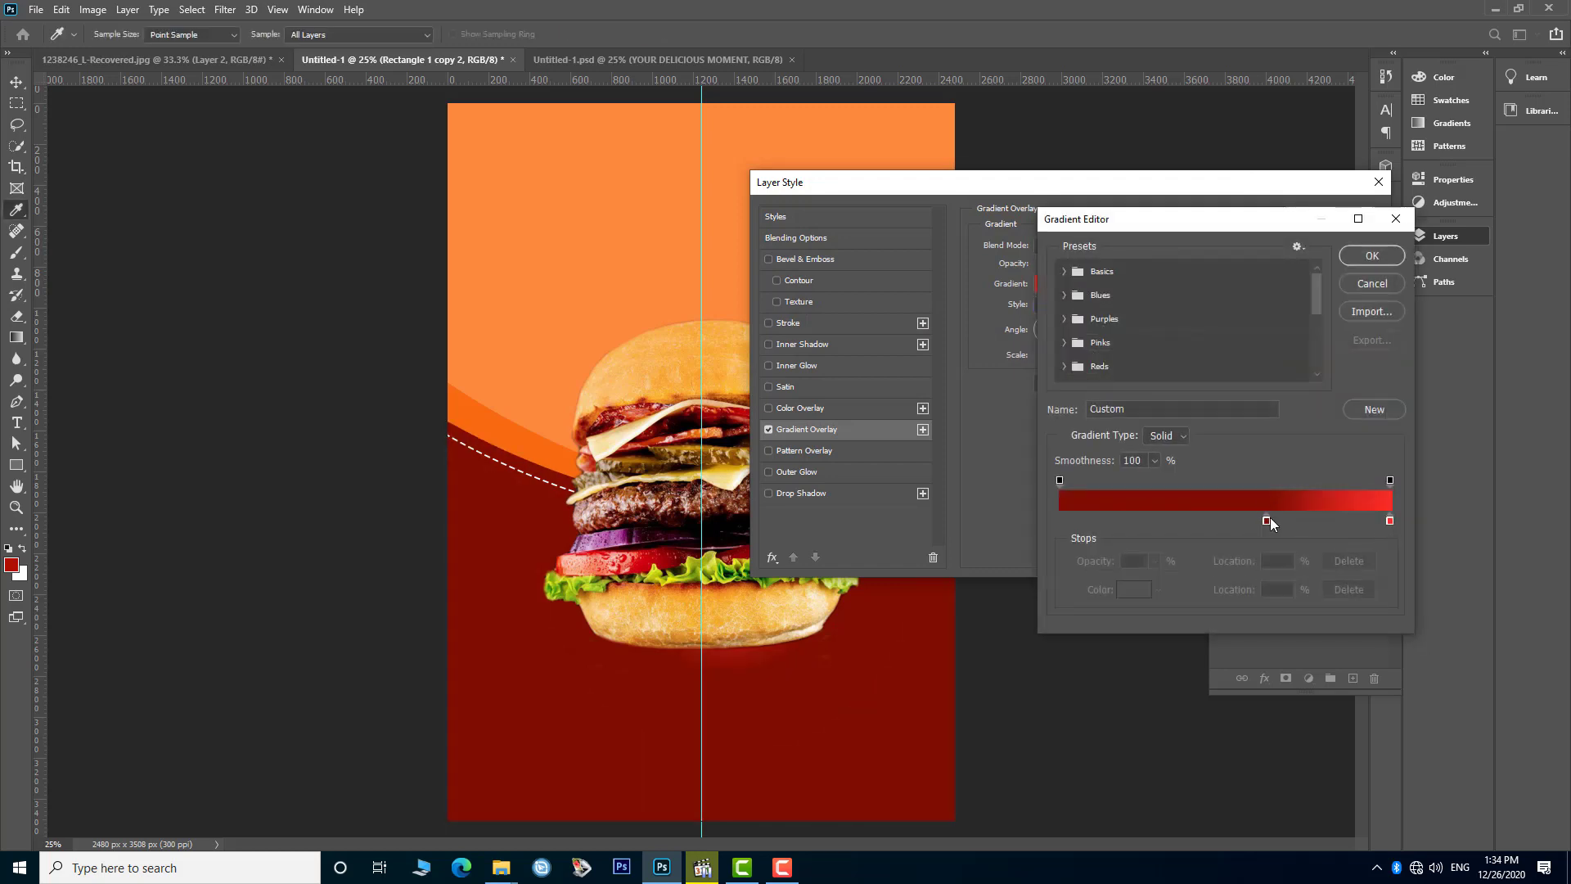
left_click_drag(1267, 520, 1148, 523)
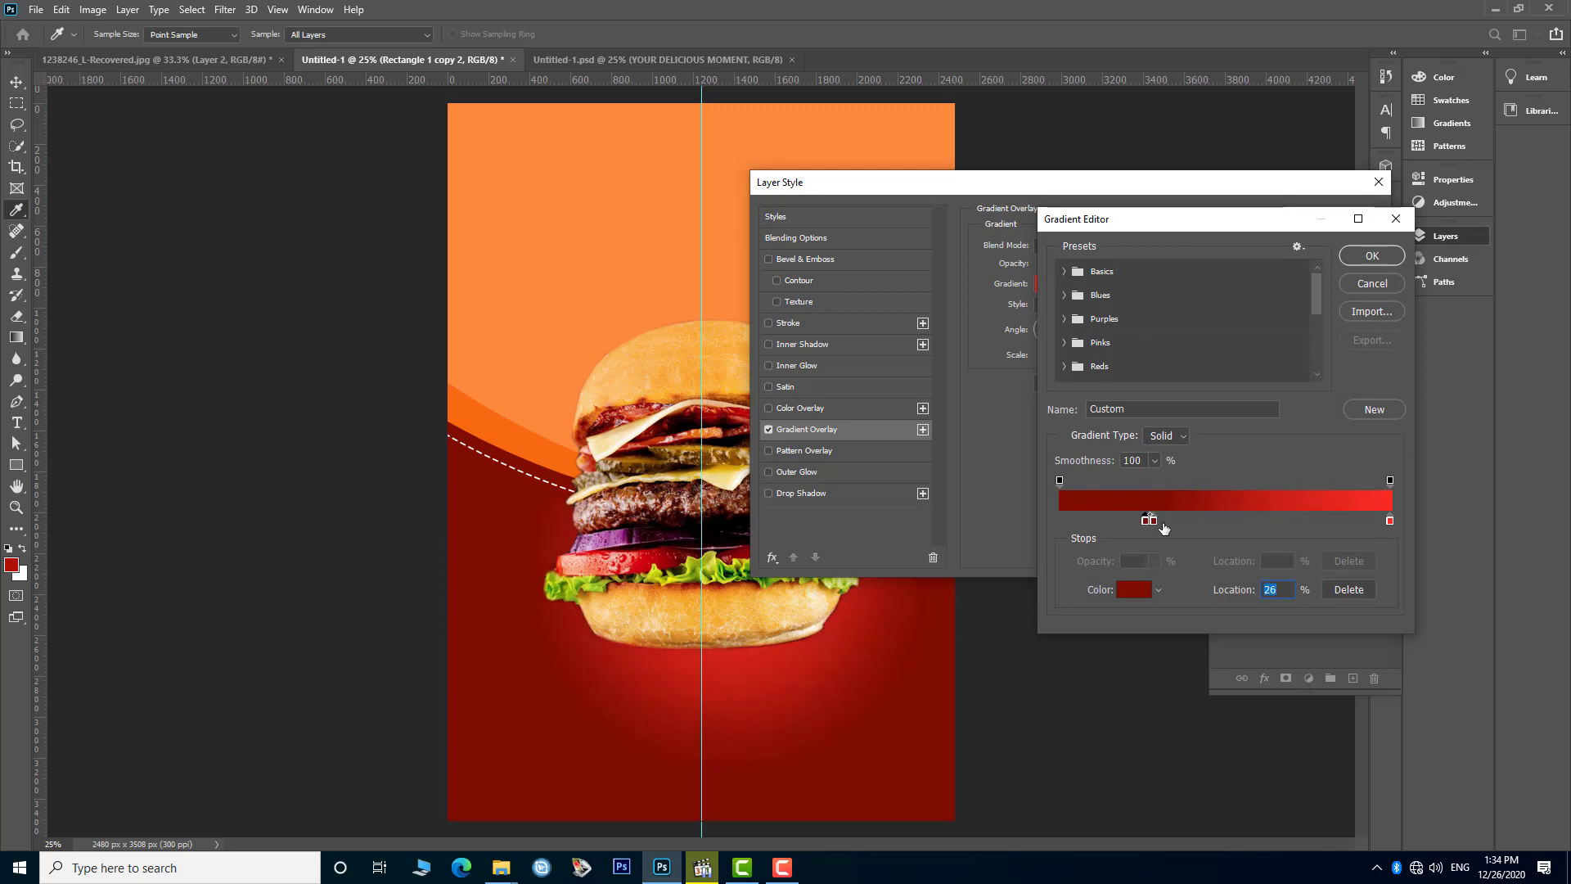
left_click(1343, 594)
left_click_drag(1145, 522, 1114, 522)
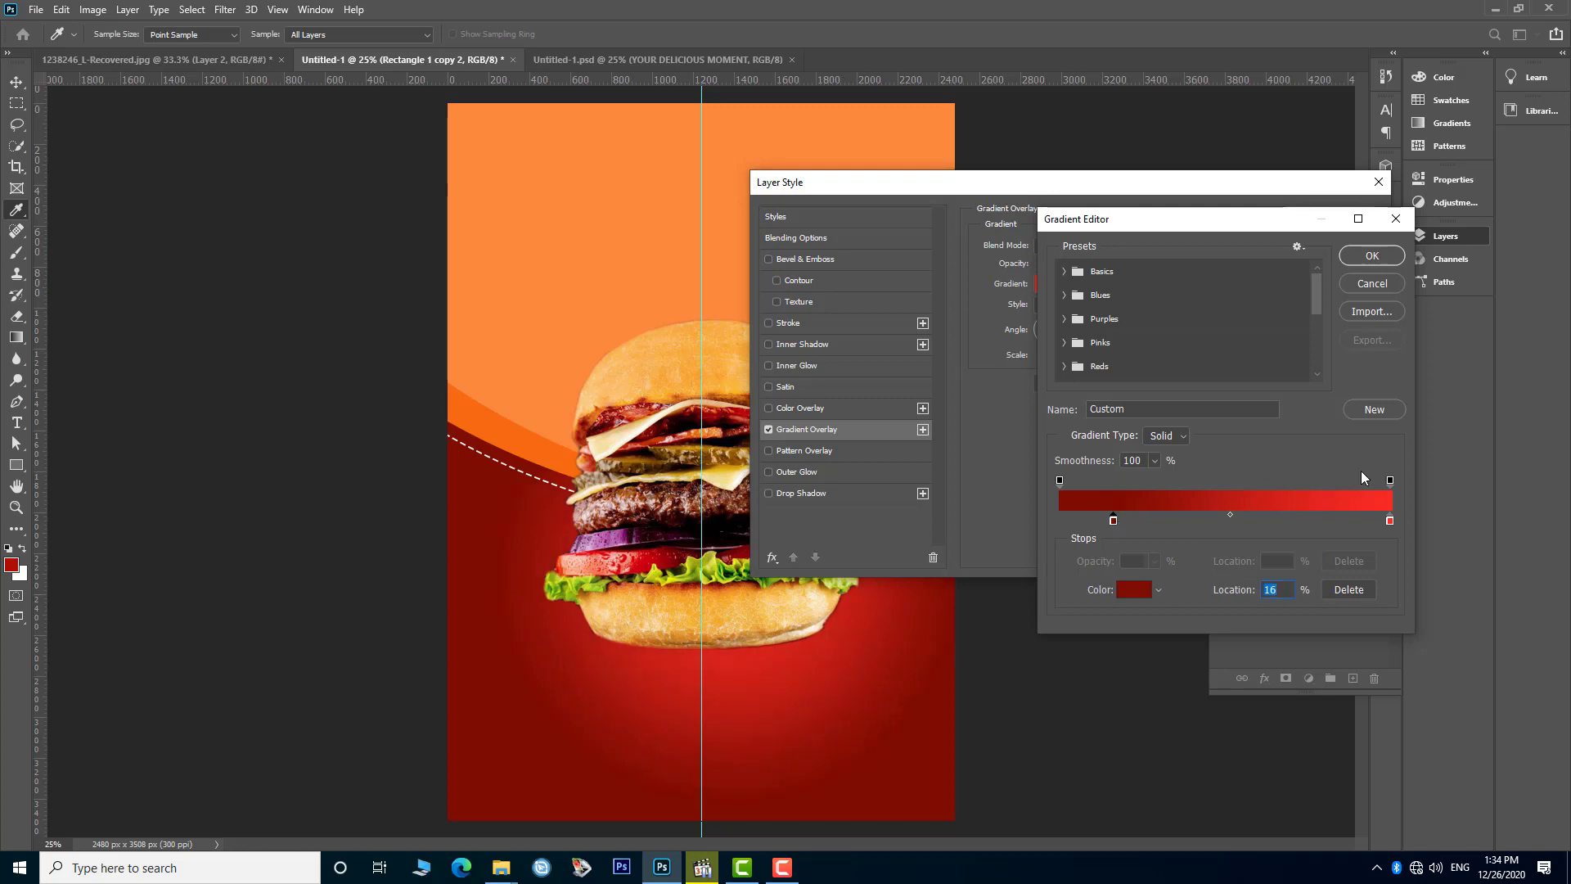
left_click(1373, 256)
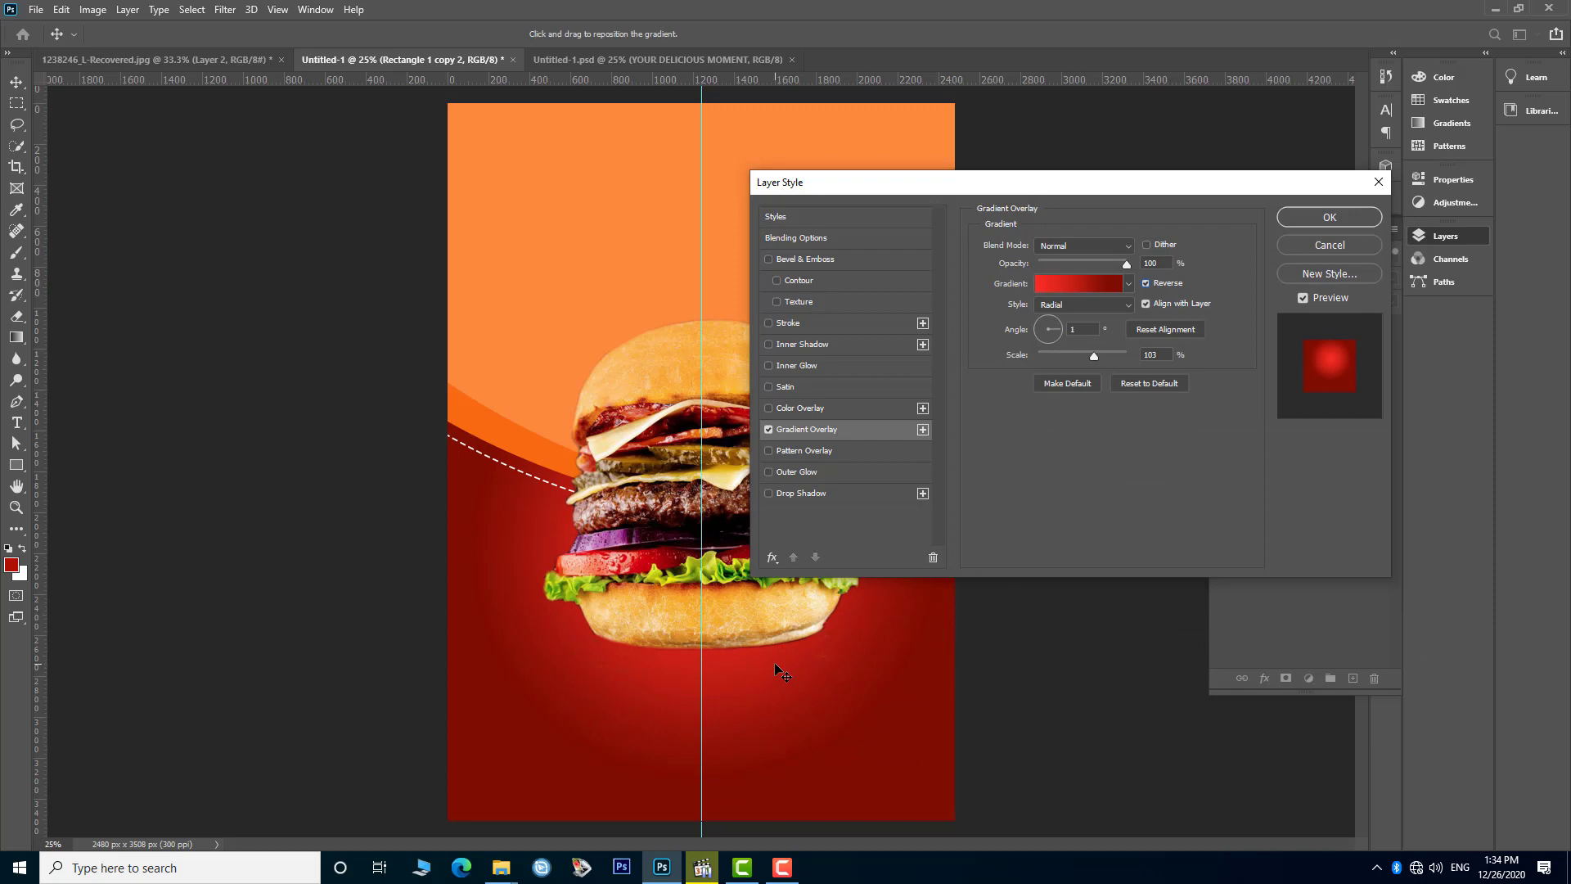
left_click(1318, 217)
left_click(1095, 542)
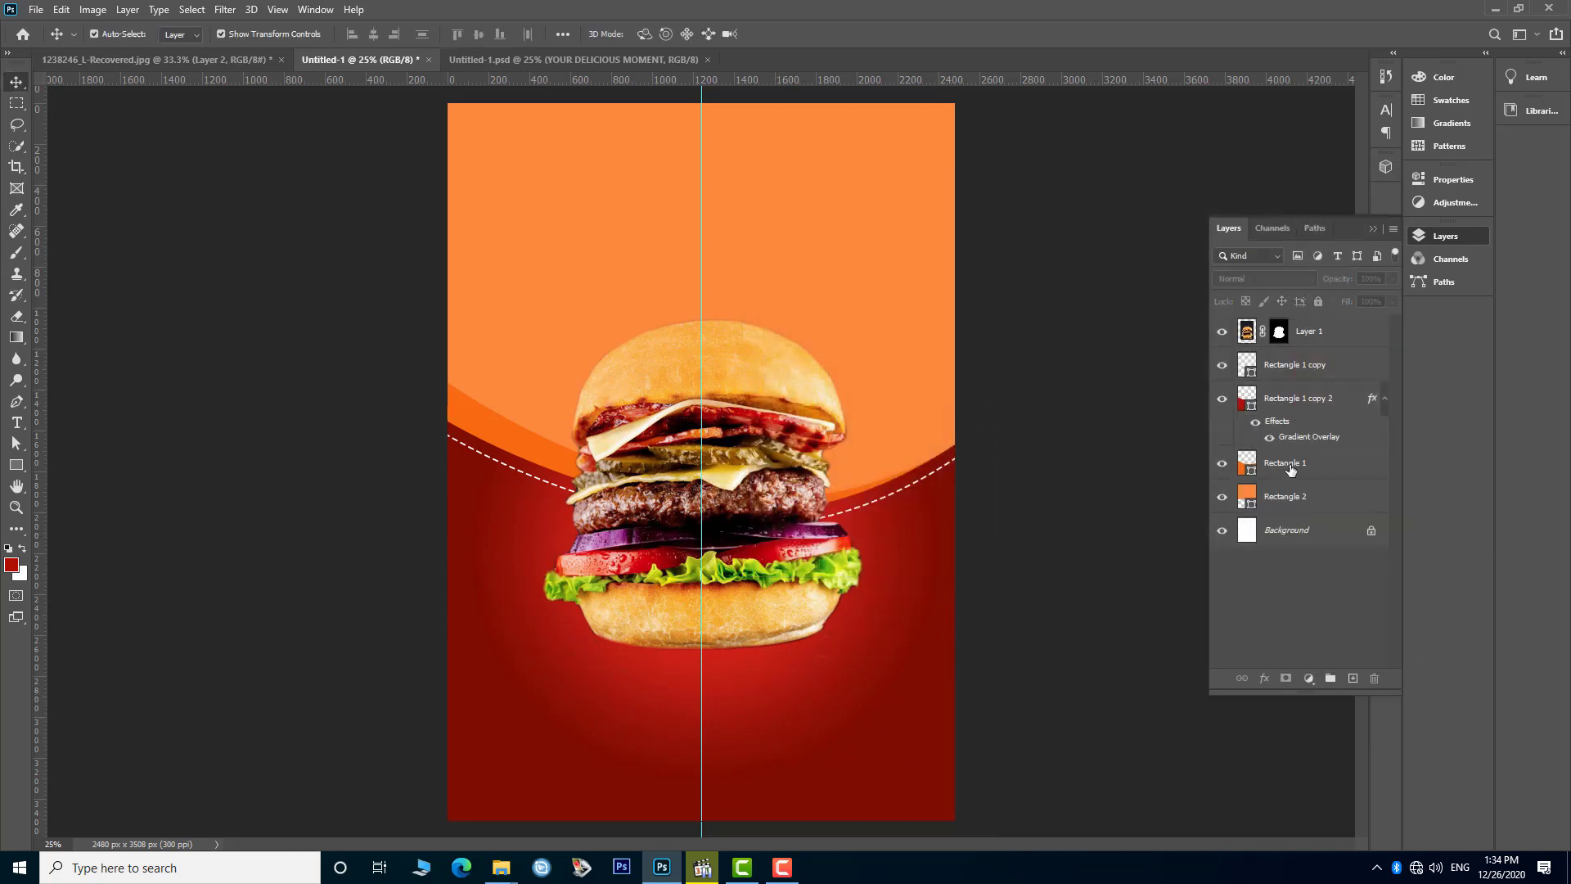
- Add a new layer above Rectangle 1 copy and set the brush colour to black (000000)
left_click(1299, 363)
left_click(1353, 678)
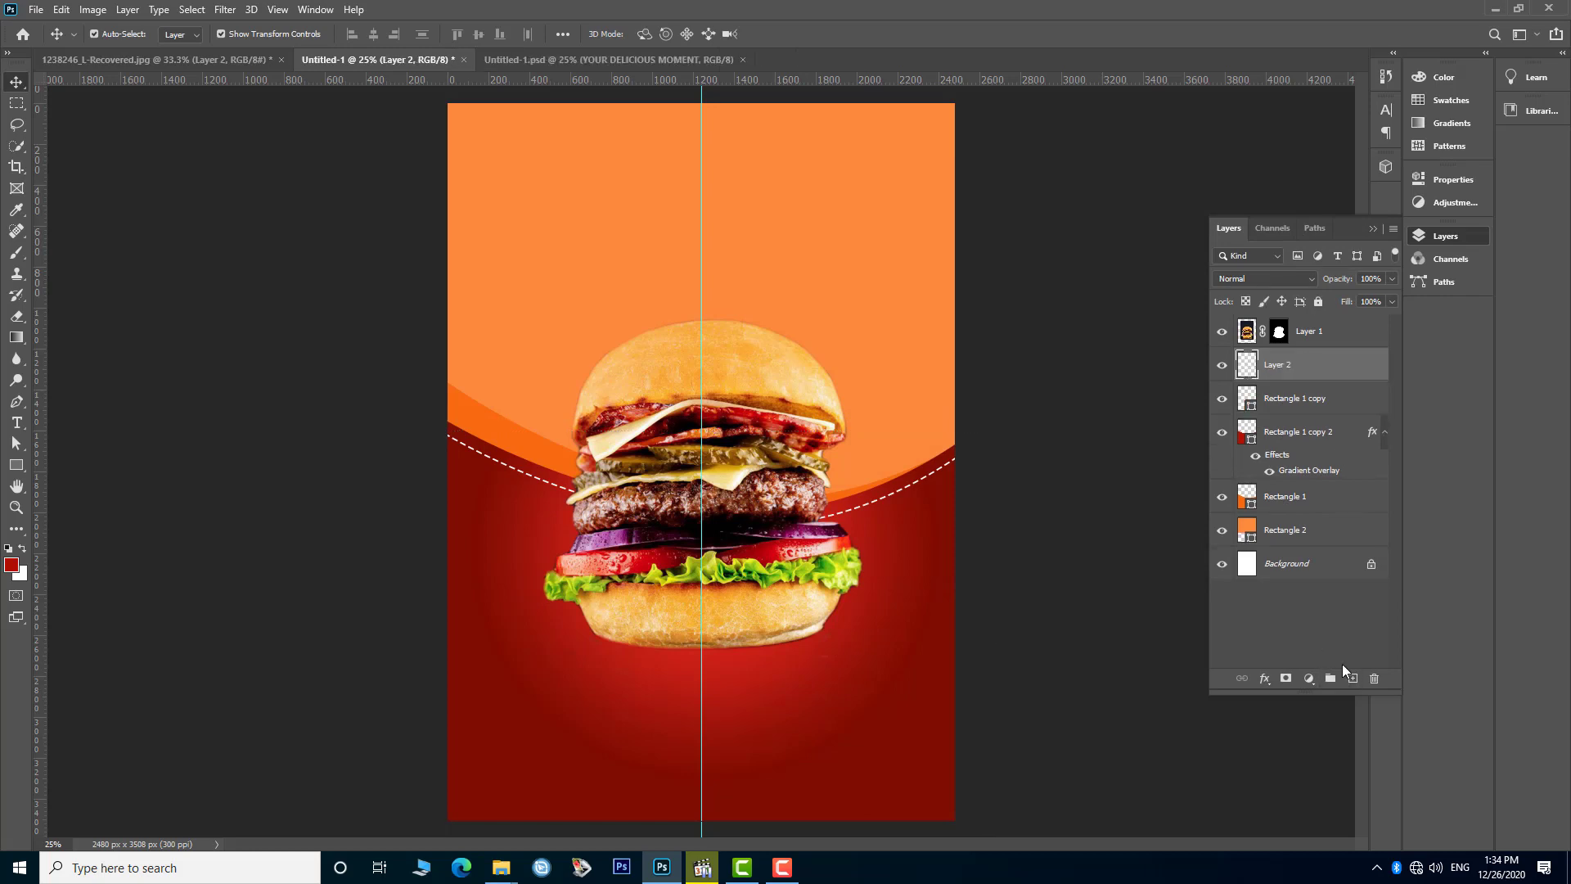
left_click(16, 252)
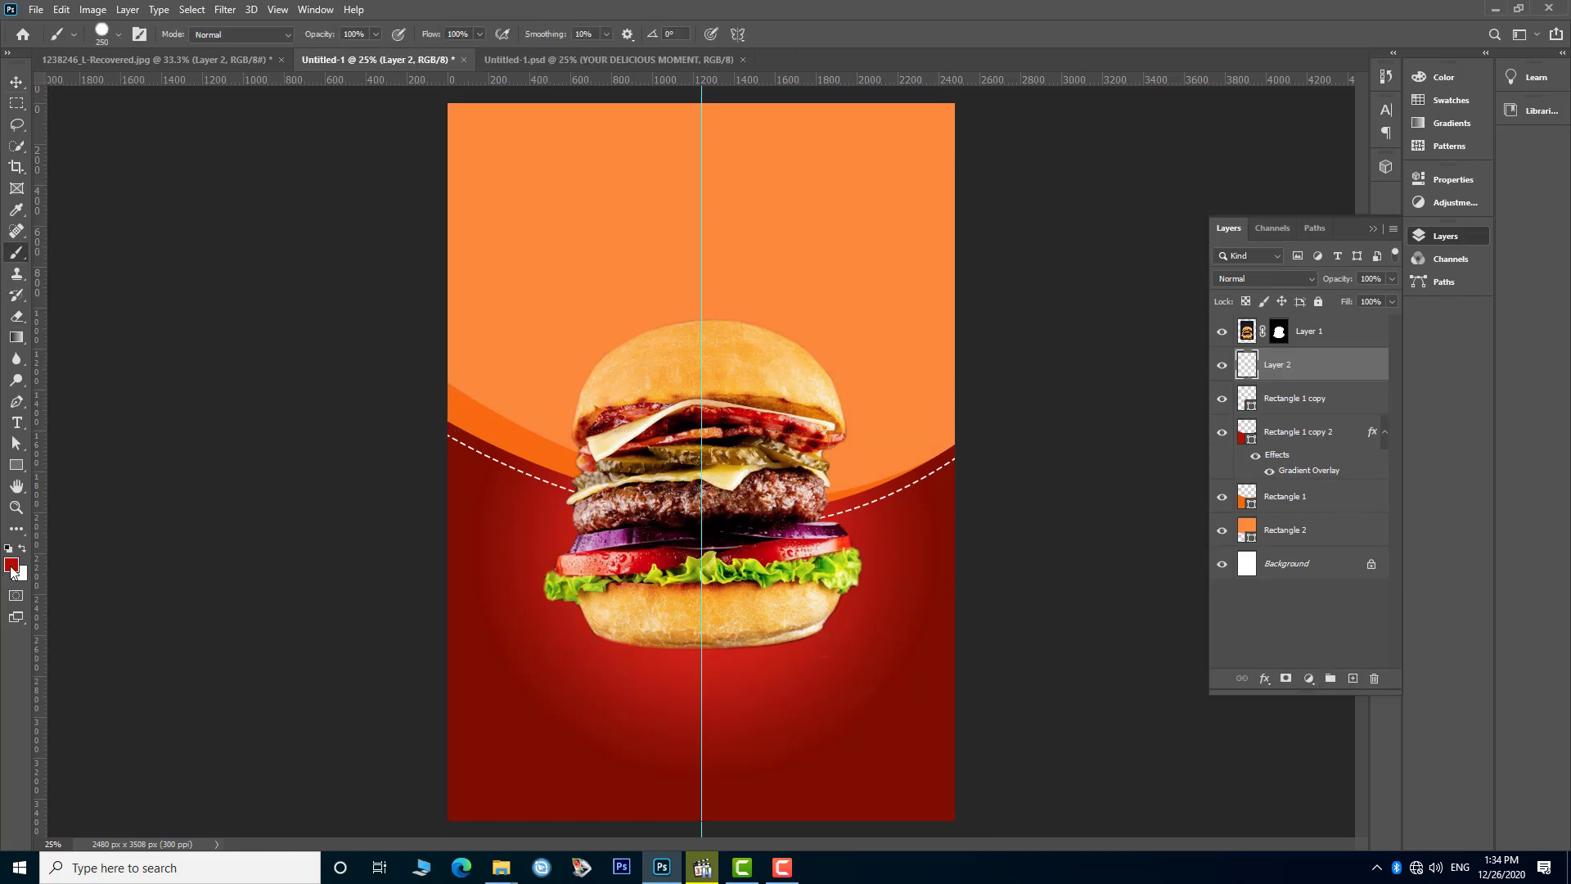
left_click(11, 565)
type("000000")
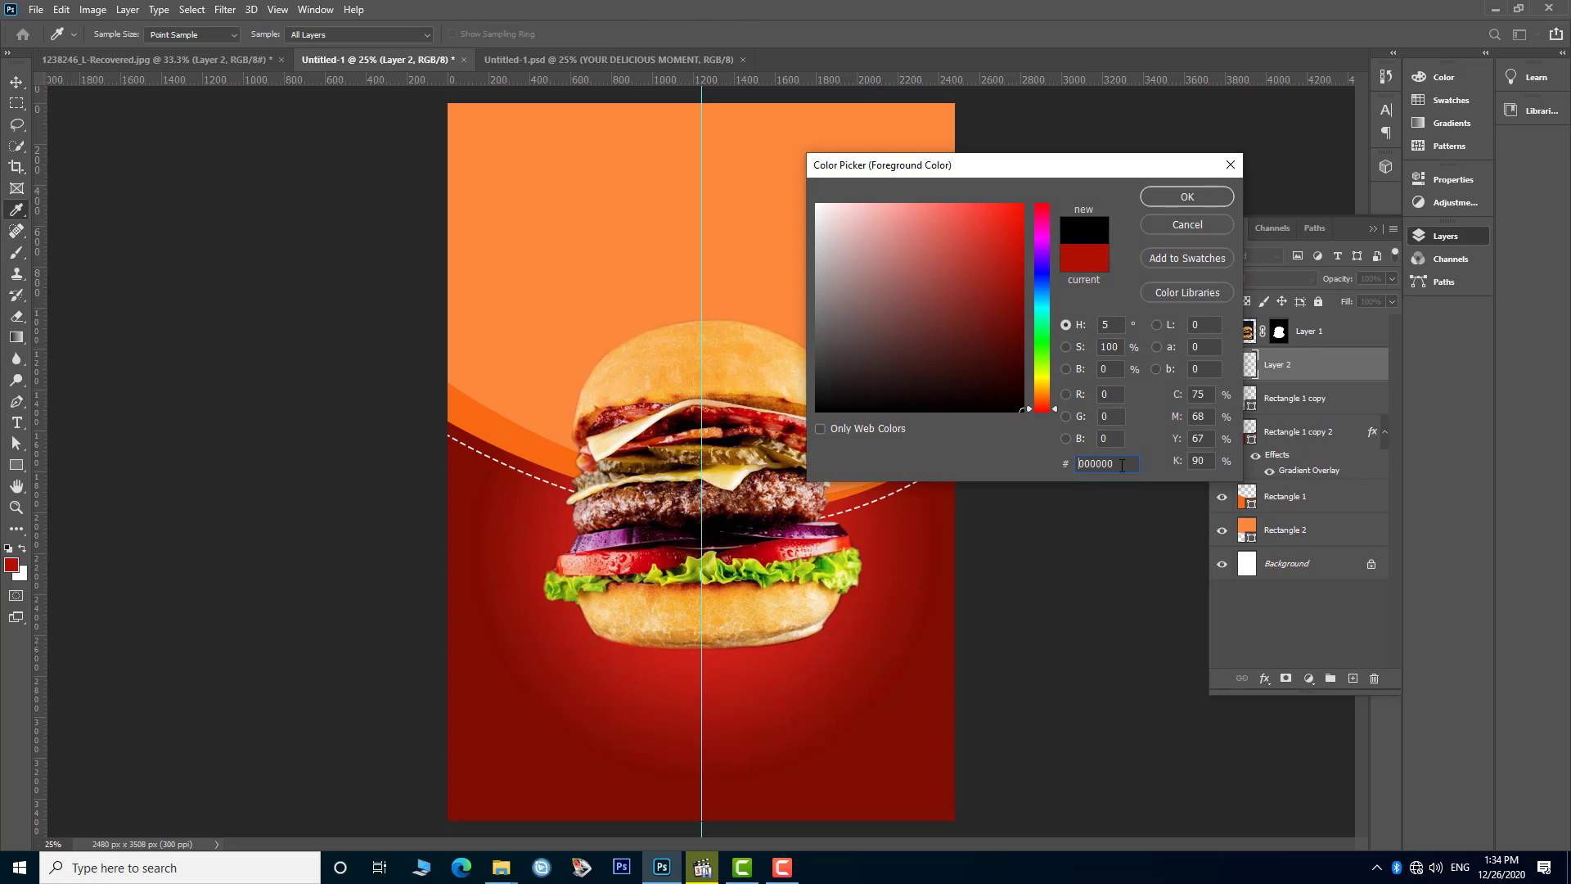
left_click(1186, 196)
- Set up a fully soft-edged 1300 px brush
right_click(601, 314)
left_click(669, 266)
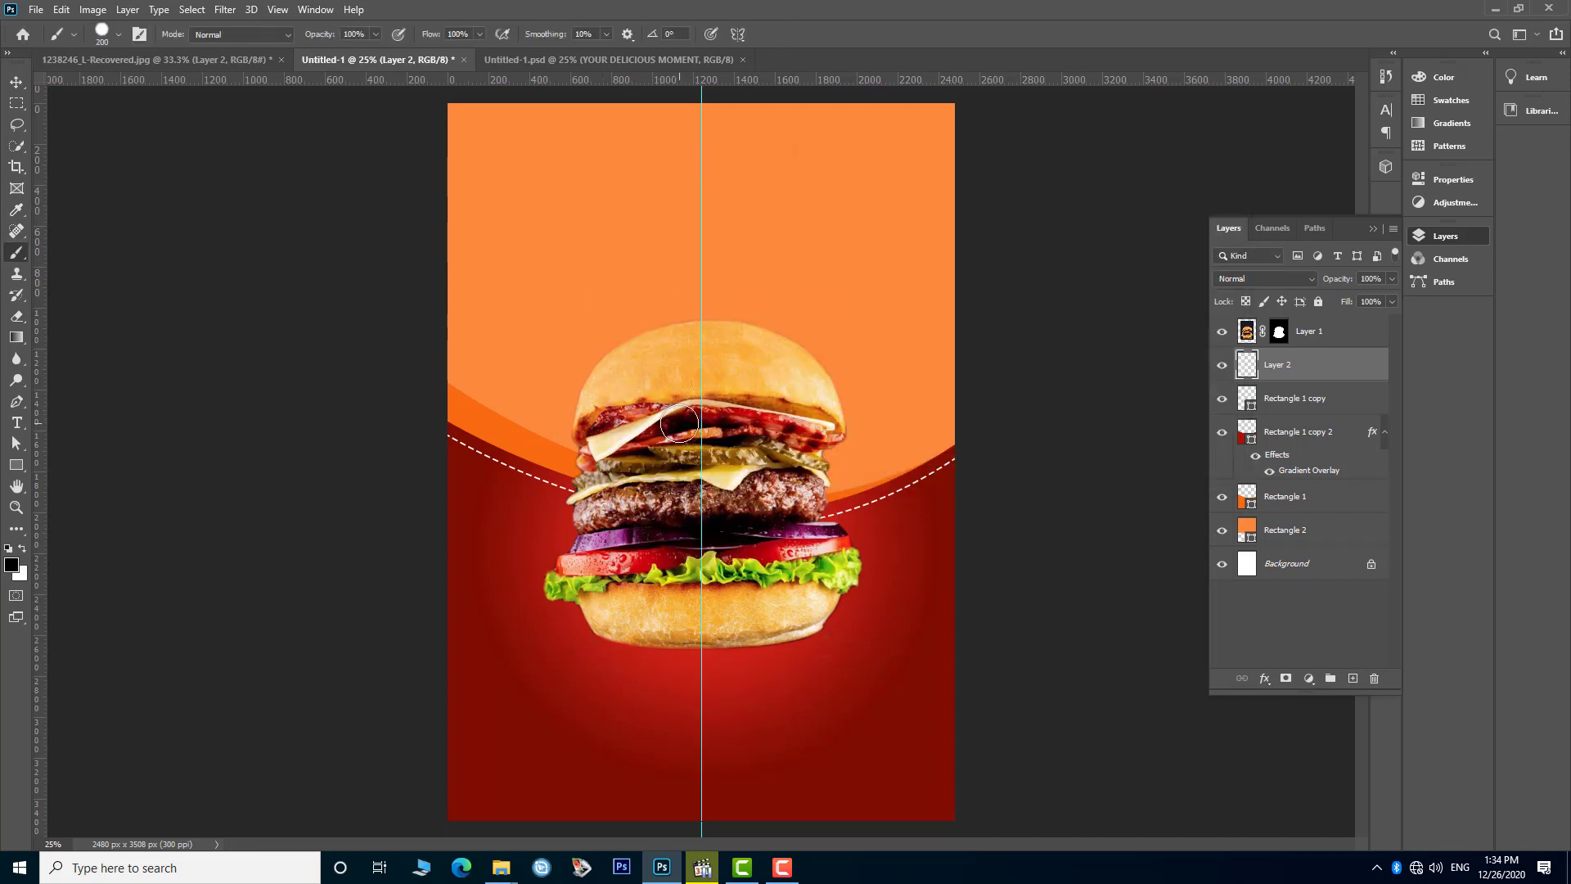
key("bracketright")
key("bracketright")
key("bracketright")
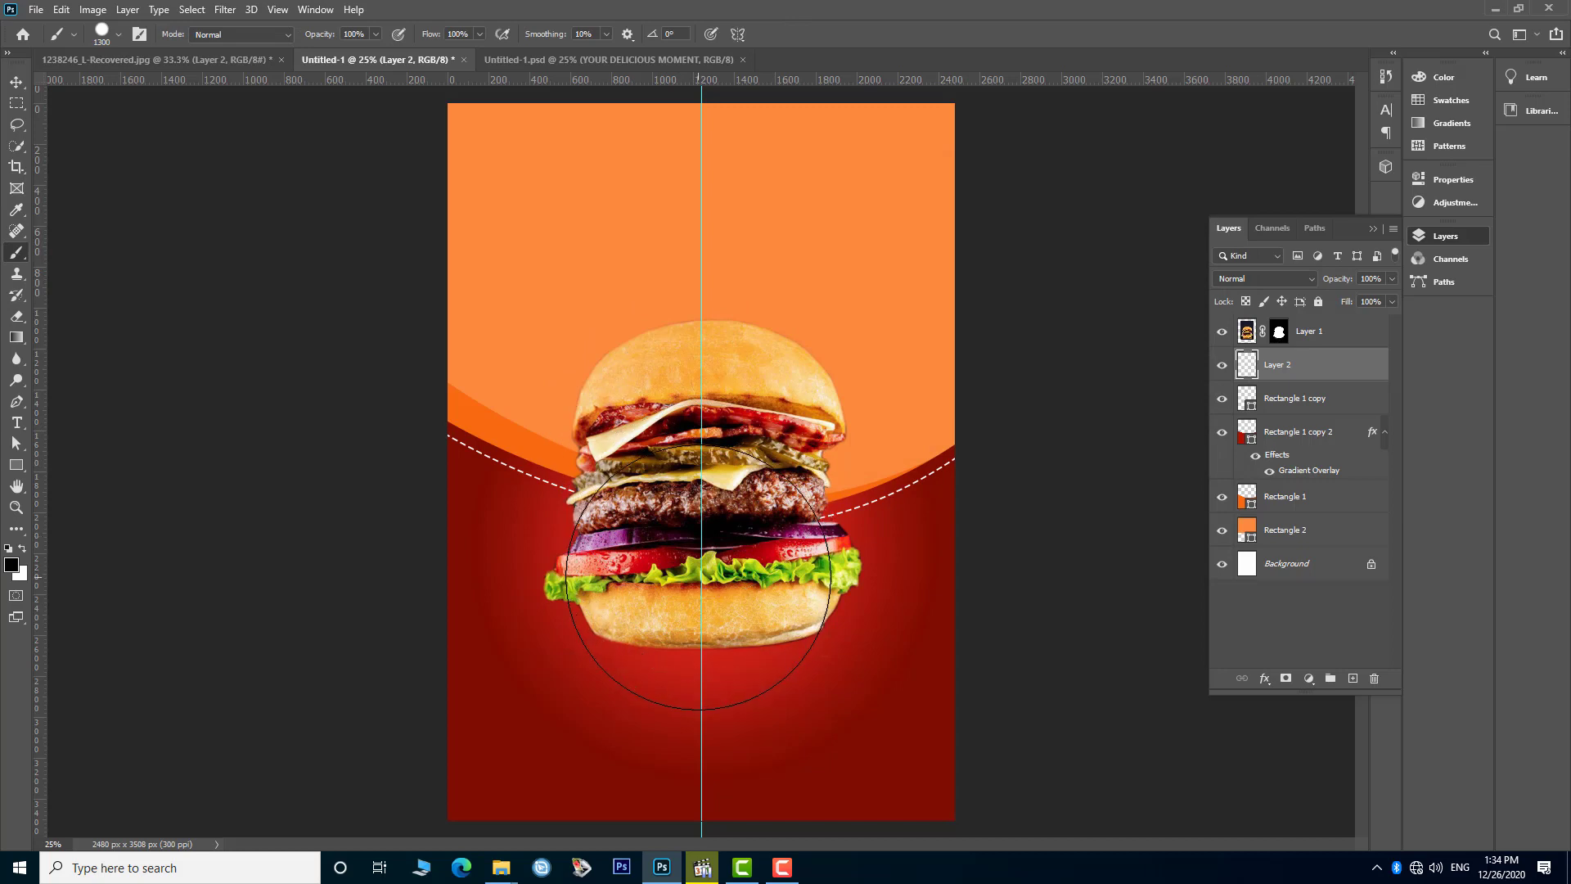
left_click(700, 577)
key("ctrl+z")
right_click(713, 572)
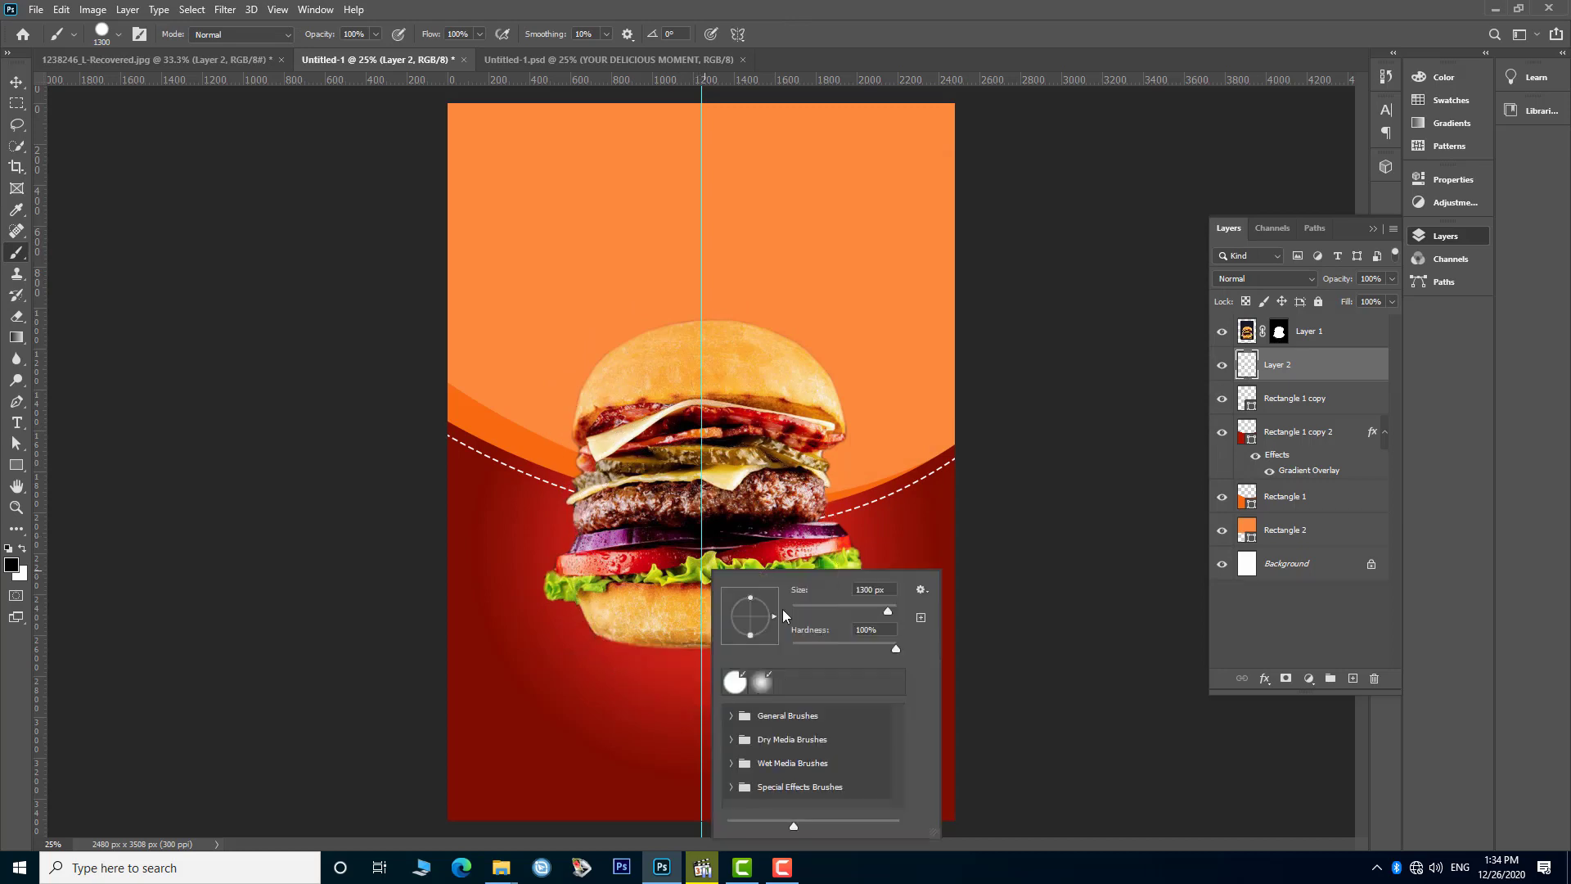
left_click_drag(896, 652, 790, 652)
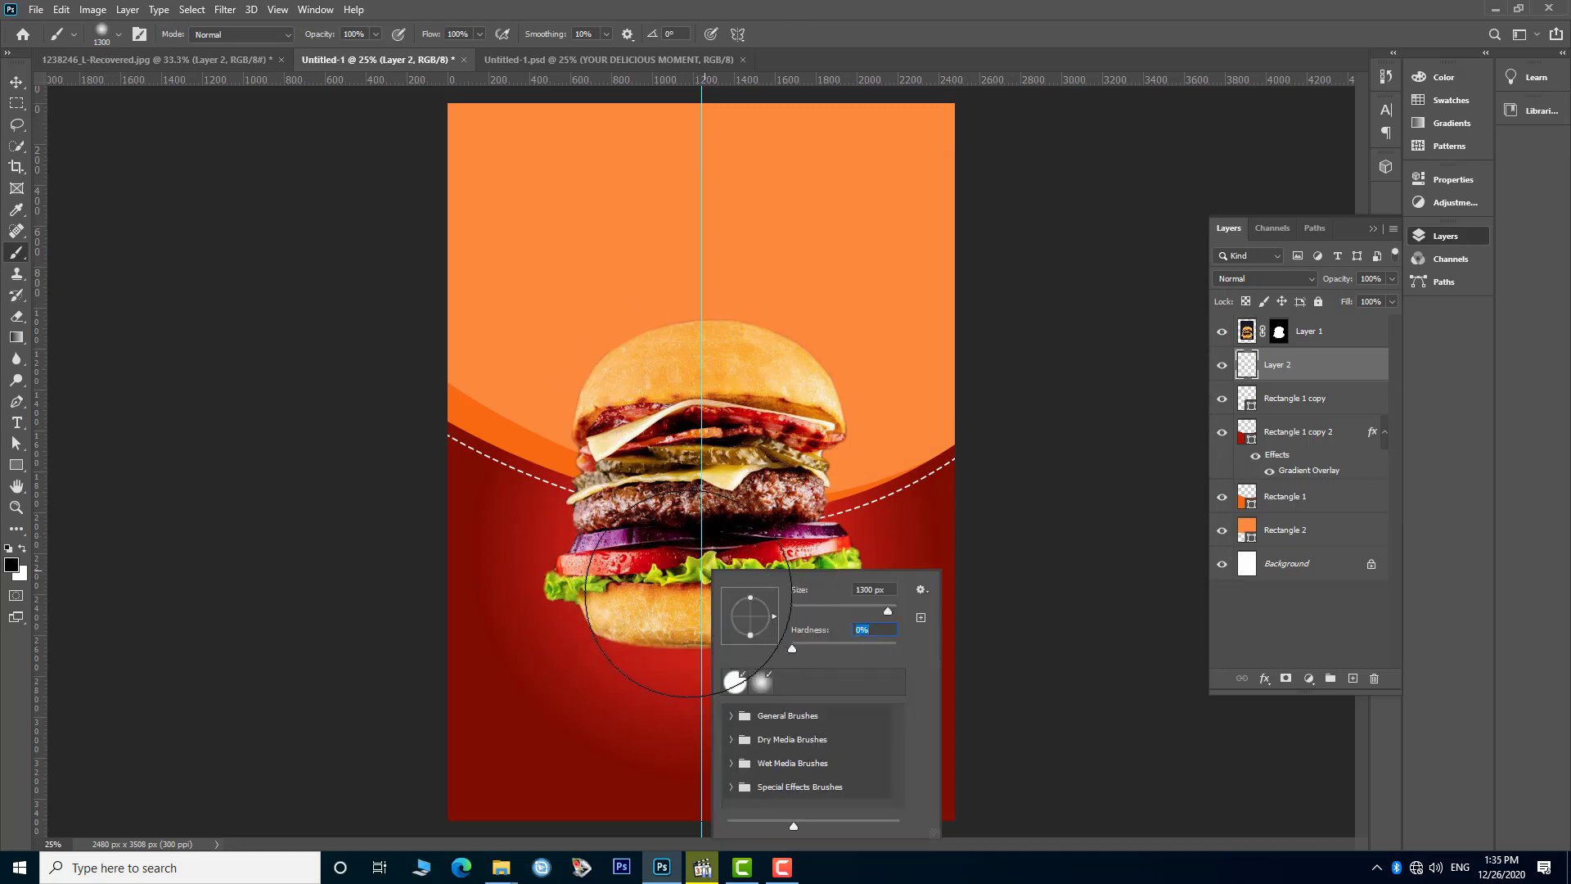
key("Return")
- Paint a soft shadow under the burger and squash it into a thin band beneath the bun
left_click_drag(709, 589, 736, 590)
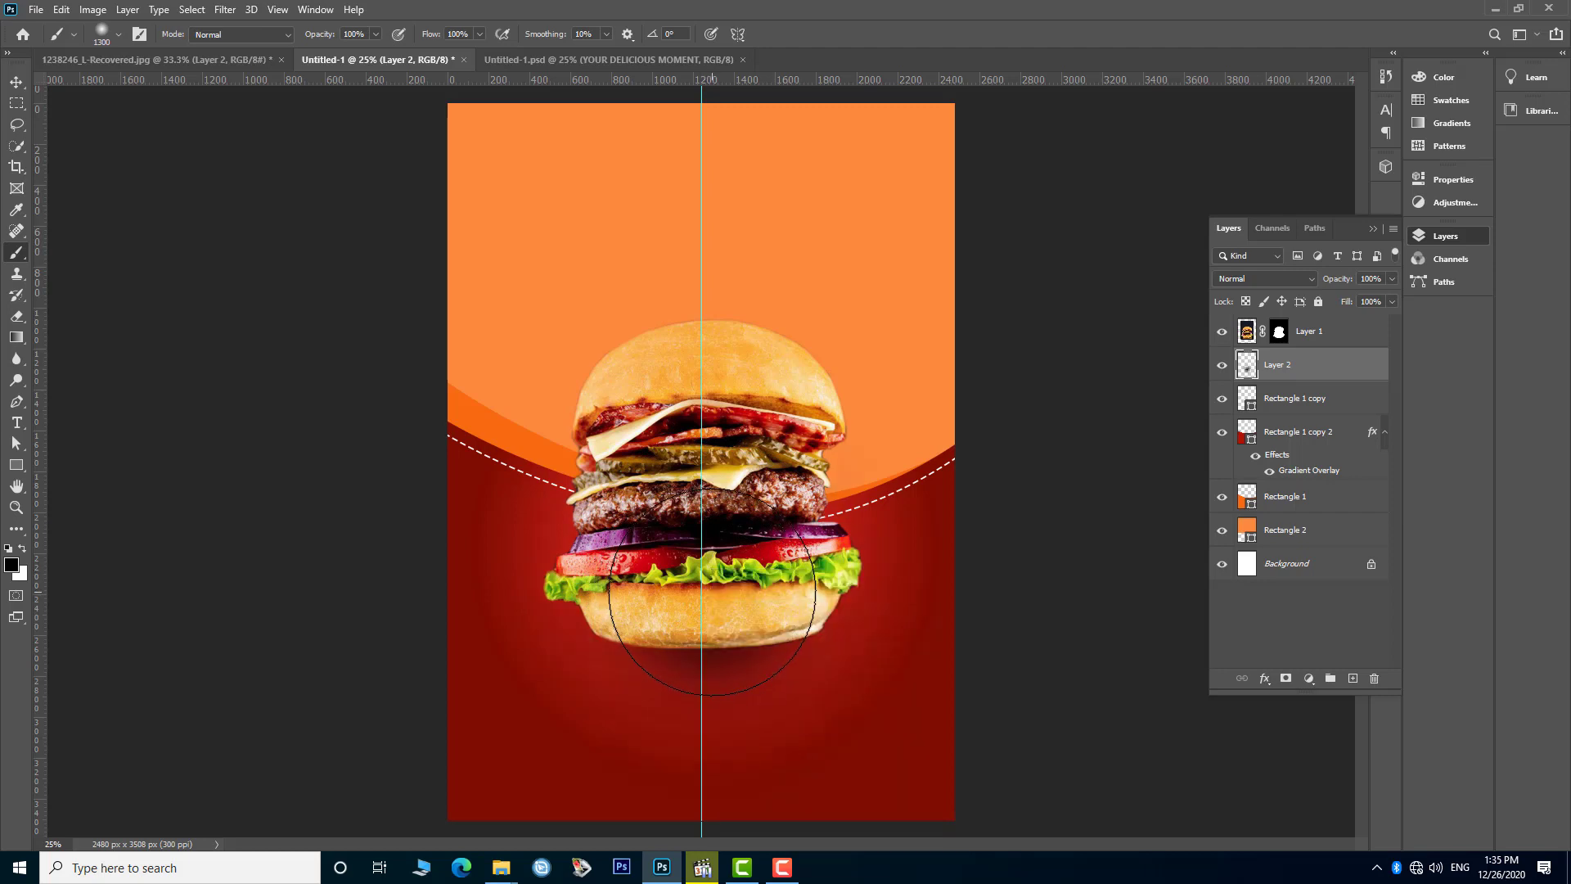
key("ctrl+t")
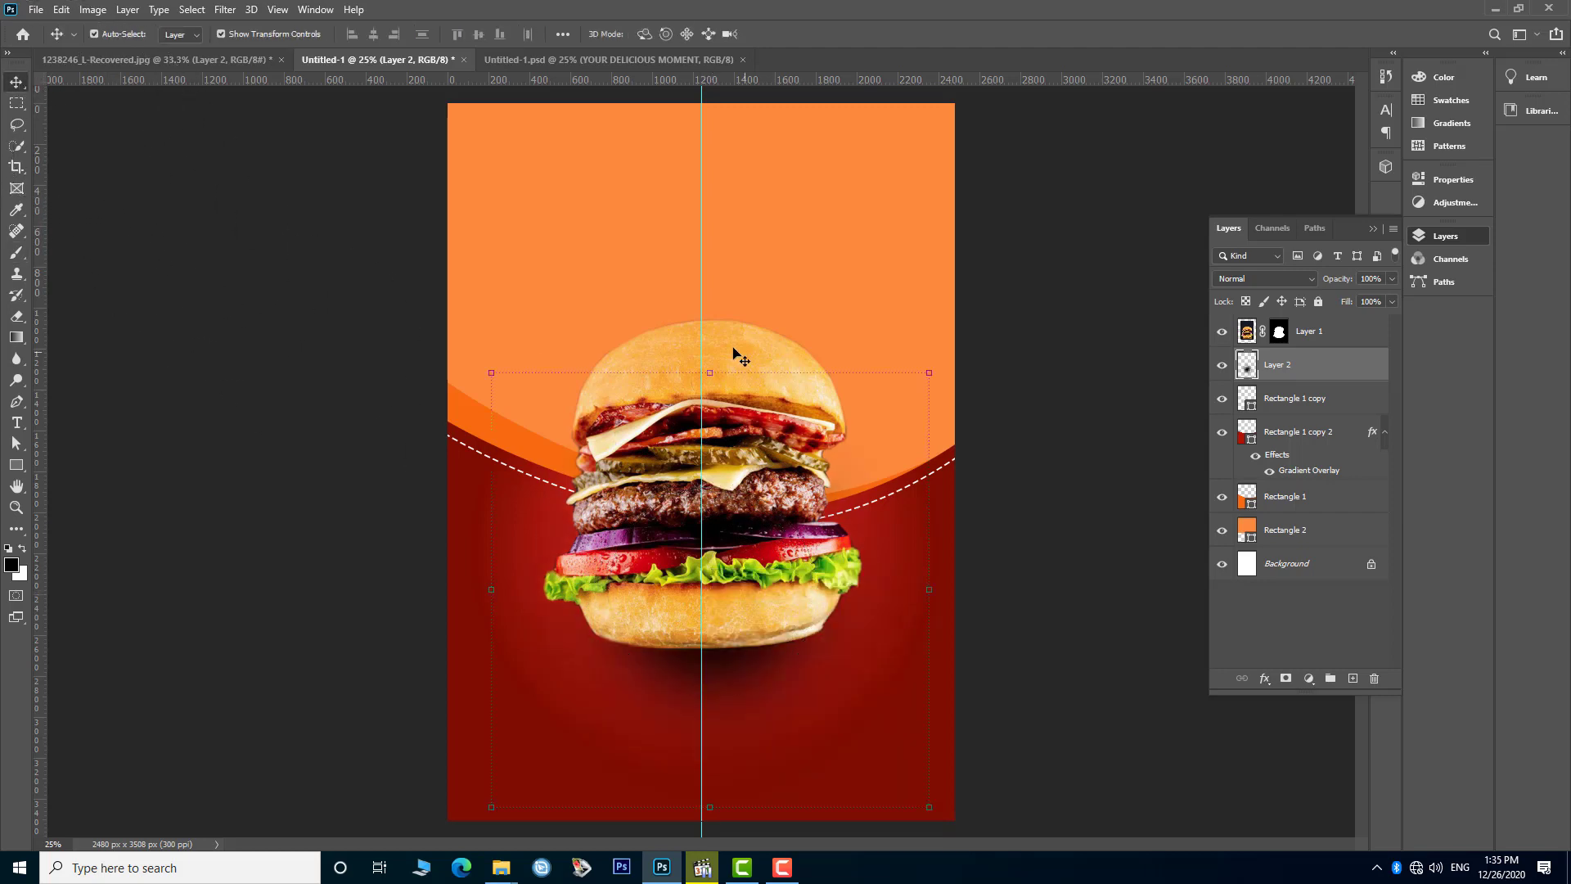
left_click_drag(710, 368, 712, 449)
mouse_move(713, 685)
left_mouse_down()
mouse_move(712, 768)
mouse_move(713, 649)
left_mouse_up()
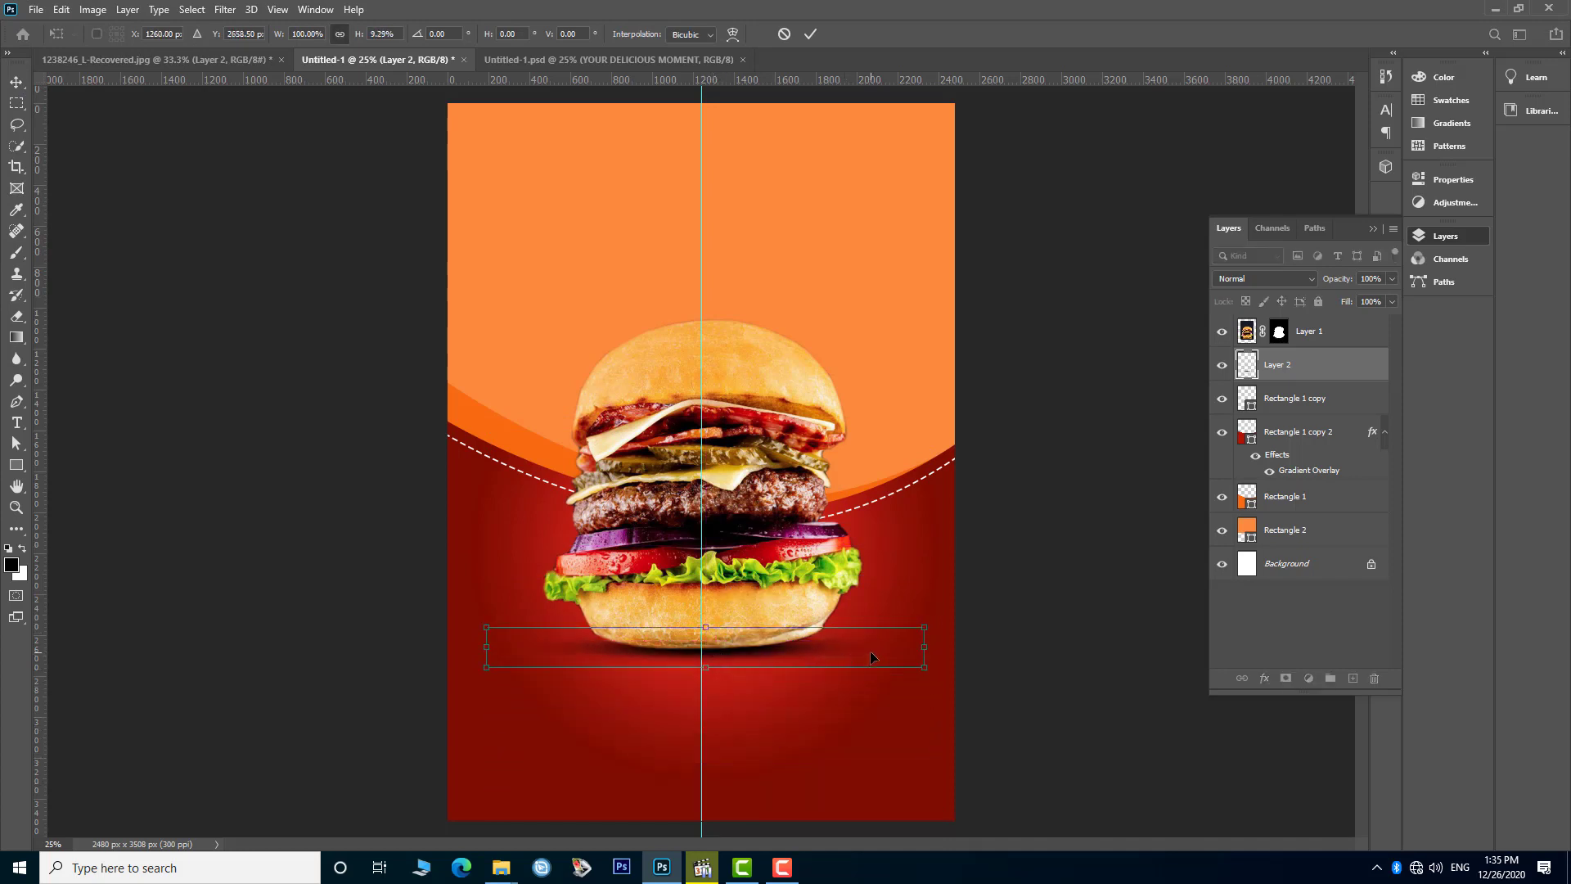
key("Left")
key("Left")
key("Left")
key("Up")
key("Up")
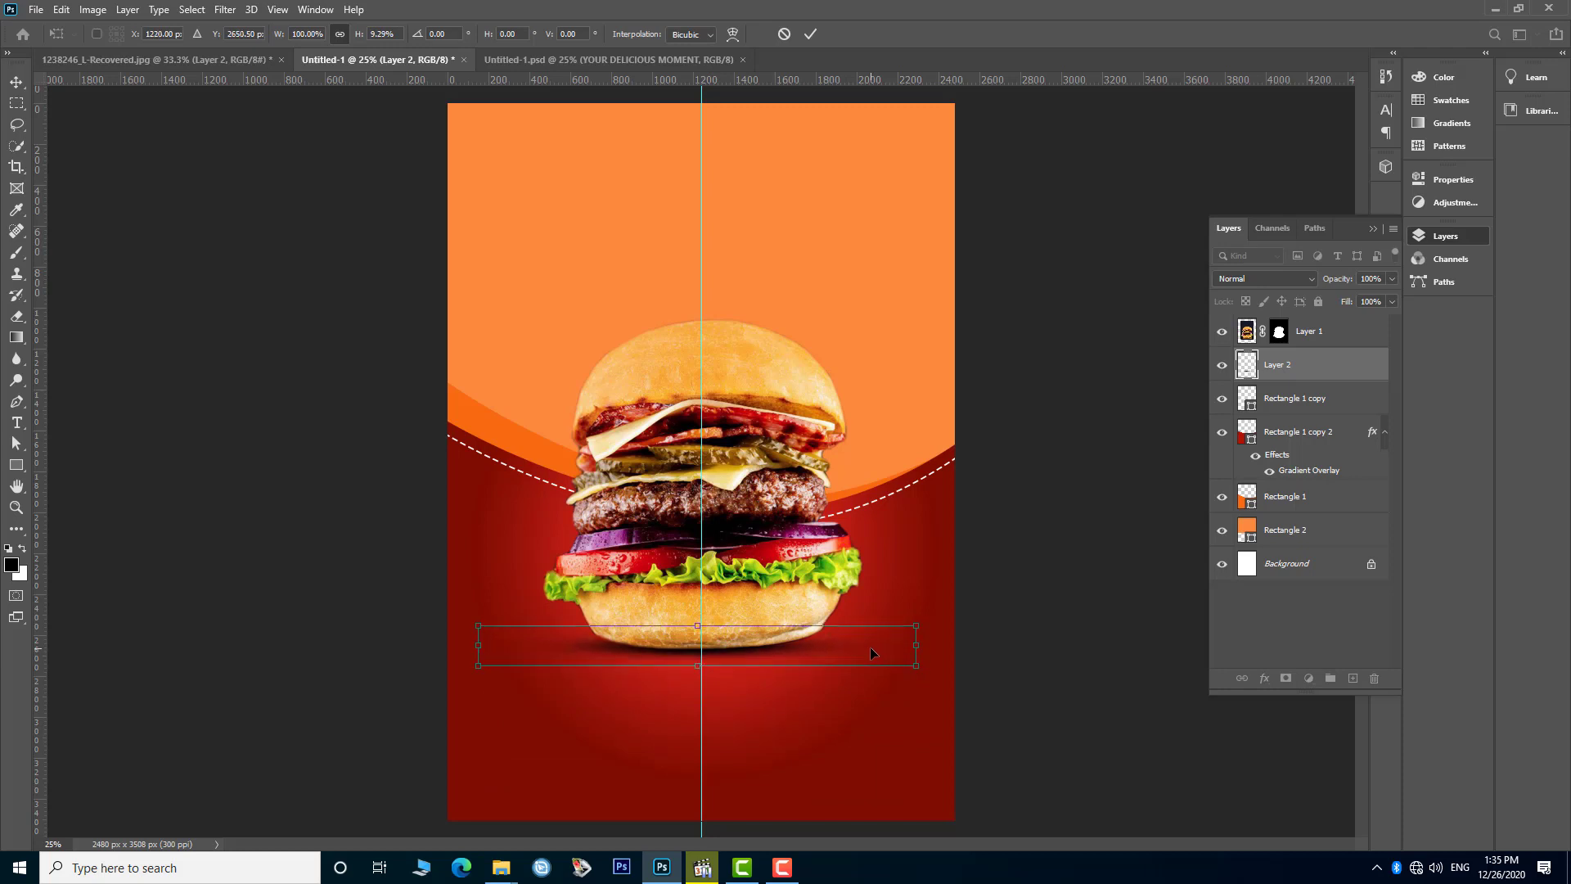
left_click(810, 34)
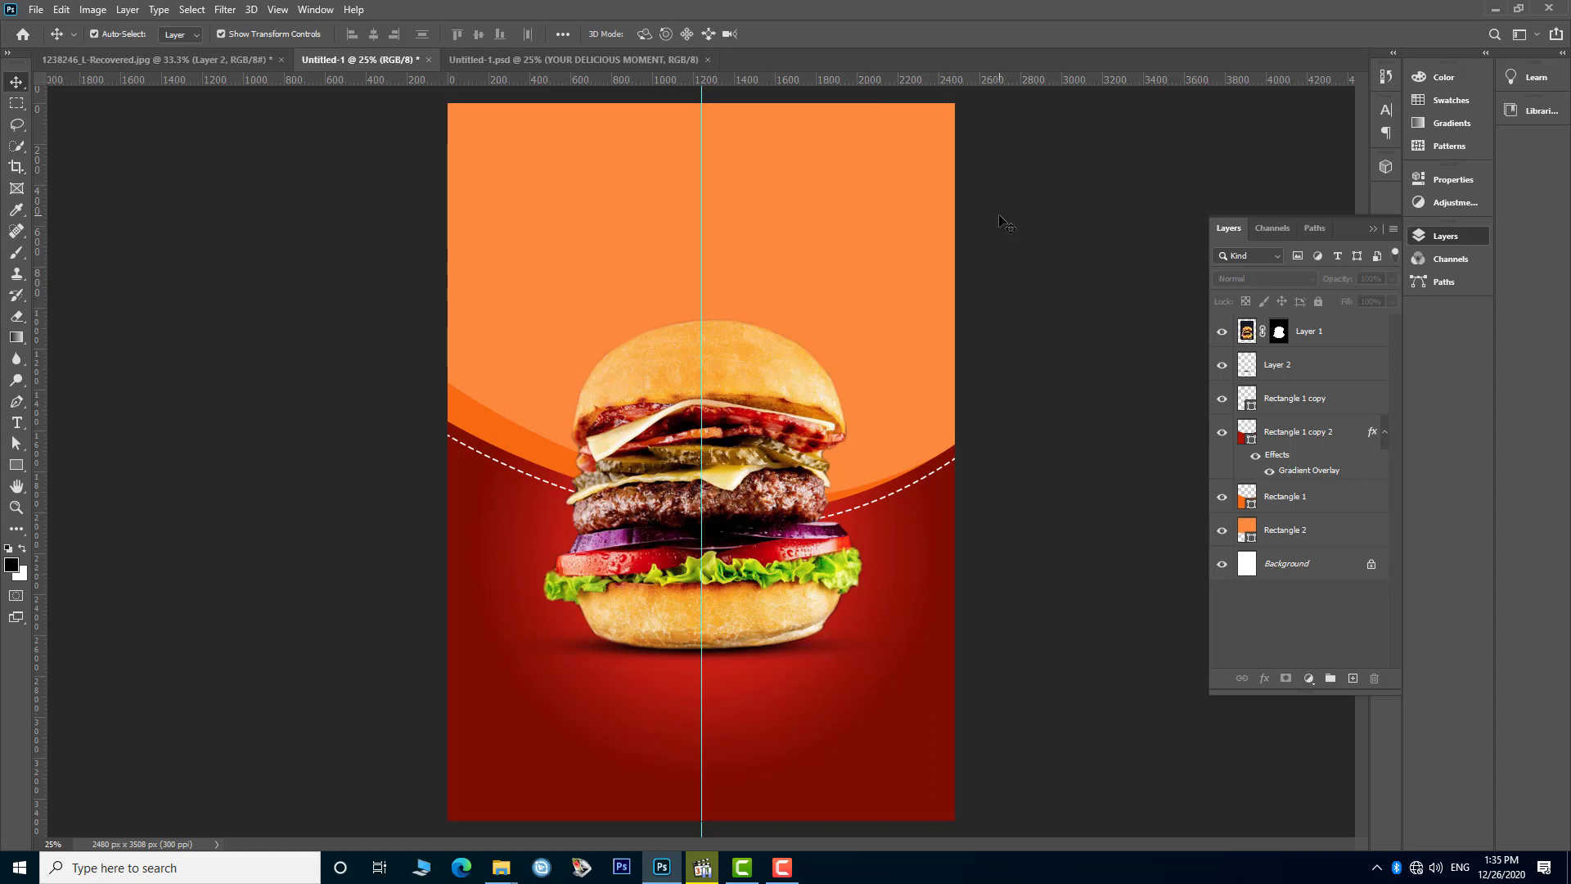
- Give Rectangle 1 an upward, softened Drop Shadow with larger distance and size
left_click(540, 460)
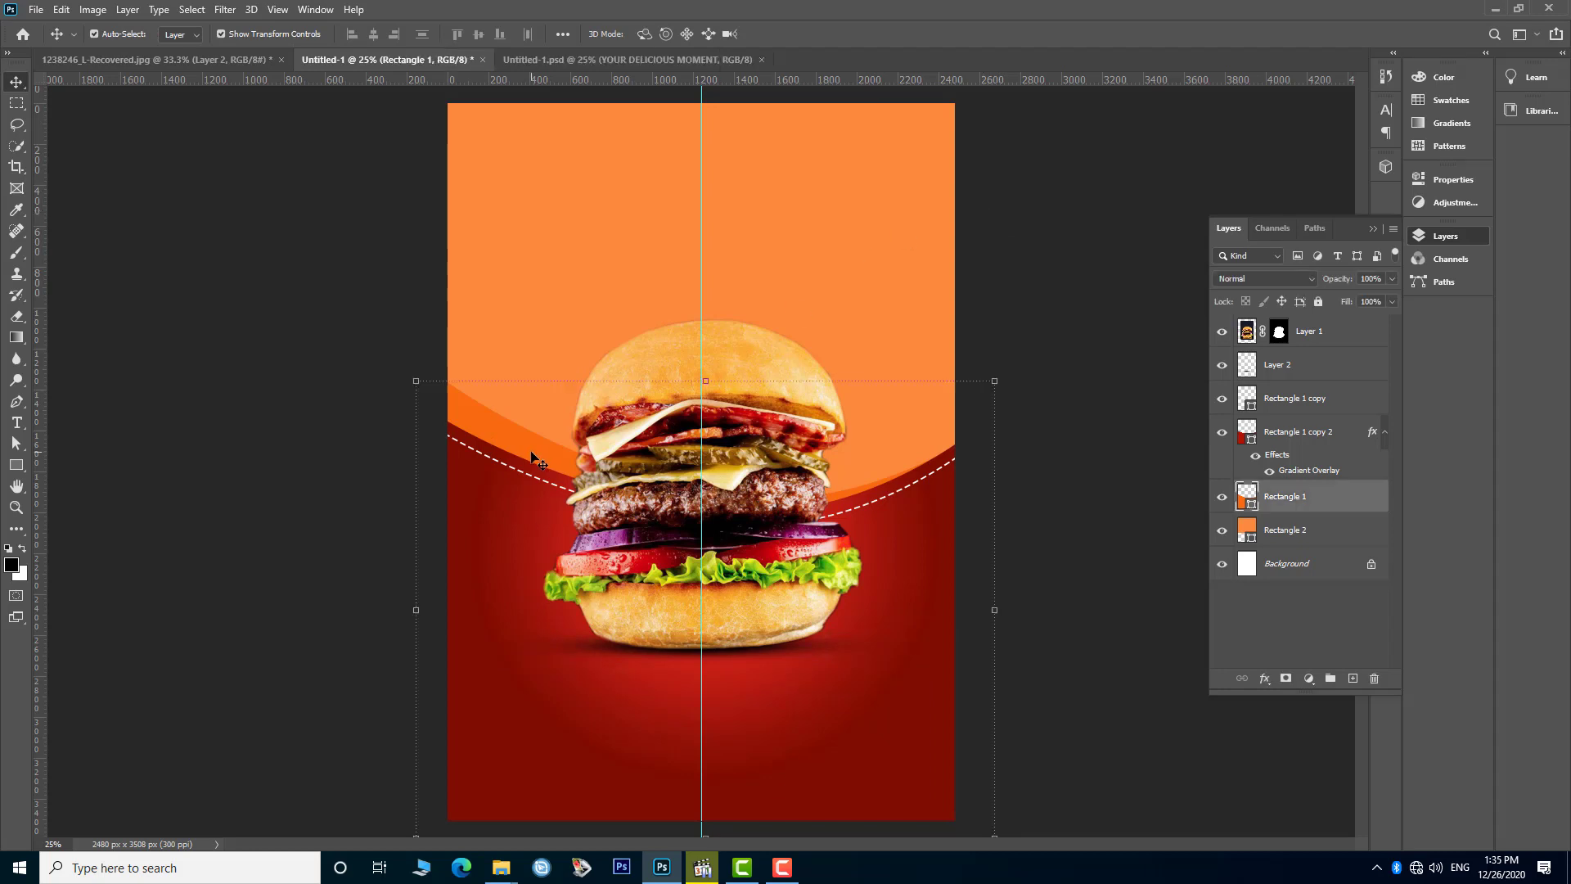
left_click(1265, 678)
left_click(1274, 830)
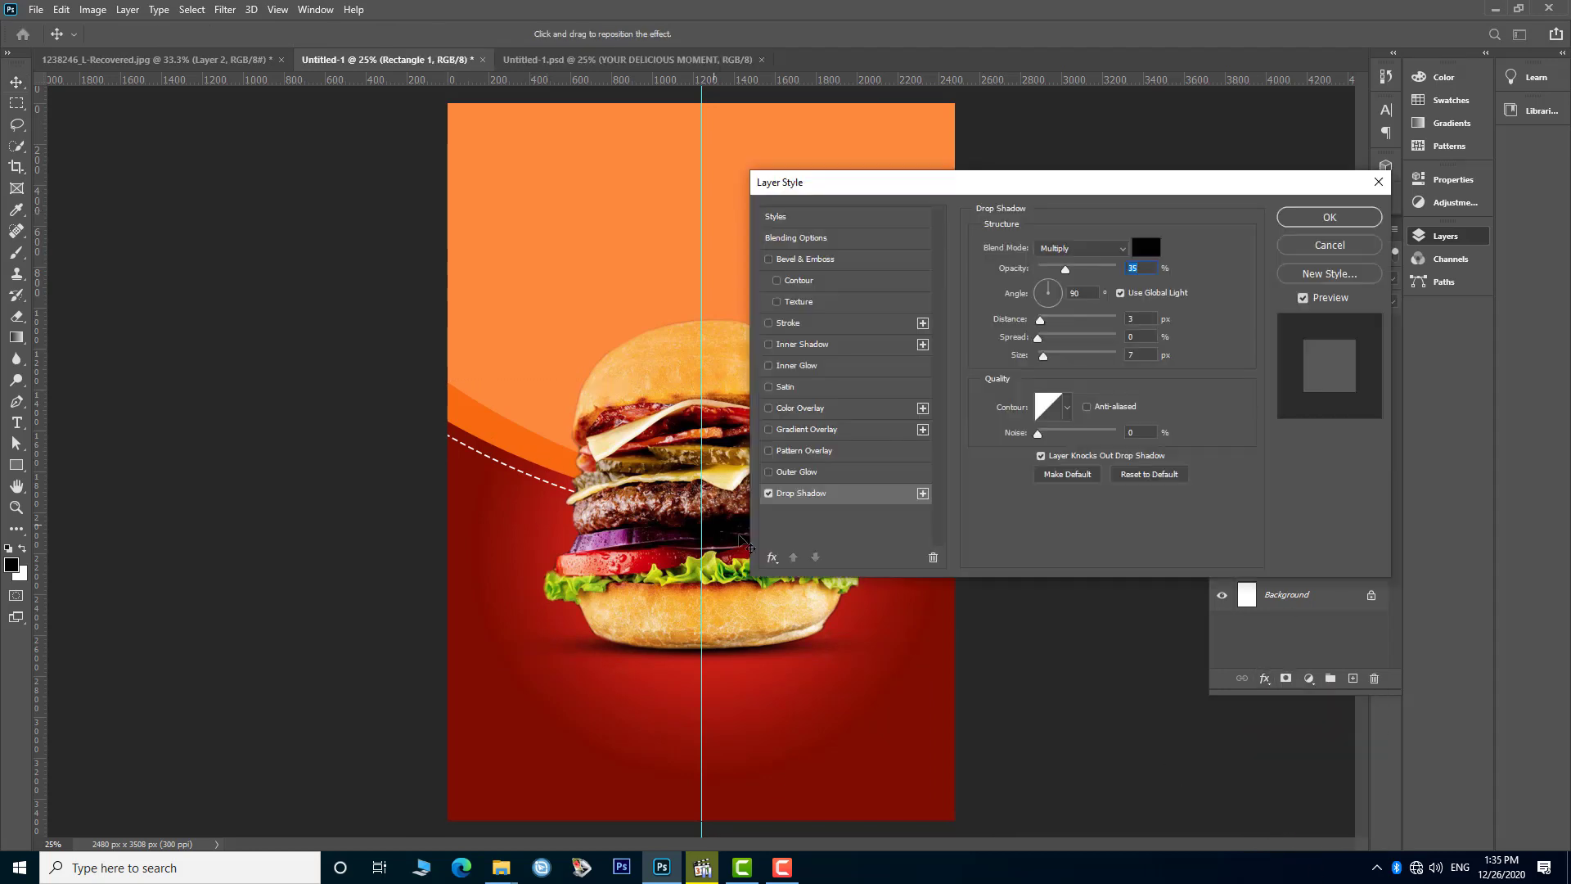
left_click_drag(591, 363, 568, 338)
mouse_move(1043, 355)
left_mouse_down()
mouse_move(1059, 356)
mouse_move(1057, 321)
mouse_move(1053, 357)
mouse_move(1042, 337)
mouse_move(1058, 320)
mouse_move(1038, 366)
mouse_move(1056, 363)
left_mouse_up()
left_click(1329, 218)
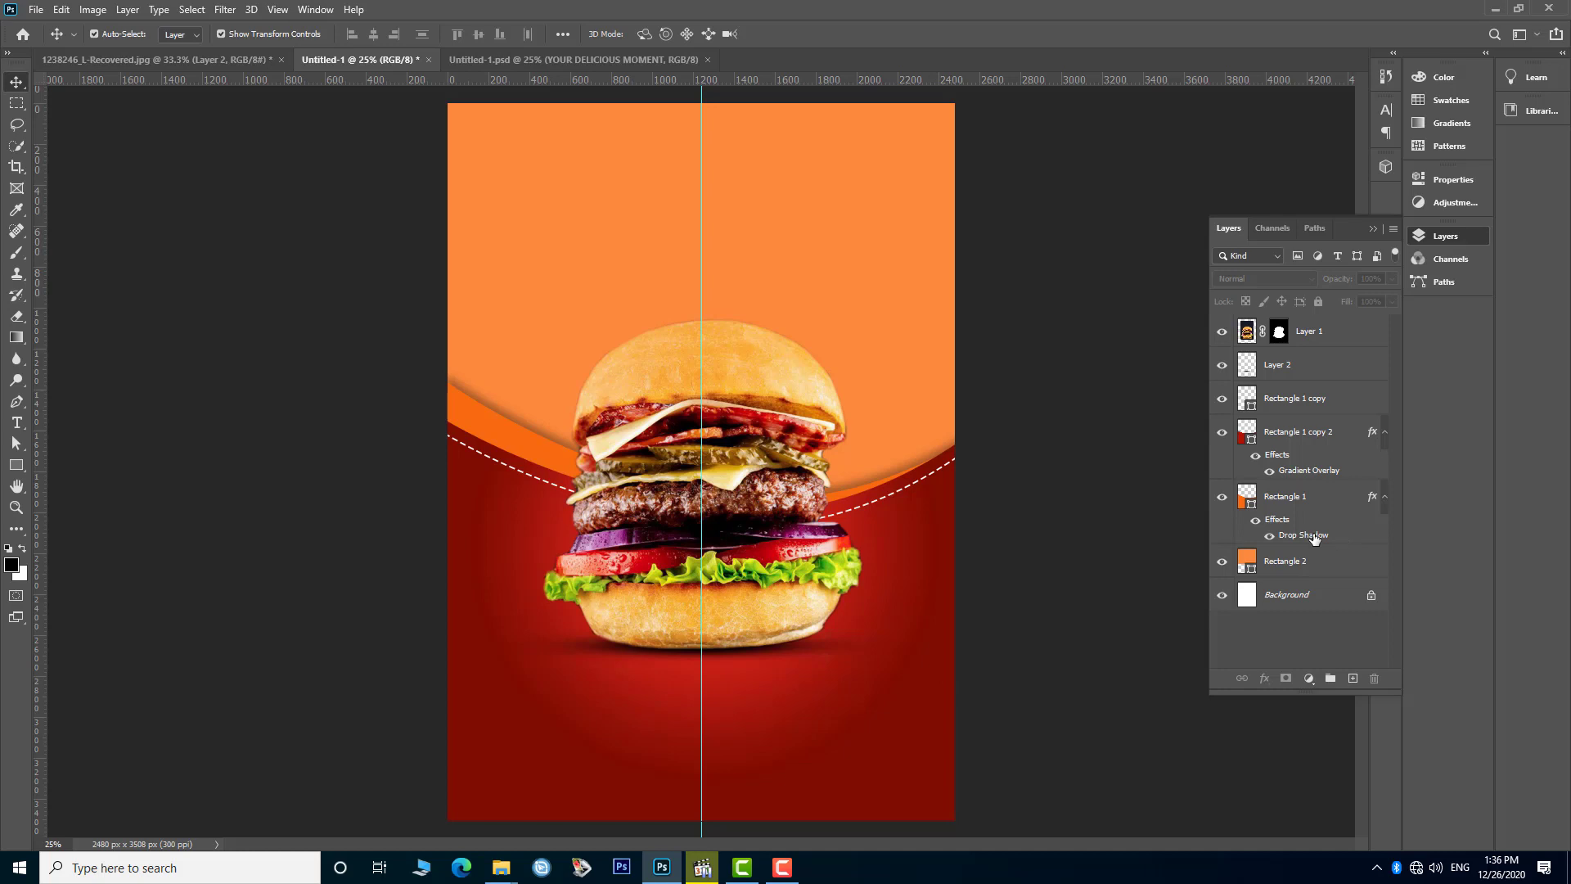
- Lower Rectangle 1's opacity to roughly a third
left_click(1282, 522)
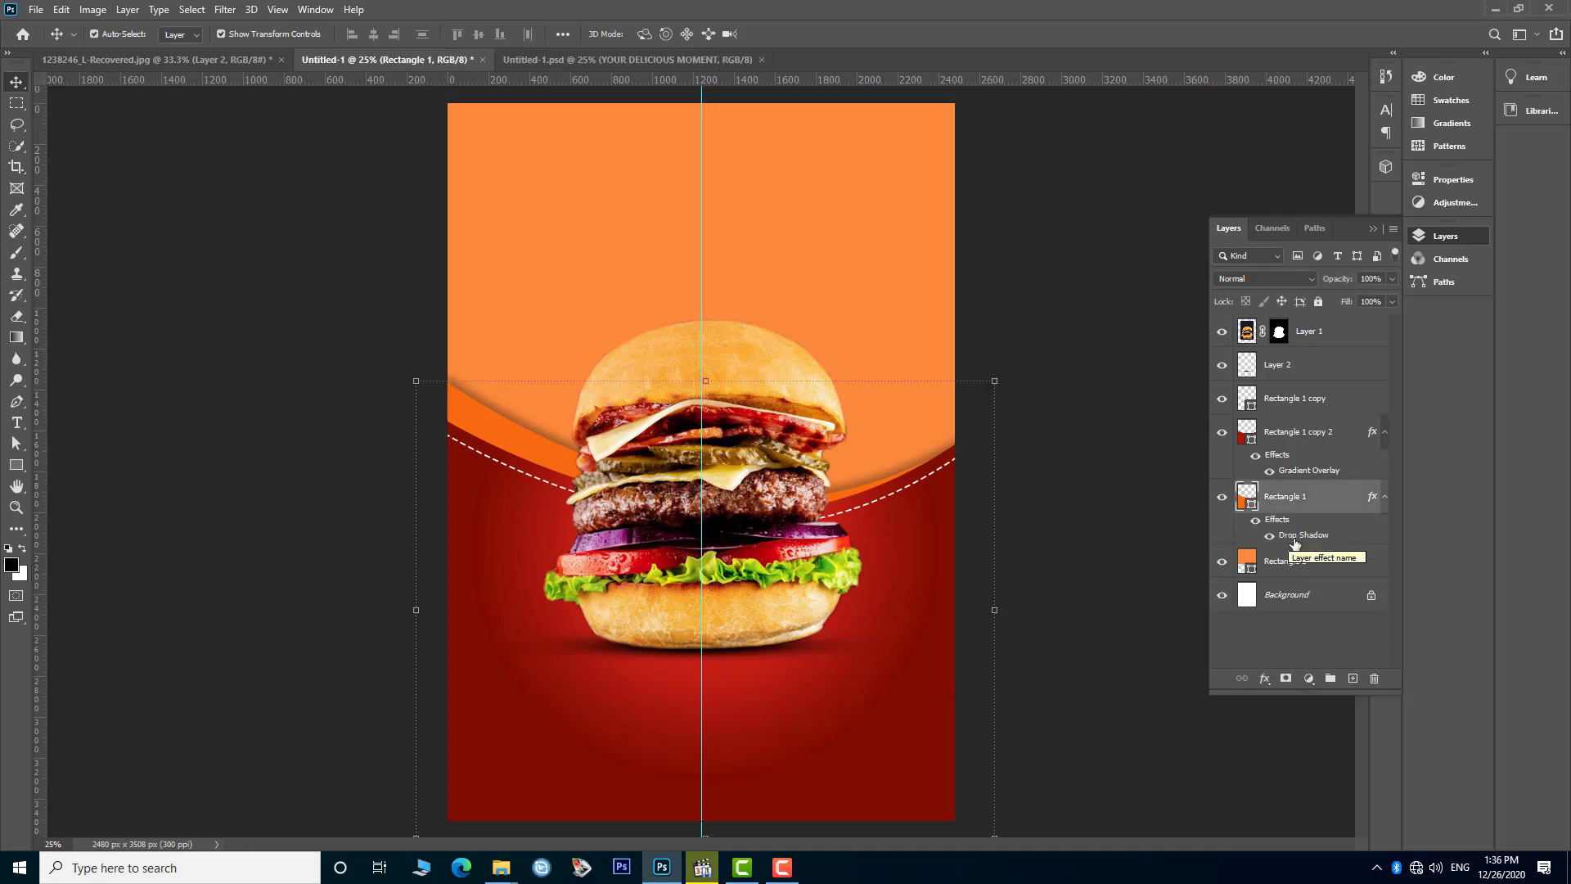
left_click_drag(1367, 293, 1341, 303)
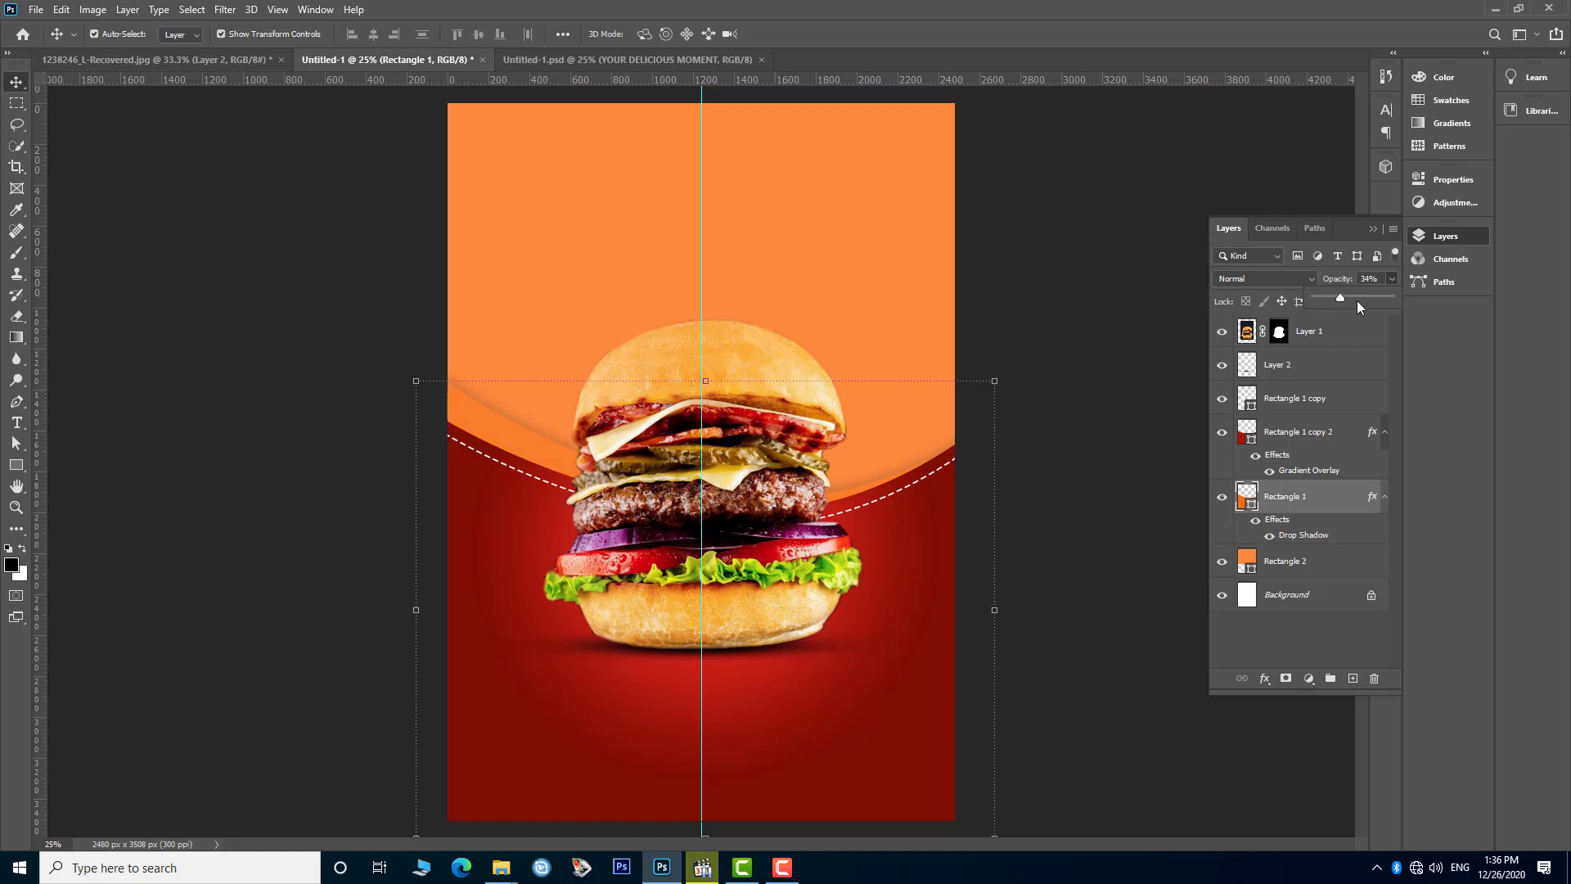
left_click(1098, 456)
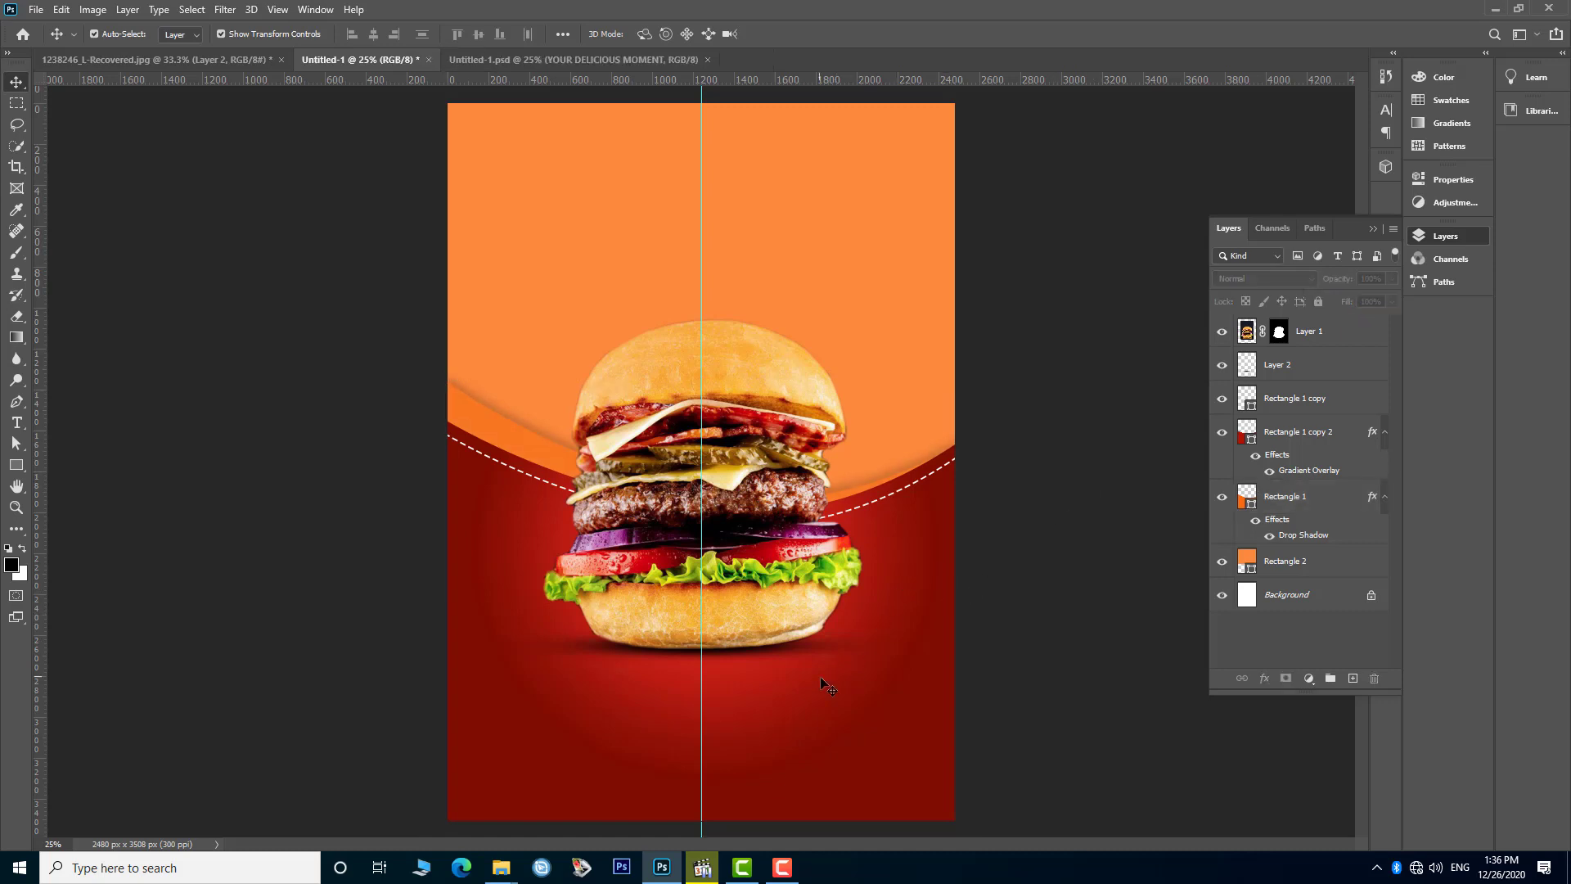
left_click(799, 311)
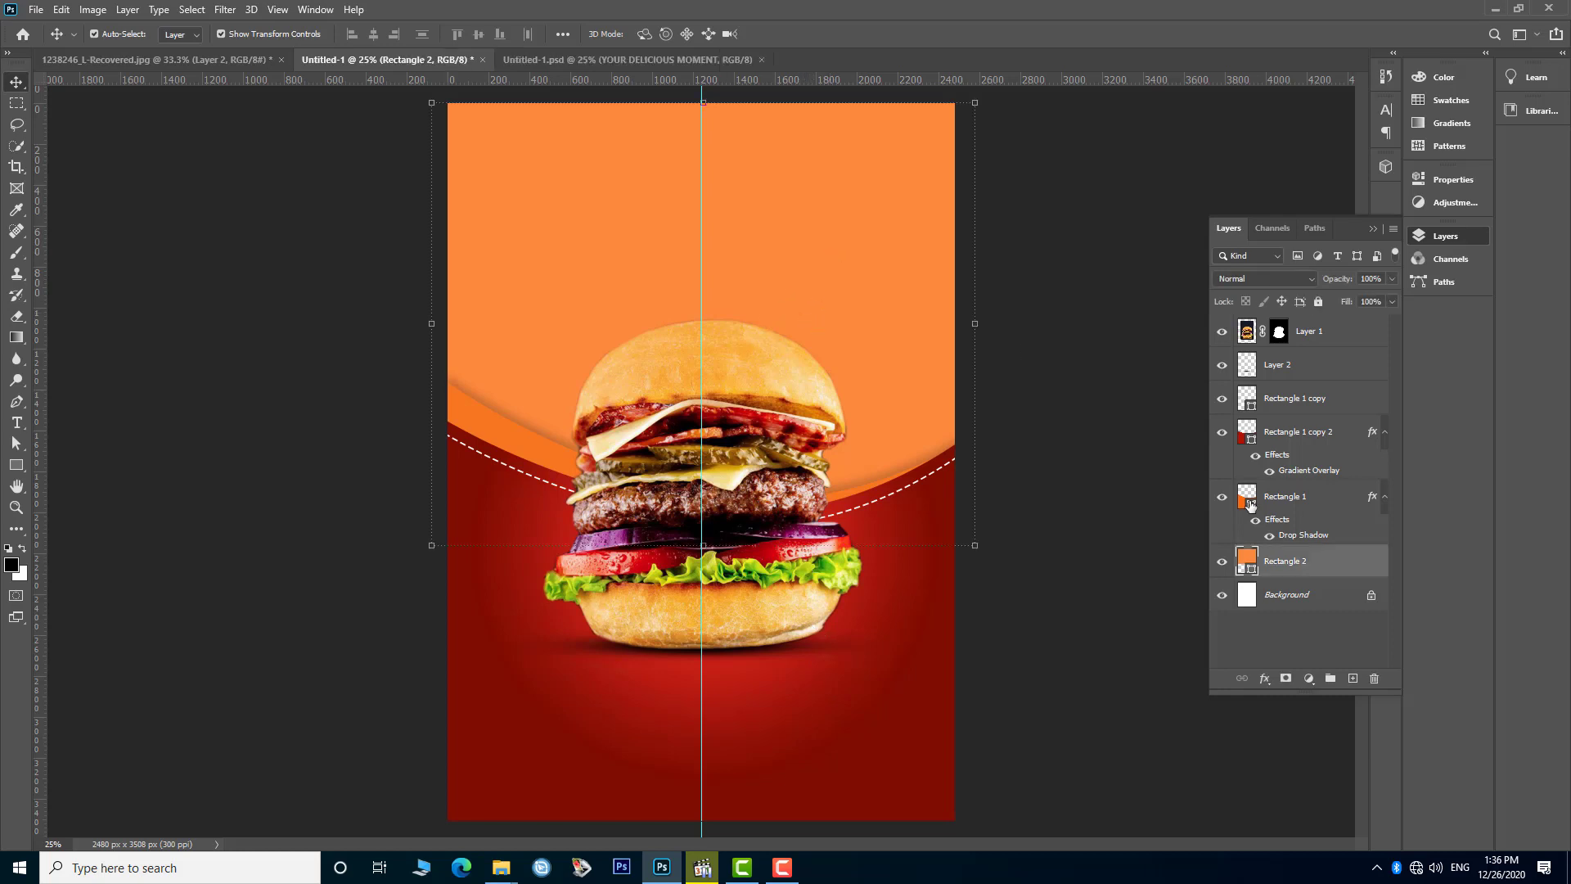
- Add a Gradient Overlay to Rectangle 2 with orange (e46b09) colour stops at both ends
left_click(1264, 680)
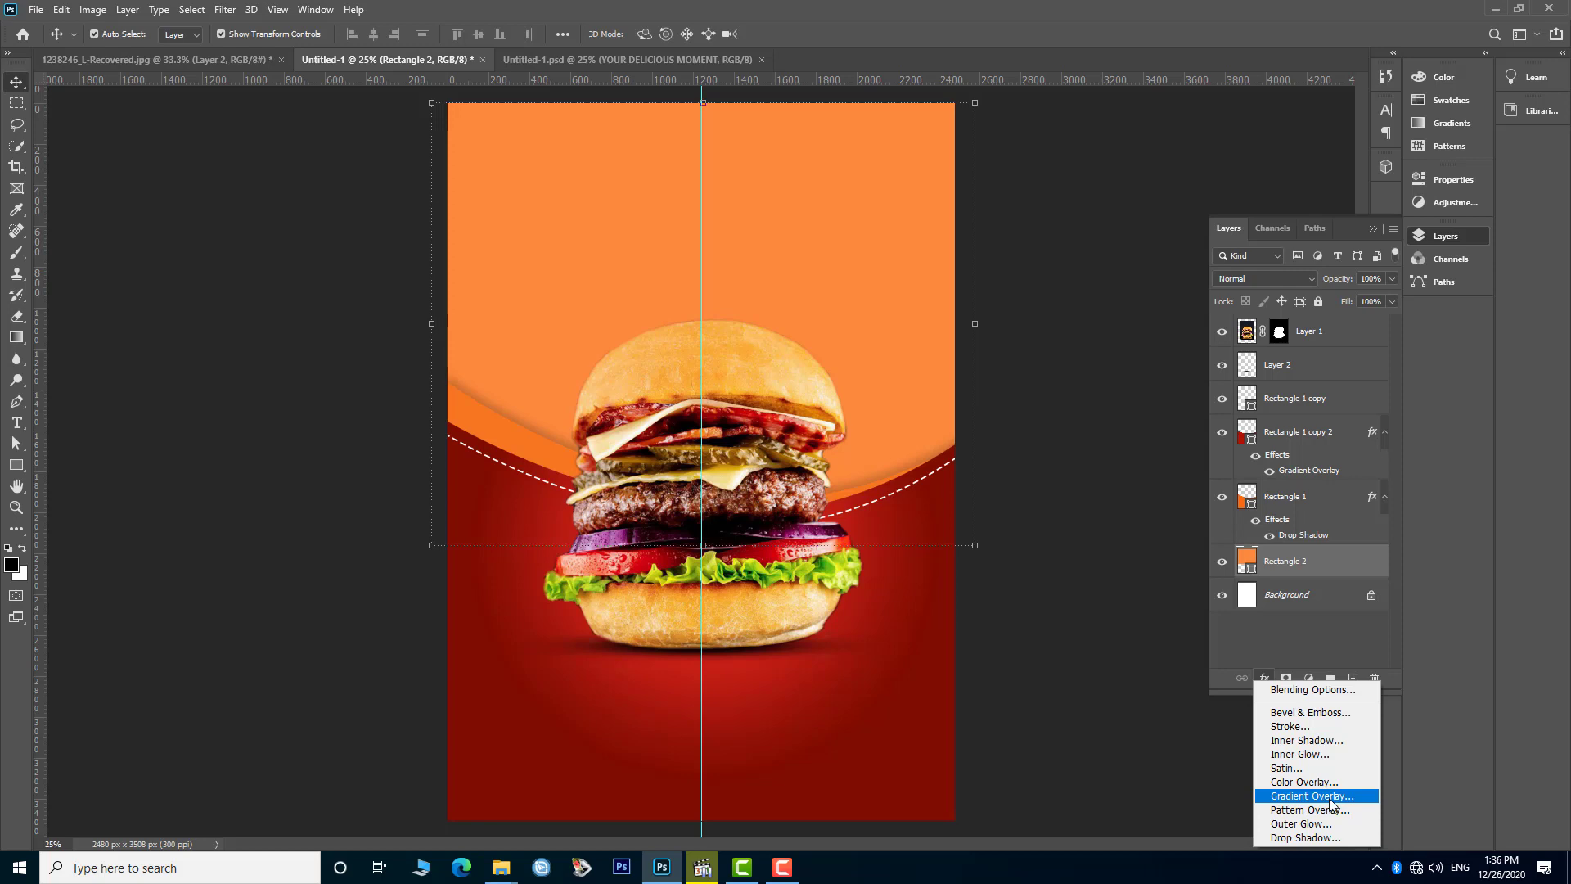
left_click(1331, 796)
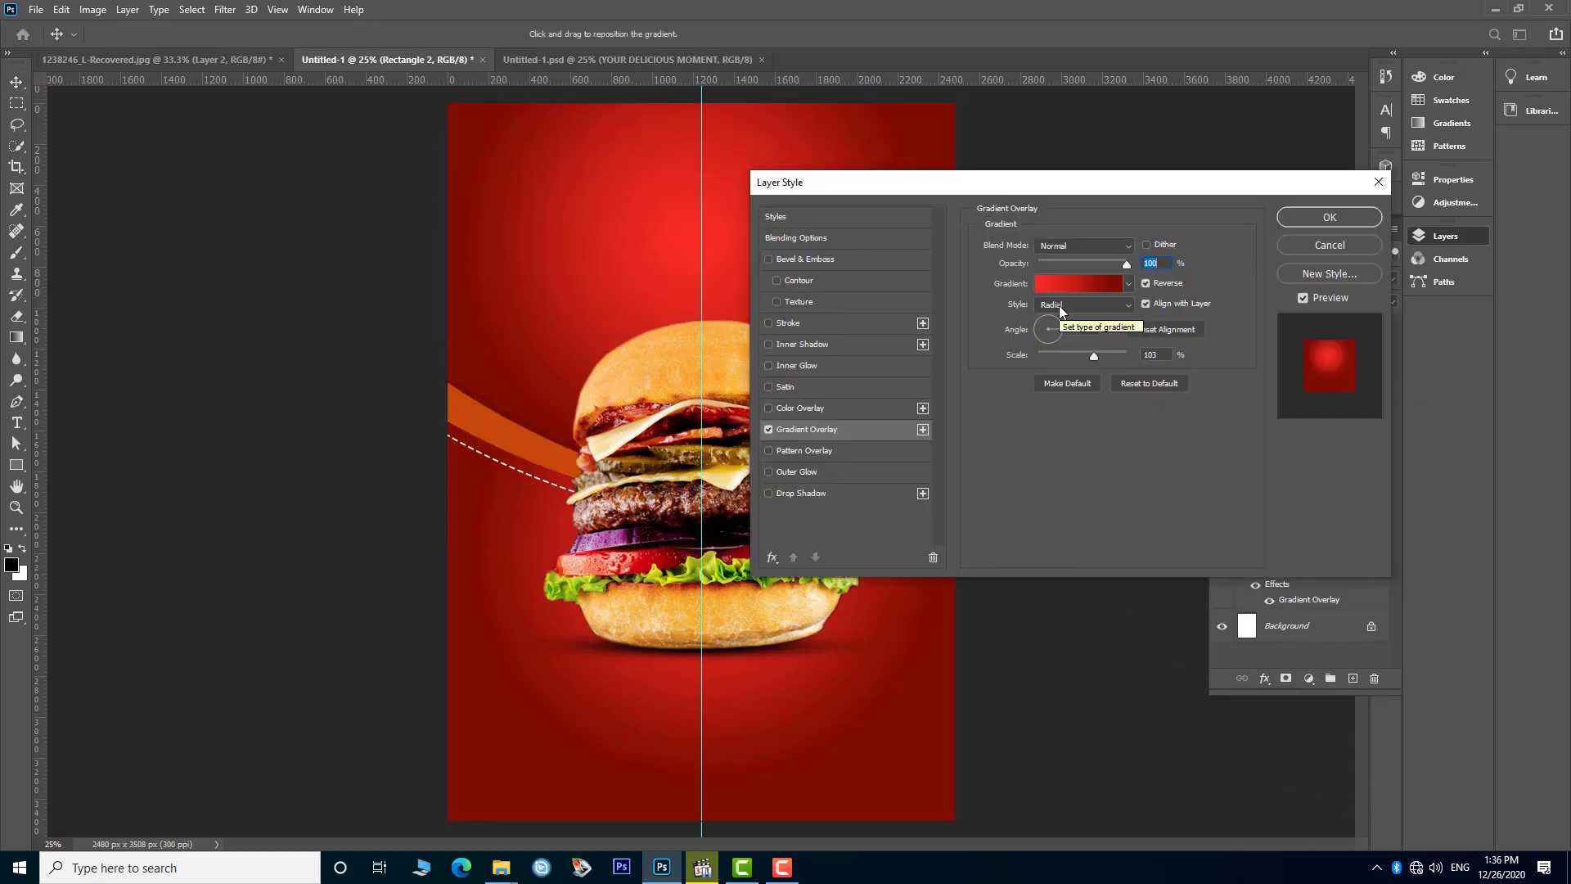
left_click(1079, 284)
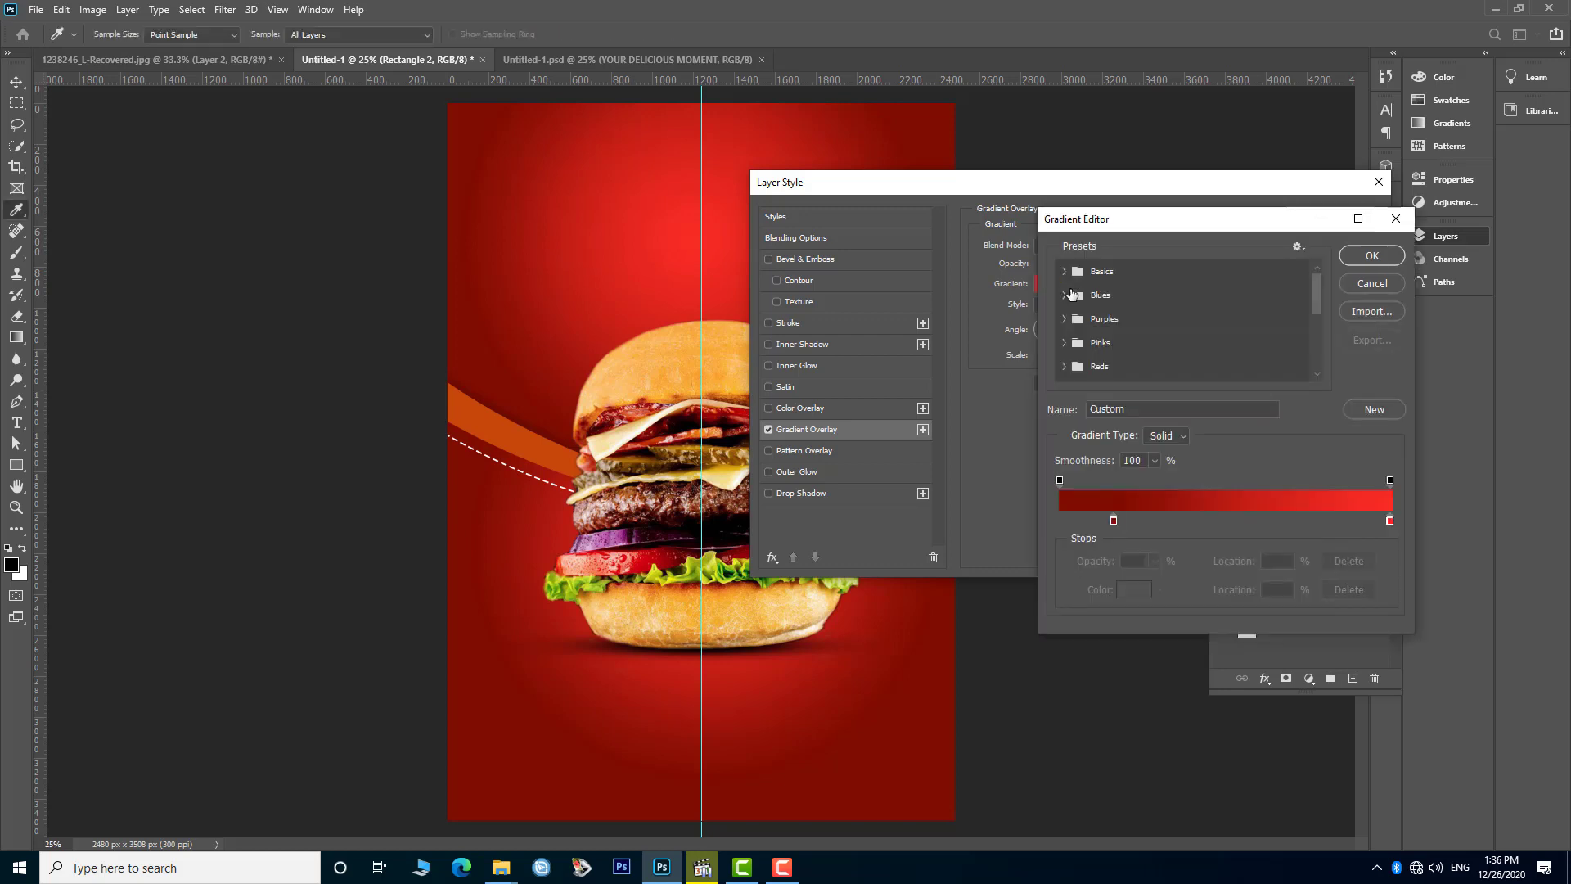
double_click(1113, 521)
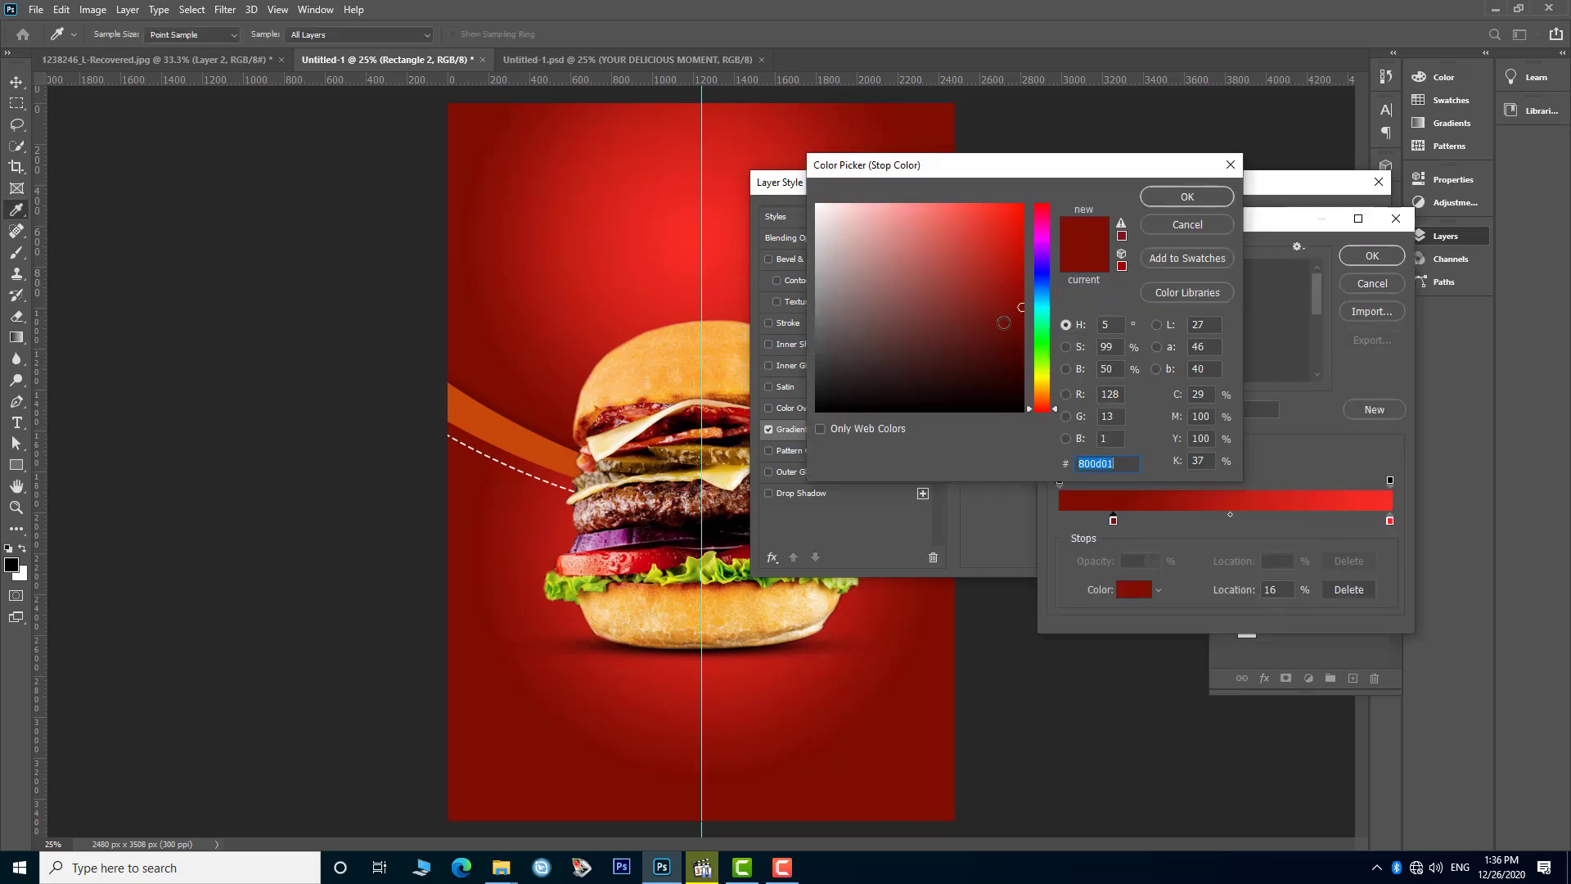
left_click(1047, 385)
type("e46b09")
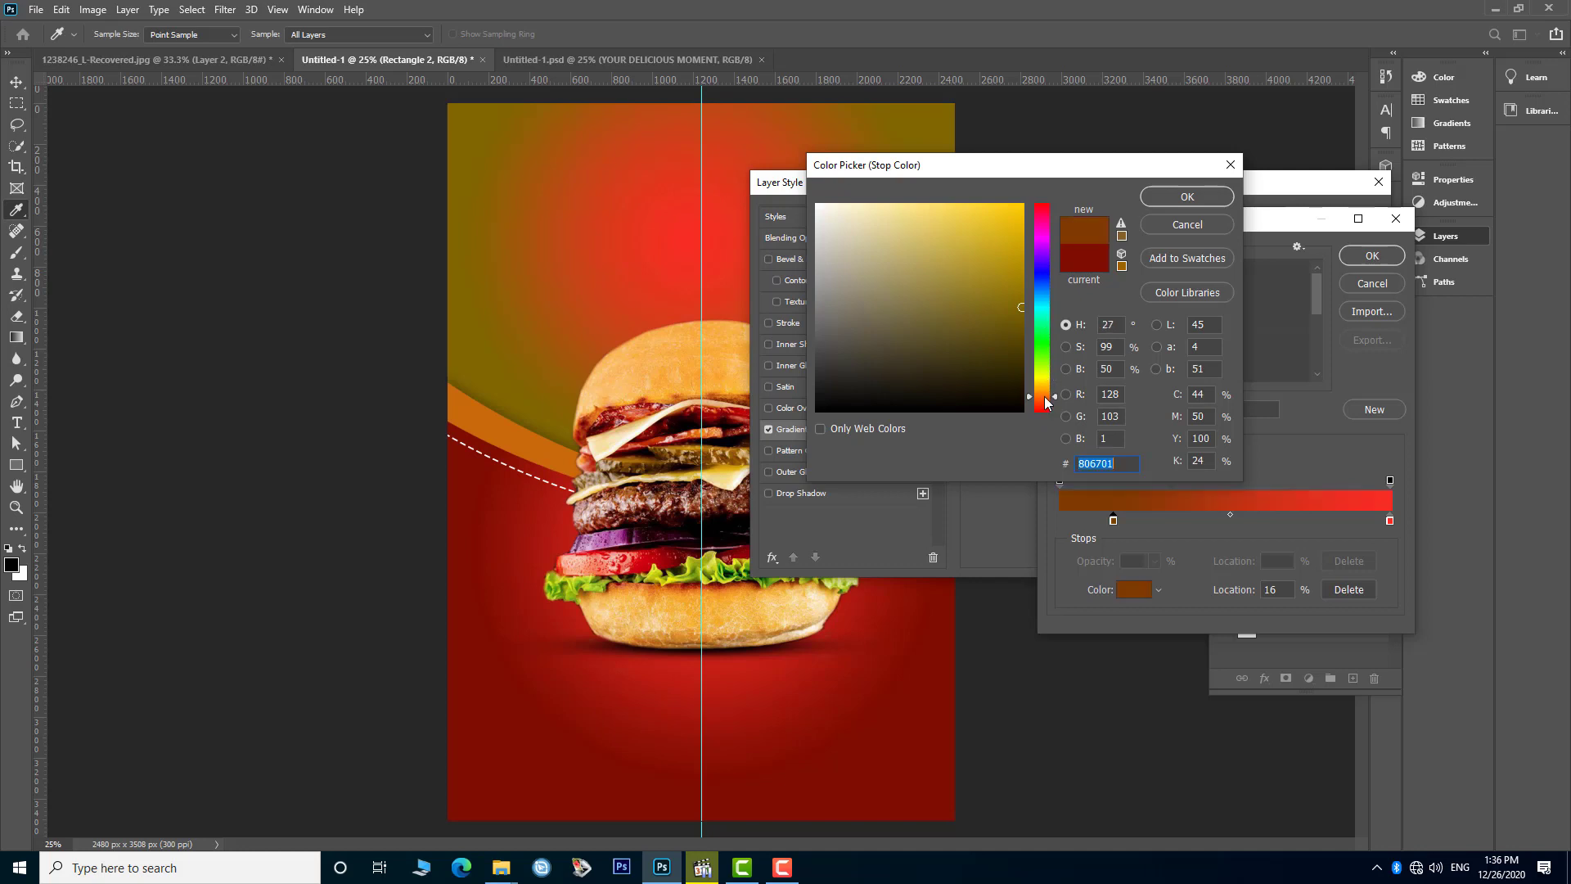
left_click(1168, 197)
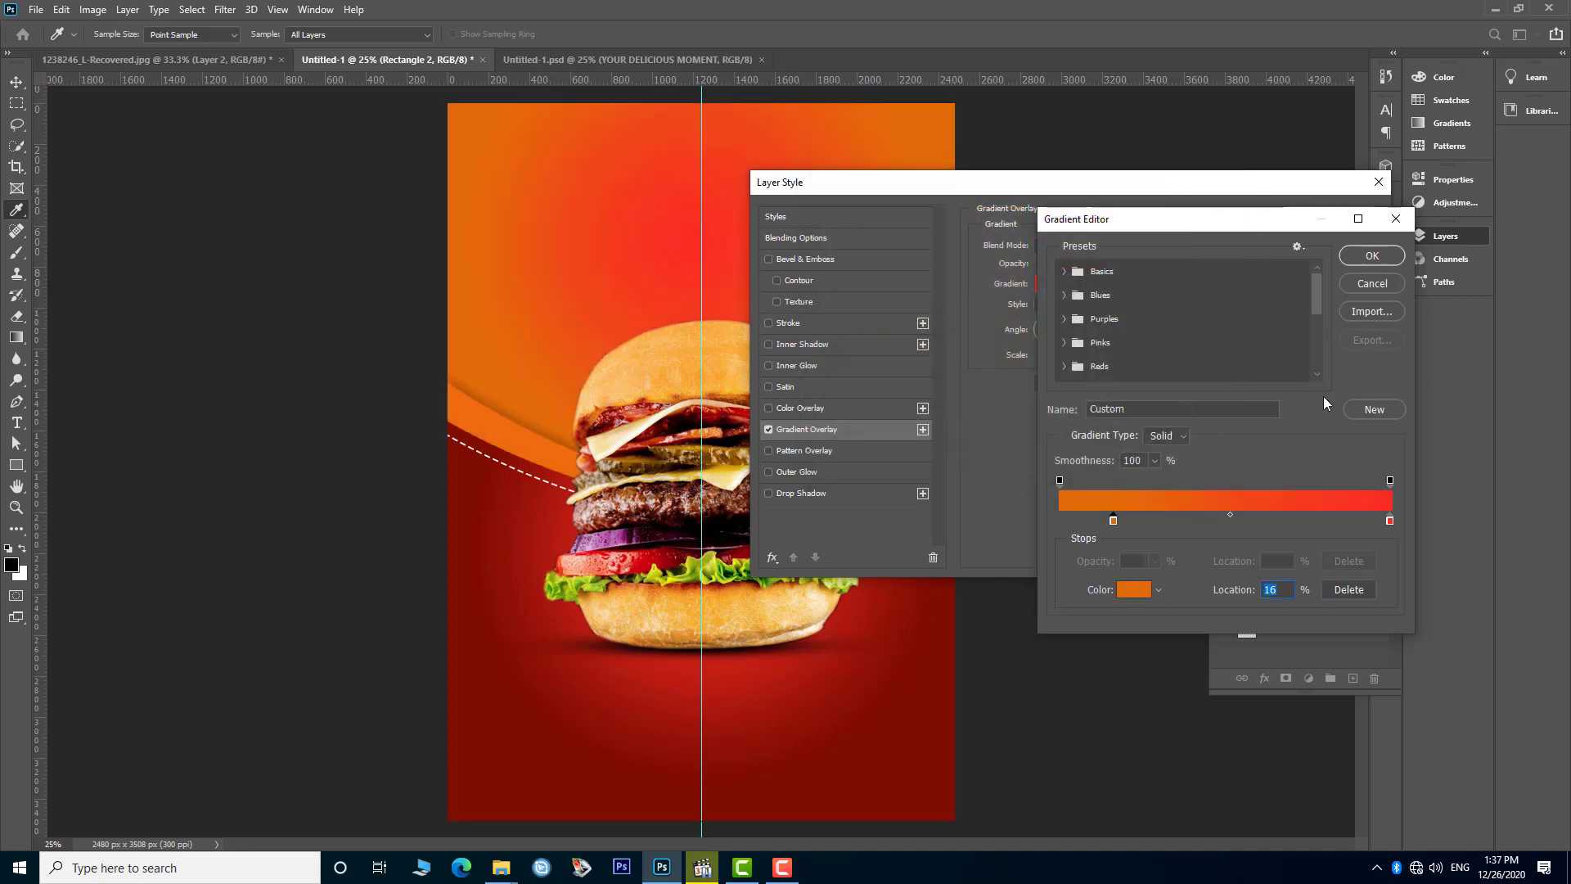
double_click(1389, 521)
left_click(1044, 382)
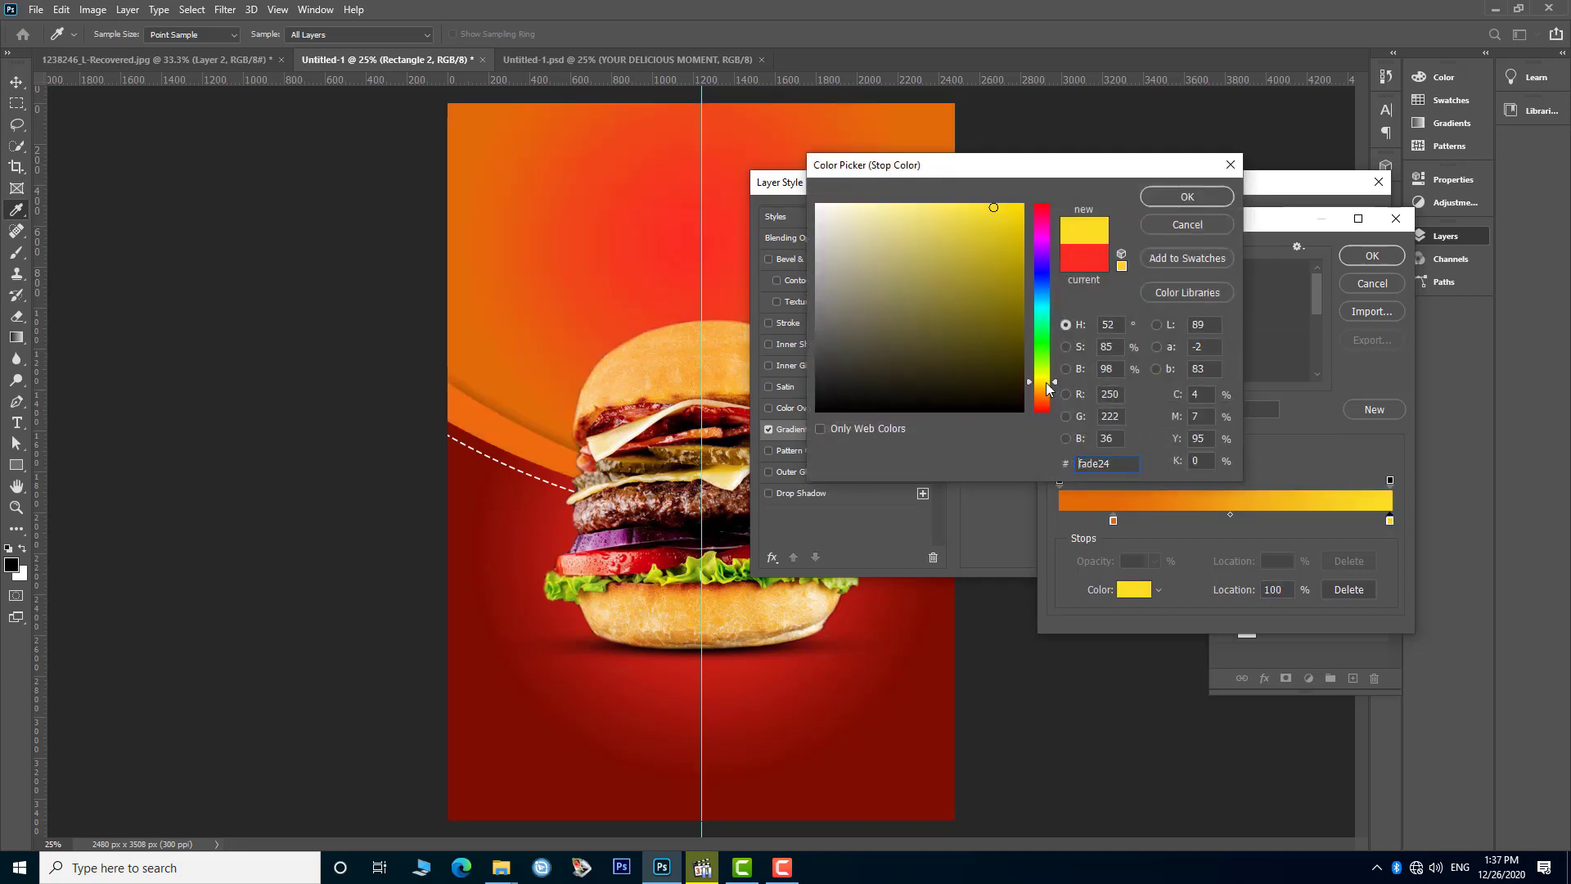
left_click(1046, 396)
left_click_drag(1009, 233, 1019, 212)
left_click(1159, 197)
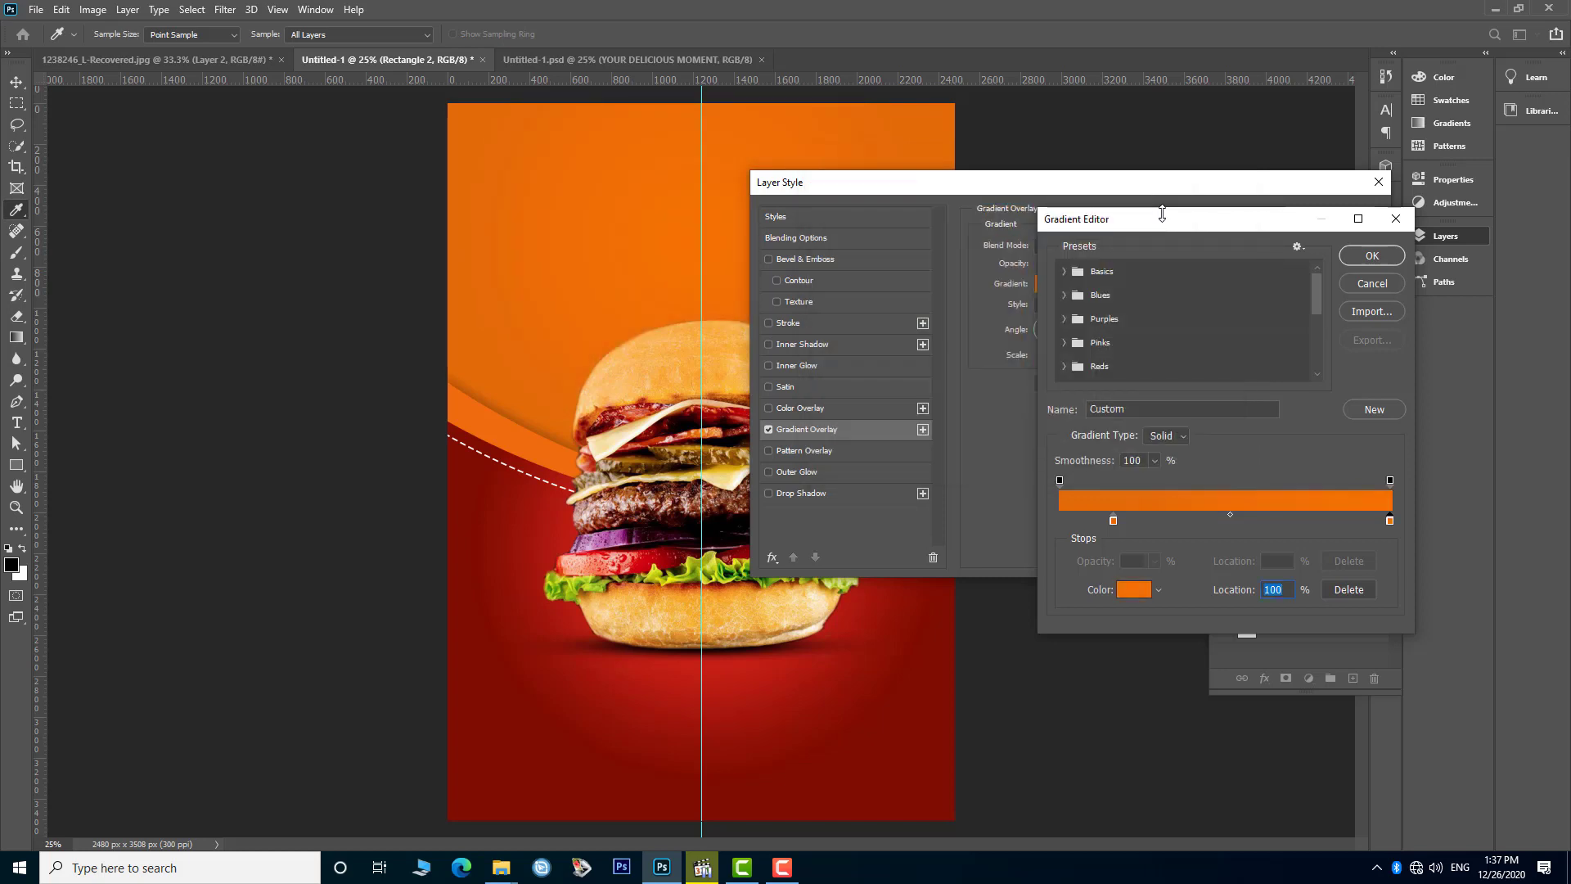
- Reposition the gradient stops and give them lighter and darker orange colours
left_click_drag(1080, 523, 1055, 523)
left_click_drag(1389, 520, 1374, 521)
double_click(1373, 521)
left_click(986, 210)
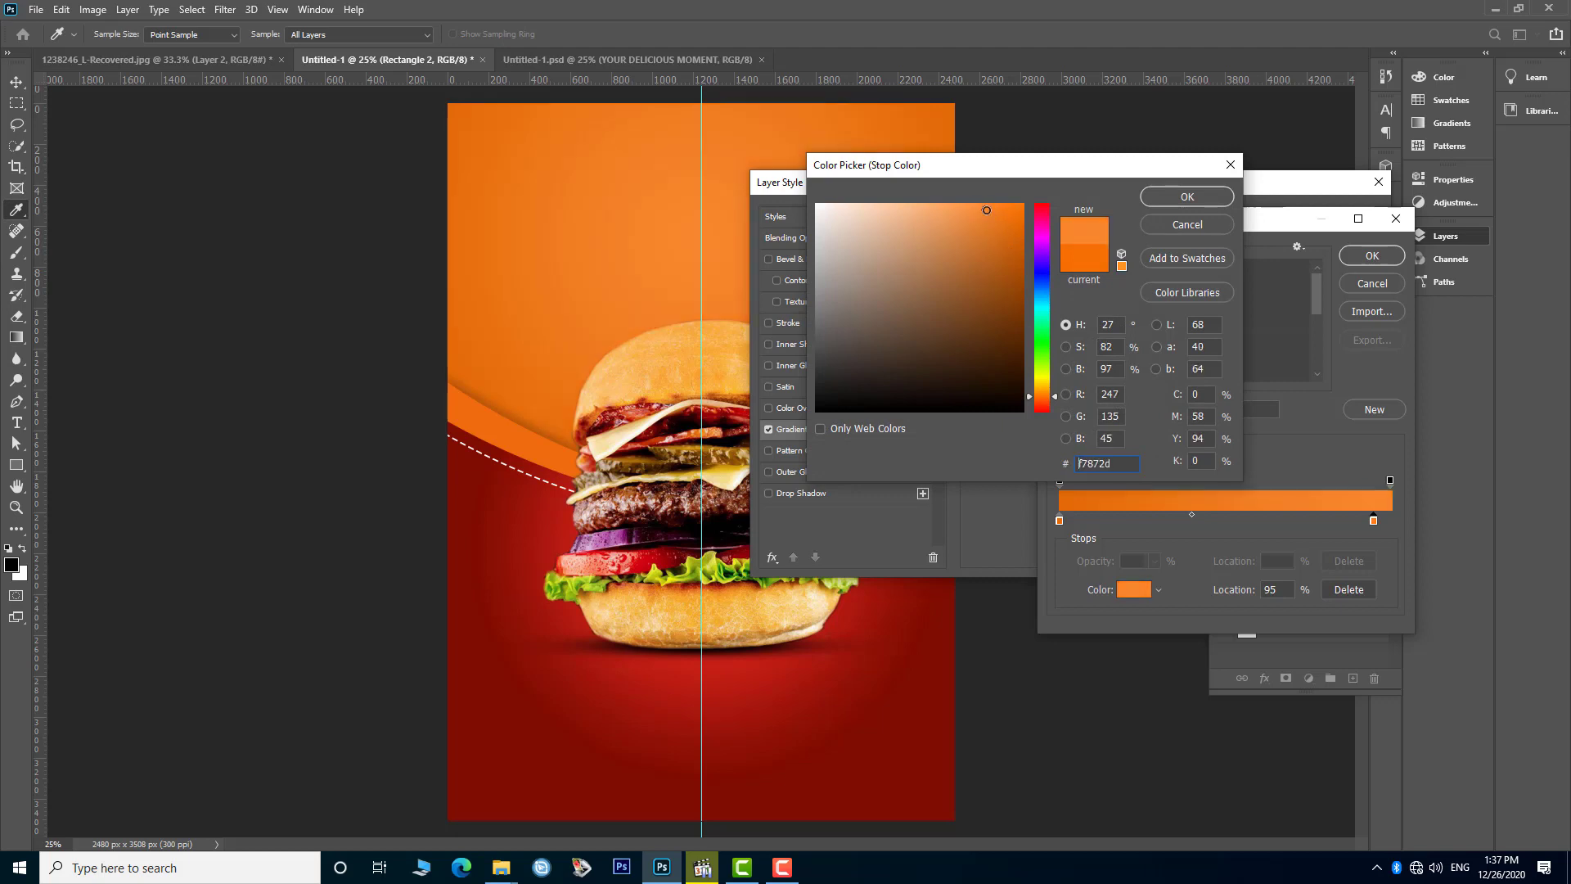
left_click(1155, 198)
left_click_drag(1058, 521, 1179, 521)
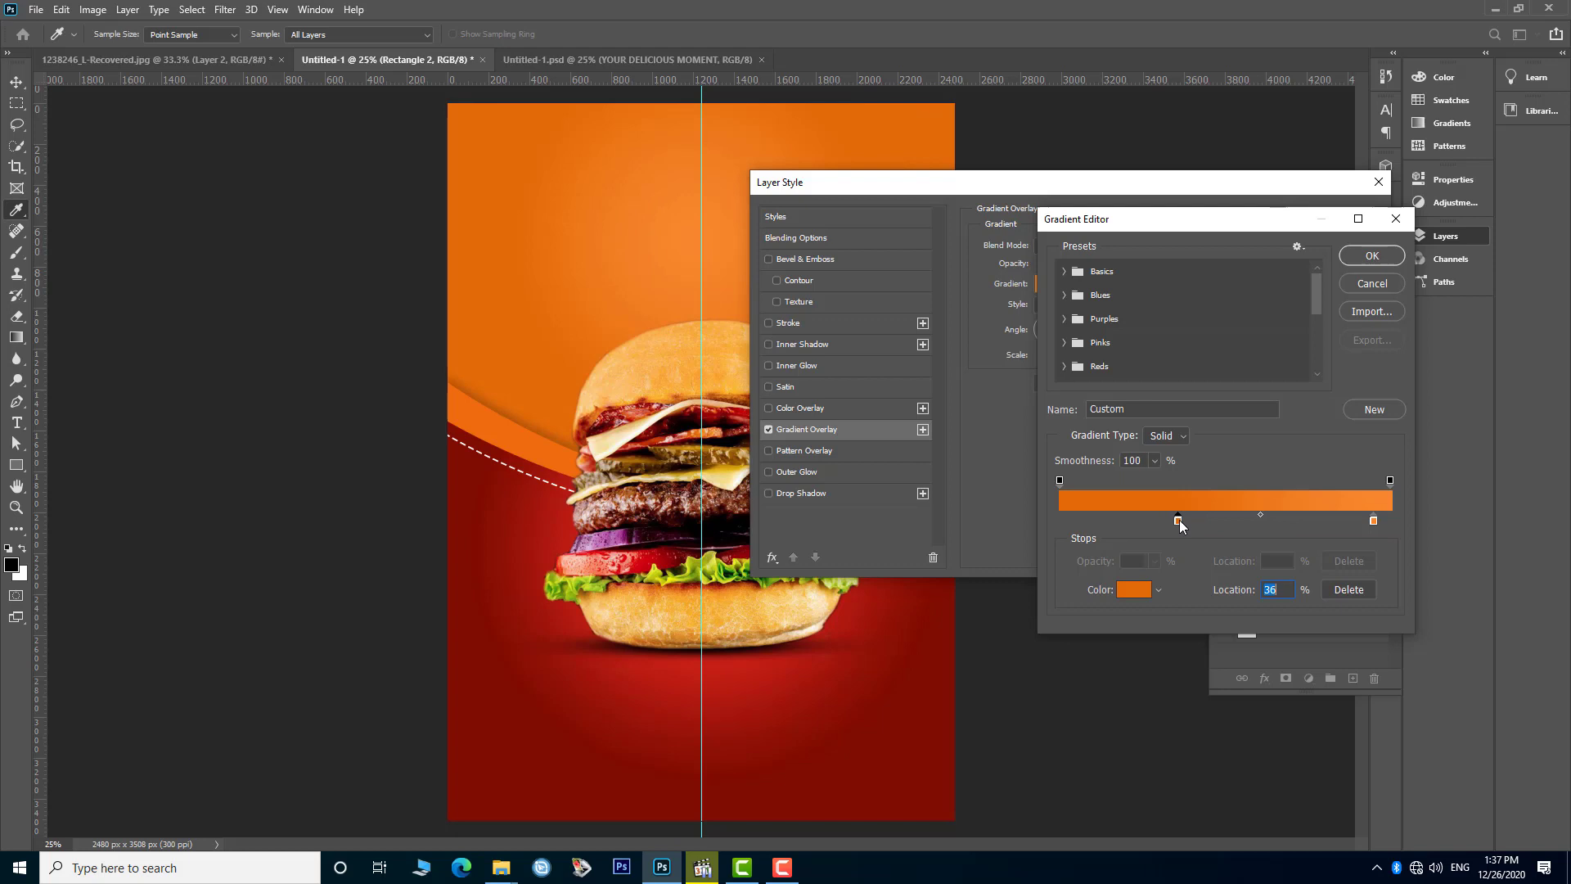
left_click_drag(1373, 520, 1389, 521)
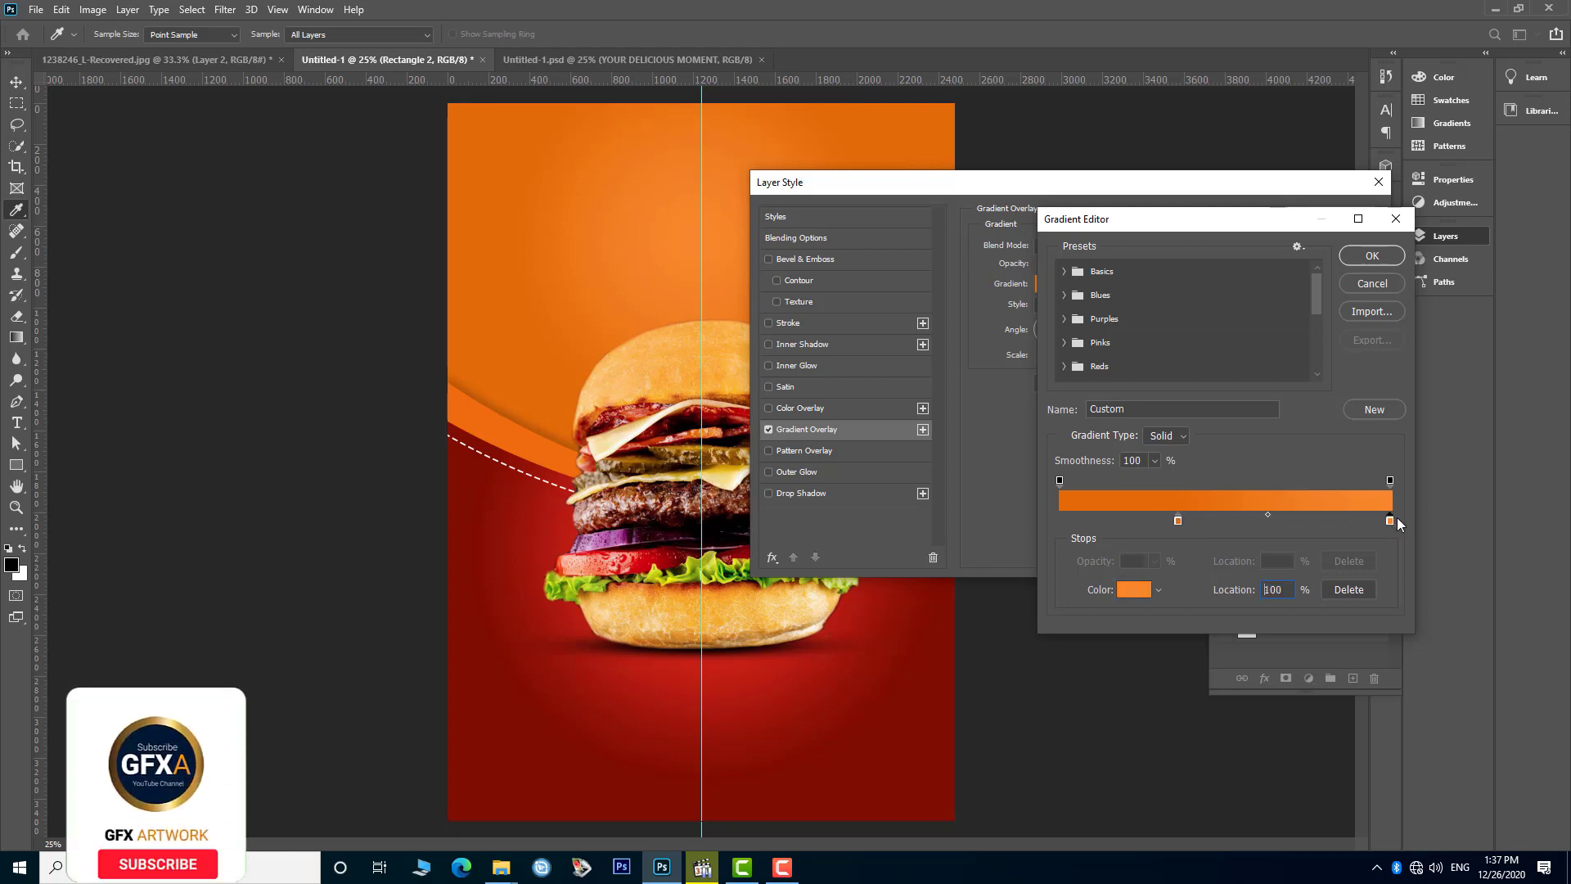
double_click(1178, 520)
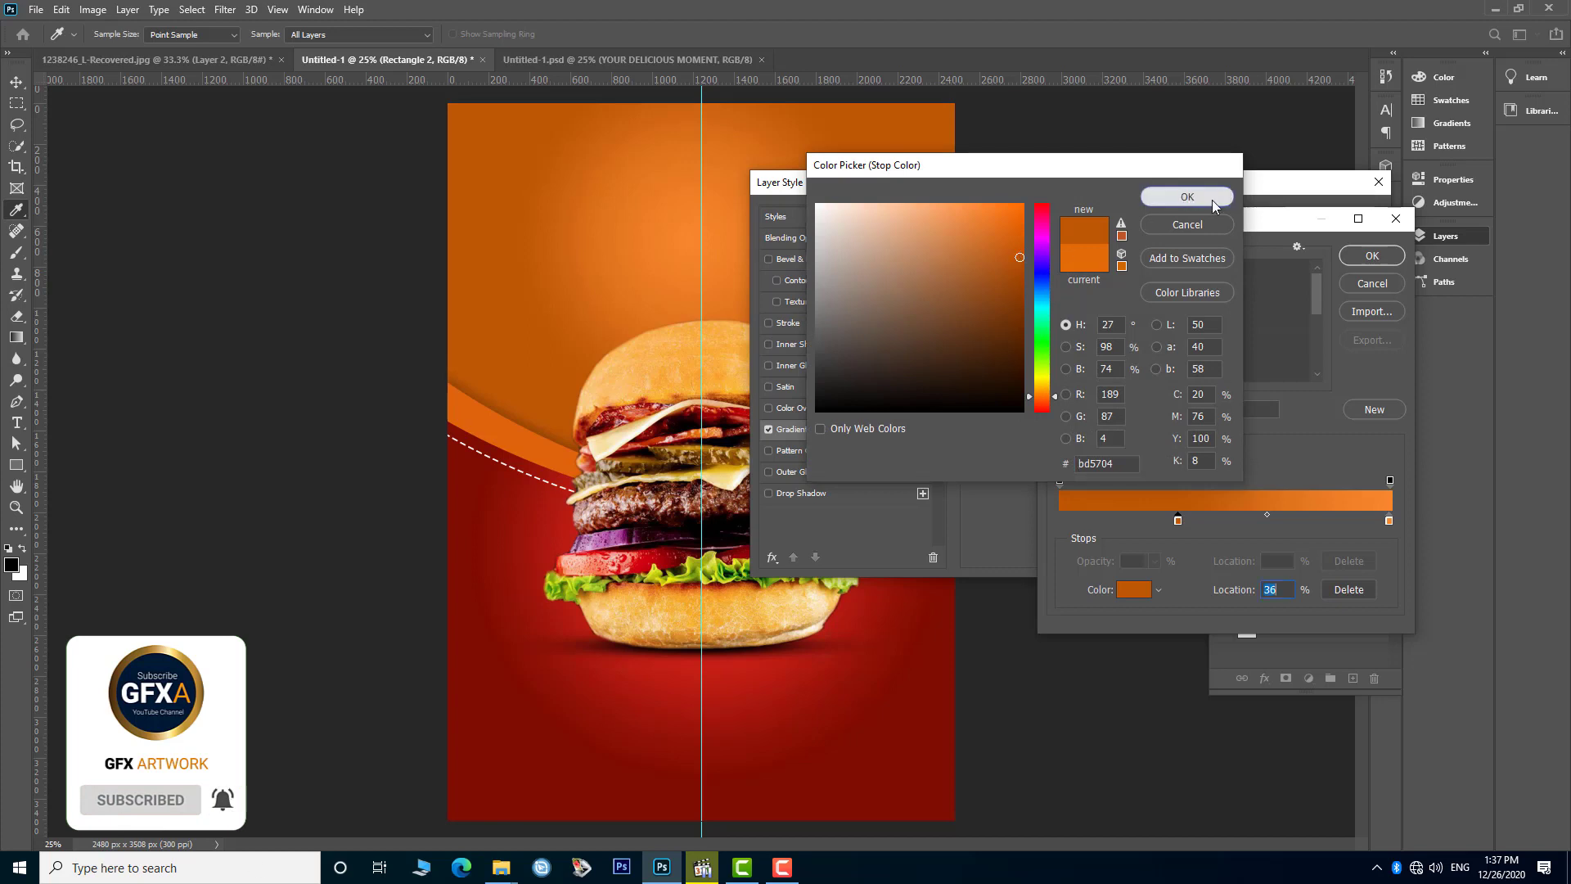
left_click(1188, 196)
- Accept the gradient, reposition and widen the radial glow, and apply the overlay
key("Return")
left_click_drag(690, 250, 690, 329)
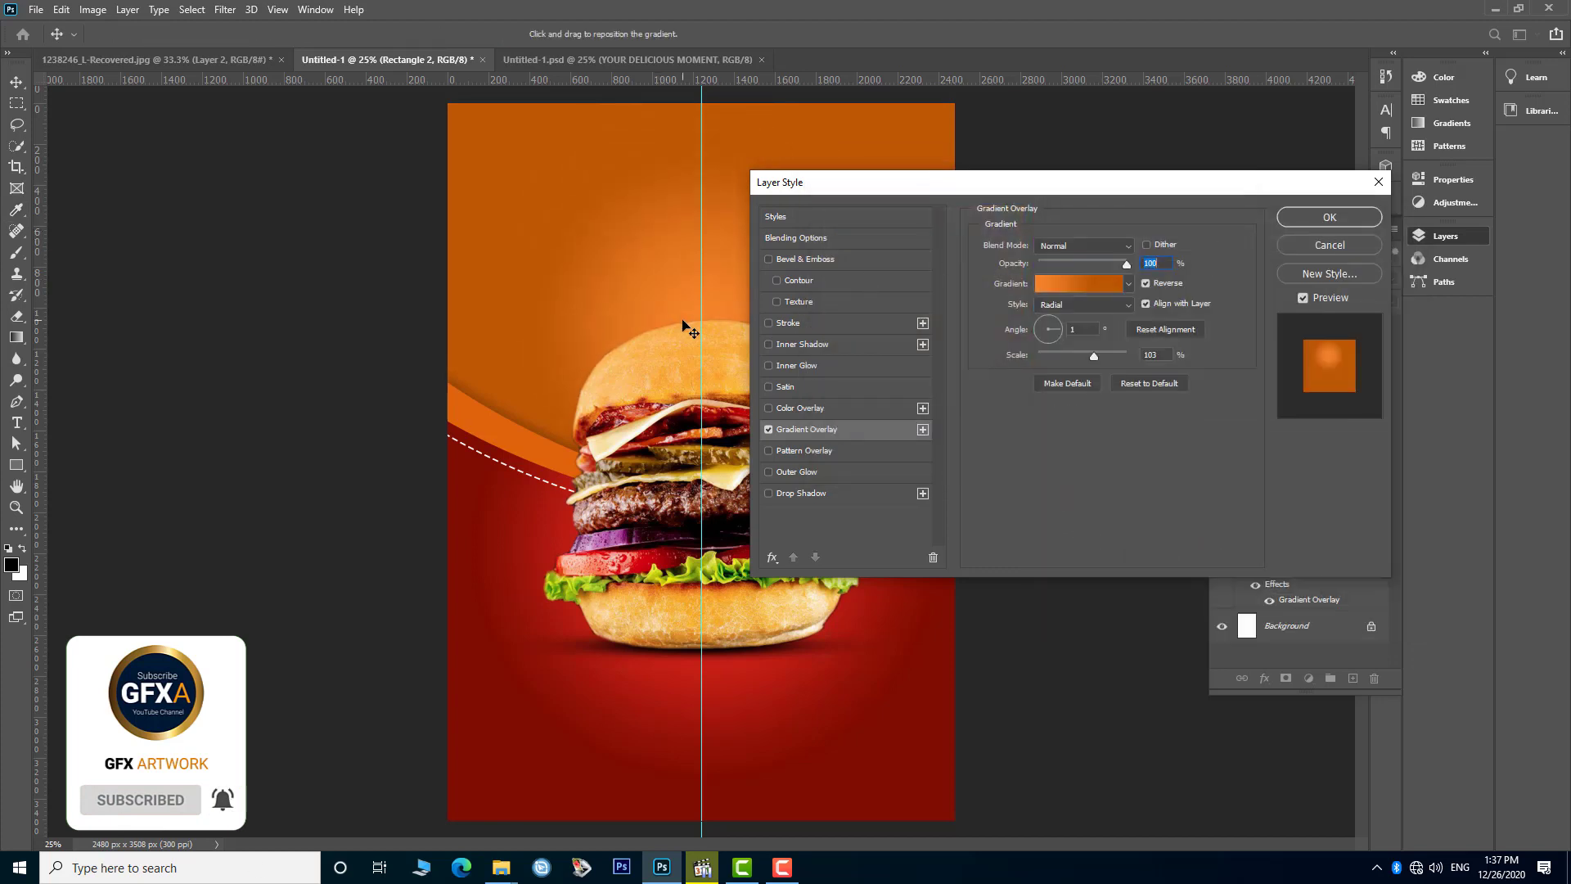
left_click_drag(1096, 358, 1117, 359)
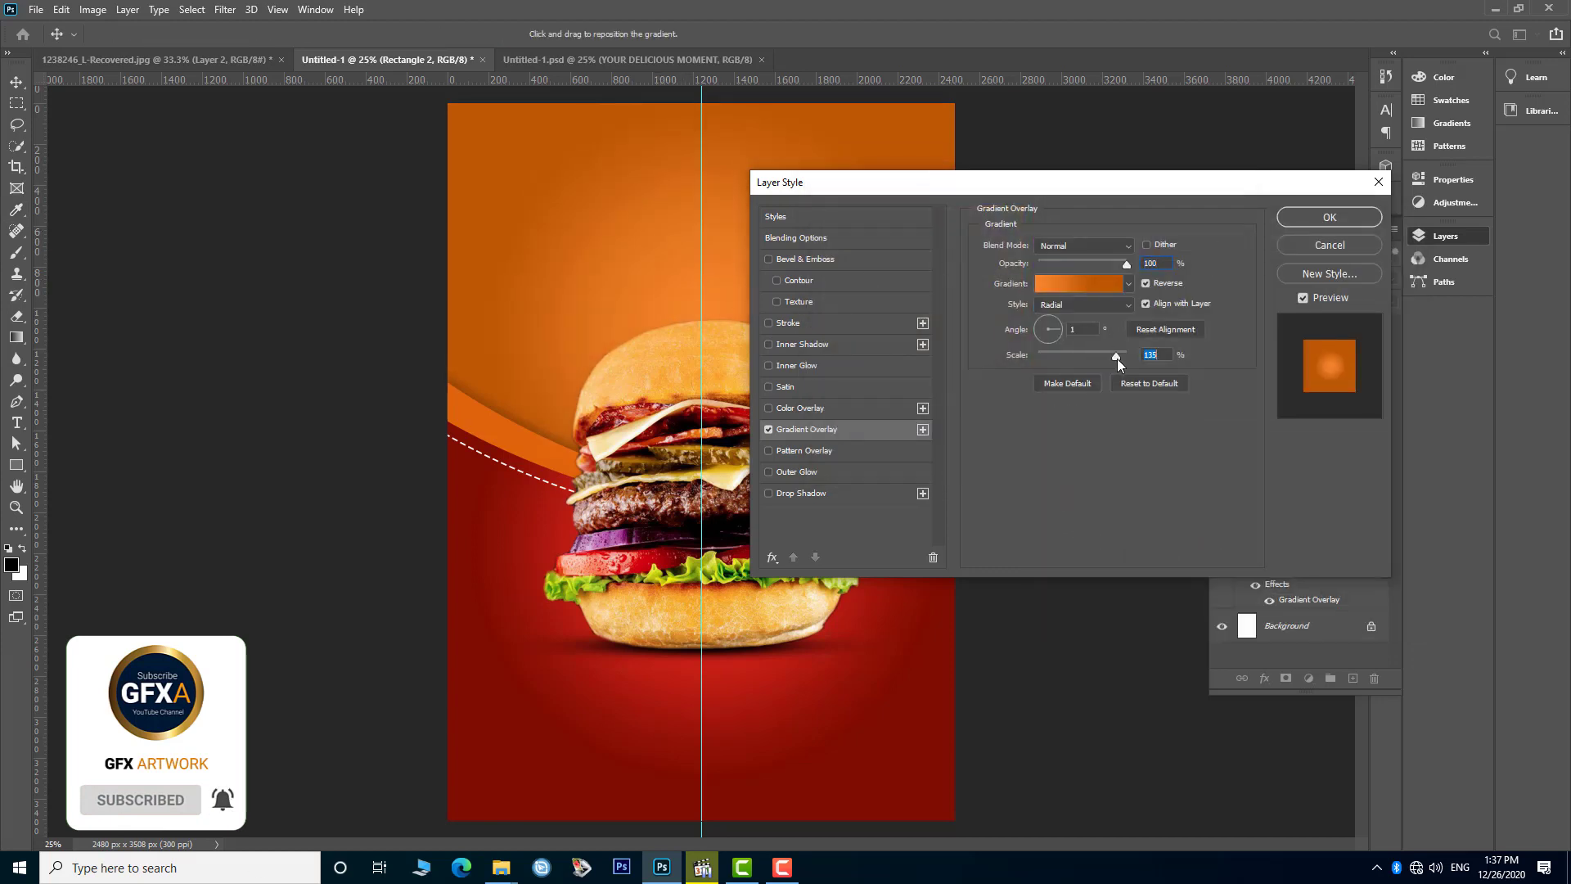
left_click(1302, 213)
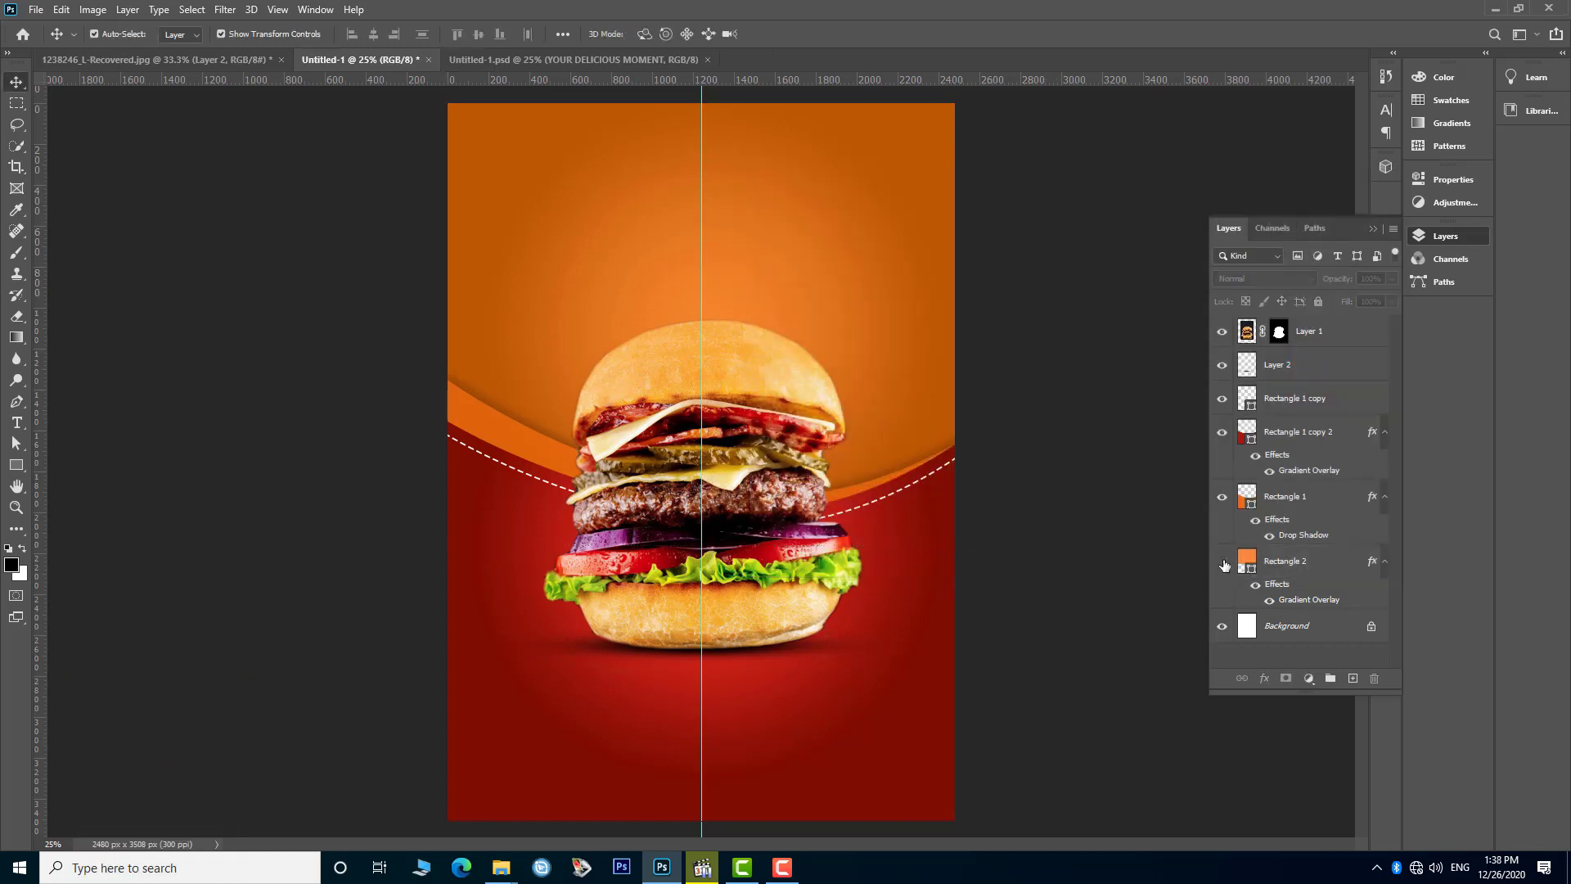
- Convert Rectangle 2 to a smart object and choose the 12226 halftone image to open
right_click(1285, 563)
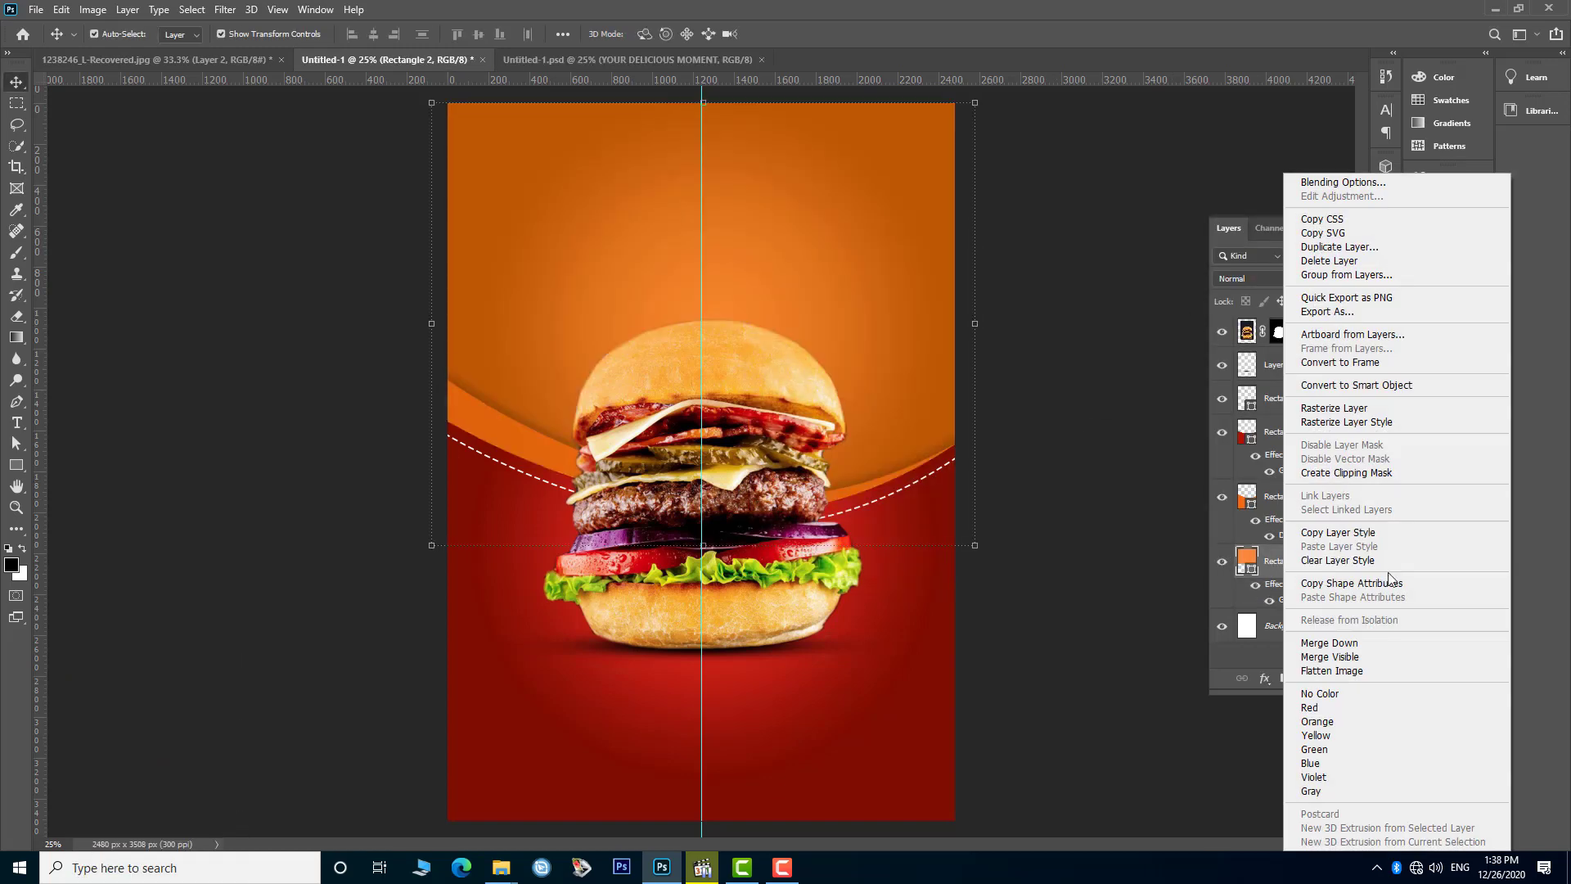
left_click(1380, 385)
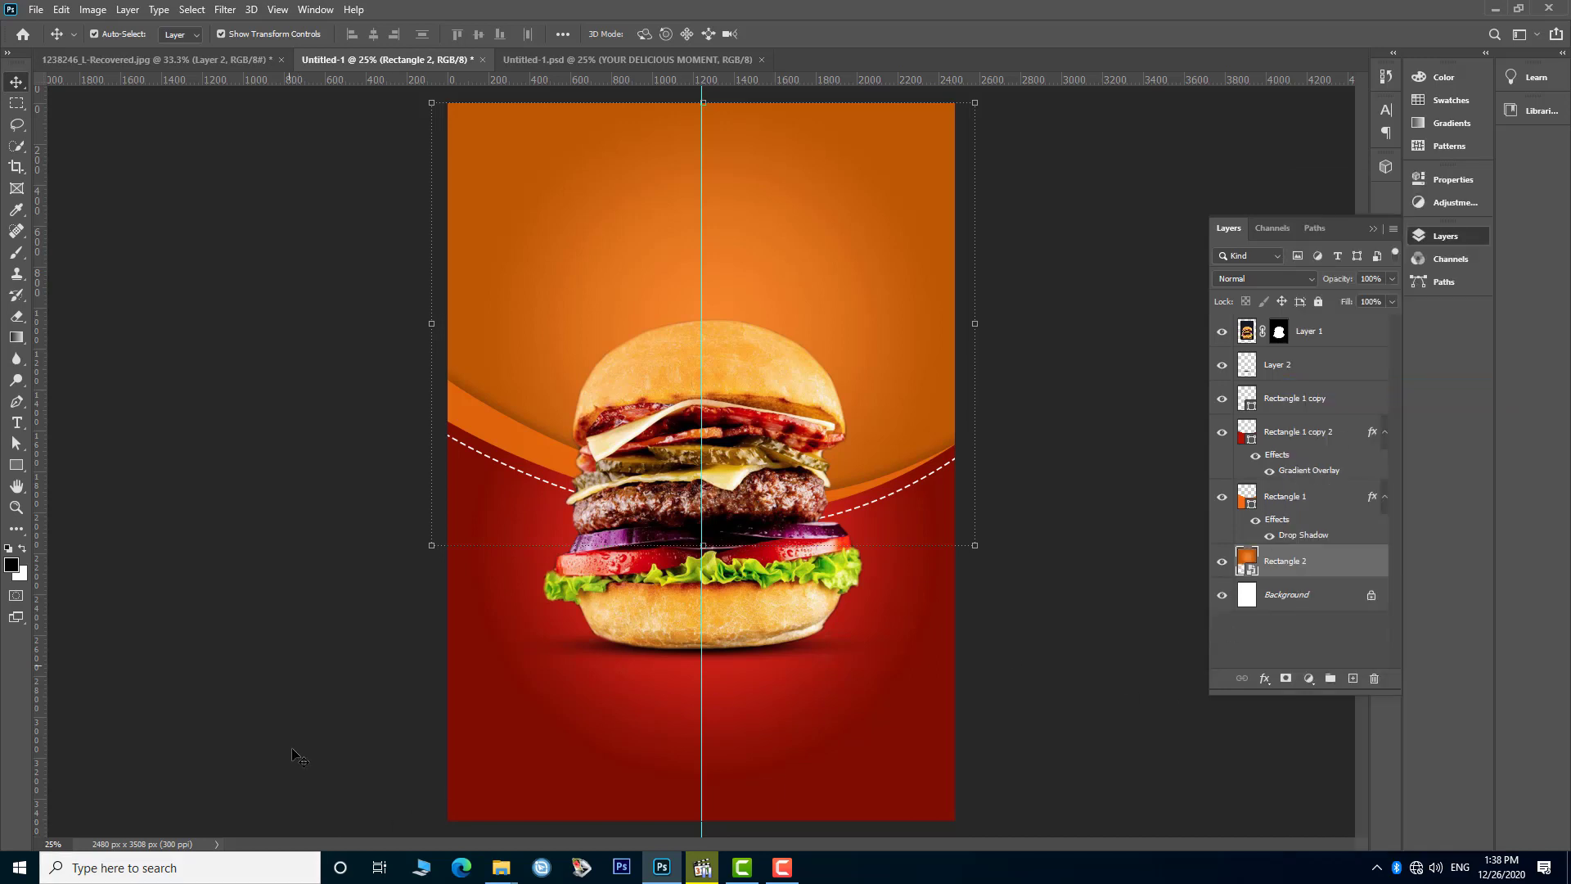
left_click(36, 9)
left_click(76, 47)
left_click(228, 141)
- Bring the 12226.jpg halftone into the poster as Layer 3, close its window, and blend it in Multiply
left_click(456, 486)
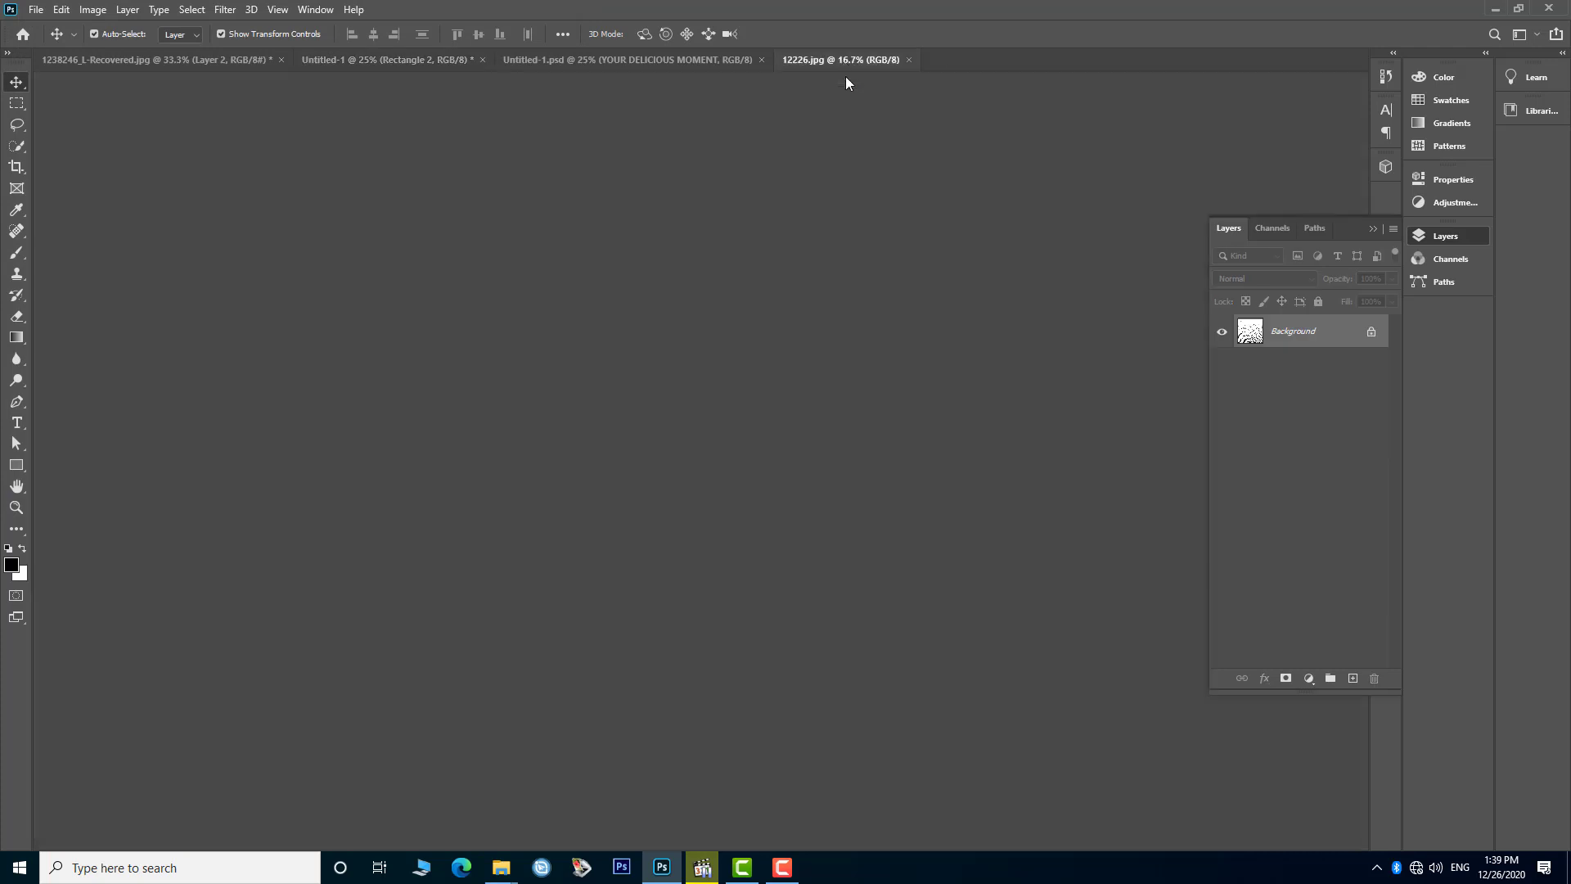
left_click_drag(846, 61, 868, 152)
left_click_drag(968, 354, 607, 316)
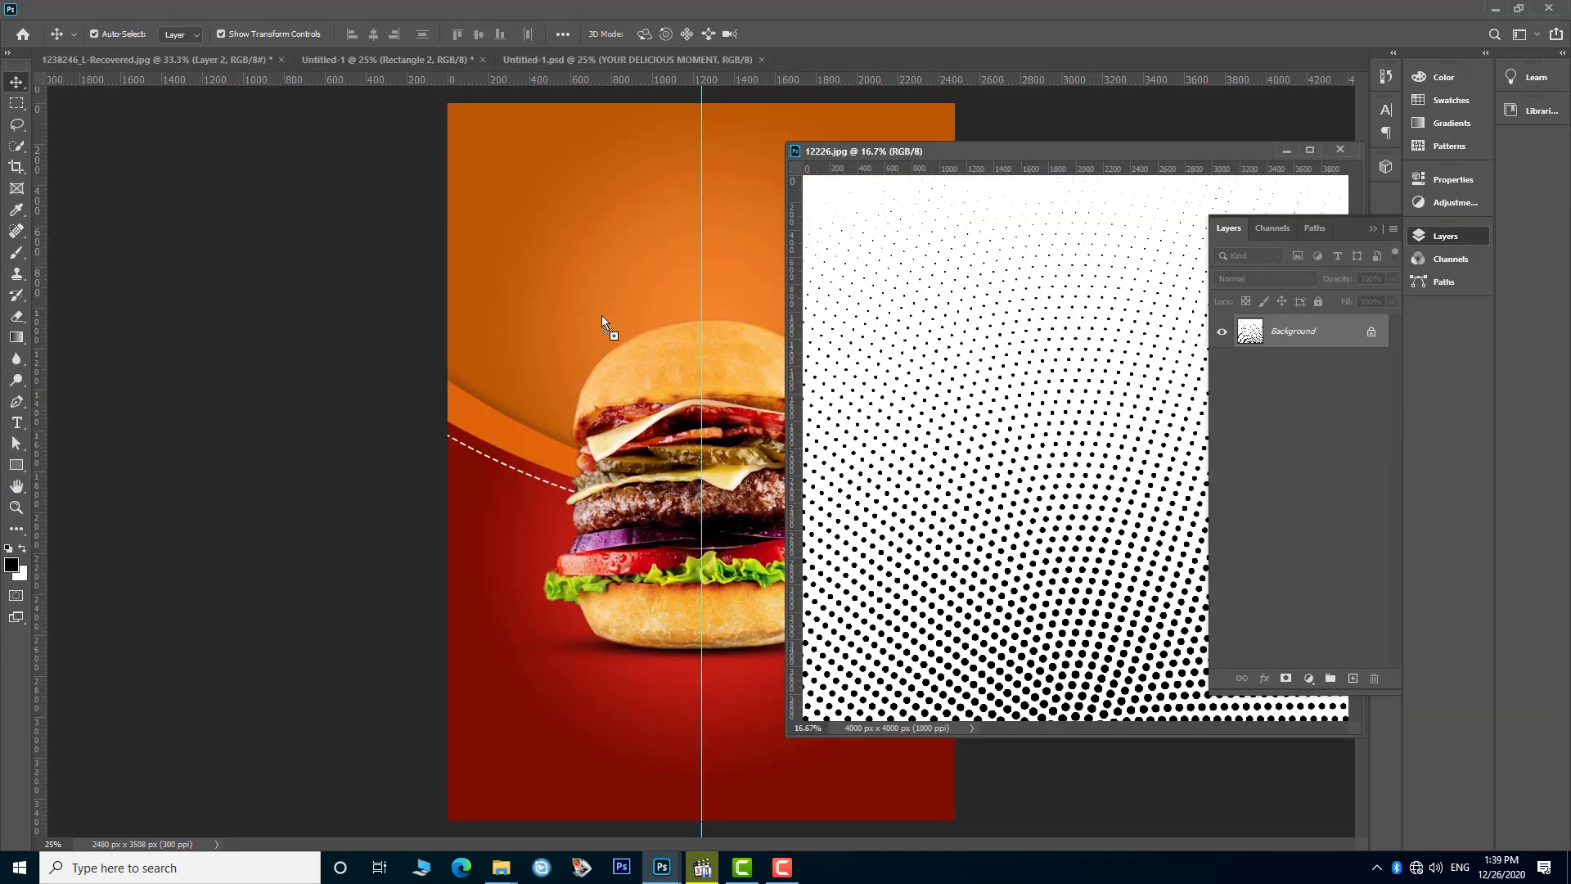
left_click_drag(925, 153, 459, 230)
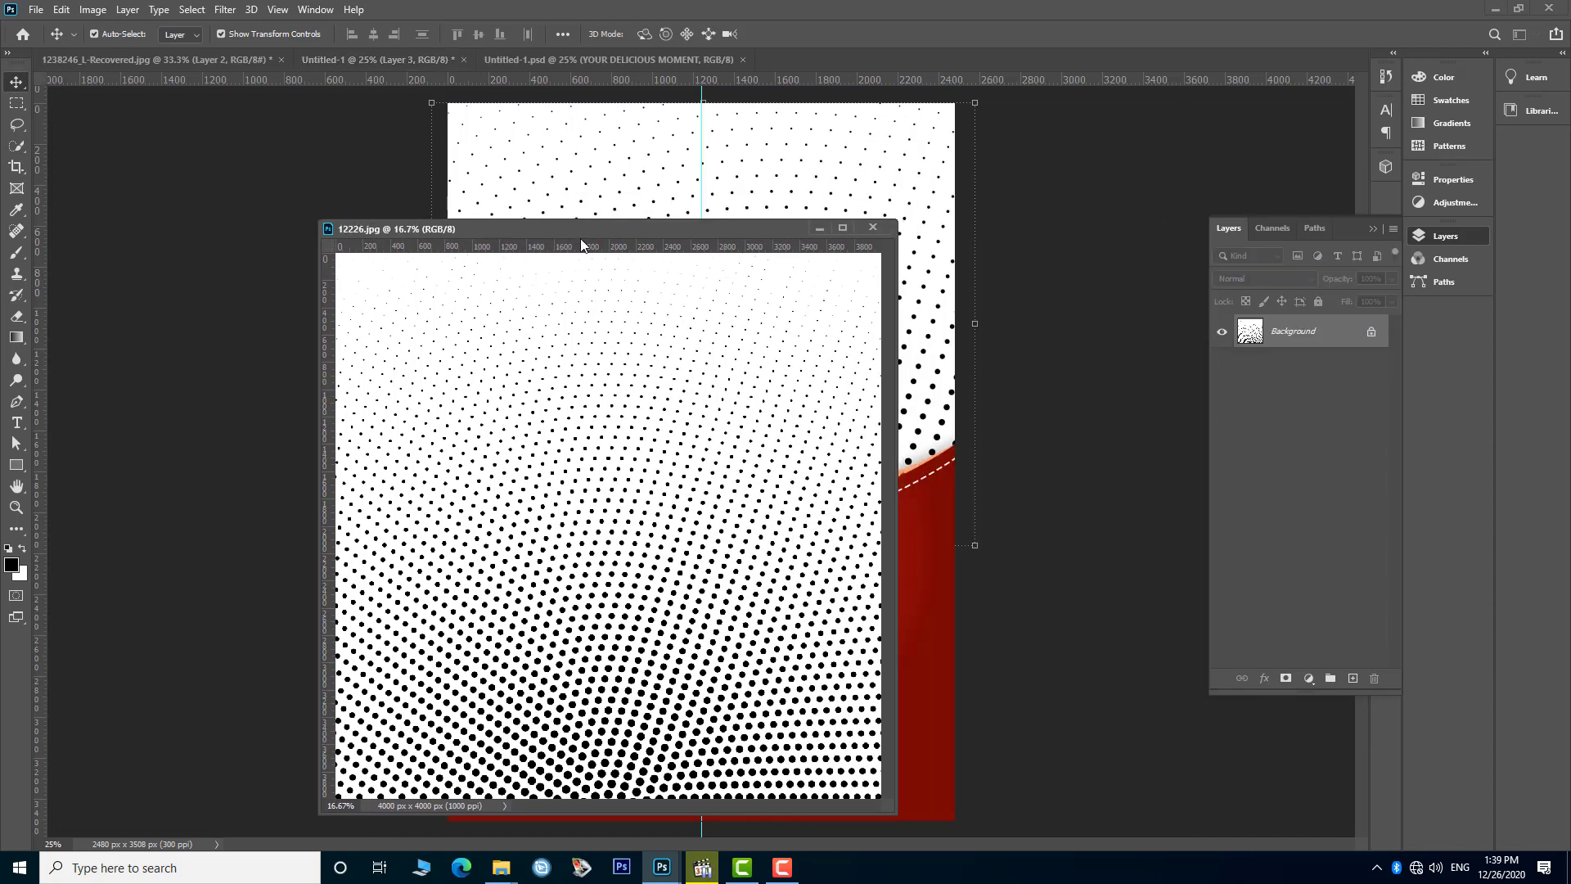
left_click(874, 228)
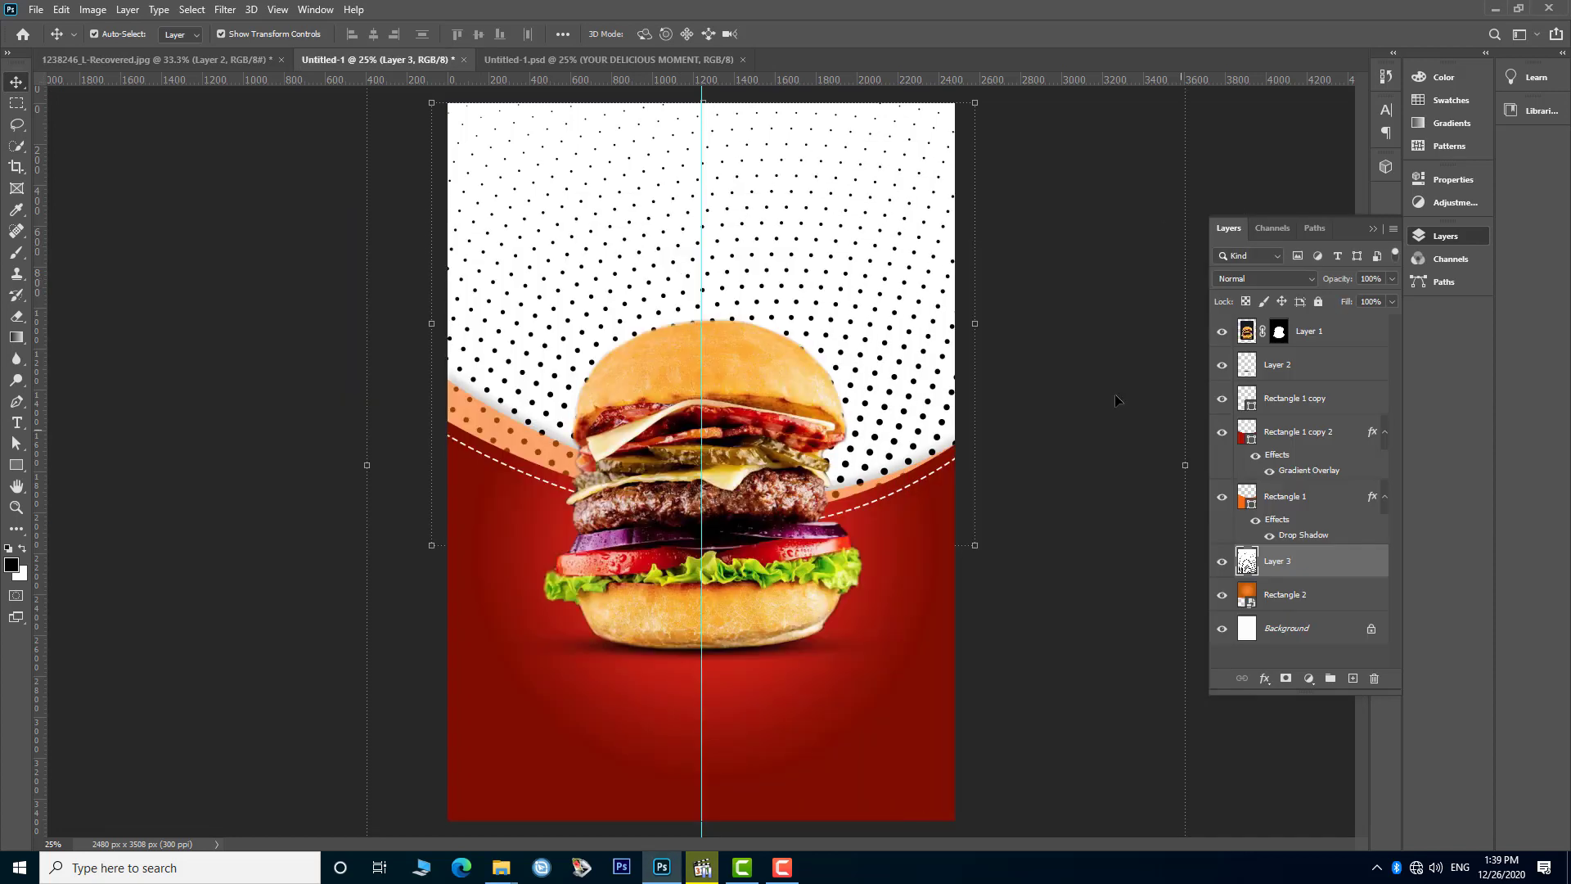
left_click(1266, 279)
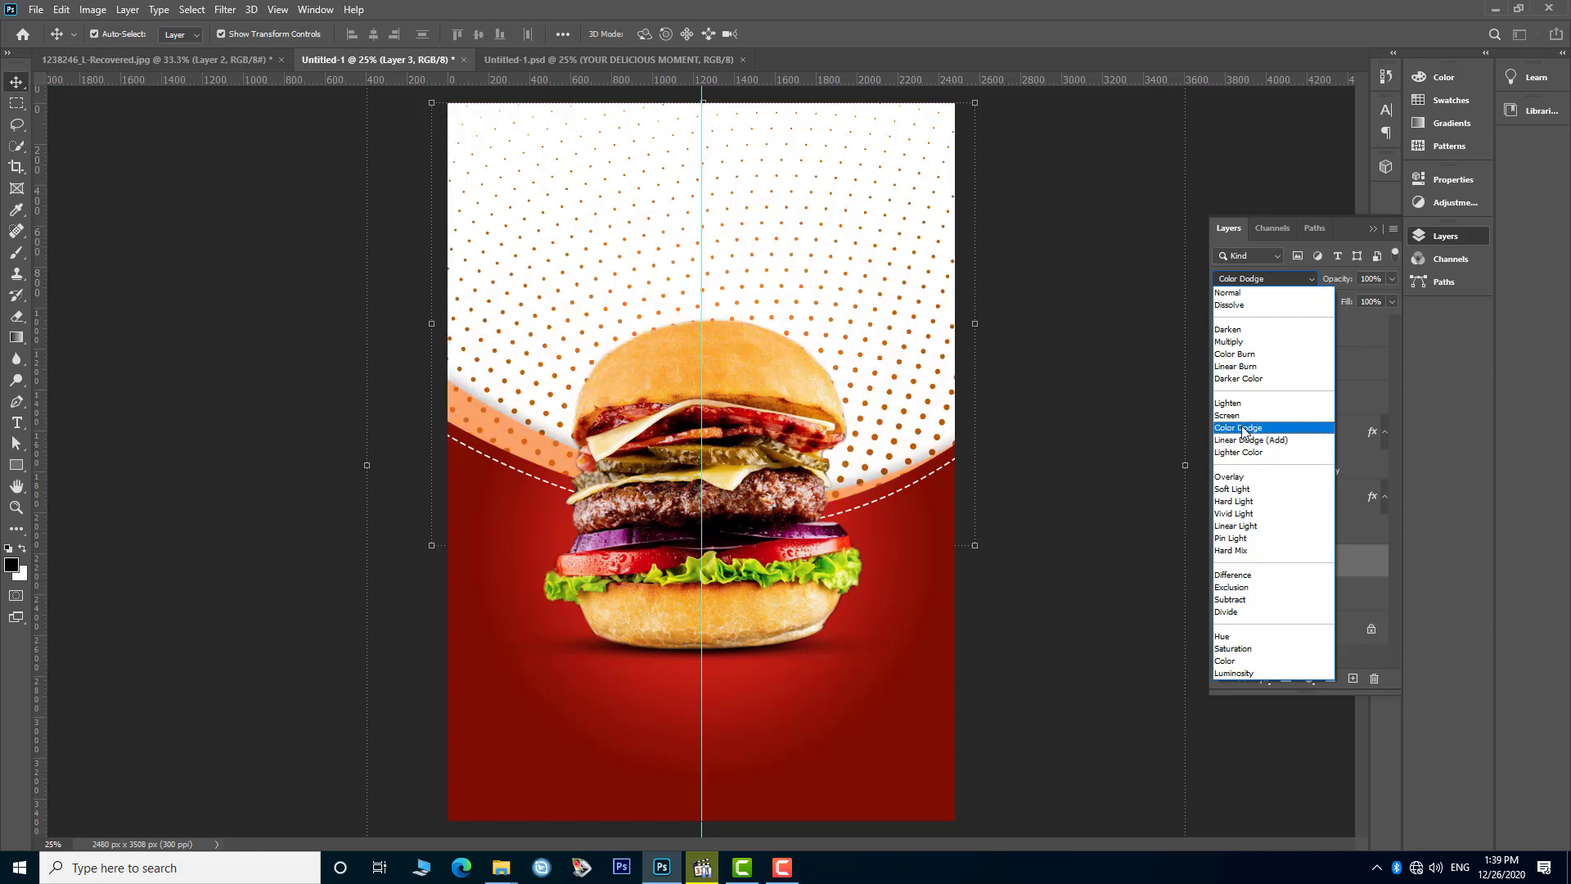
left_click(1243, 343)
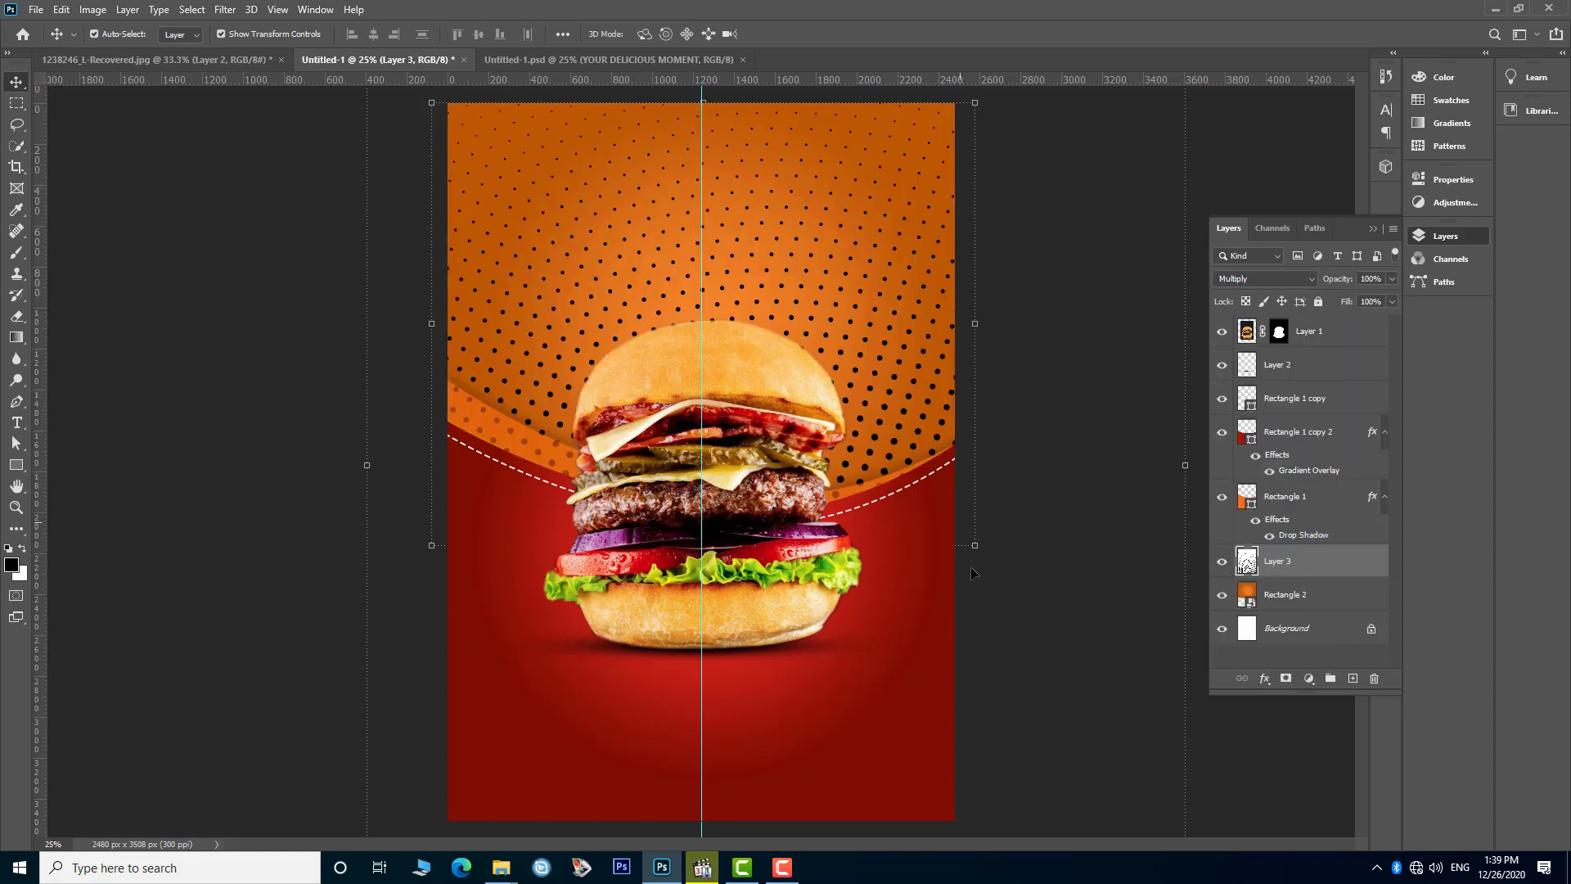
- Scale halftone Layer 3 down, move it over the poster's top, and clip it to Rectangle 2
key("ctrl+minus")
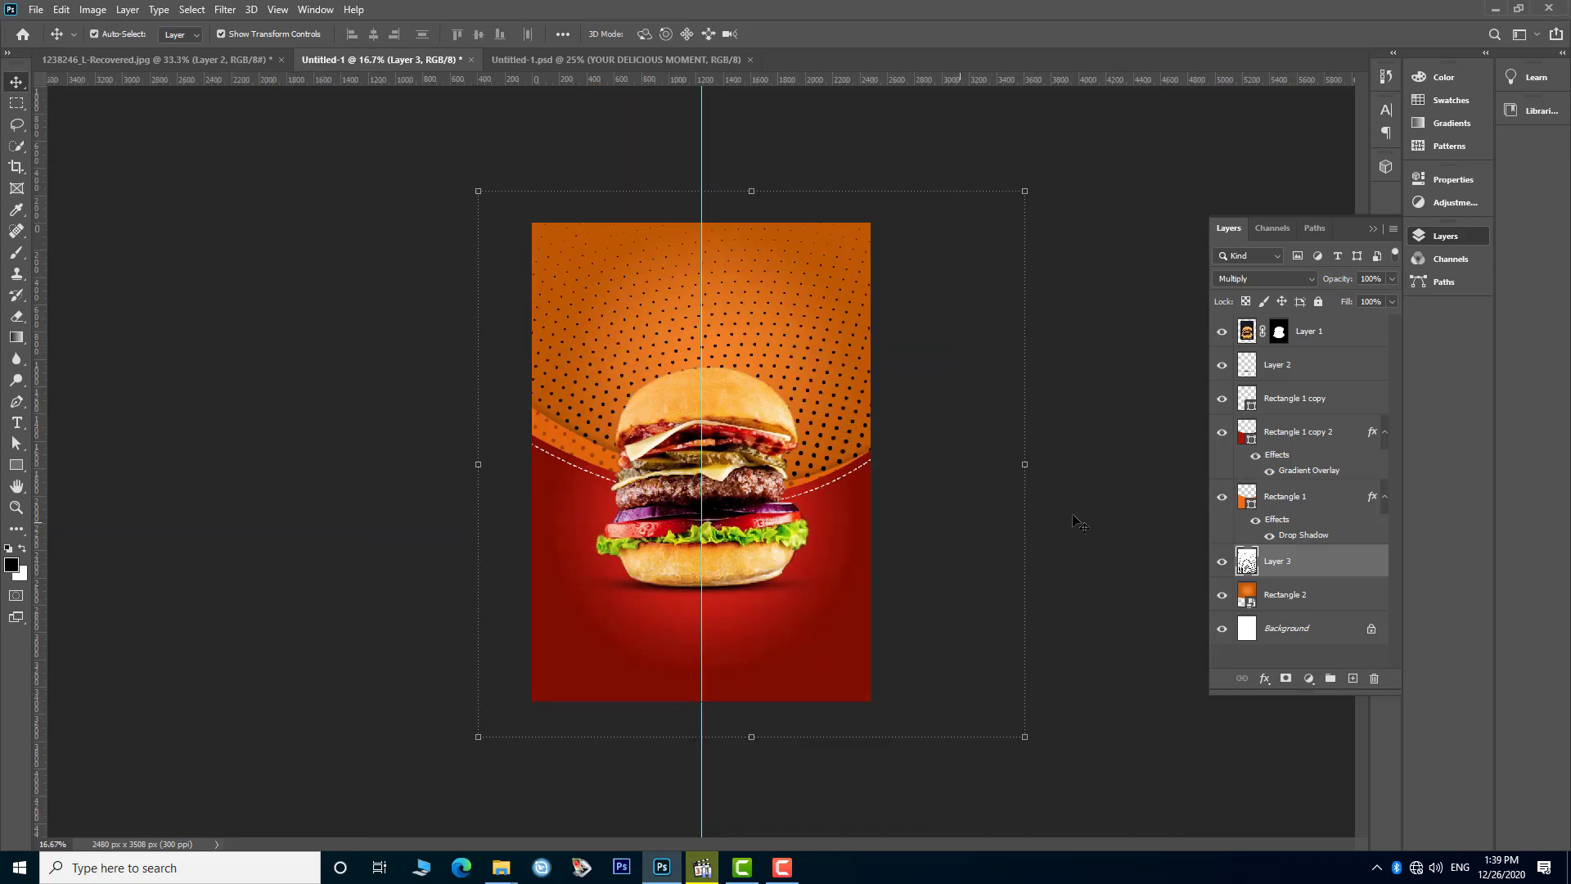
left_click_drag(1025, 188, 864, 283)
left_click_drag(477, 318, 507, 346)
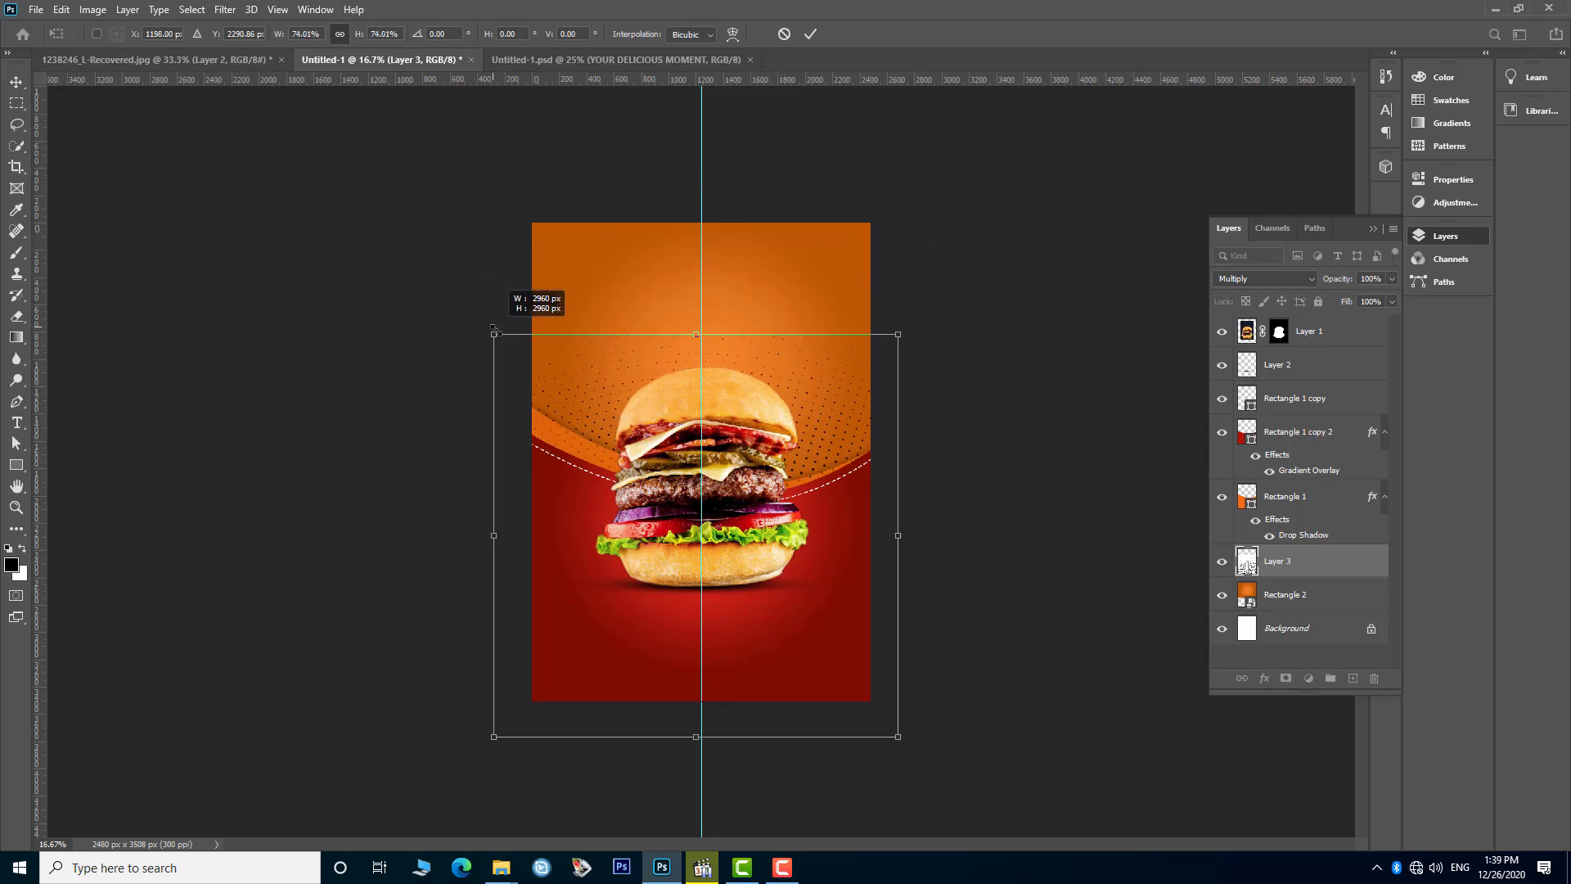
left_click_drag(590, 386, 586, 229)
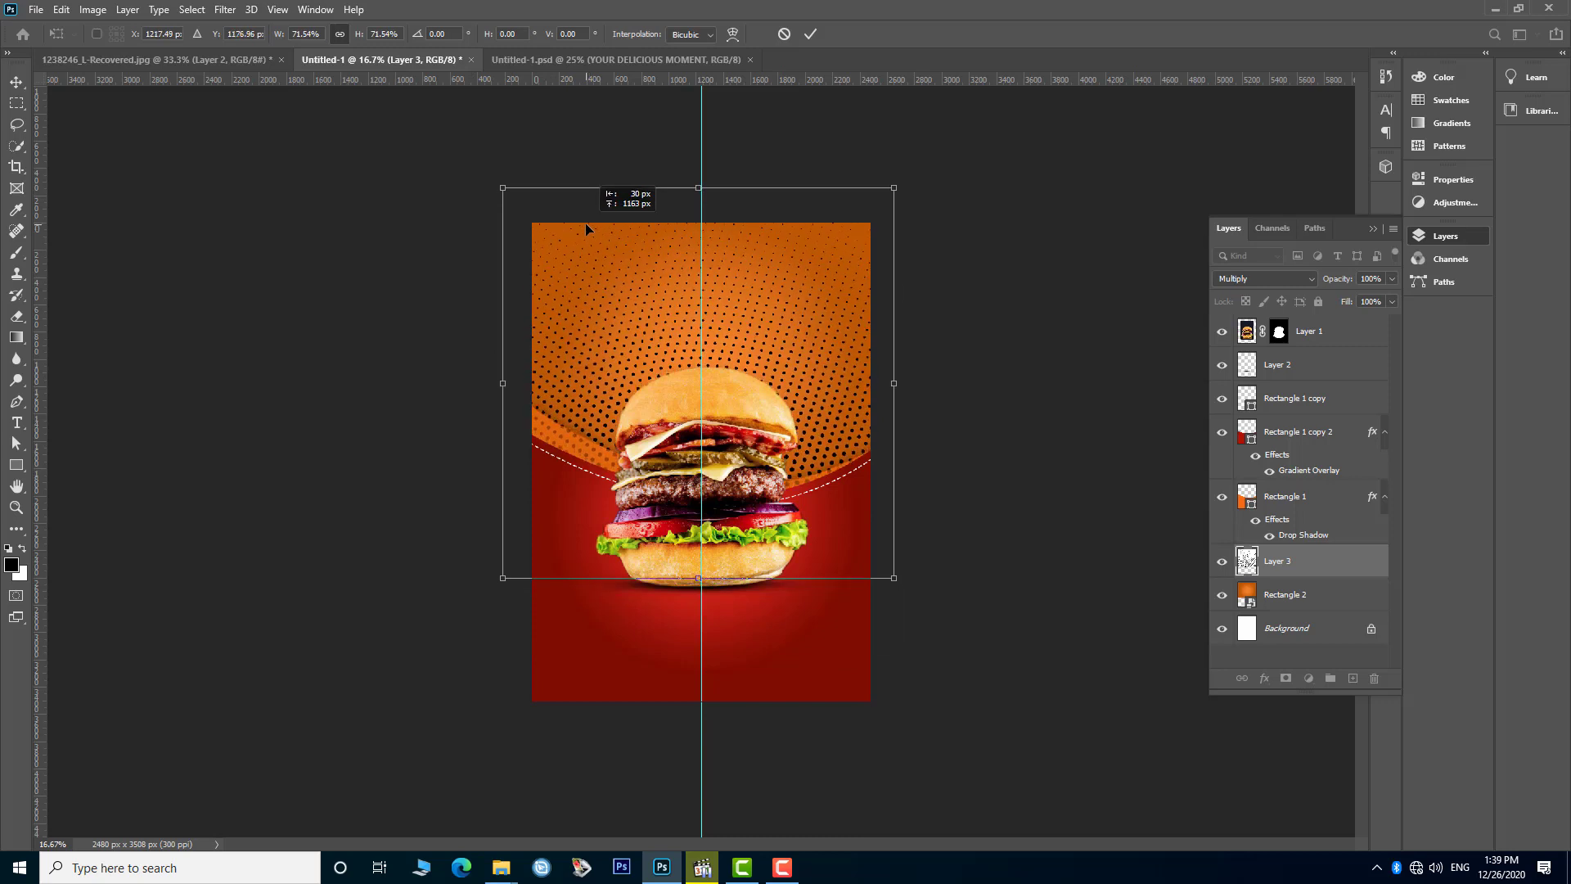
left_click_drag(586, 229, 582, 235)
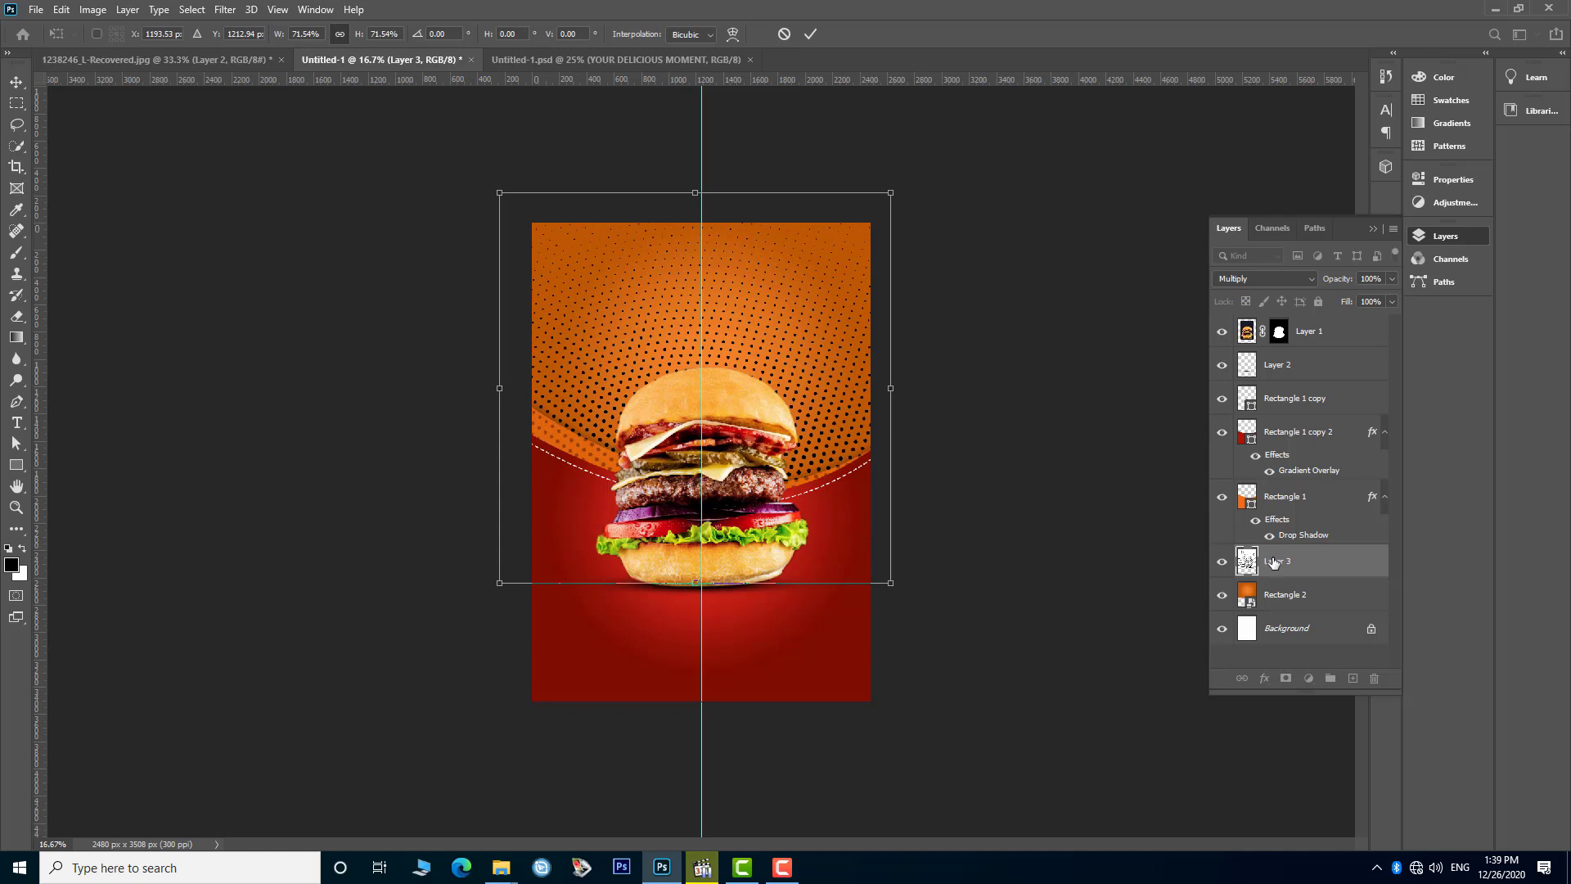
key("Return")
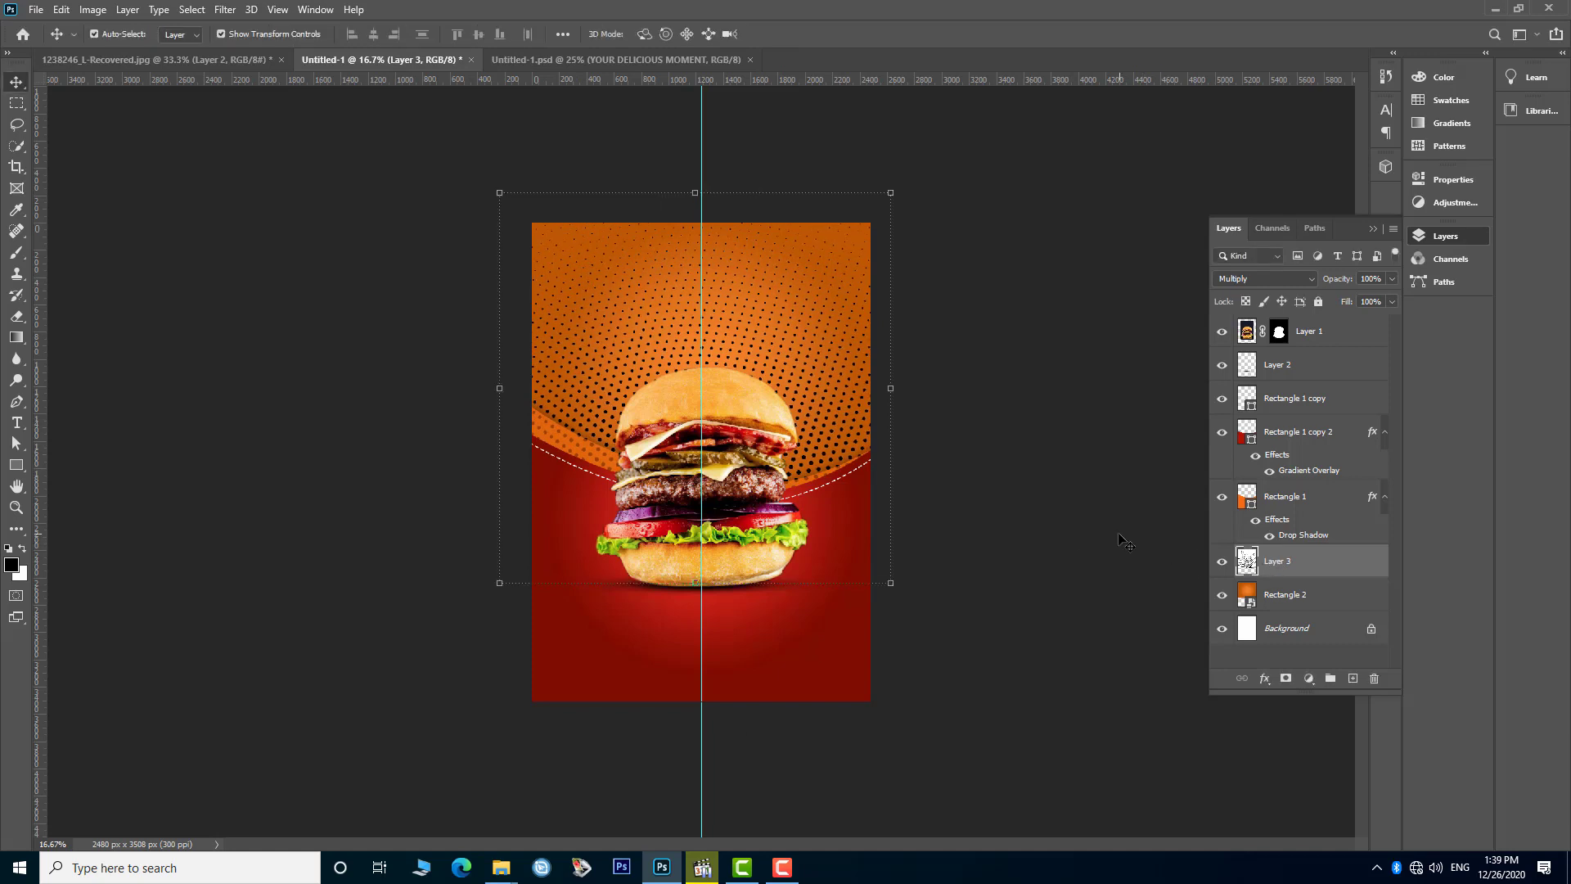
left_click(1252, 576, "alt")
- Create a clipping mask for Layer 3 onto the orange Rectangle 2, checking the curved band's visibility
right_click(1283, 566)
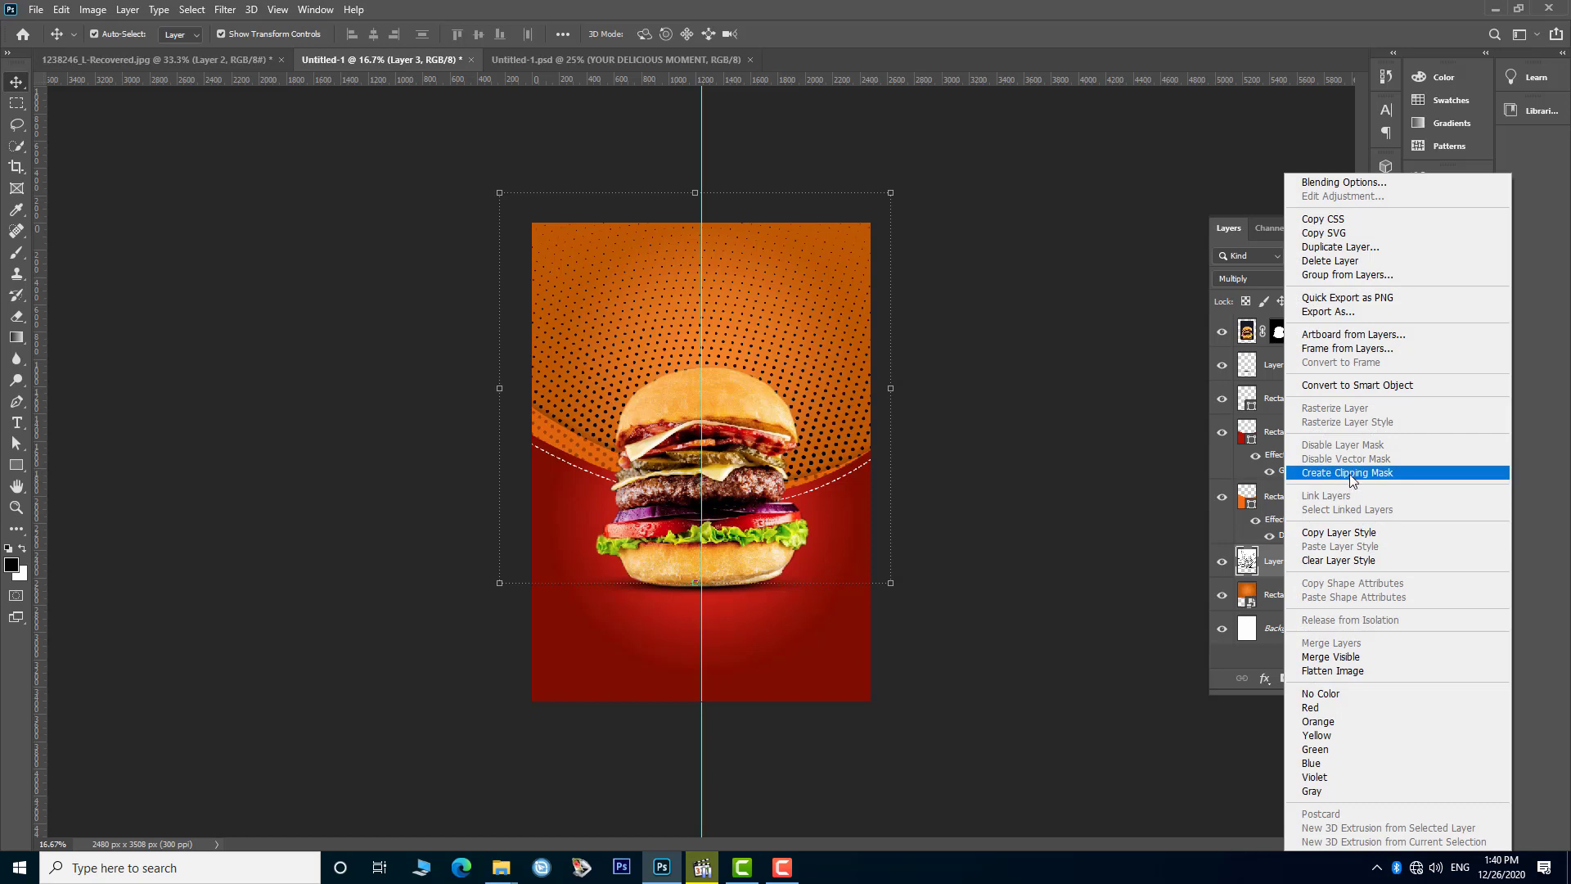
left_click(1349, 472)
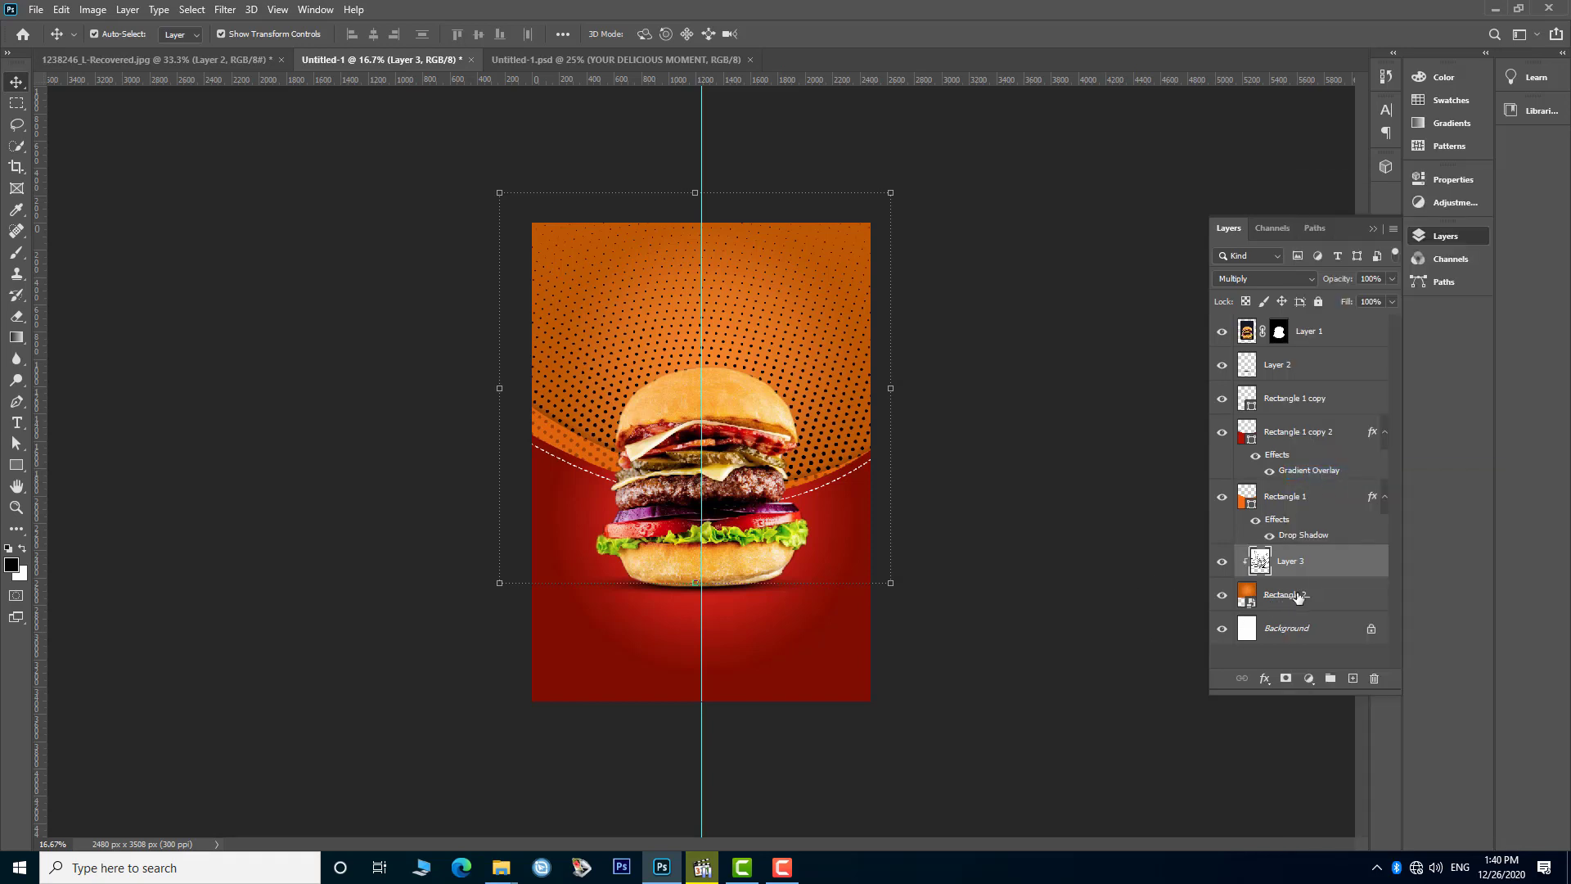
left_click(1224, 499)
left_click(1223, 498)
left_click(1285, 597)
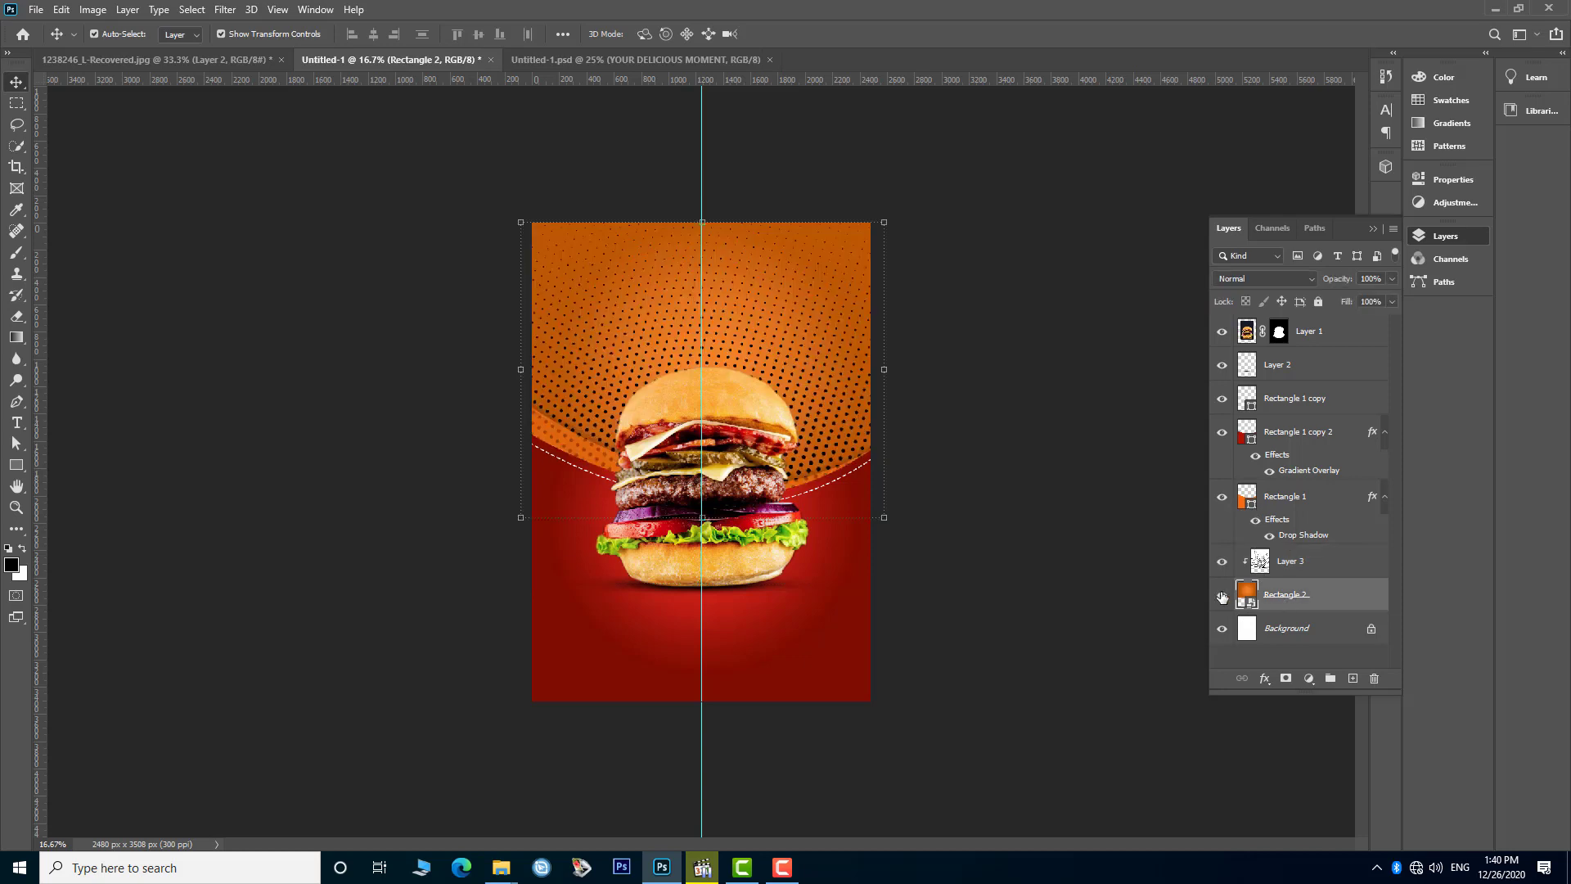
key("ctrl+equal")
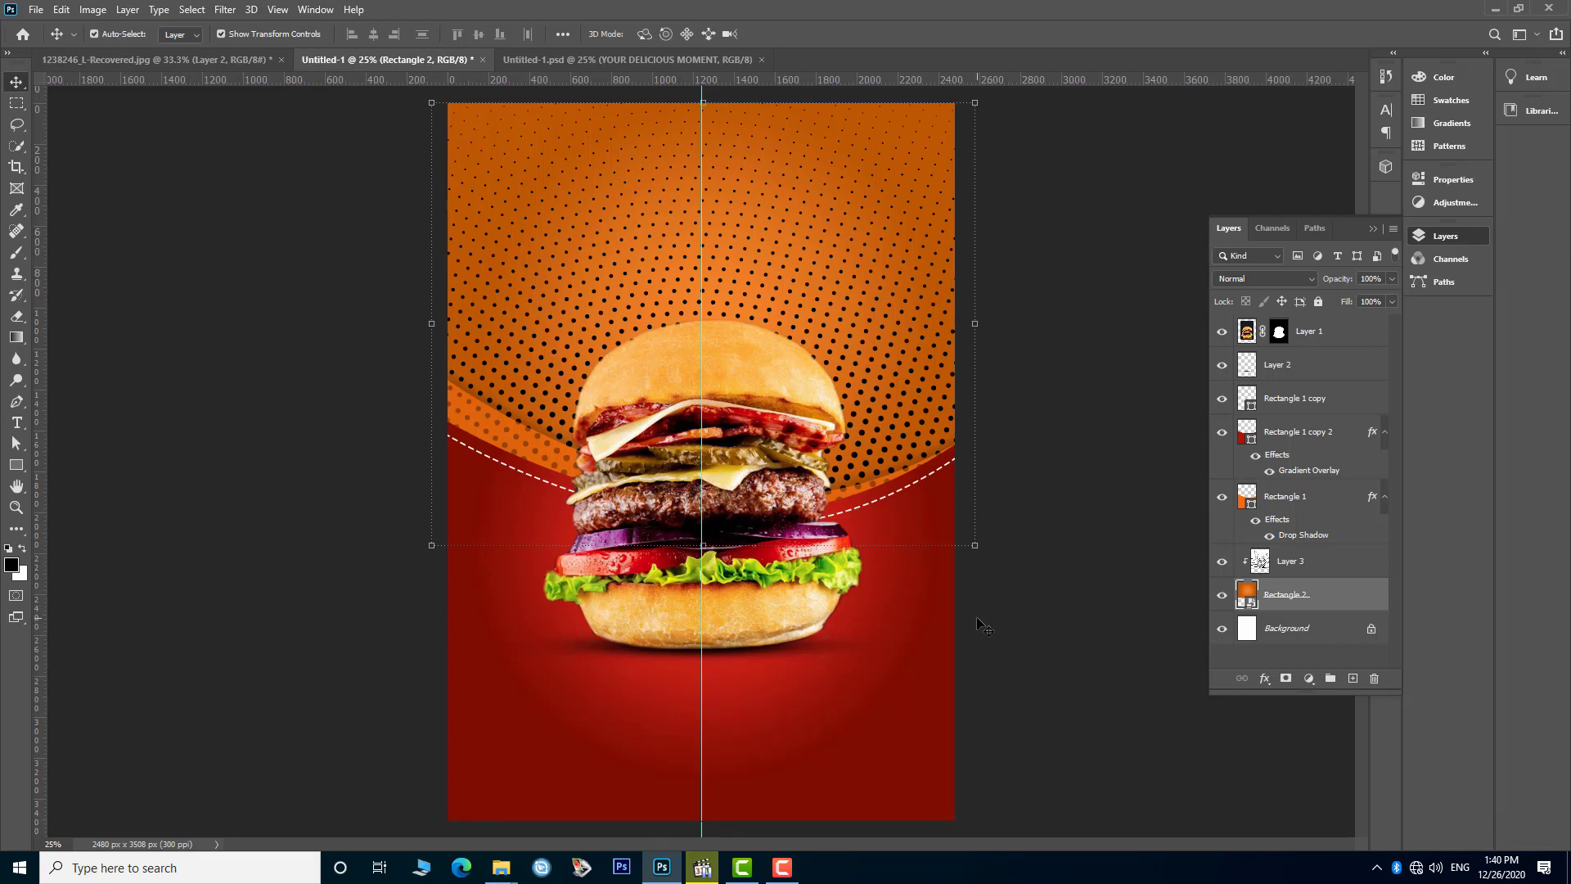
- Set the halftone Layer 3 to Multiply at 12% opacity
left_click(1291, 563)
left_click(1264, 278)
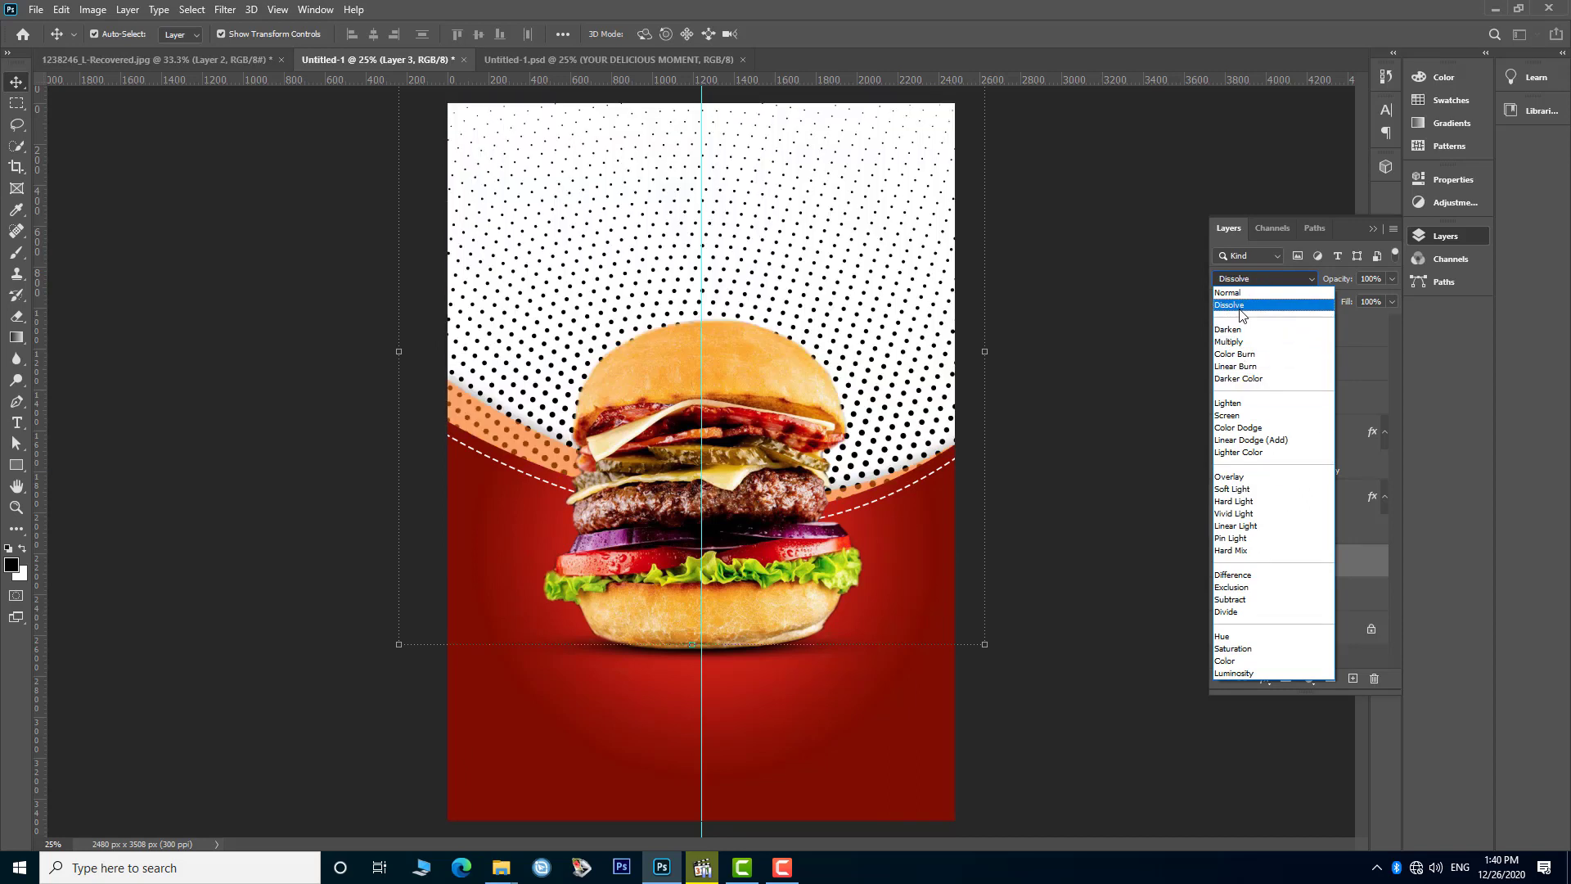
left_click(1243, 343)
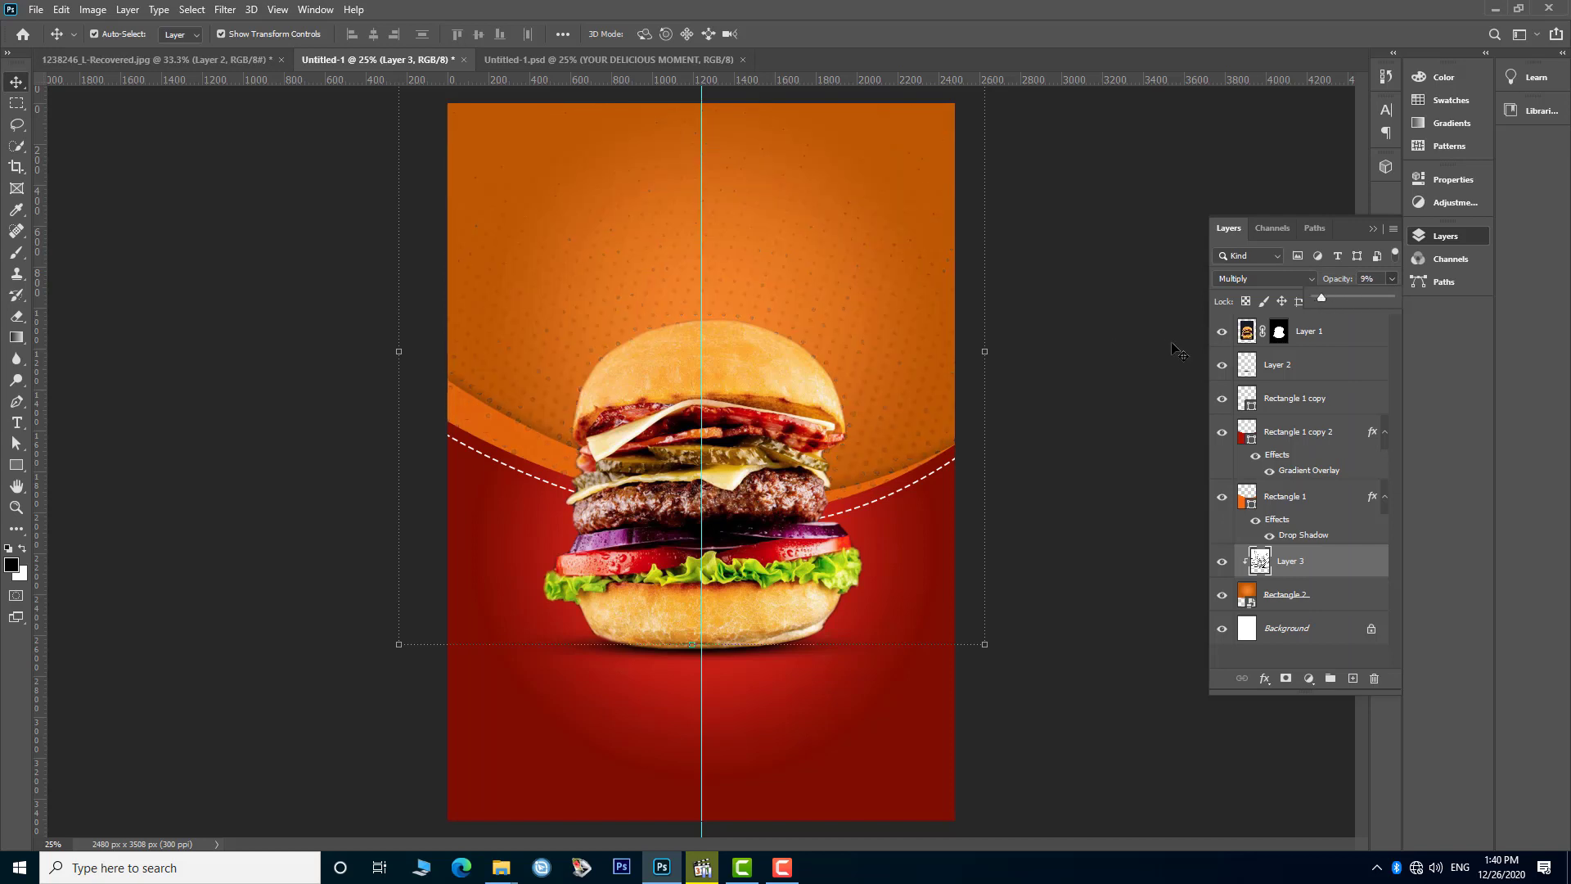
left_click(1126, 362)
key("ctrl+minus")
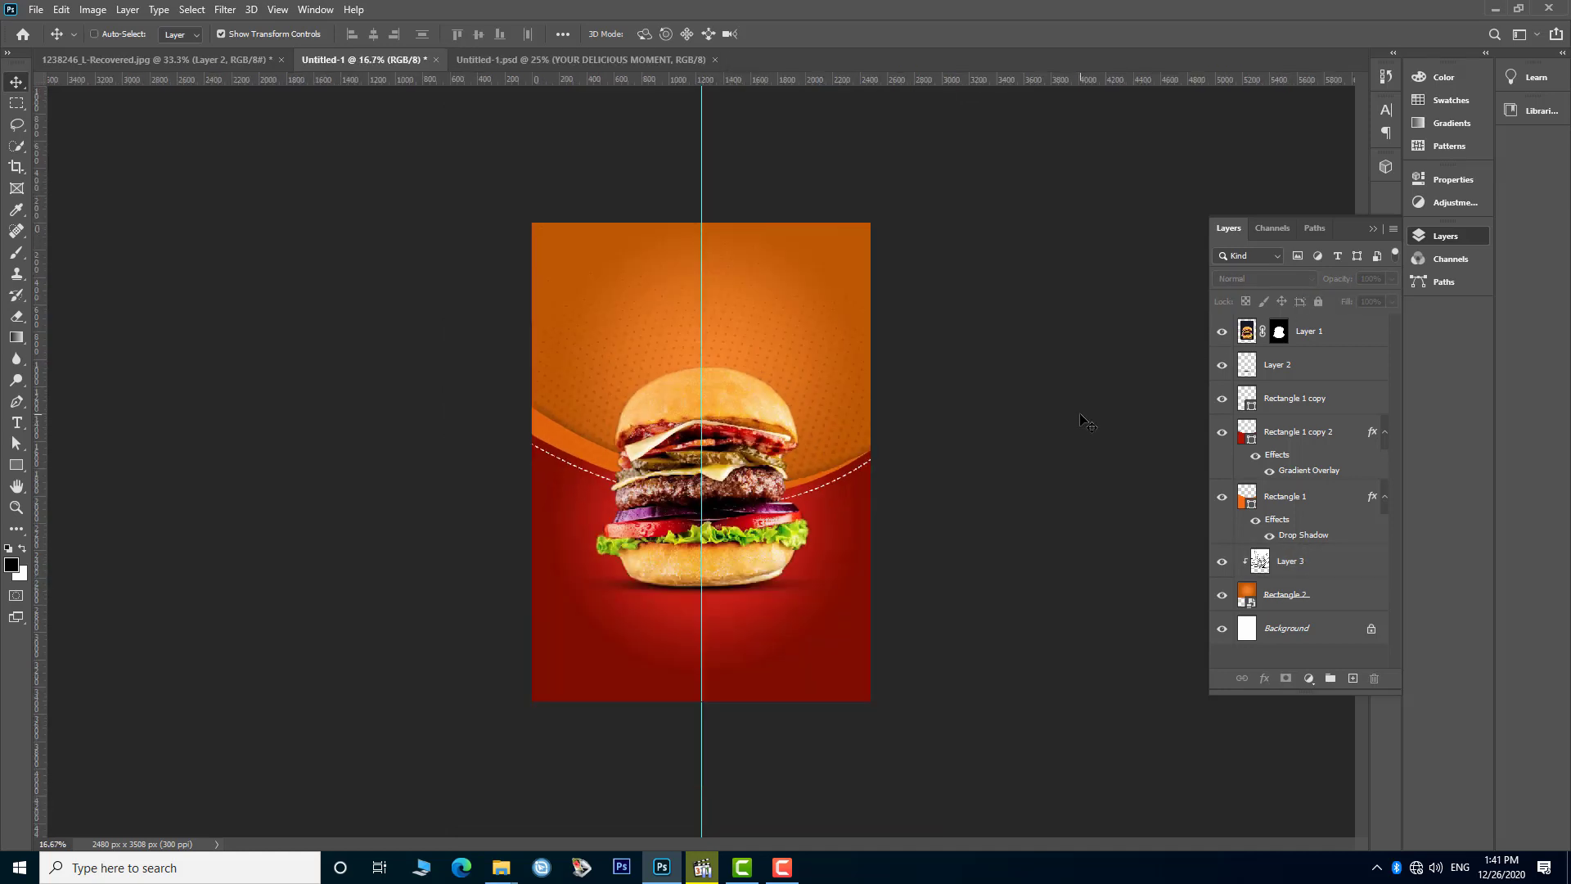
- Convert the red curved shape to a smart object and place a halftone layer duplicate above it
left_click(859, 589, "ctrl")
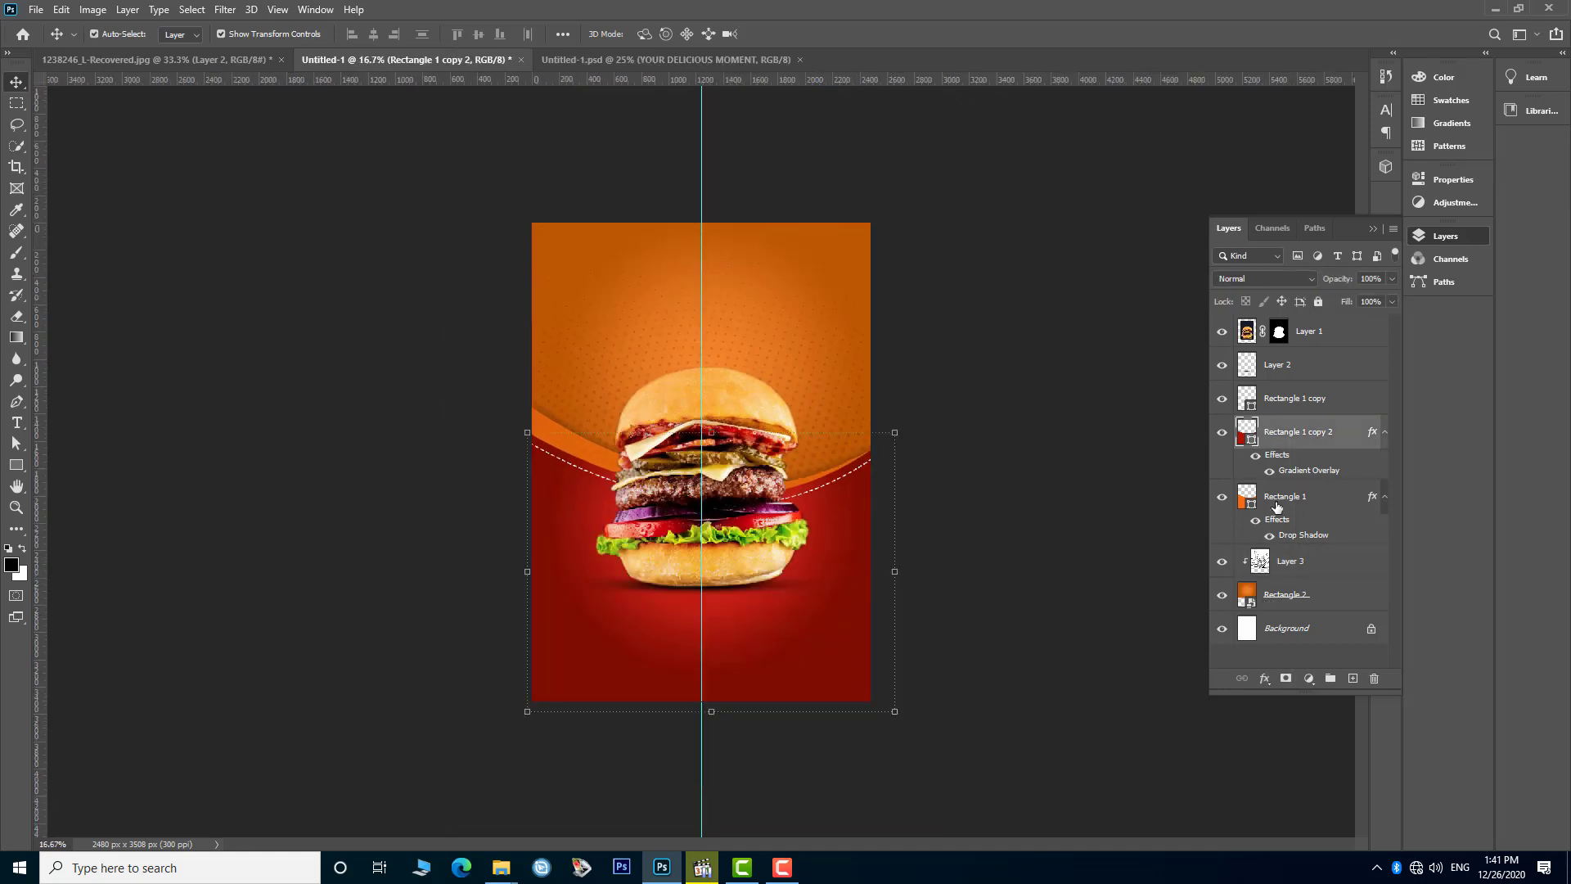
right_click(1291, 439)
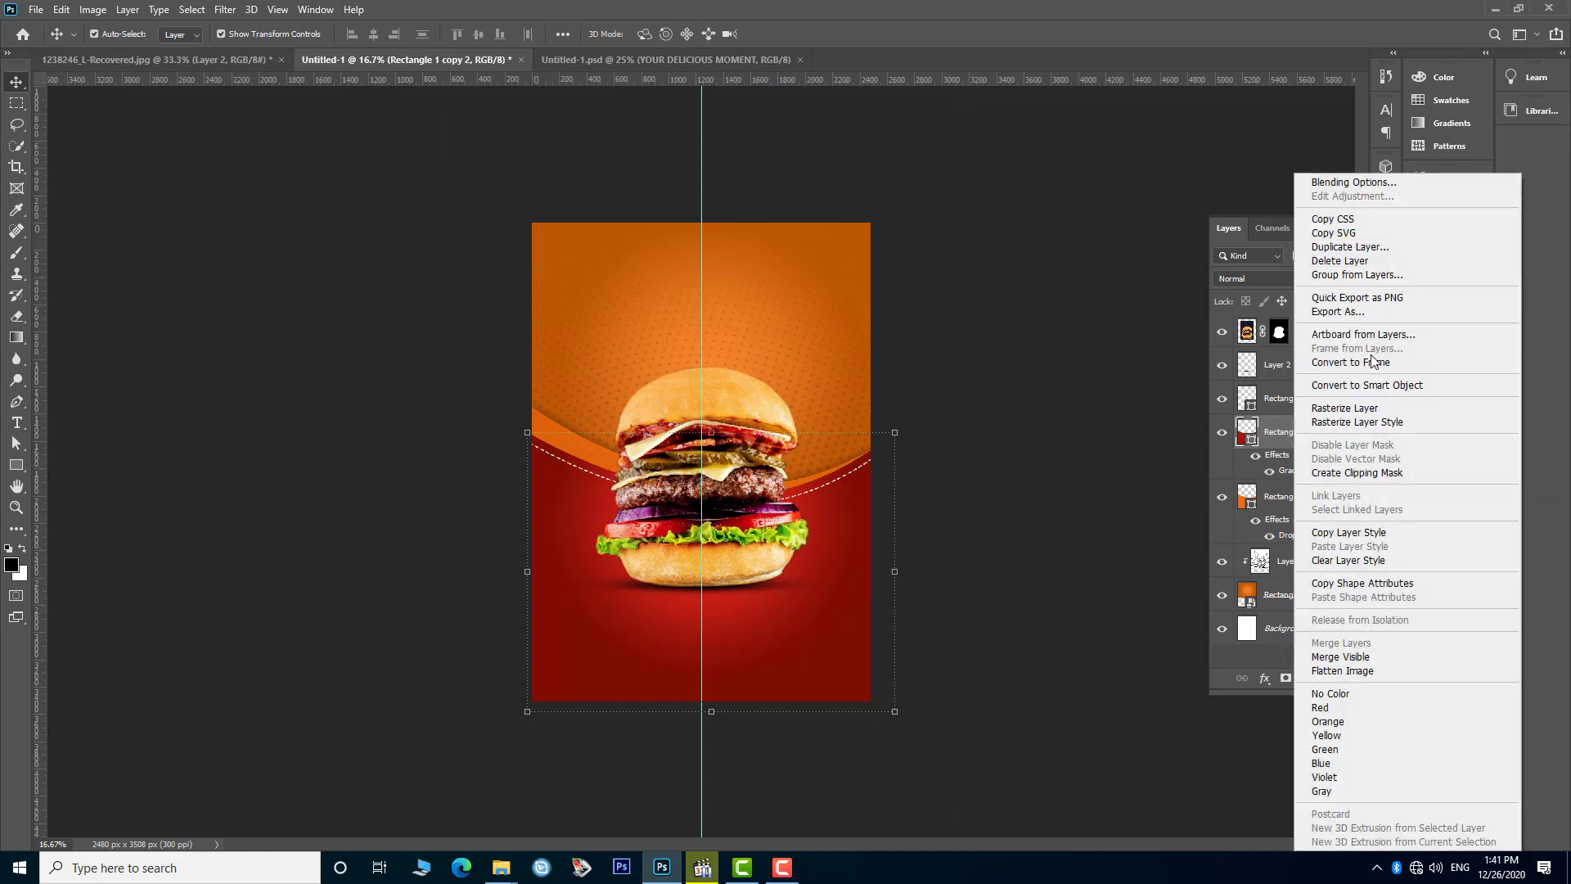
left_click(1375, 384)
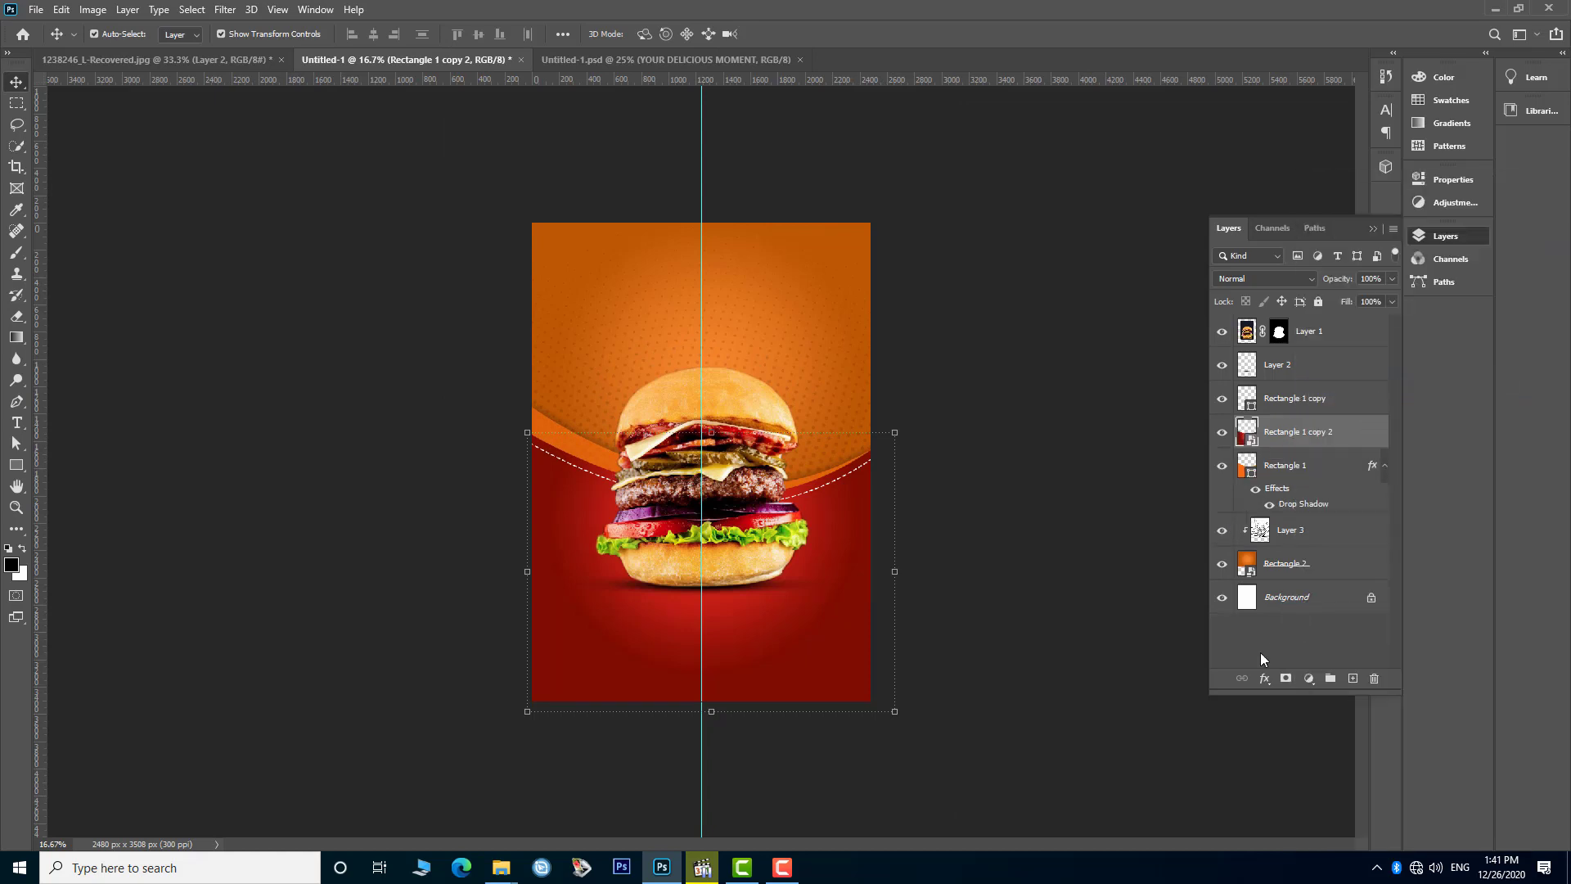
left_click(1286, 533)
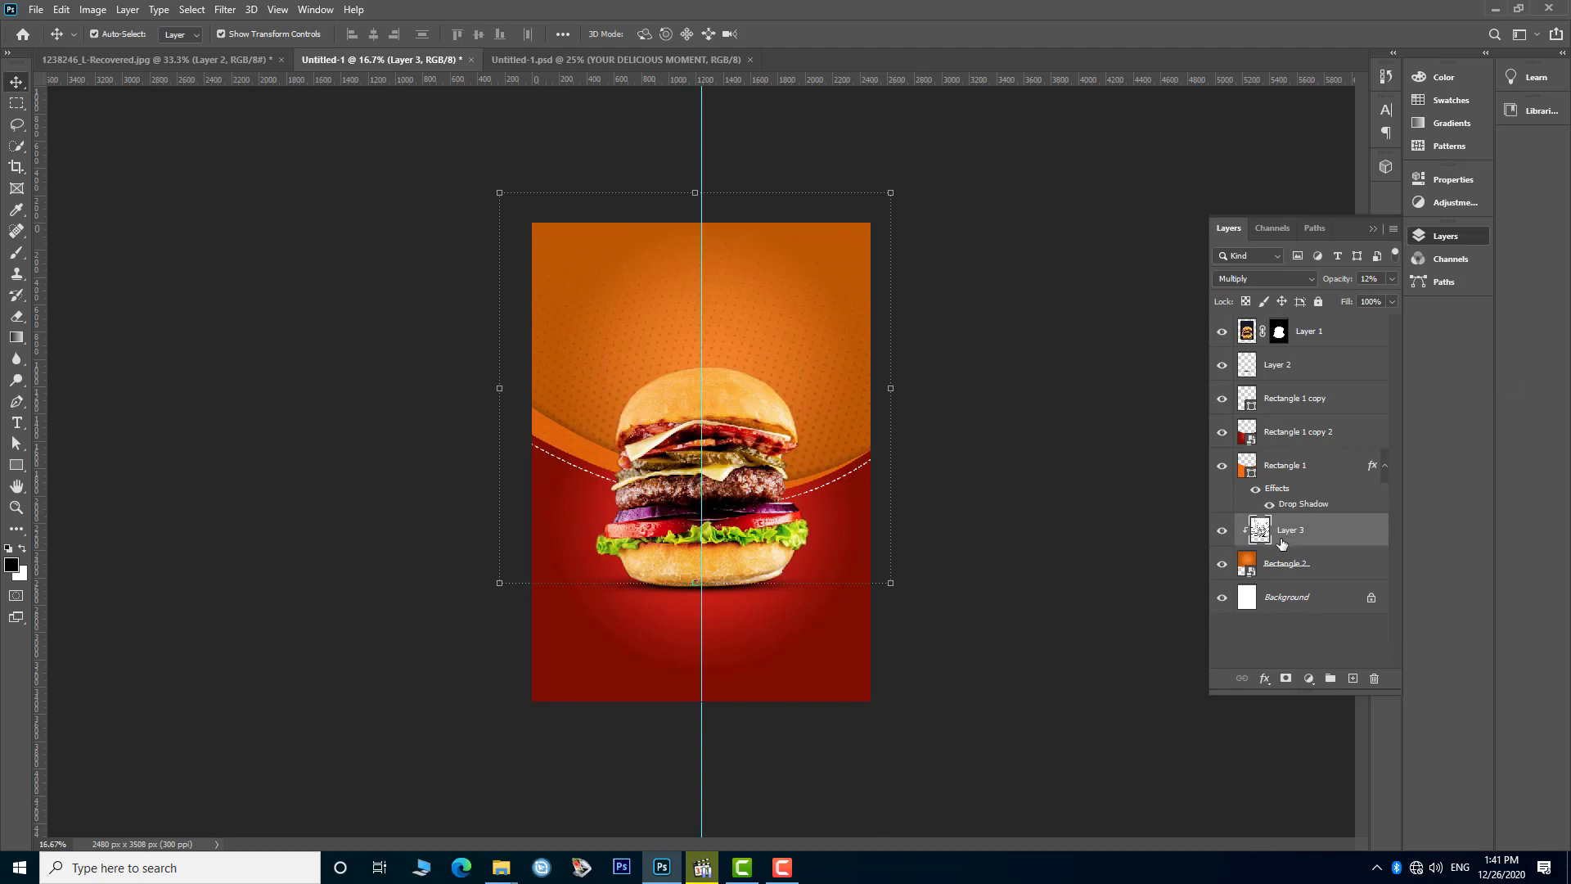
left_click_drag(1285, 536, 1353, 679)
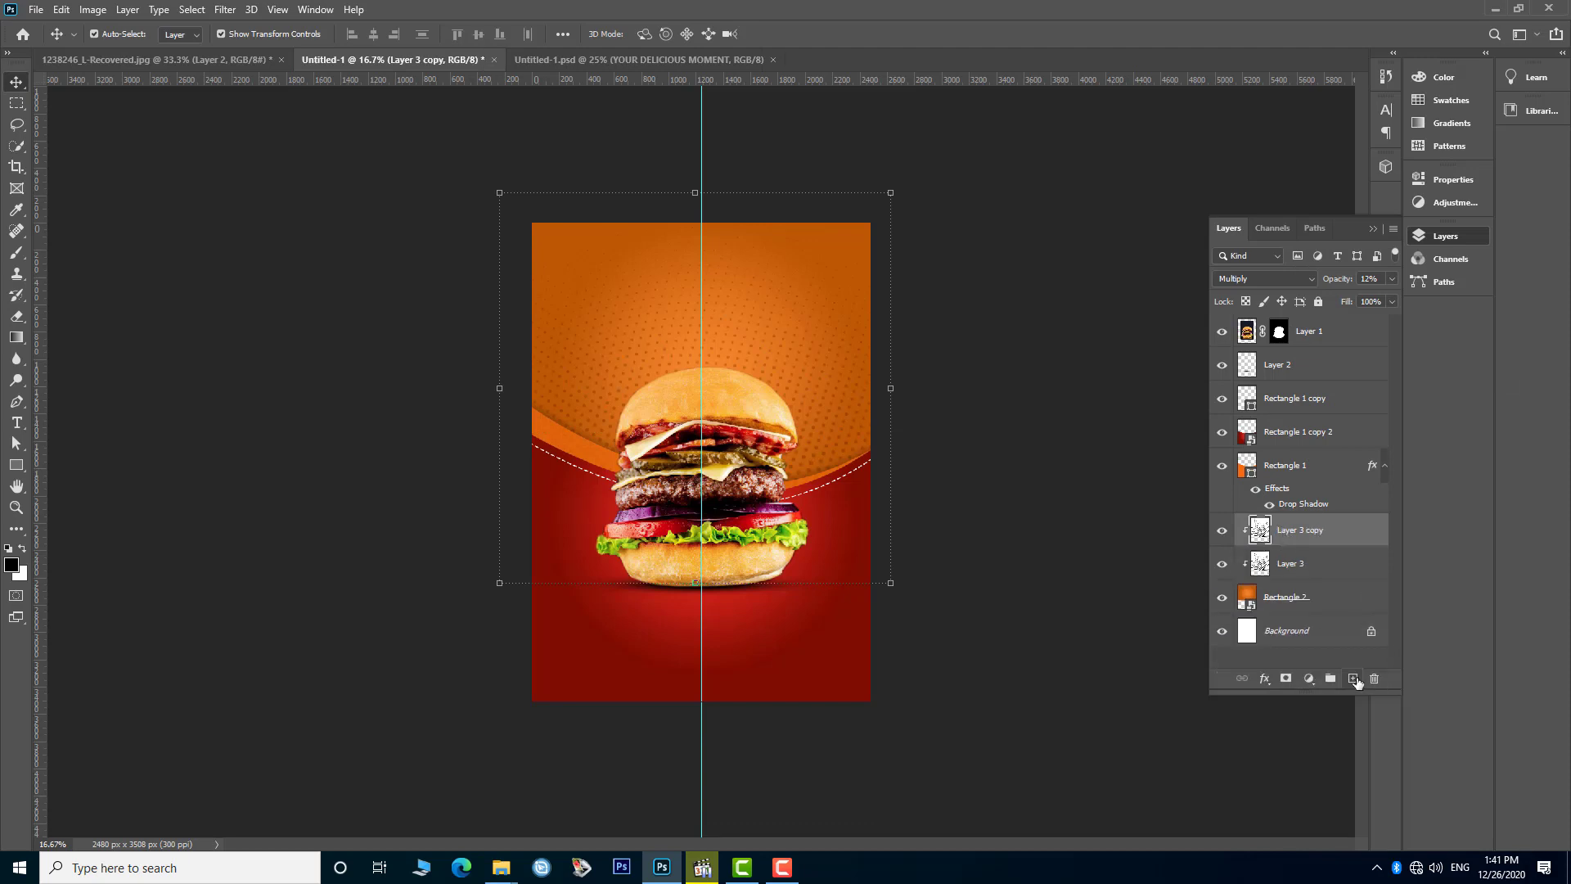
left_click_drag(1285, 530, 1283, 427)
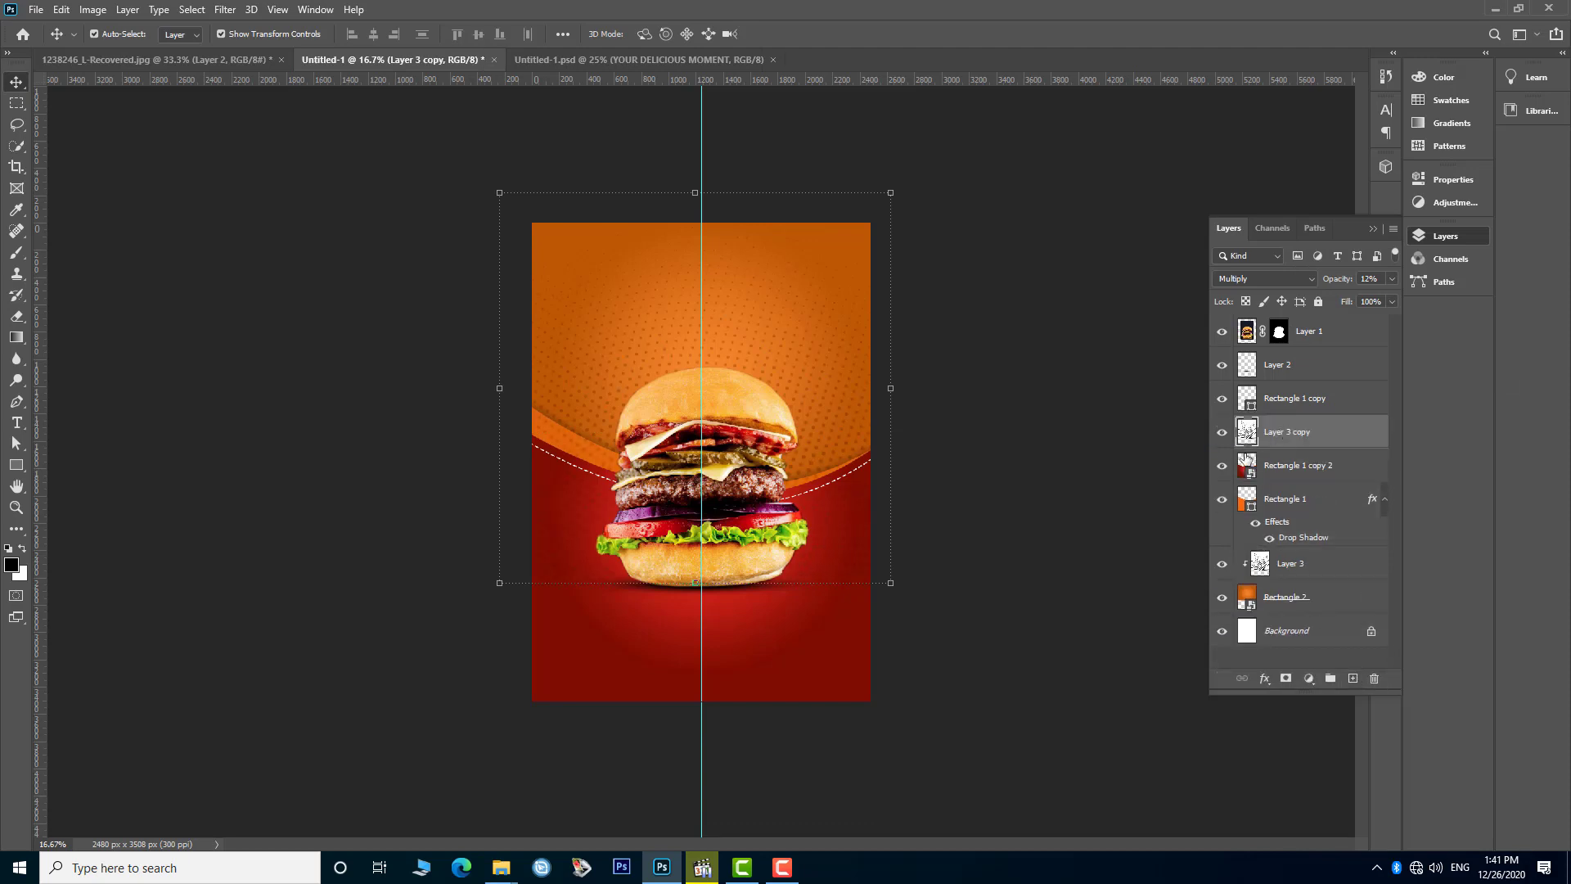
mouse_move(851, 543)
left_mouse_down()
mouse_move(842, 701)
mouse_move(836, 661)
left_mouse_up()
- Rotate the halftone copy 180°, move it over the red area, clip it to the shape, and shrink it
key("ctrl+t")
right_click(817, 653)
left_click(859, 582)
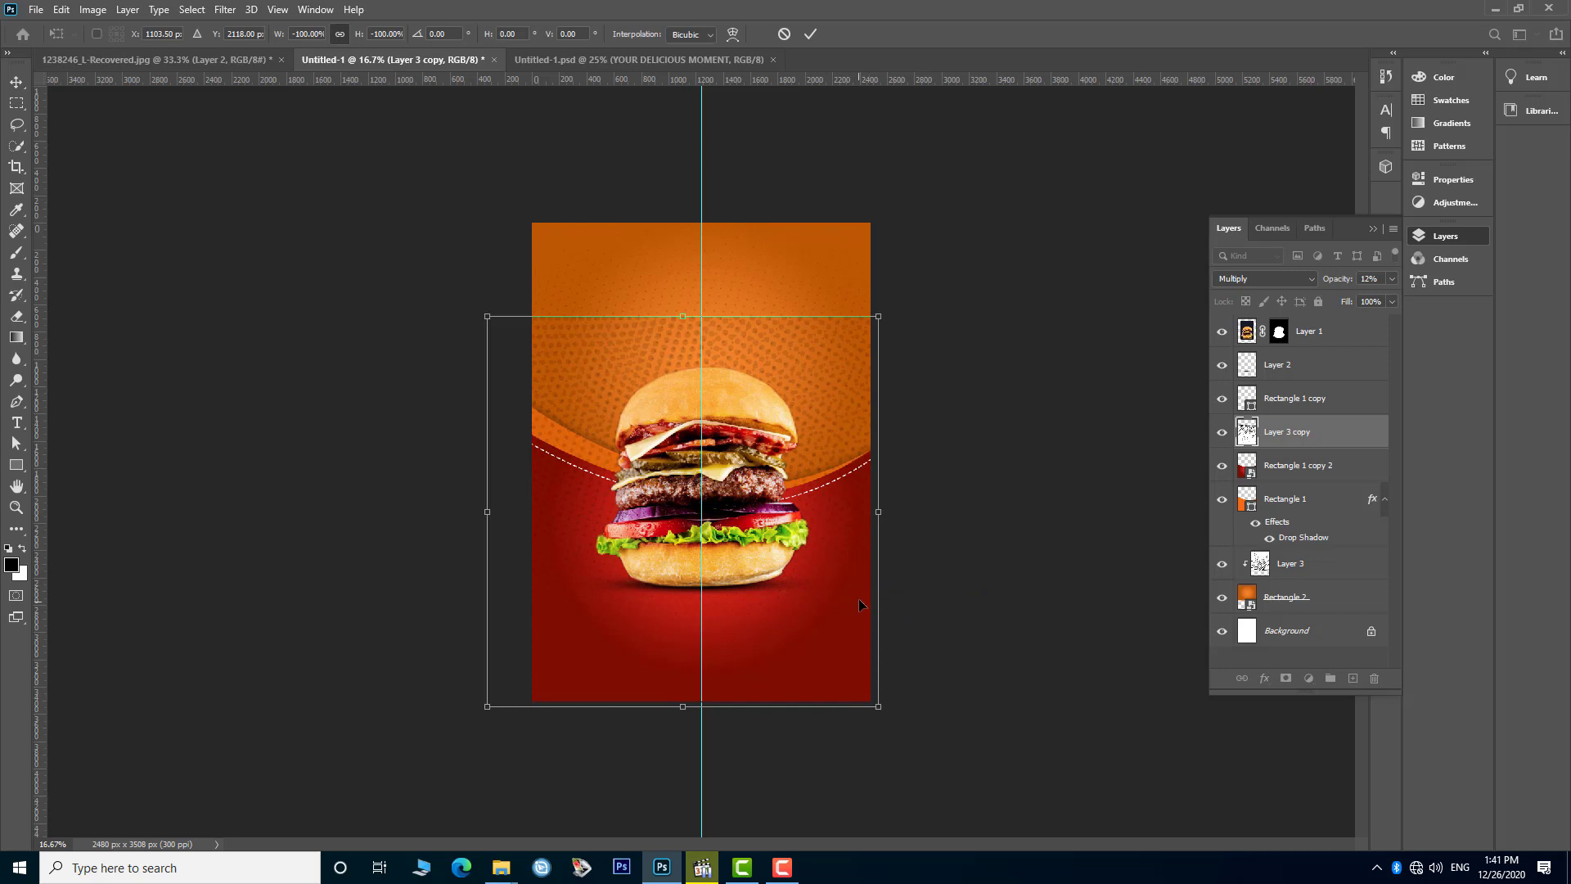
mouse_move(851, 502)
left_mouse_down()
mouse_move(847, 655)
mouse_move(848, 629)
left_mouse_up()
key("Return")
left_click(1254, 448, "alt")
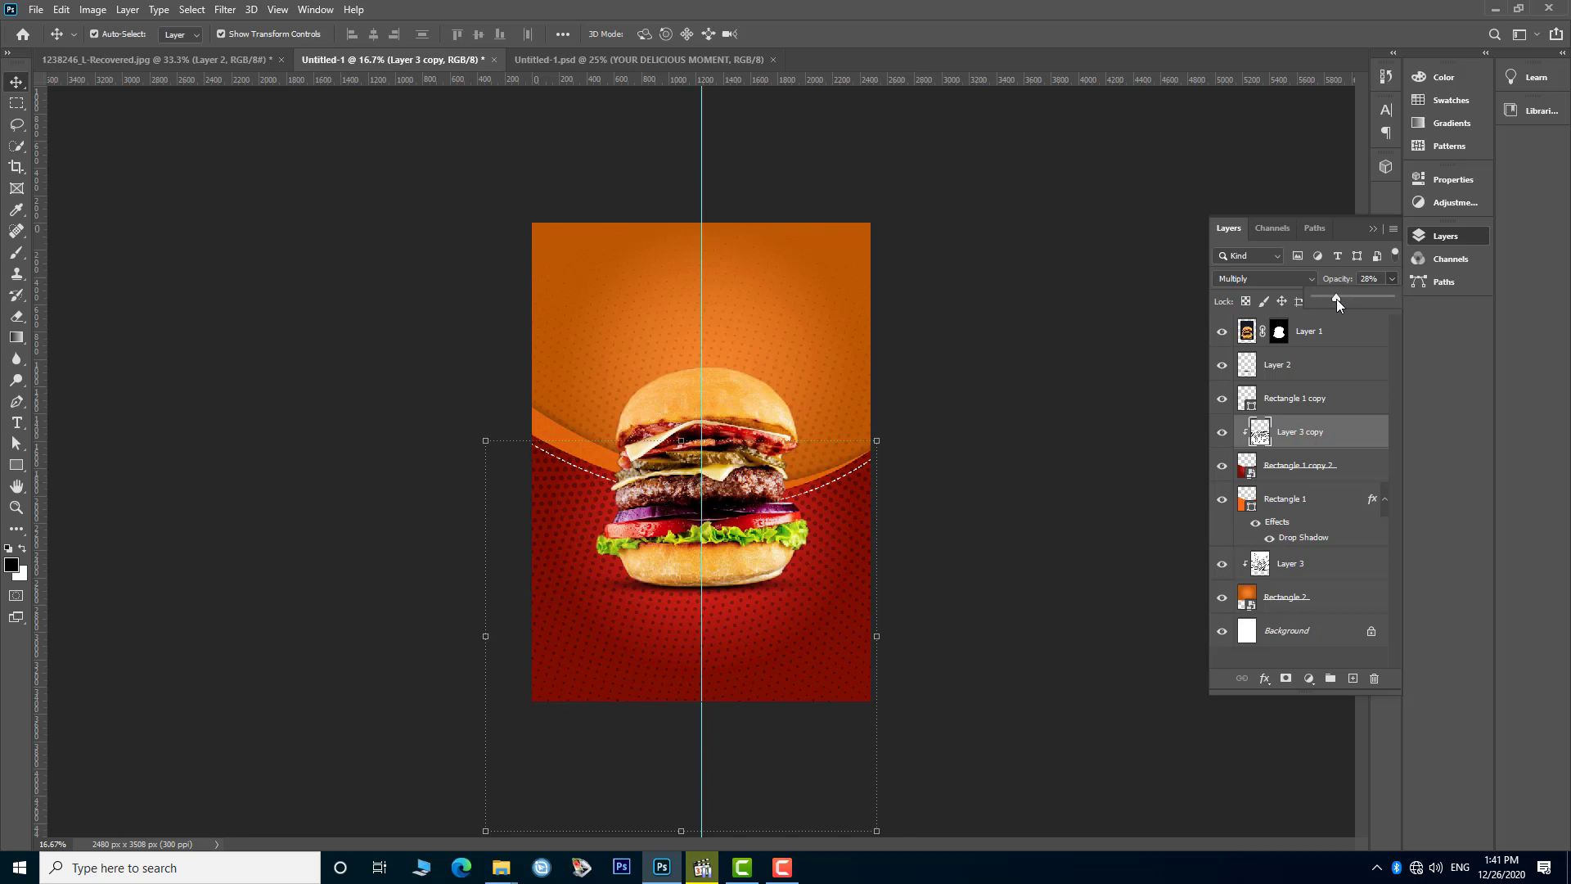
left_click_drag(473, 817, 517, 774)
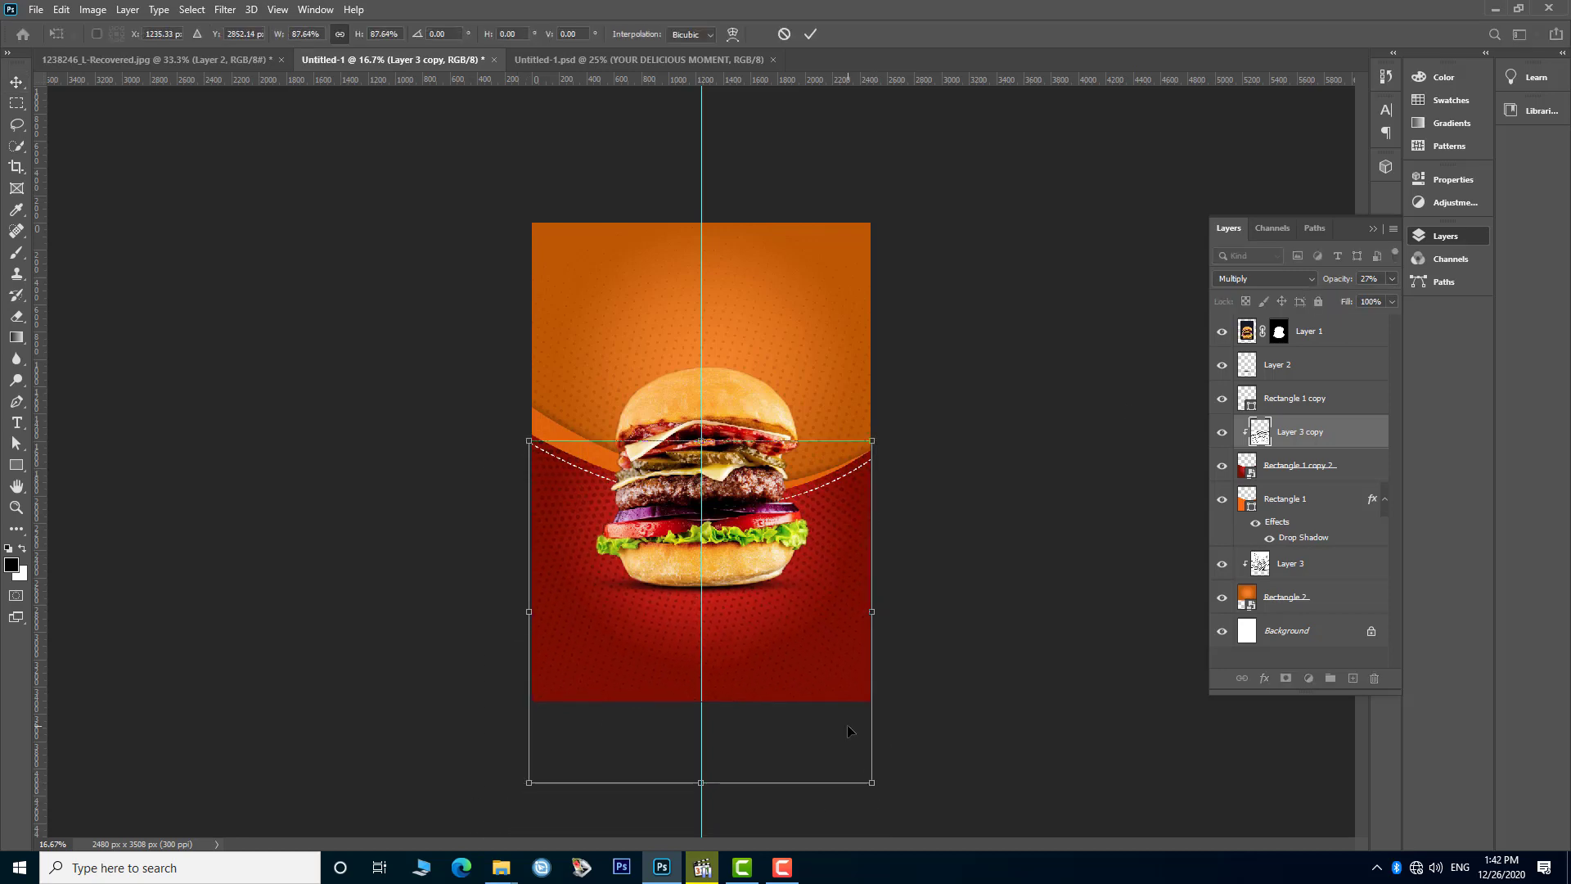
key("Return")
left_click(1008, 685)
key("ctrl+plus")
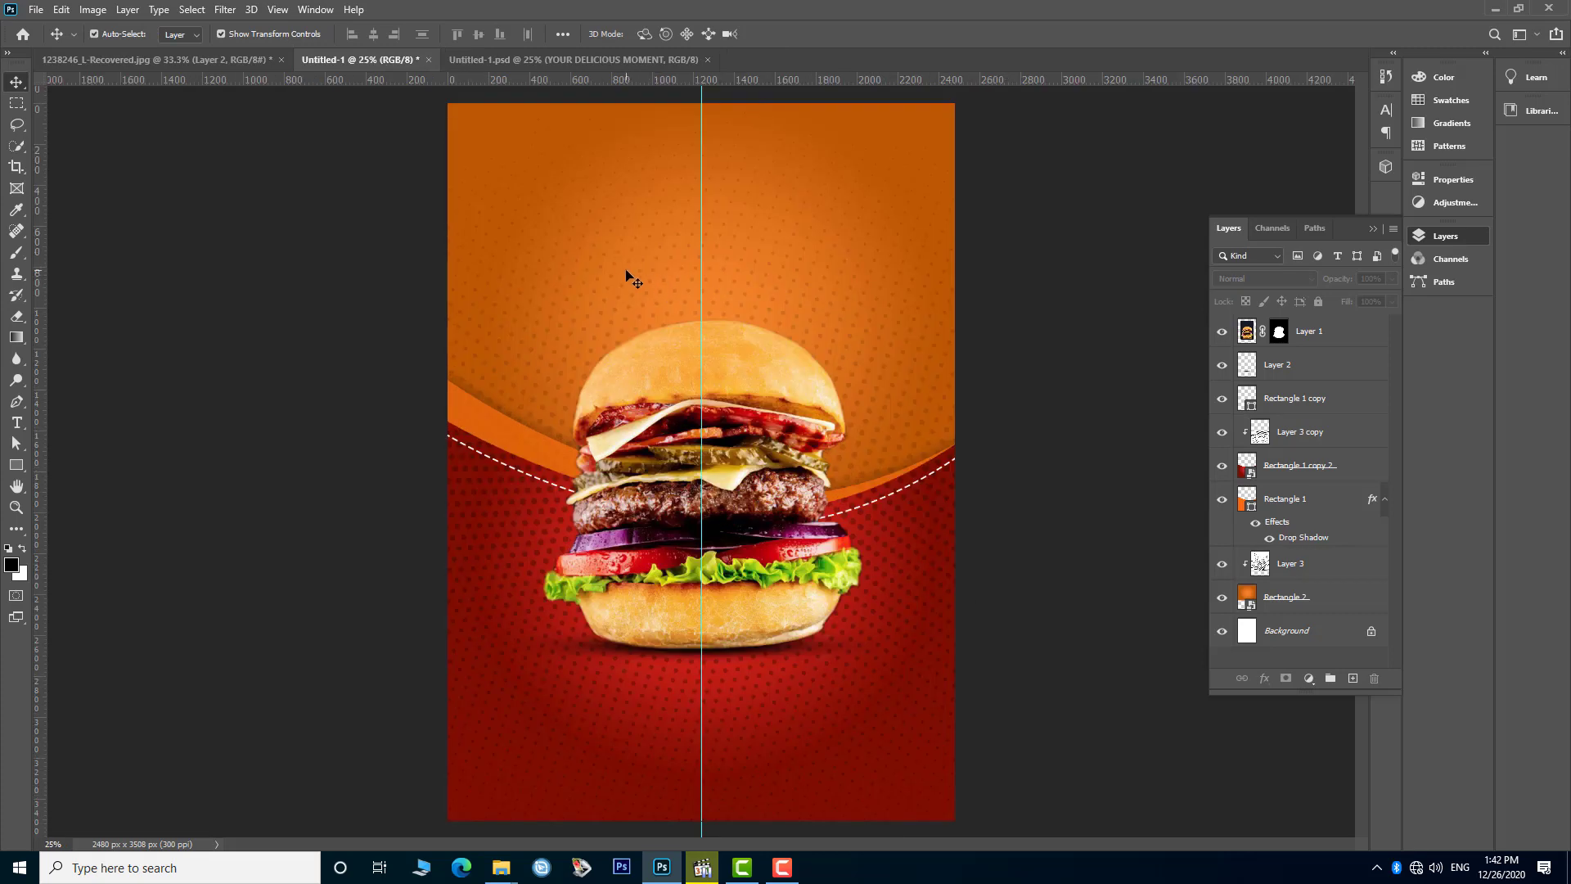
- Add a new text layer near the poster's top set in Brush Script MT
key("t")
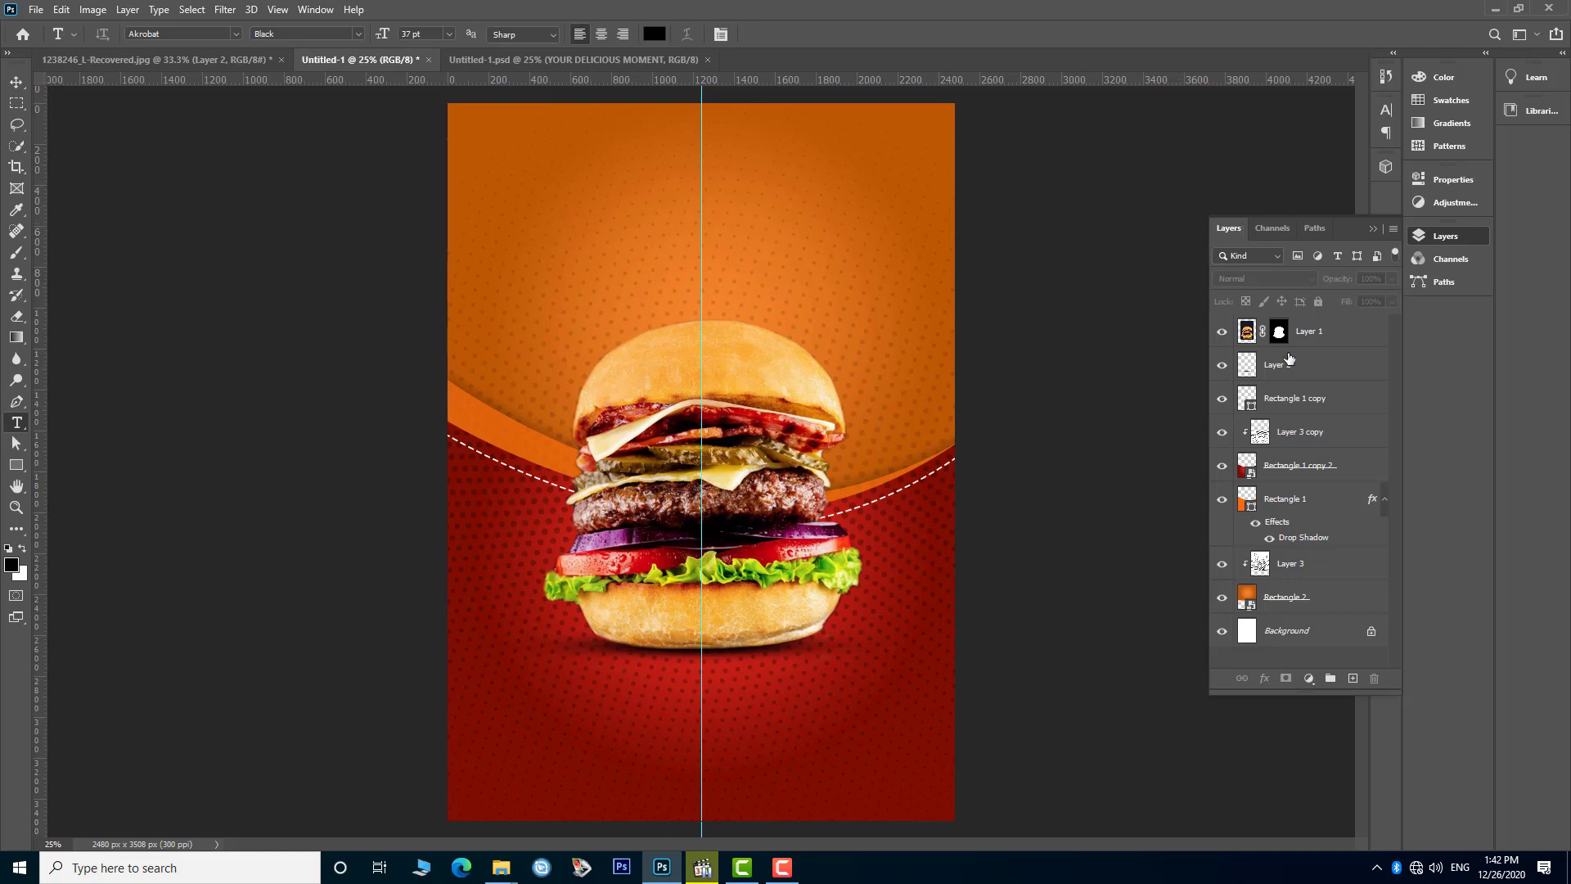
left_click(1301, 336)
left_click(579, 196)
left_click(370, 62)
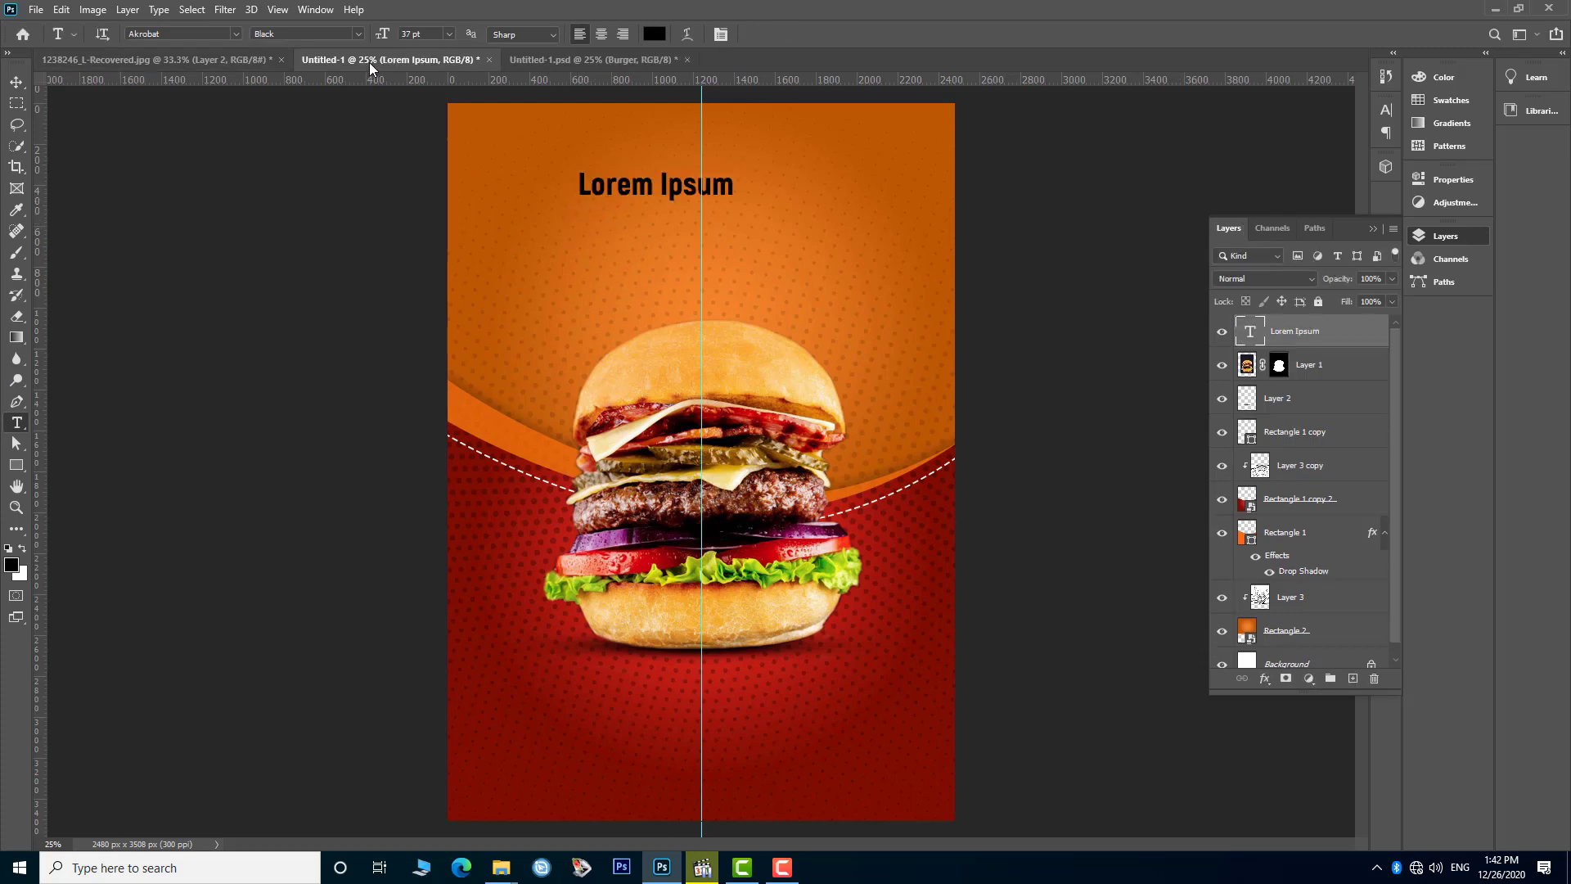
left_click_drag(370, 62, 586, 44)
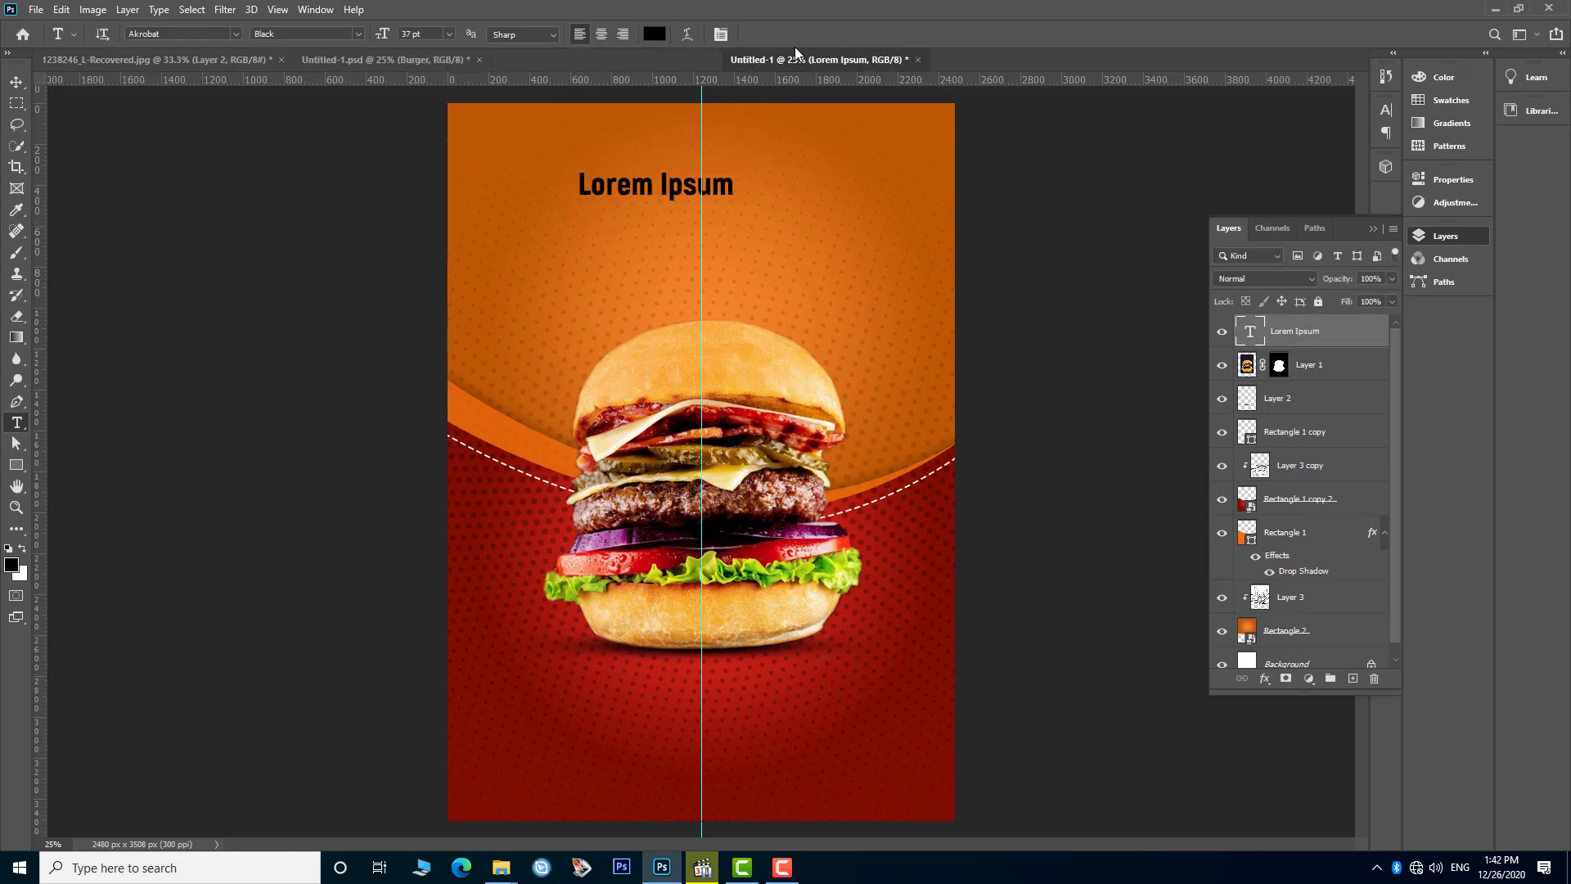
double_click(687, 183)
key("ctrl+a")
left_click(190, 34)
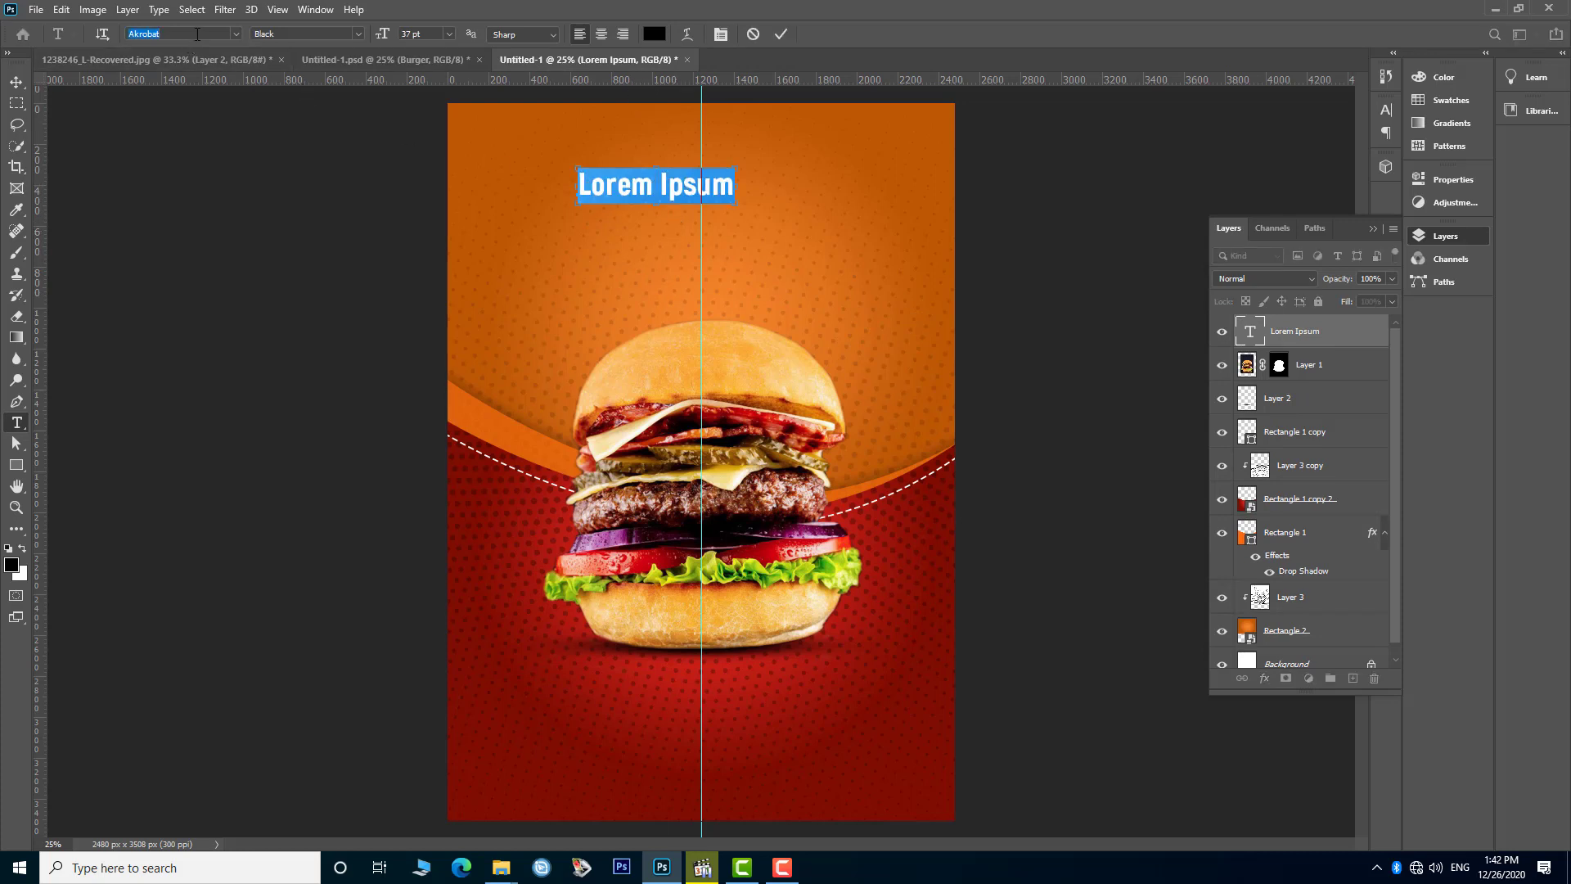
type("brush")
left_click(219, 77)
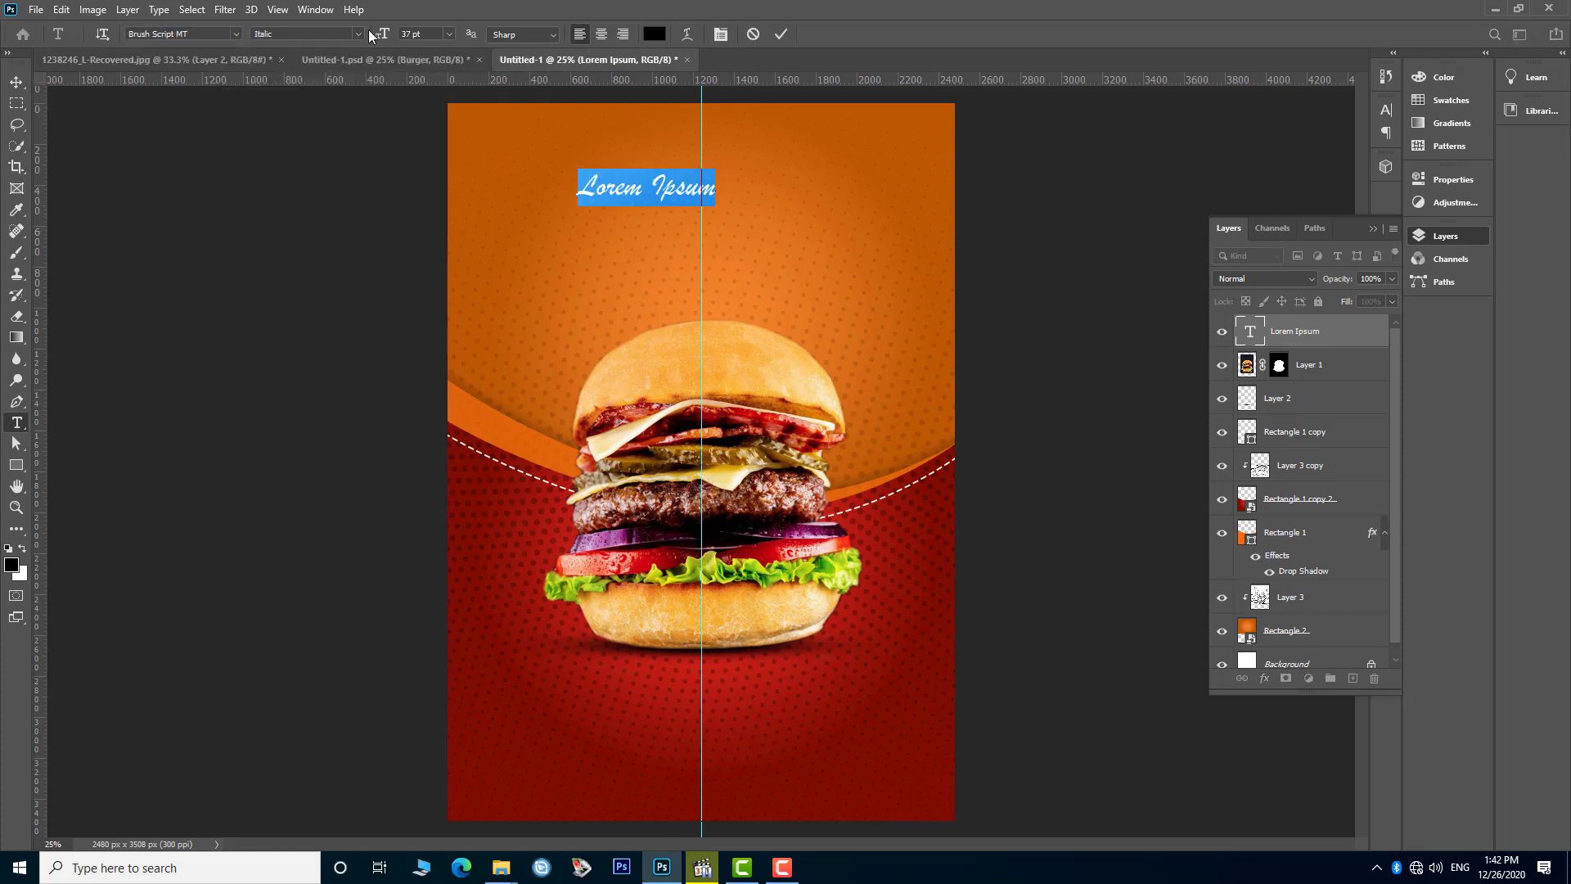
- Type 'Burger' at 178 pt and move it lower on the poster
left_click_drag(381, 34, 720, 101)
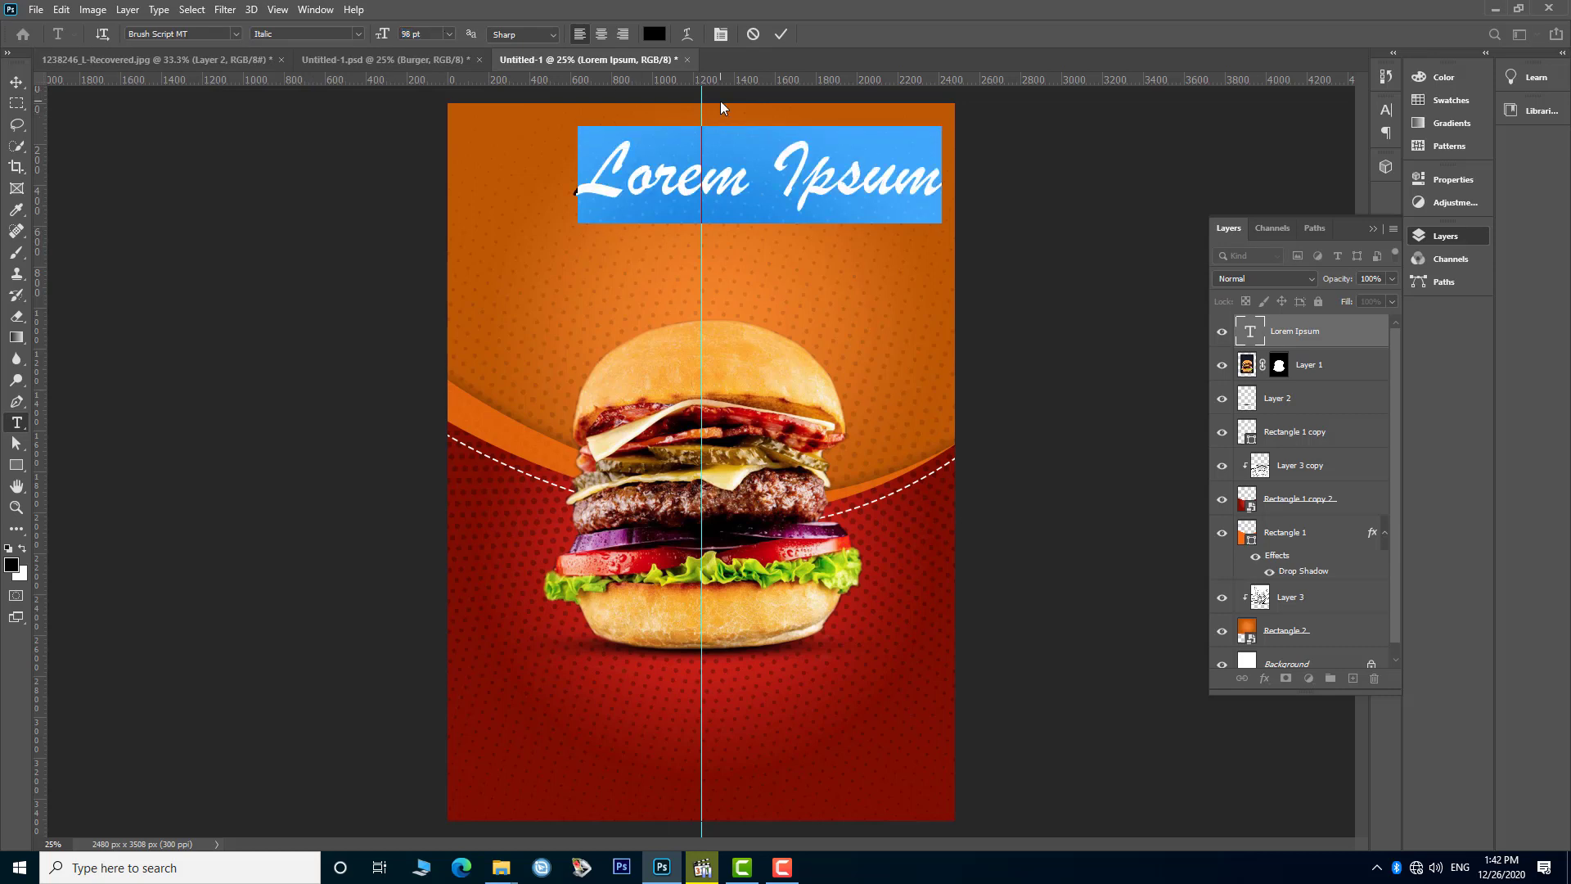
type("Bur")
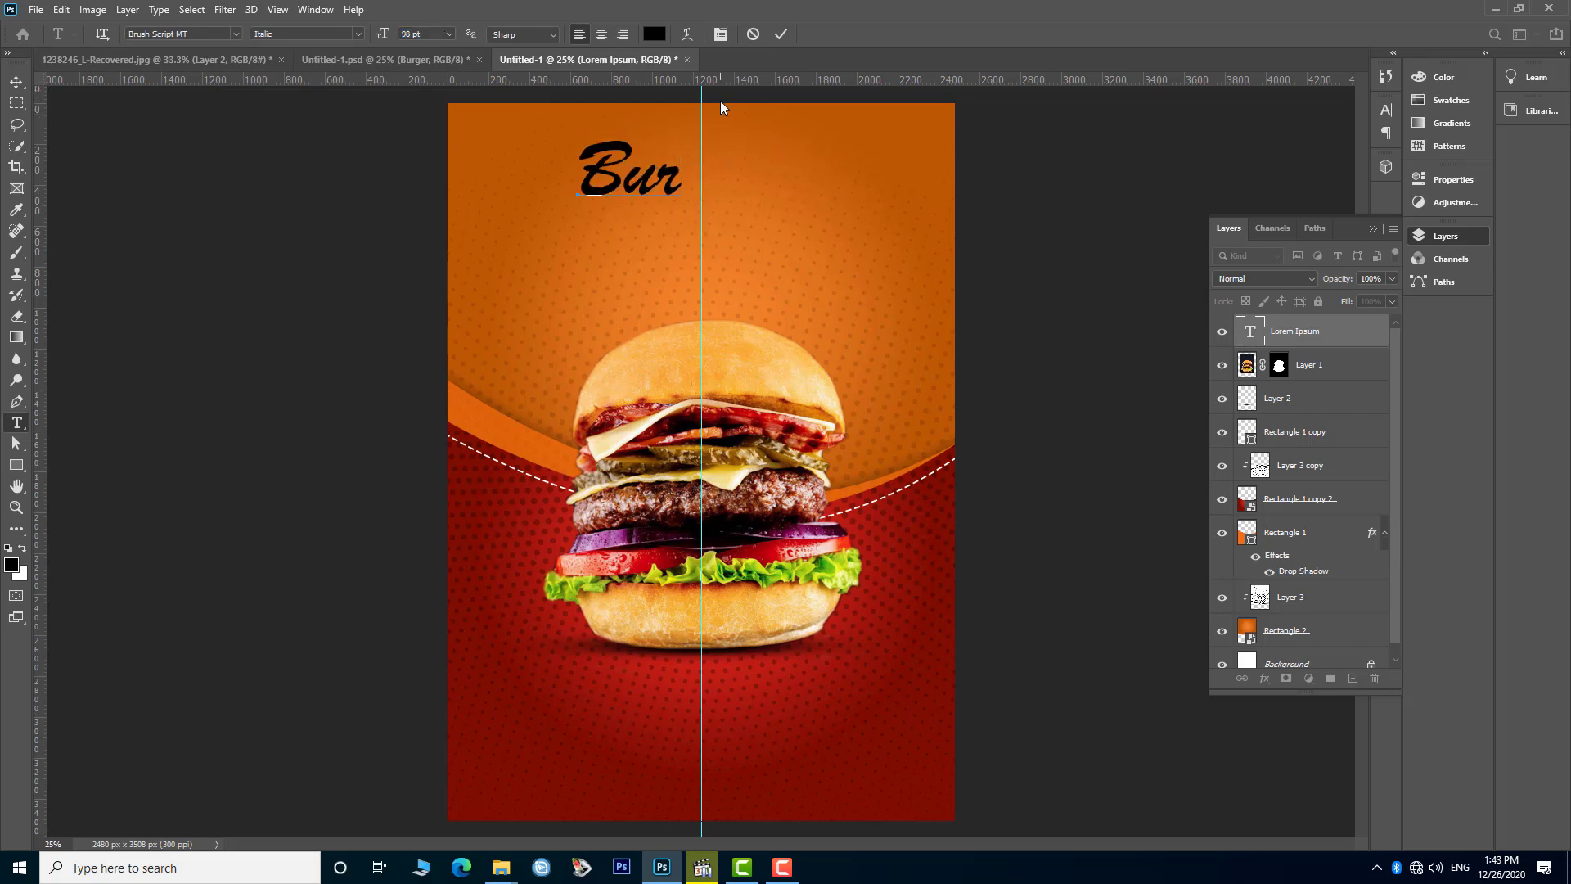
type("ger")
key("ctrl+a")
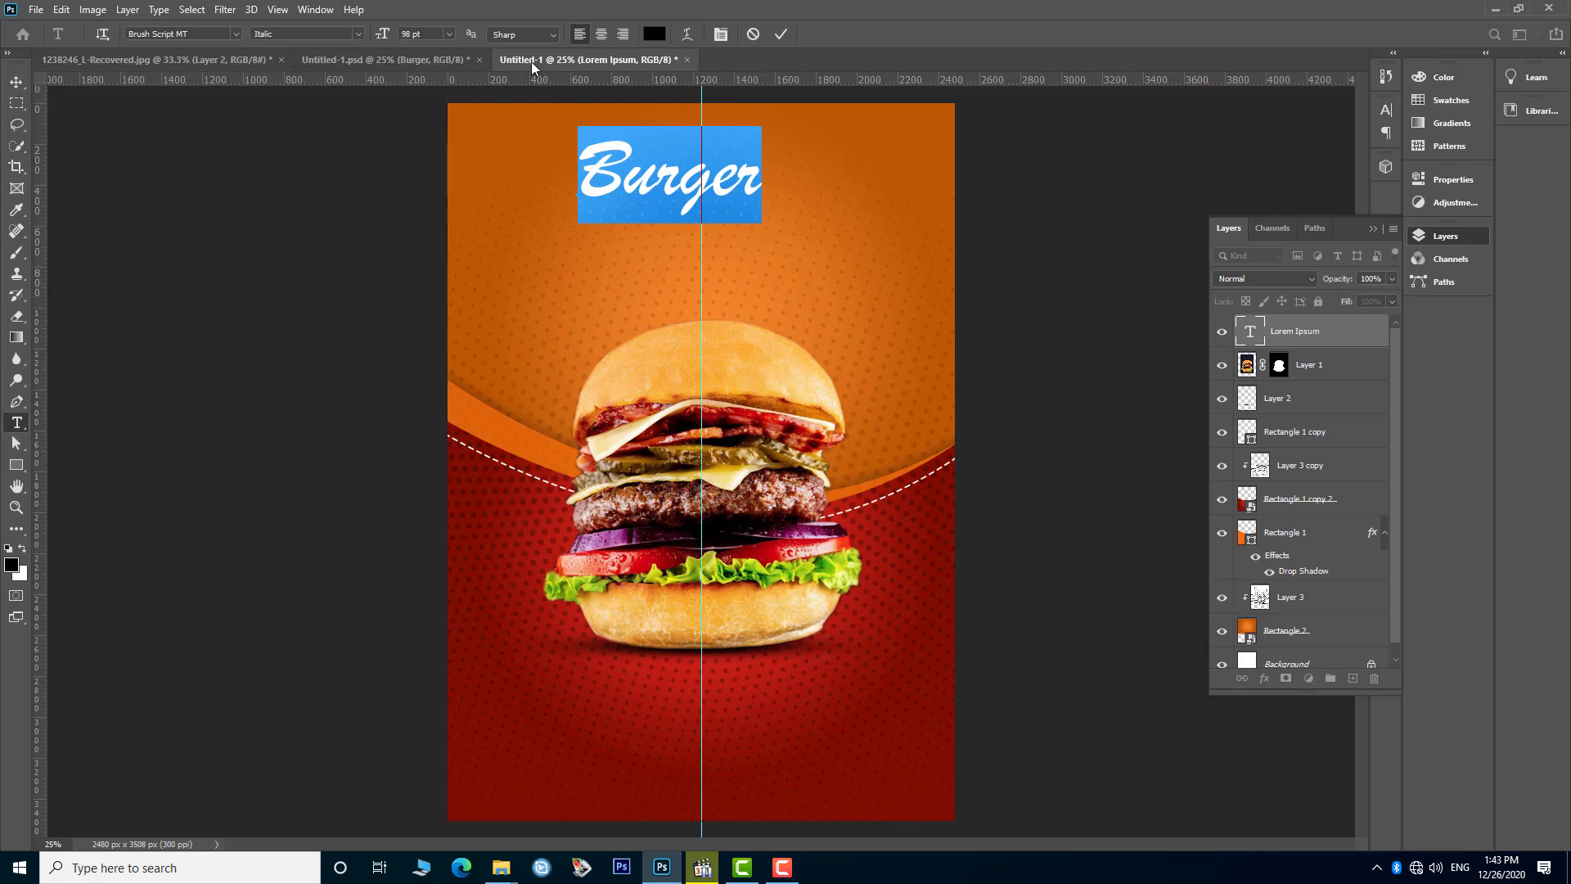
left_click_drag(383, 36, 450, 34)
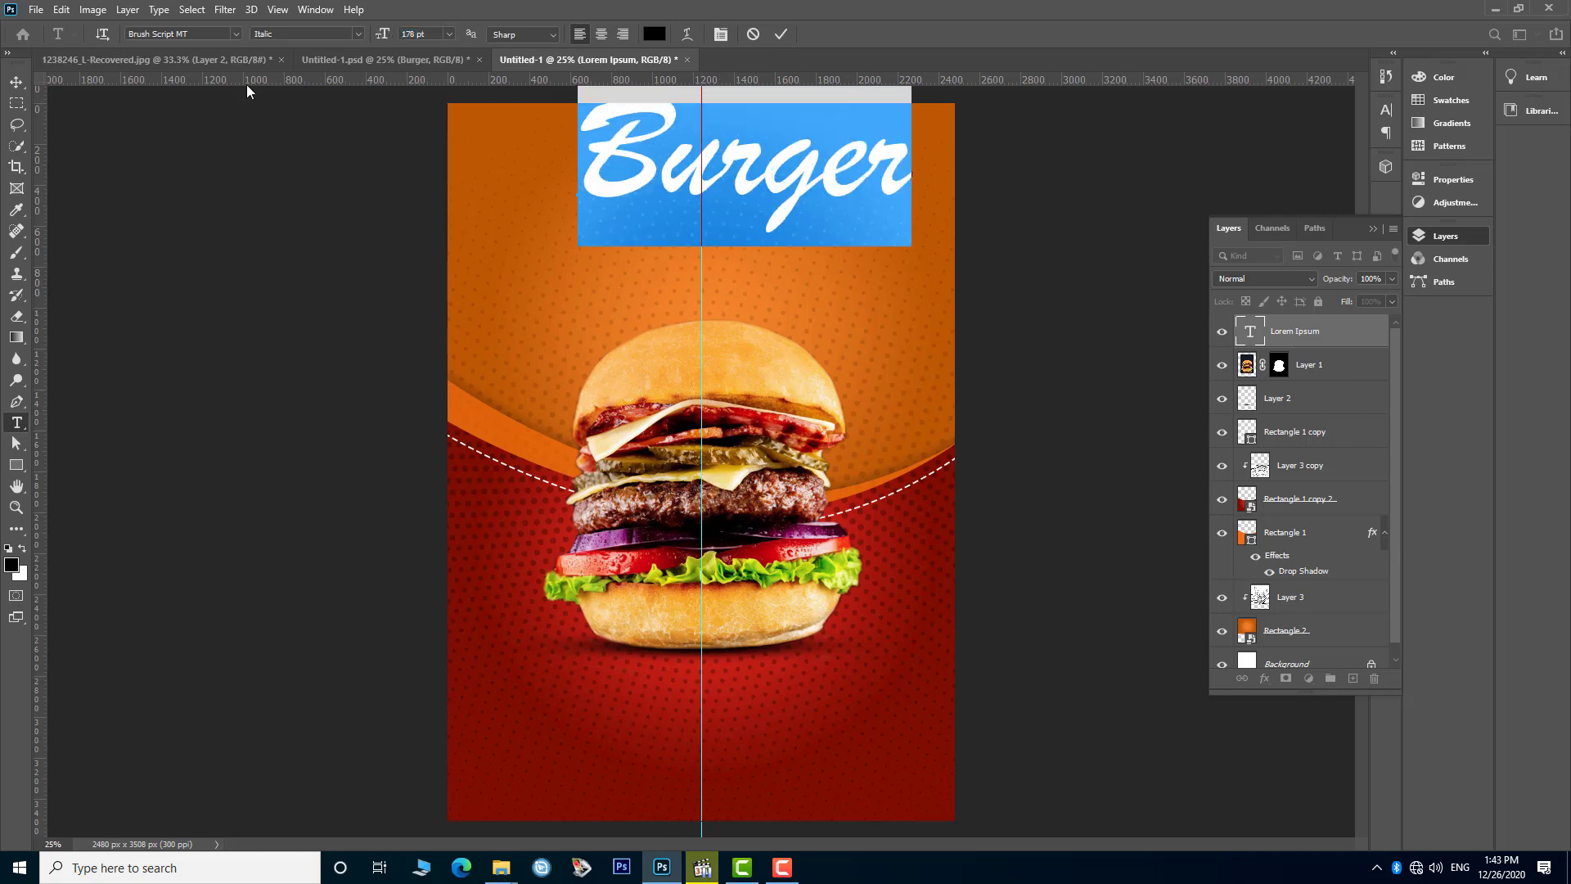
left_click(14, 88)
left_click_drag(622, 147, 622, 233)
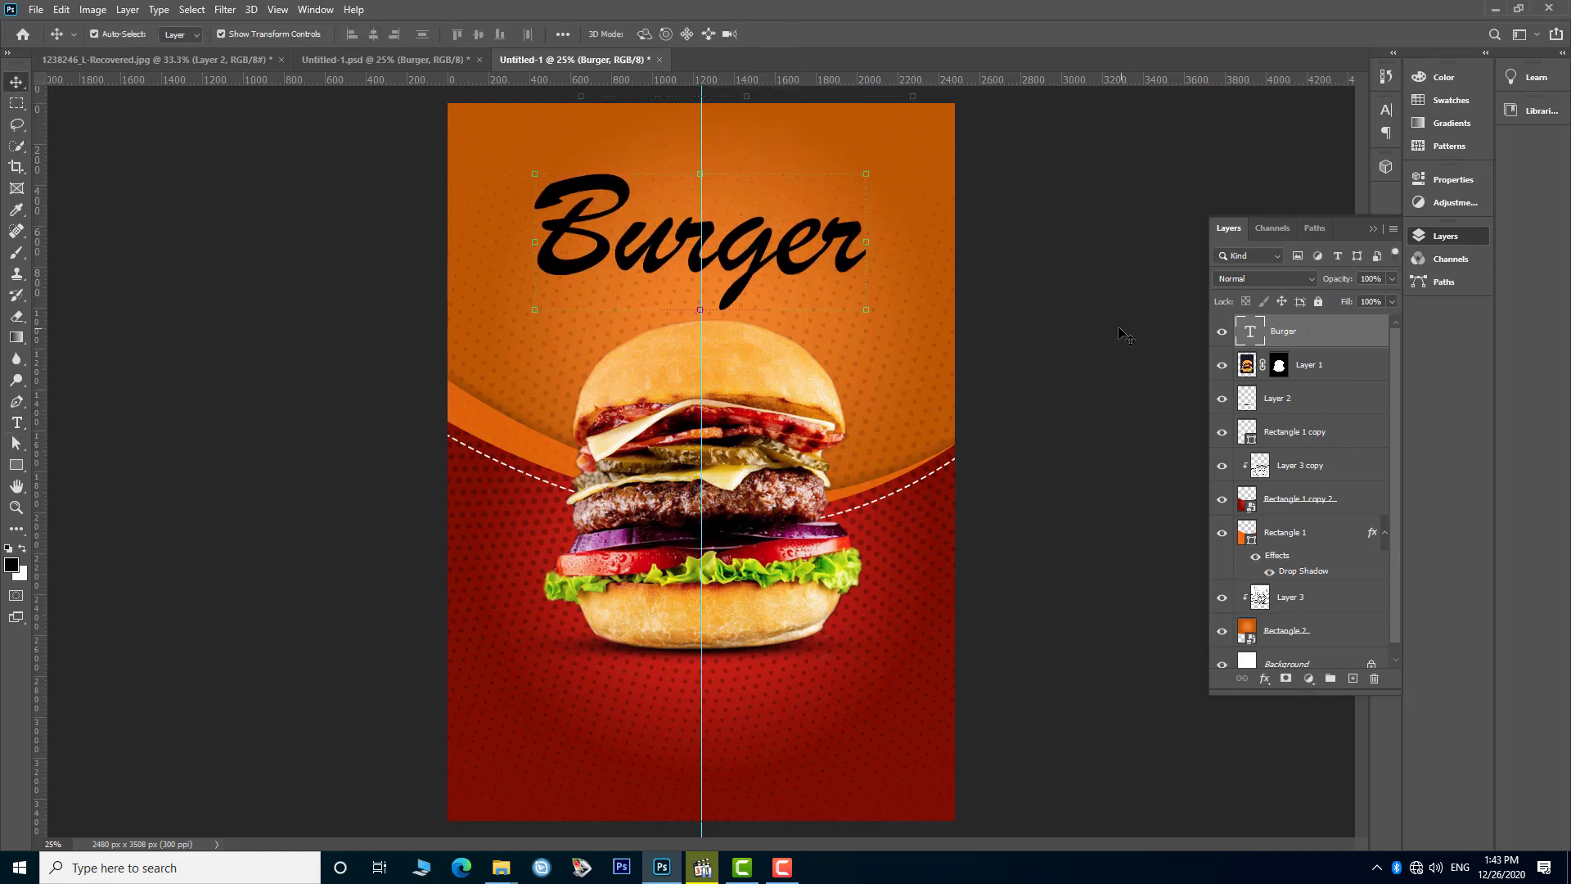
- Reduce the Burger title to 162 pt and centre it near the poster's top
double_click(1251, 332)
left_click_drag(386, 45, 372, 45)
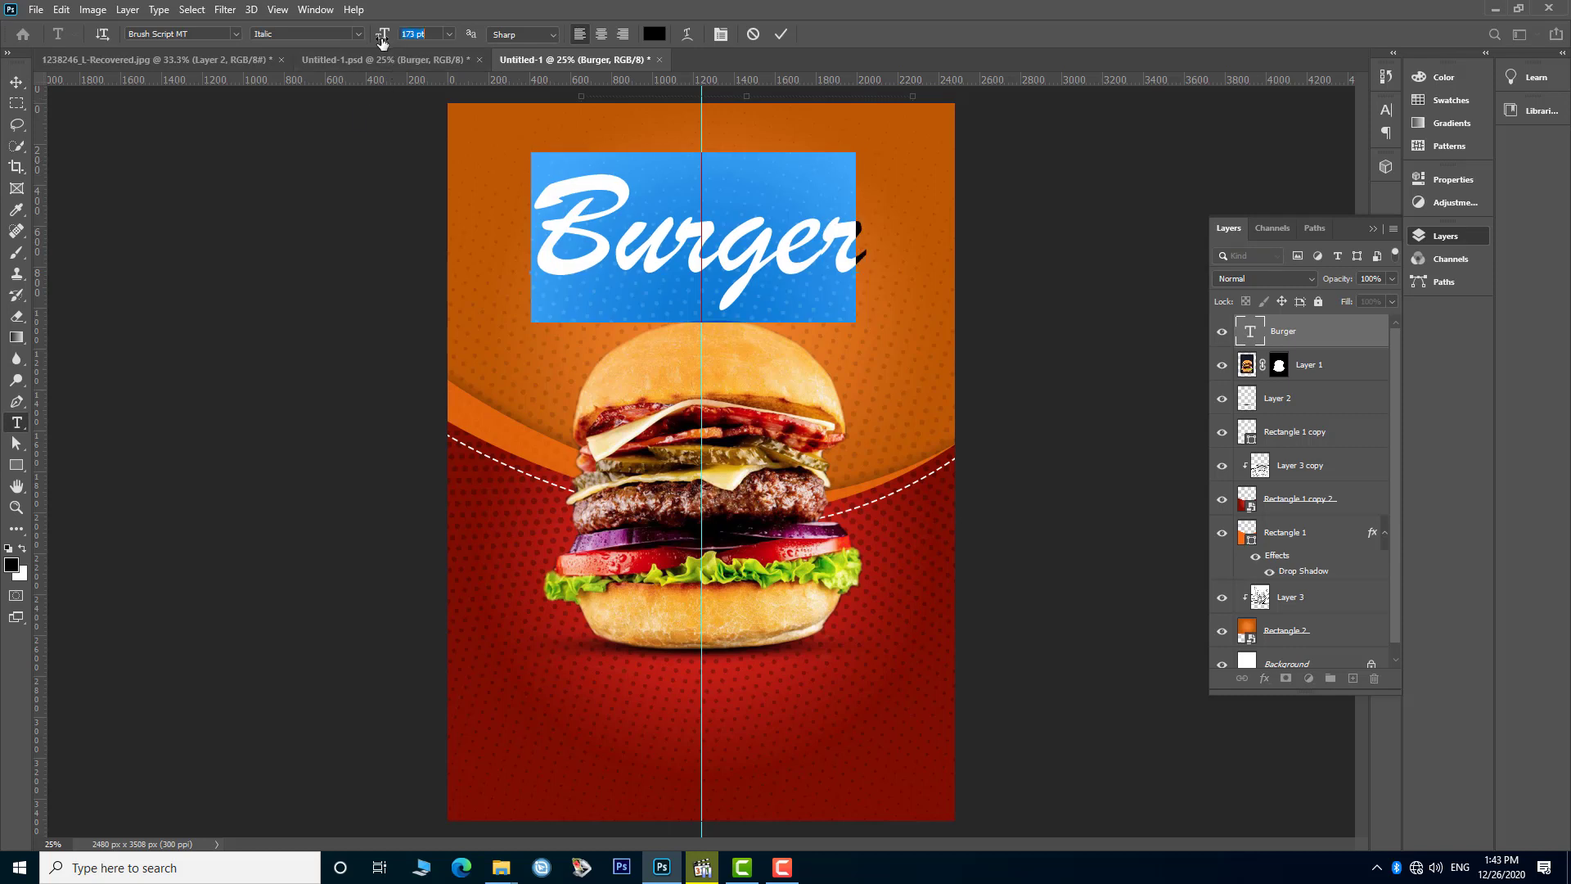
left_click(782, 35)
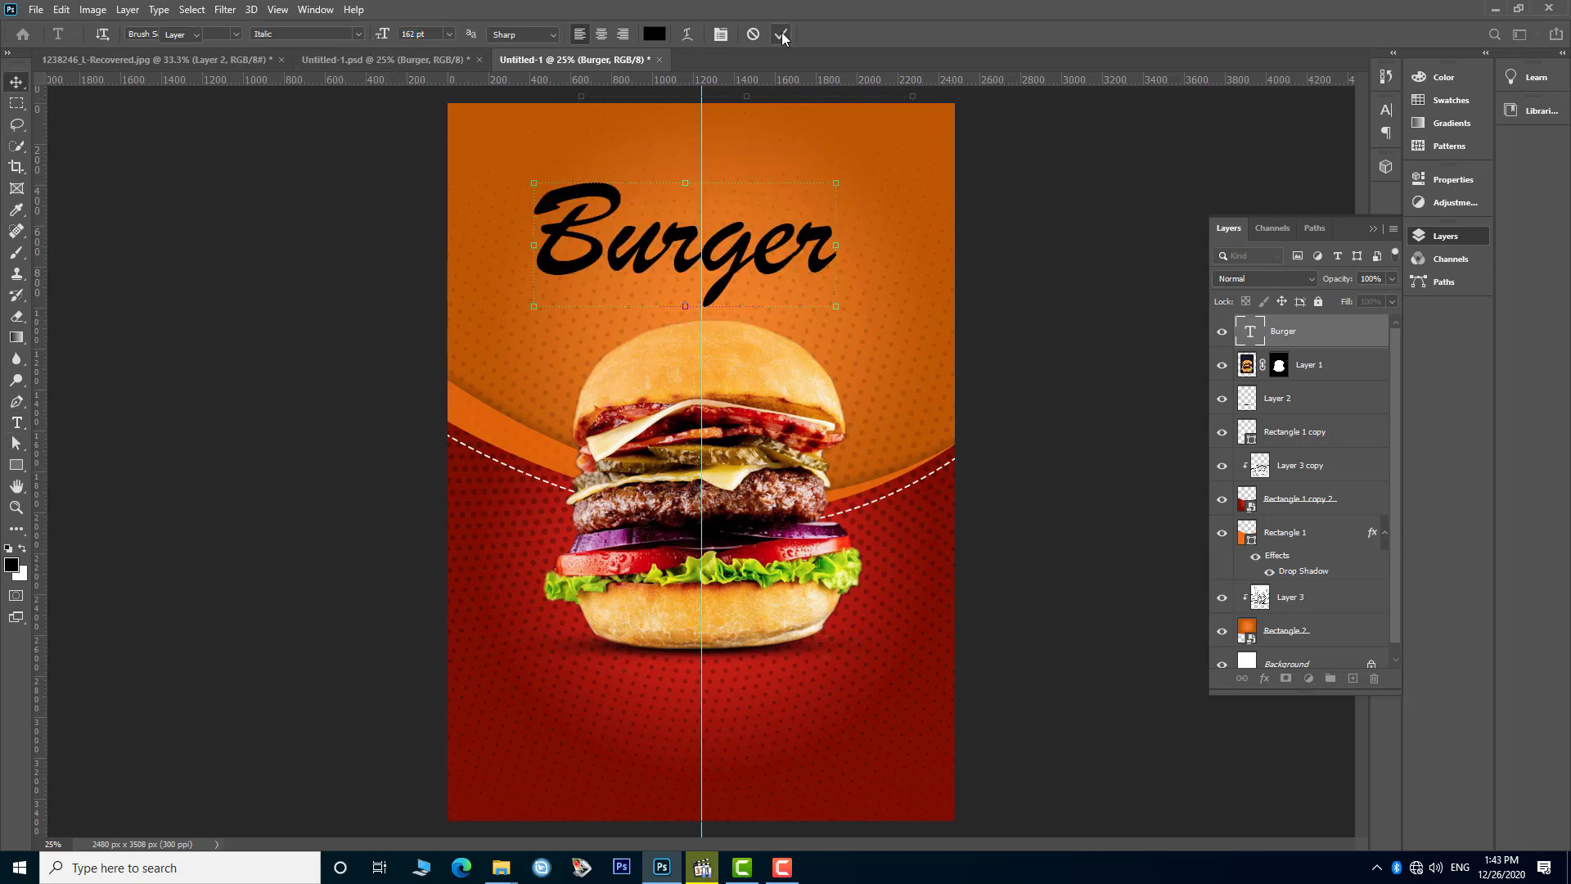
key("v")
left_click_drag(754, 259, 756, 263)
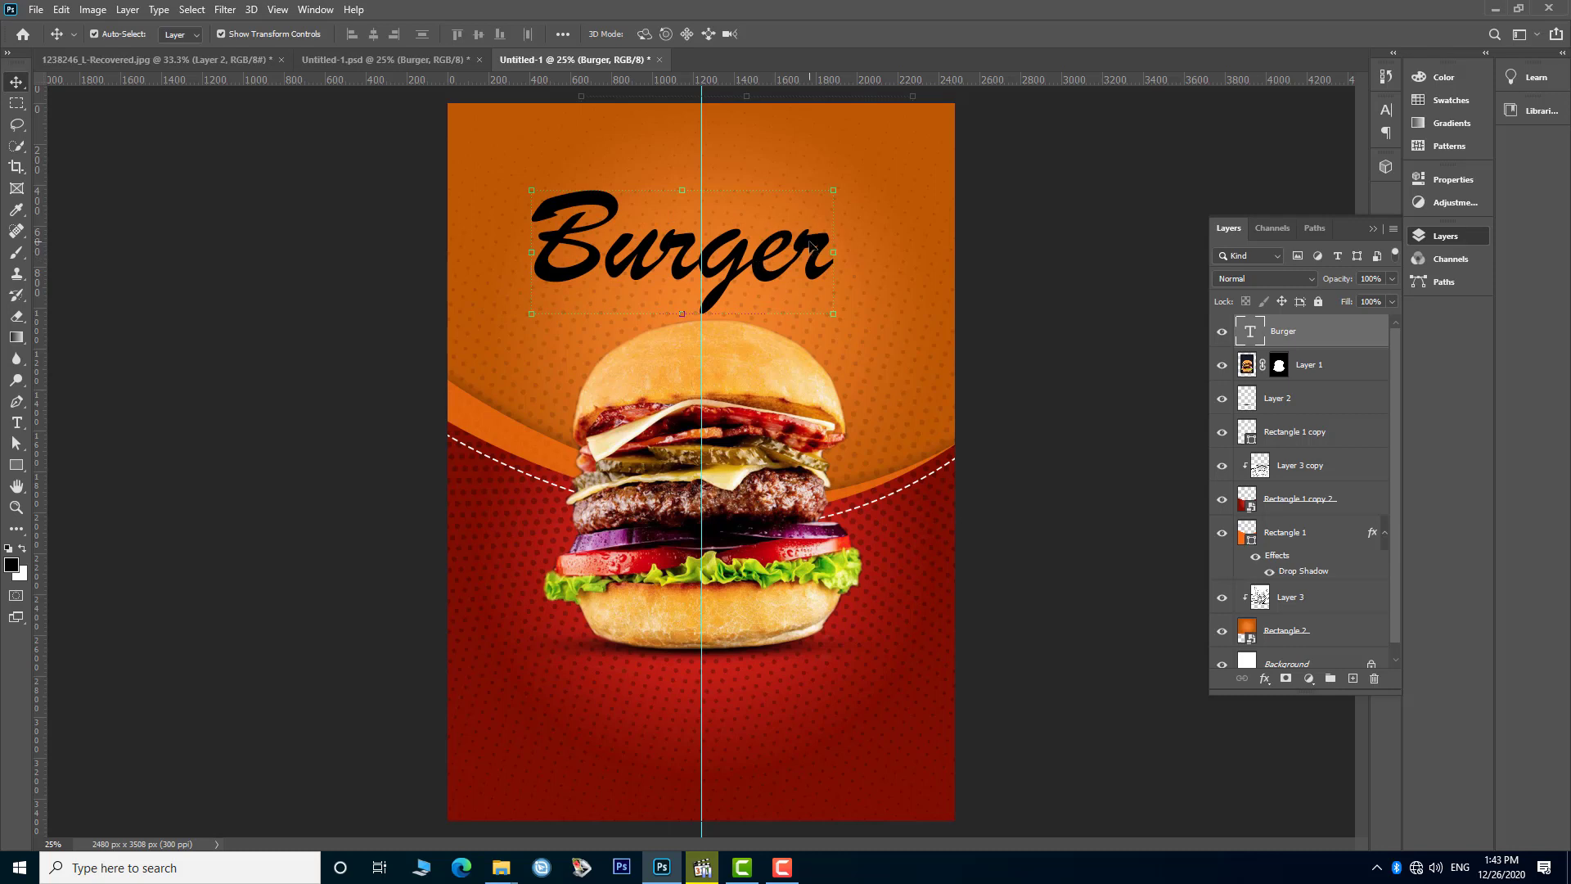
- Add a Gradient Overlay to the Burger title running from dark red to a red sampled from the poster
left_click(1279, 503)
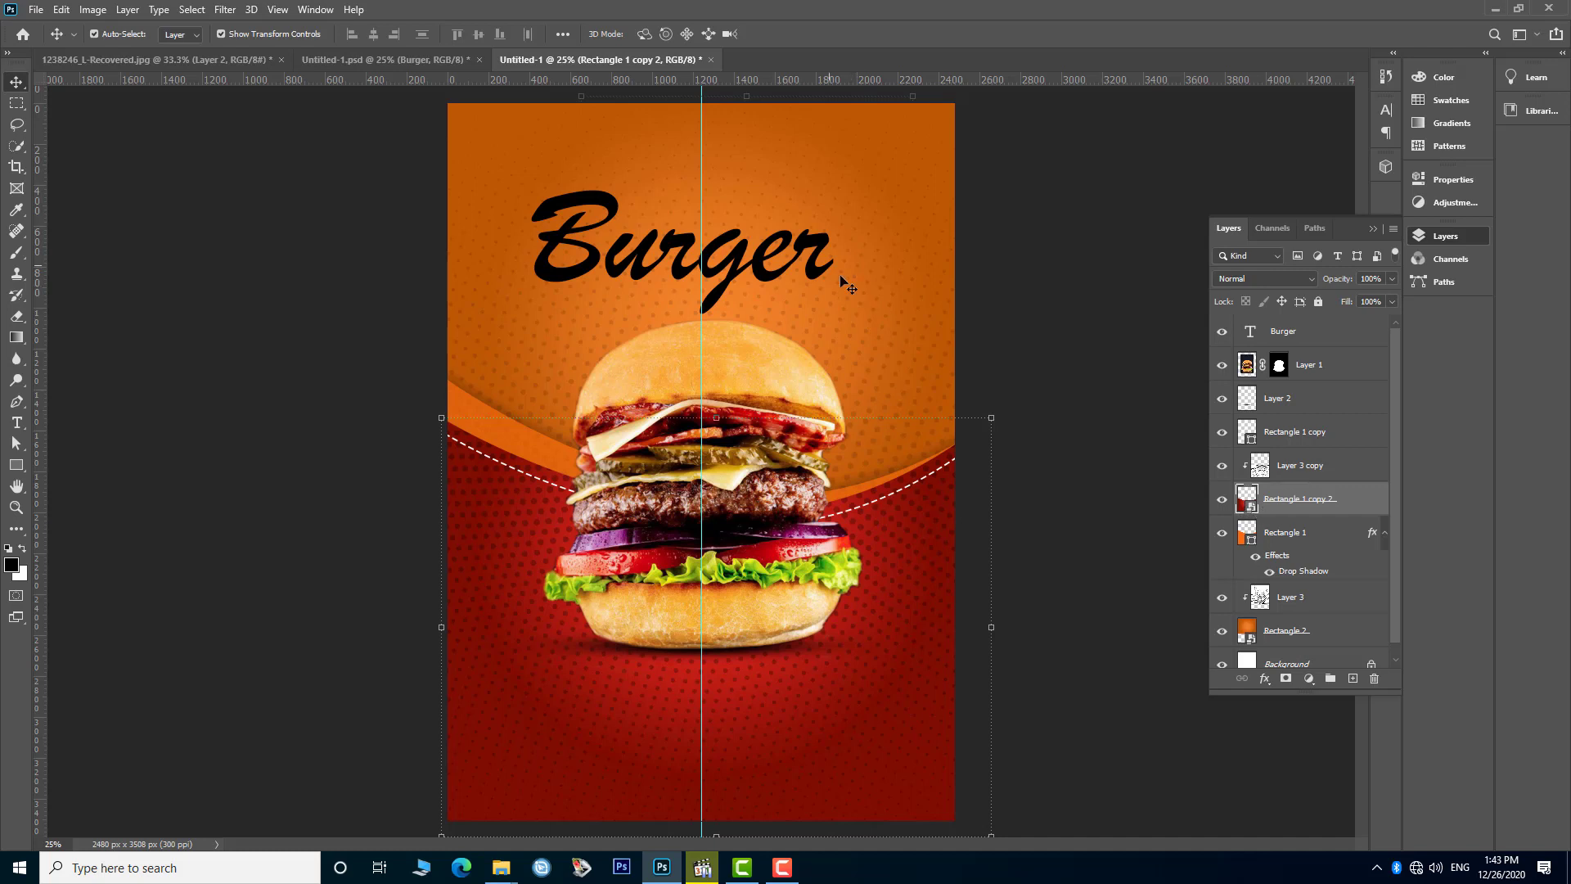
left_click(821, 258)
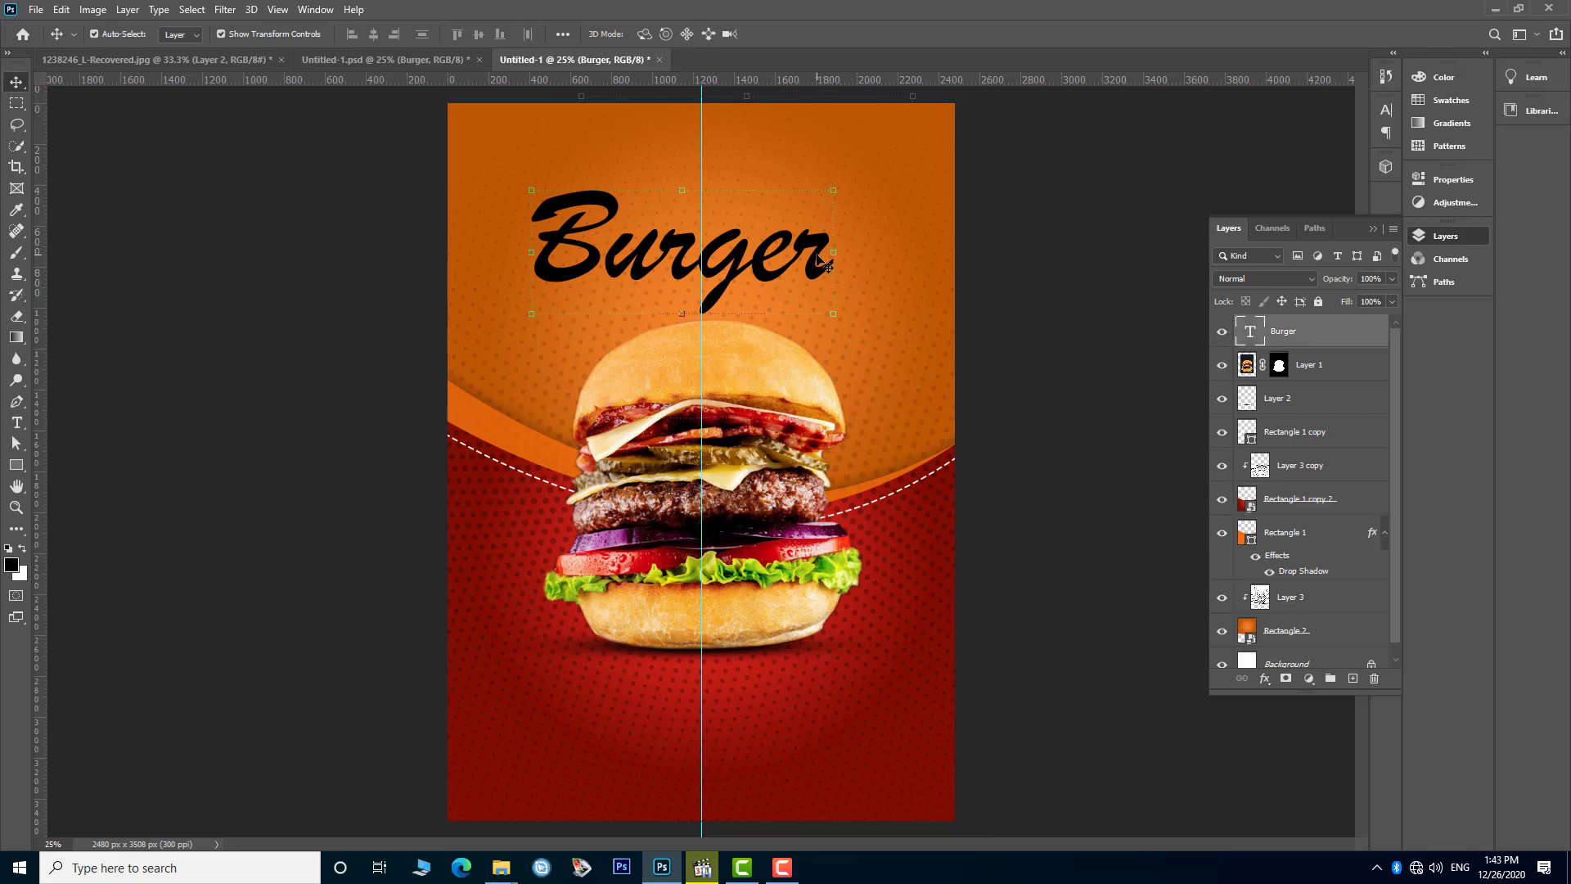
left_click(1266, 680)
left_click(1284, 793)
left_click(1082, 284)
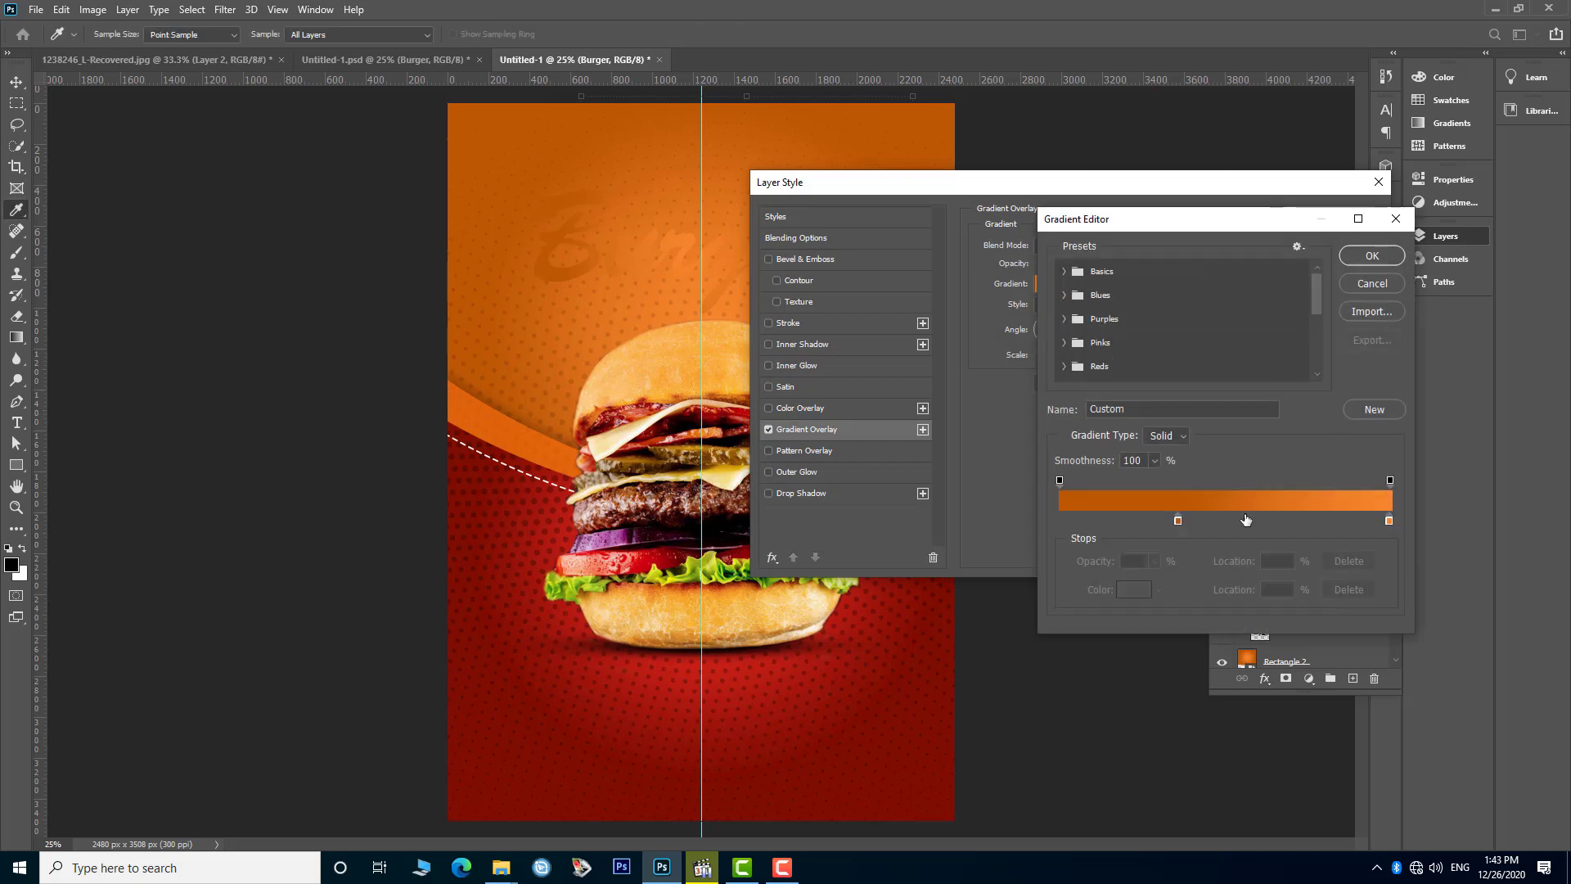
double_click(1178, 523)
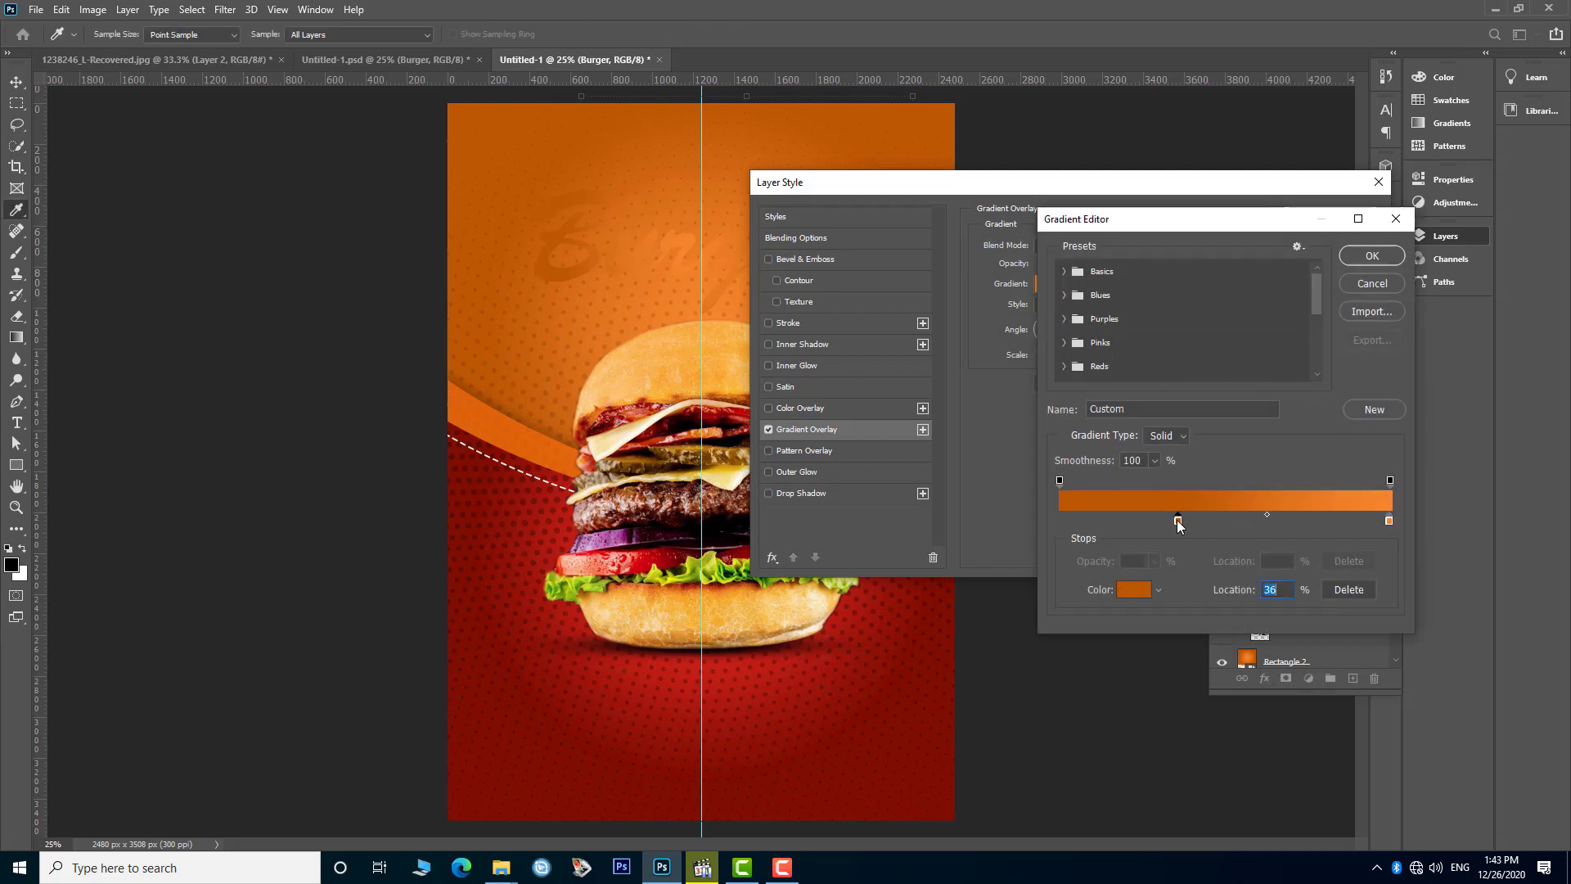
left_click(529, 678)
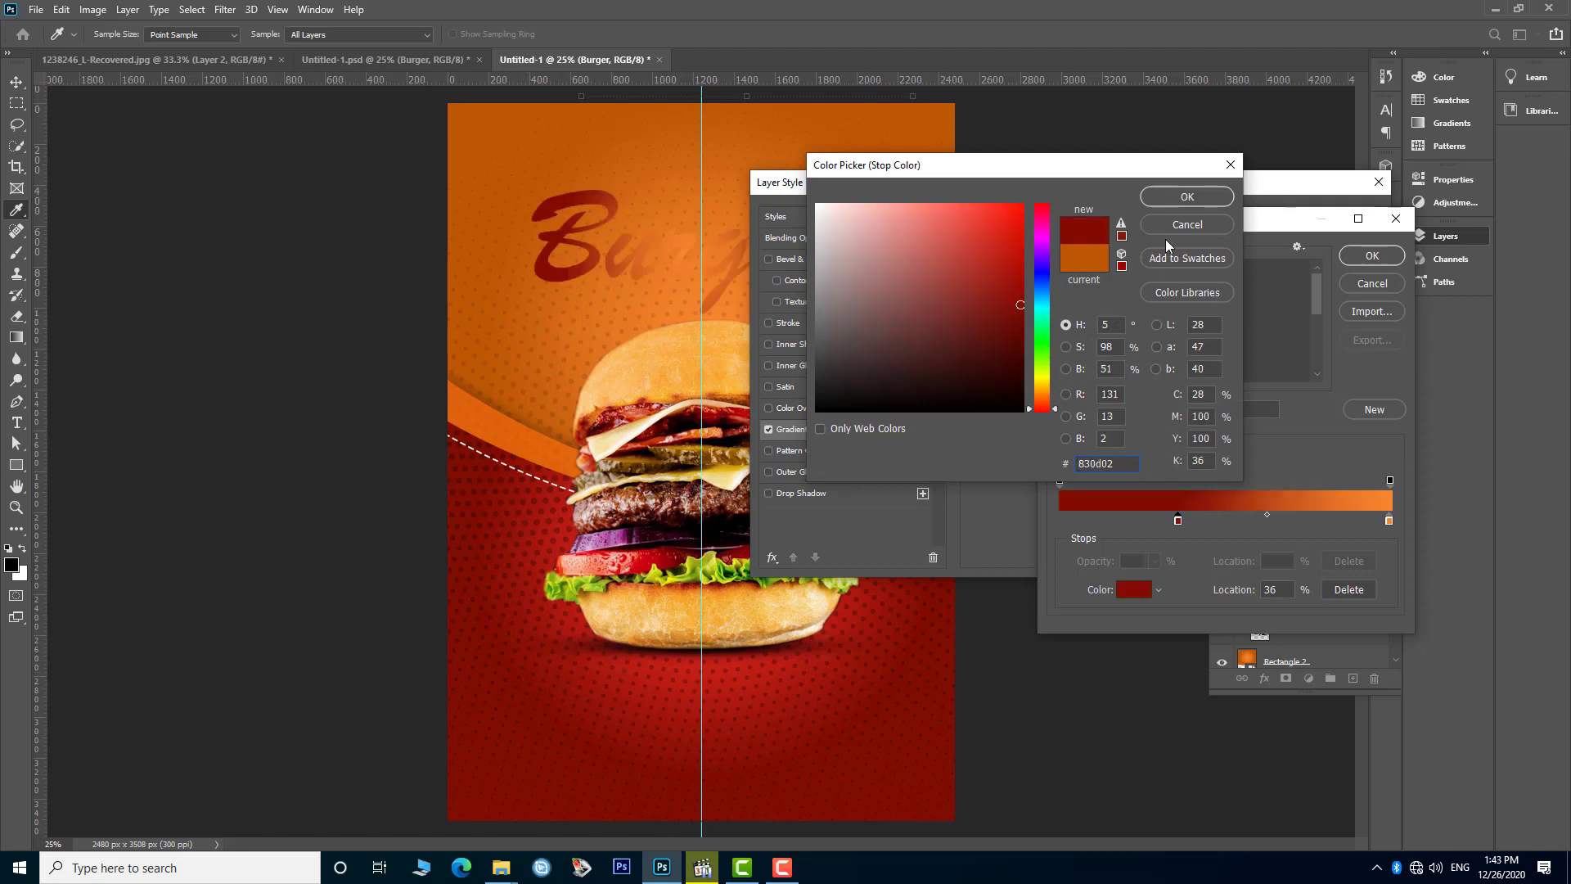
left_click(1176, 199)
double_click(1388, 520)
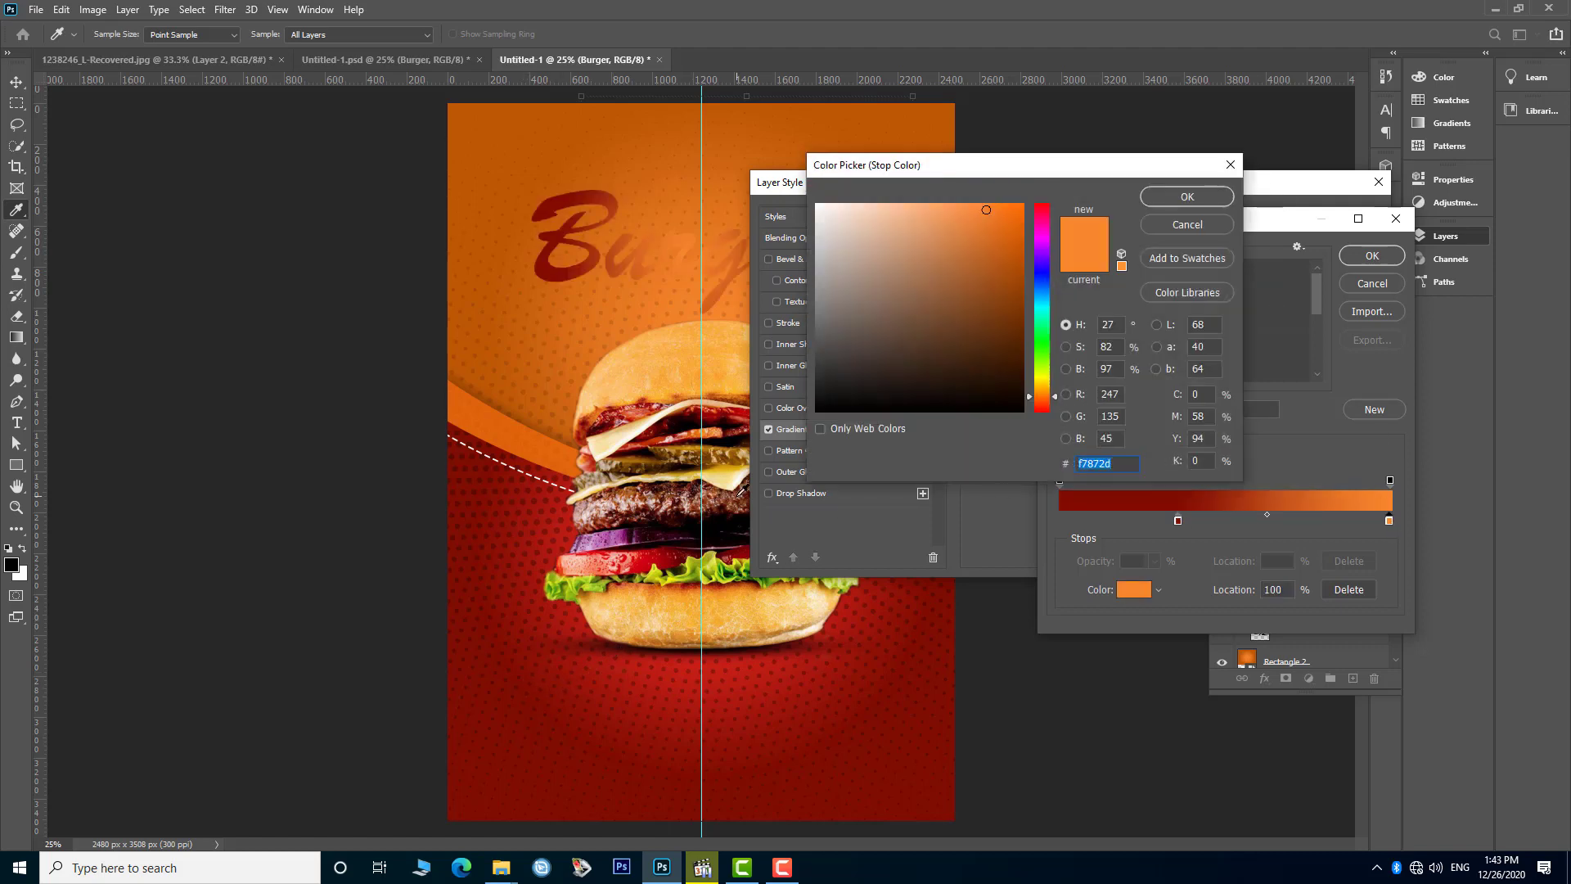
left_click(635, 664)
left_click(1187, 199)
left_click_drag(1133, 218, 957, 255)
left_click(1157, 307)
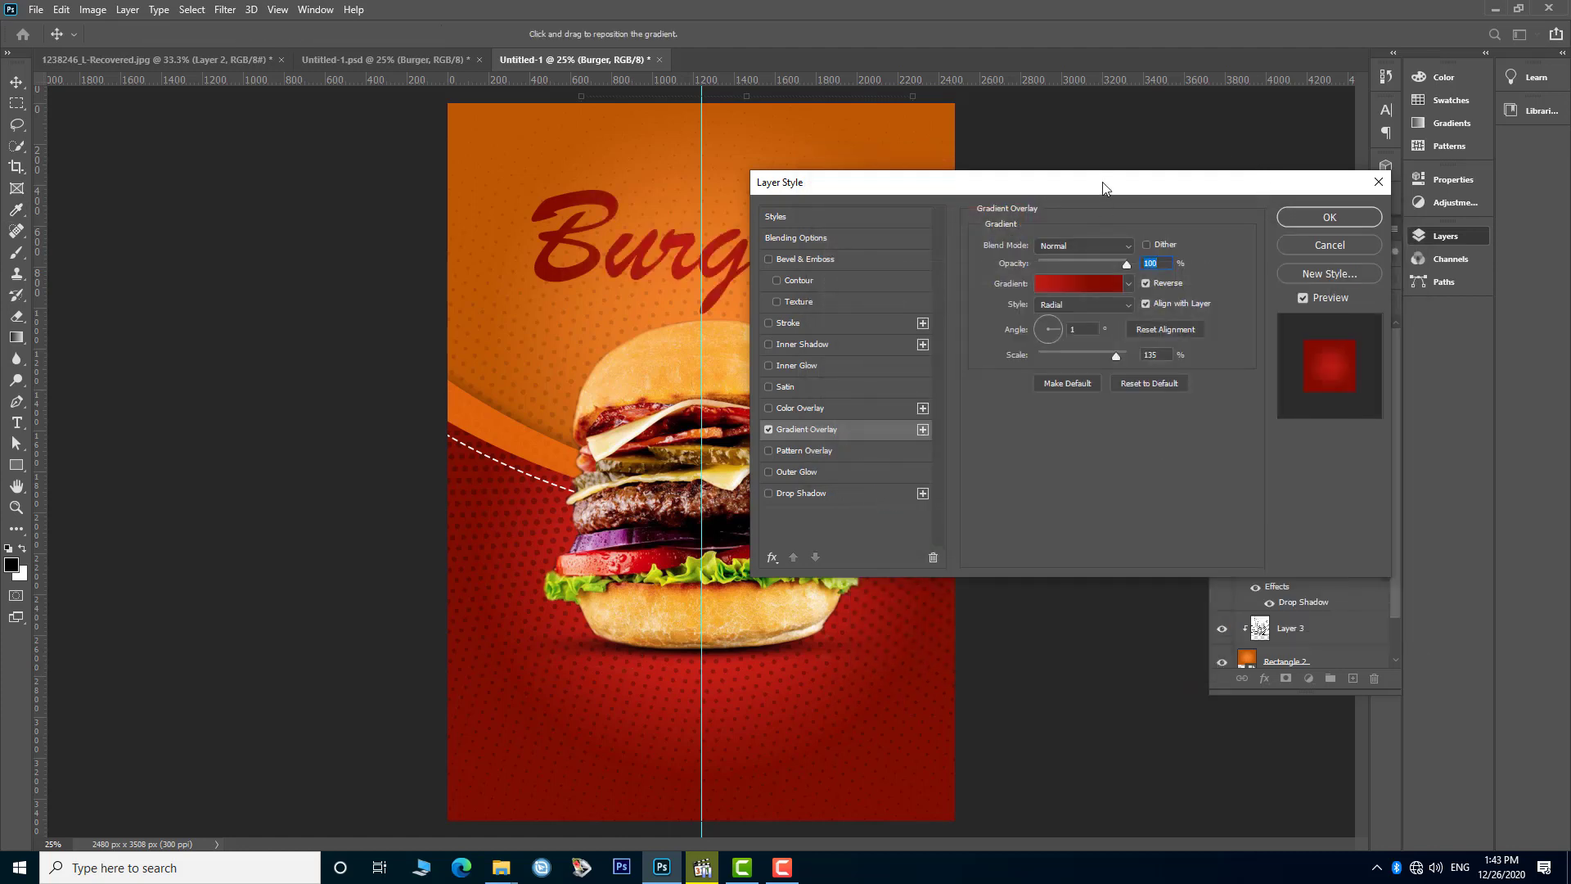
- Shift the dark red stop to 39%, brighten the right stop's red, and apply the overlay
left_click_drag(1101, 185, 1064, 385)
left_click(1024, 485)
left_click_drag(982, 566, 992, 567)
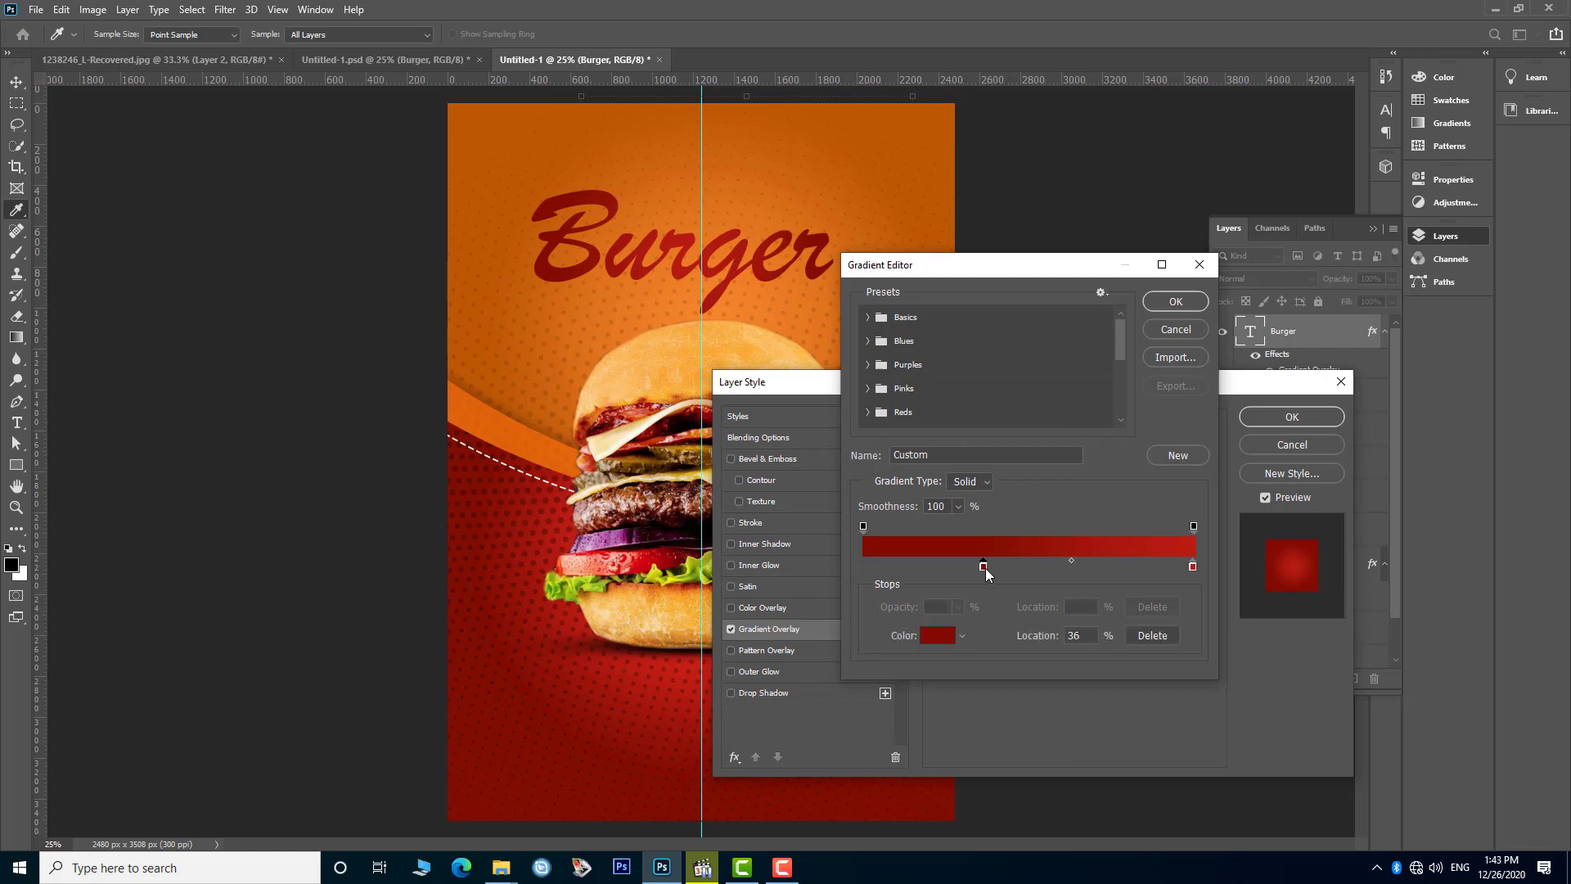
double_click(1194, 566)
left_click(1012, 219)
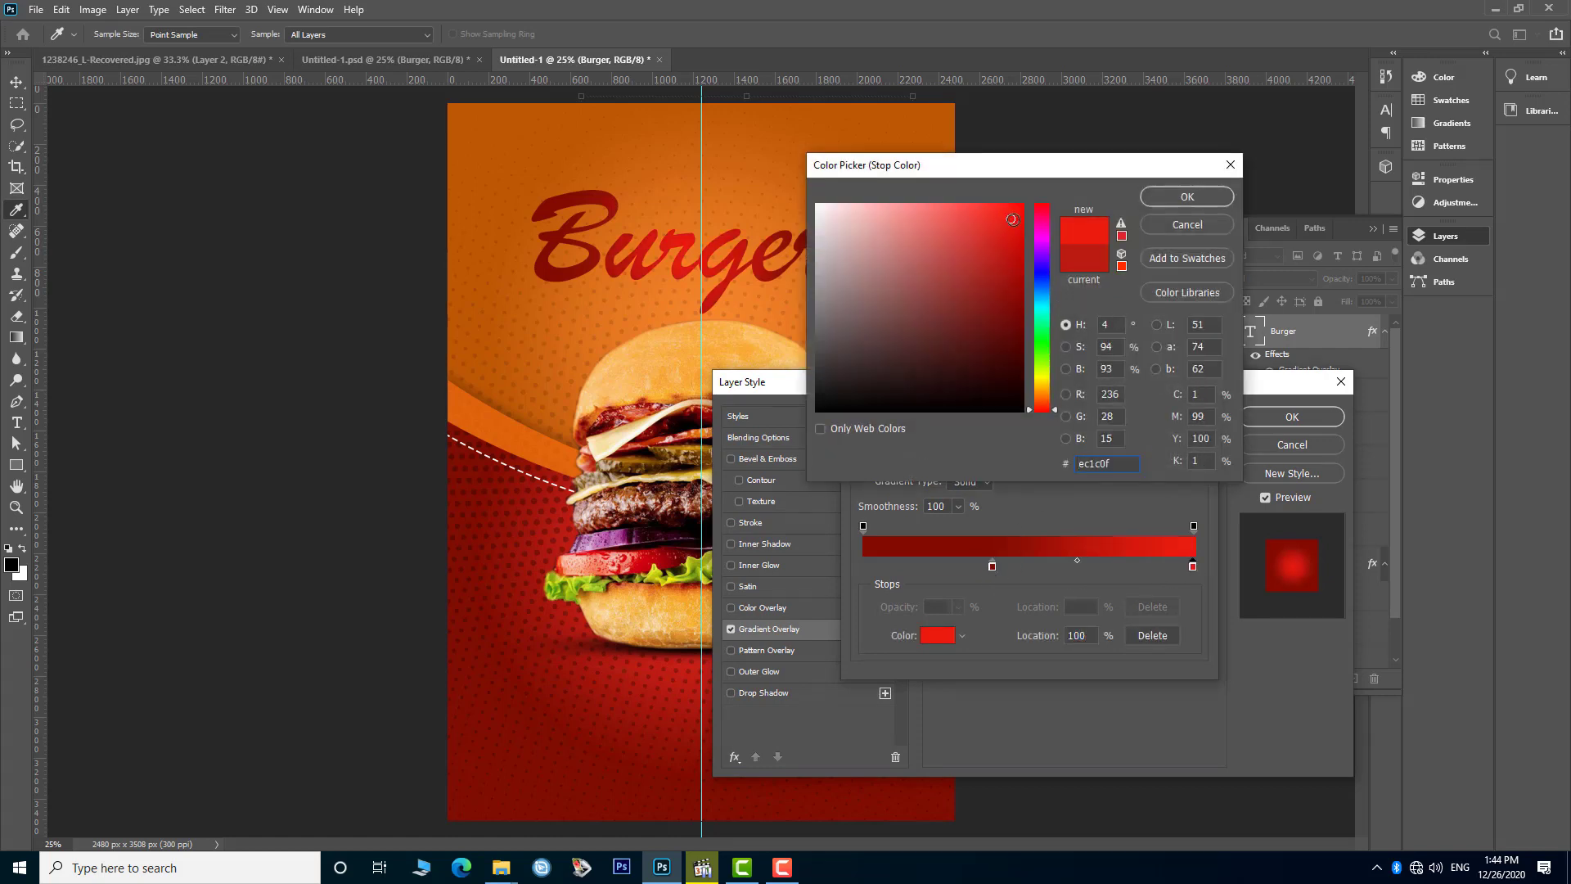
left_click(1175, 190)
left_click(1176, 302)
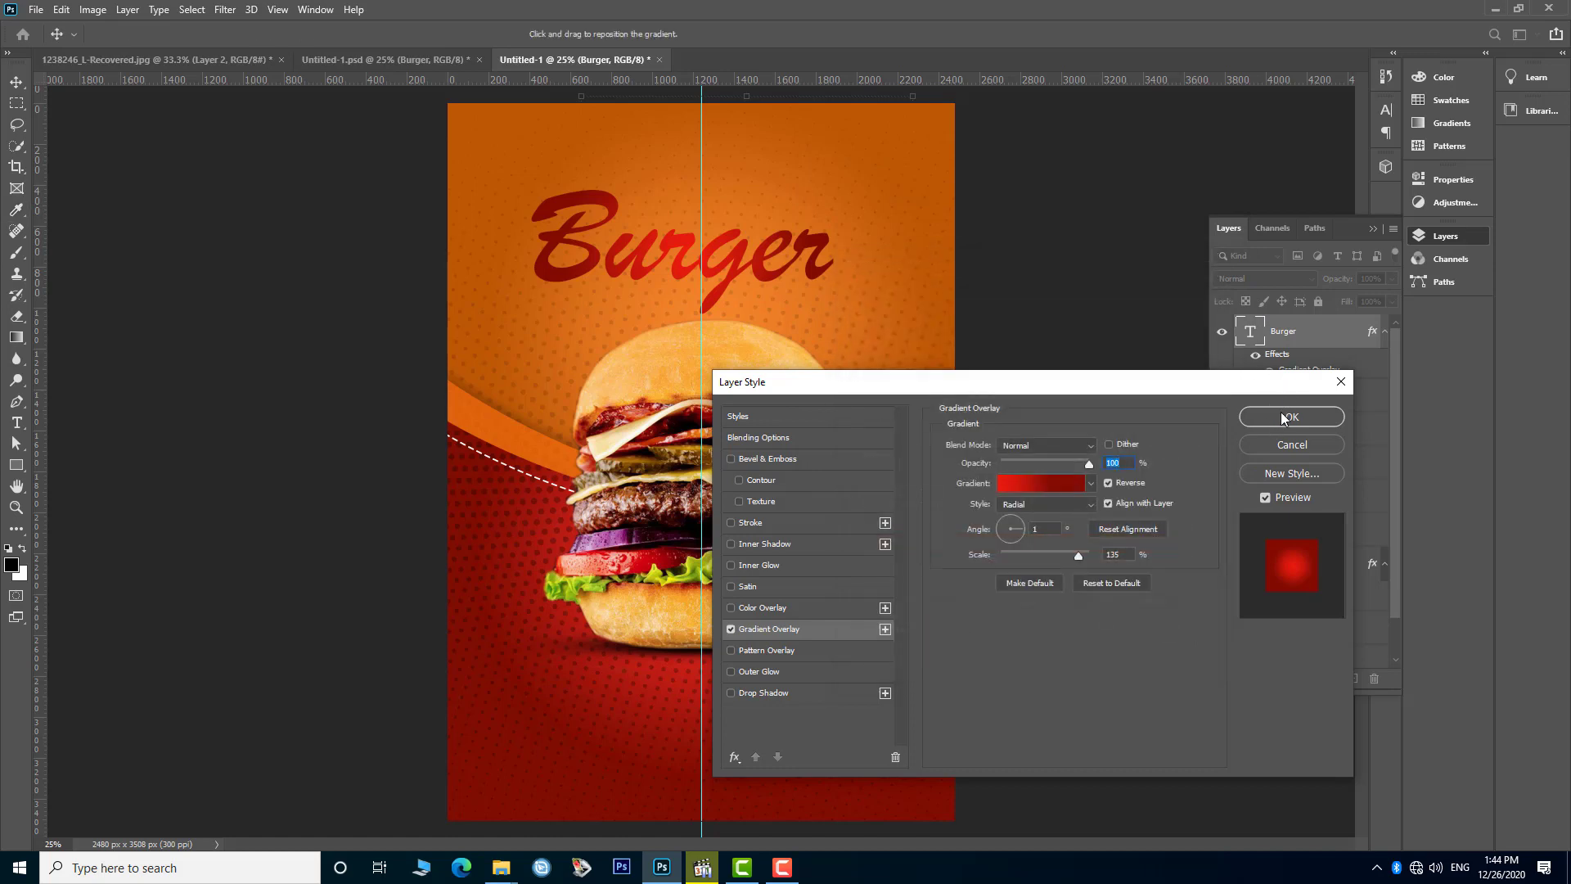
left_click(1249, 413)
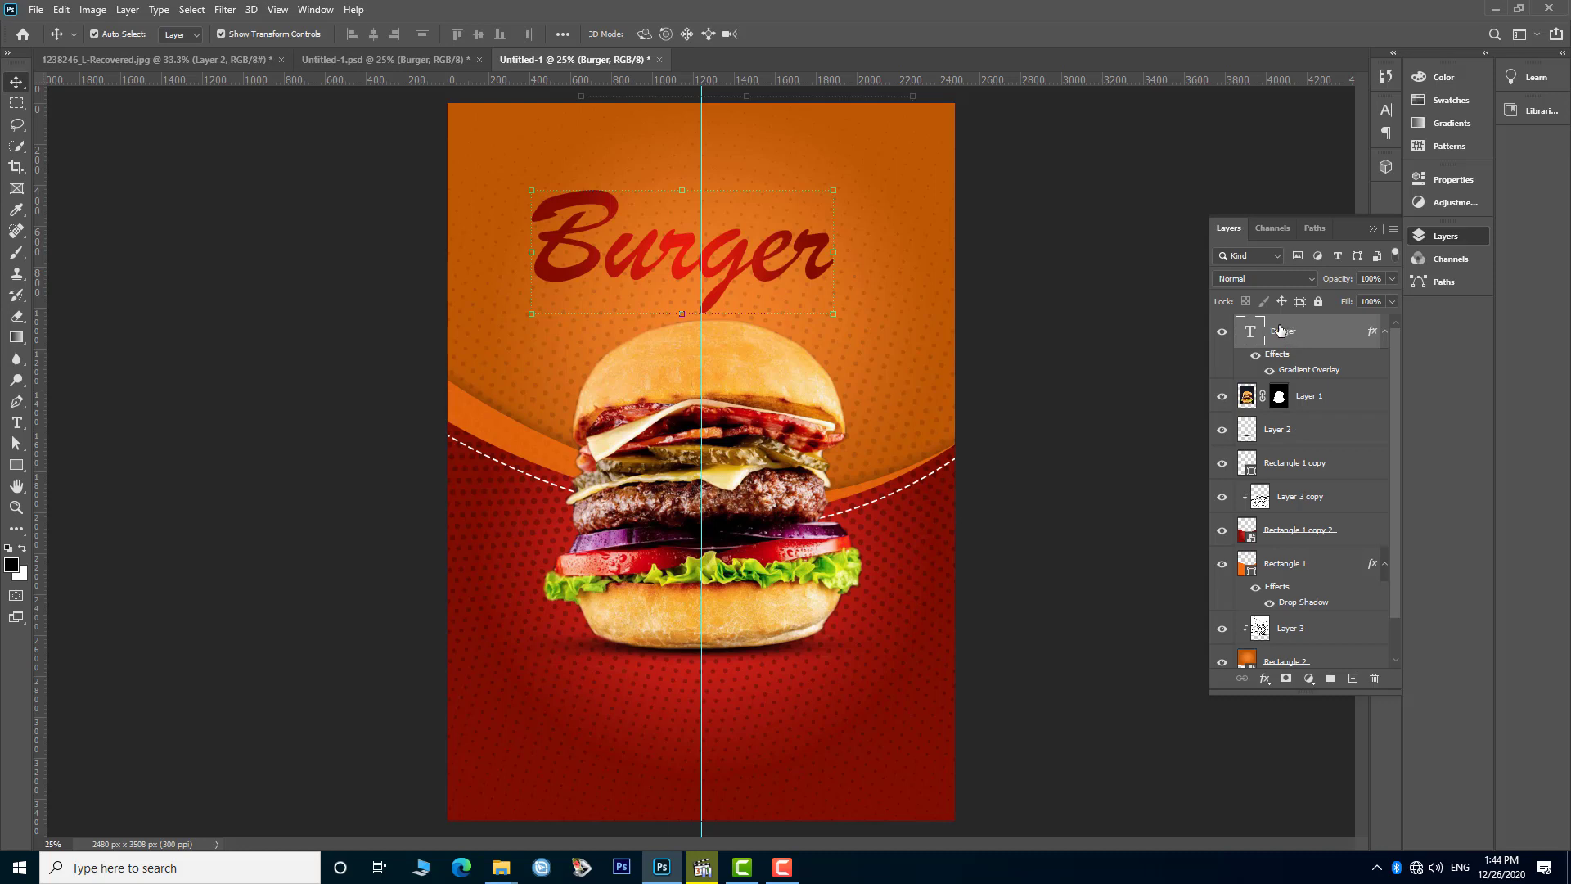
- Duplicate the Burger text layer and place the copy beneath the original
left_click_drag(1280, 329, 1353, 679)
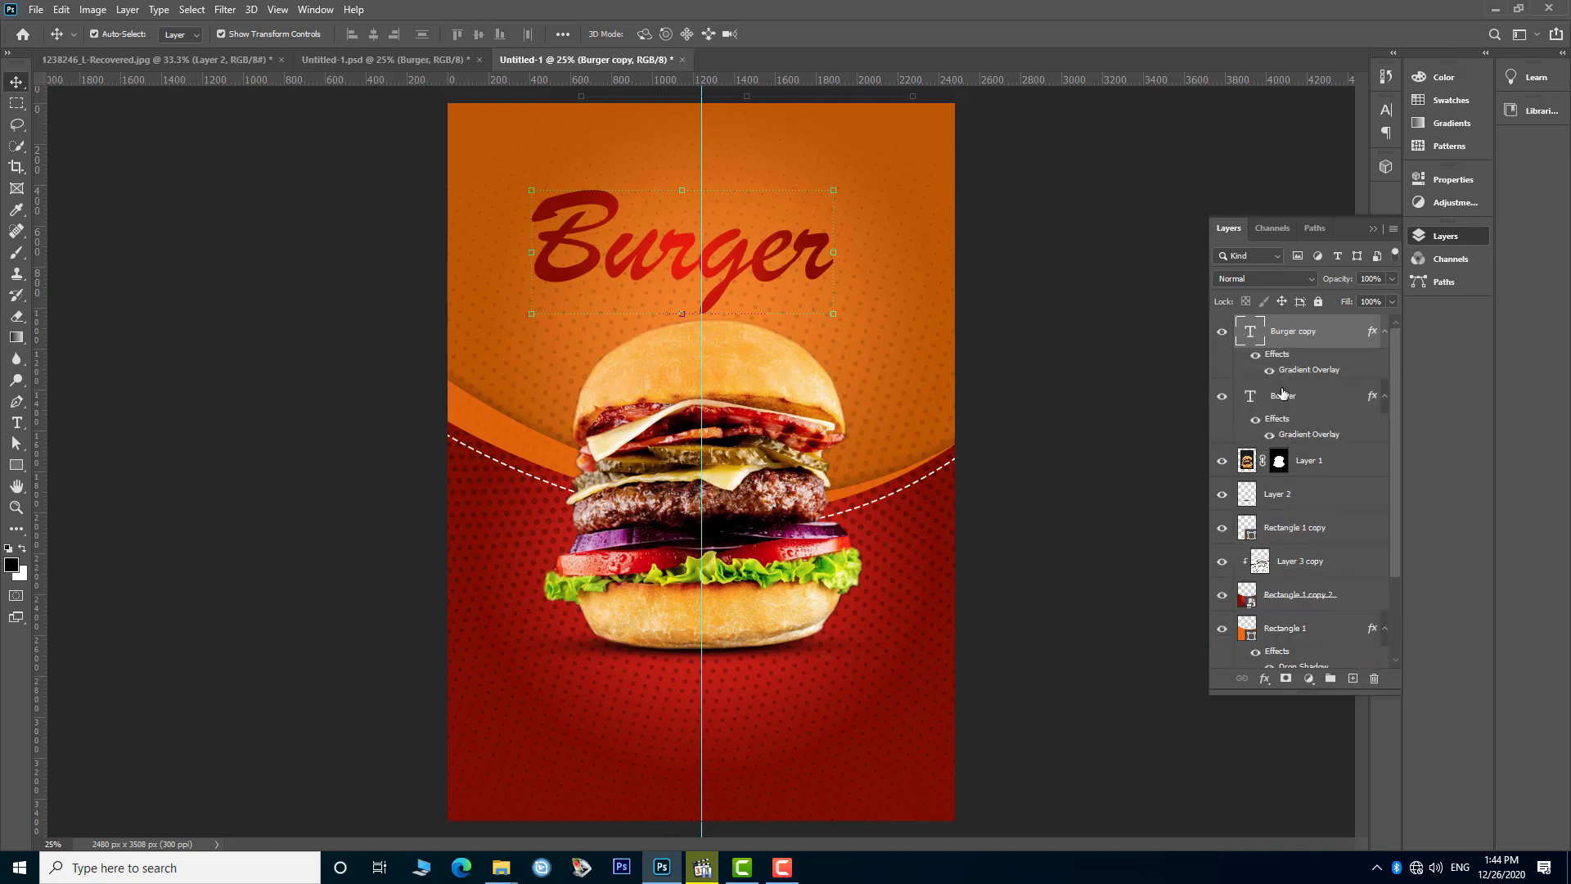
left_click_drag(1305, 353, 1282, 426)
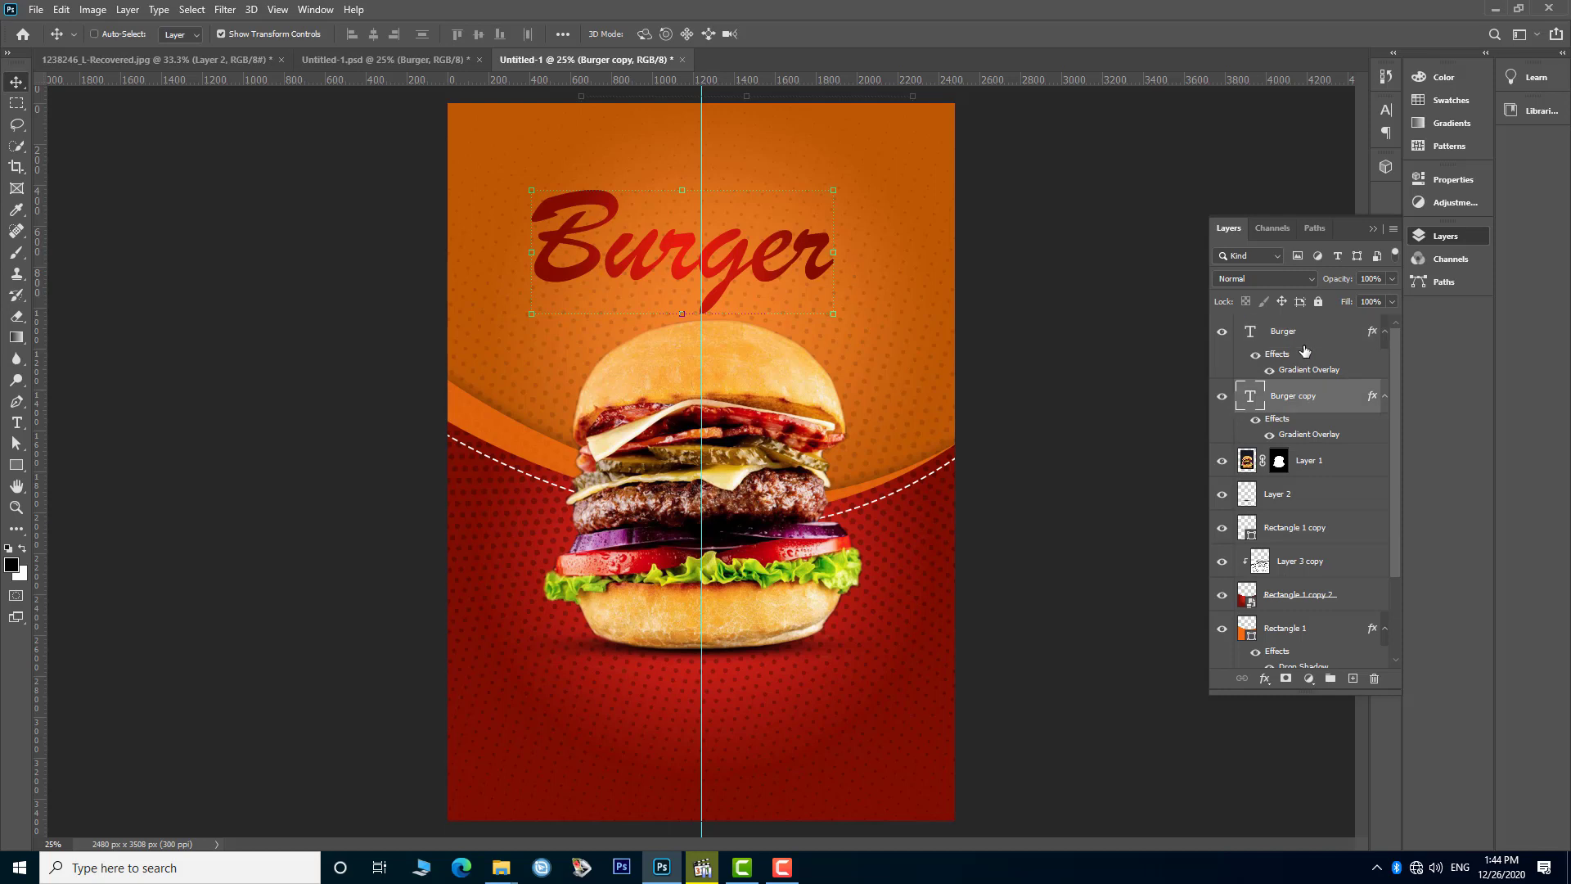
double_click(1250, 399)
double_click(1273, 419)
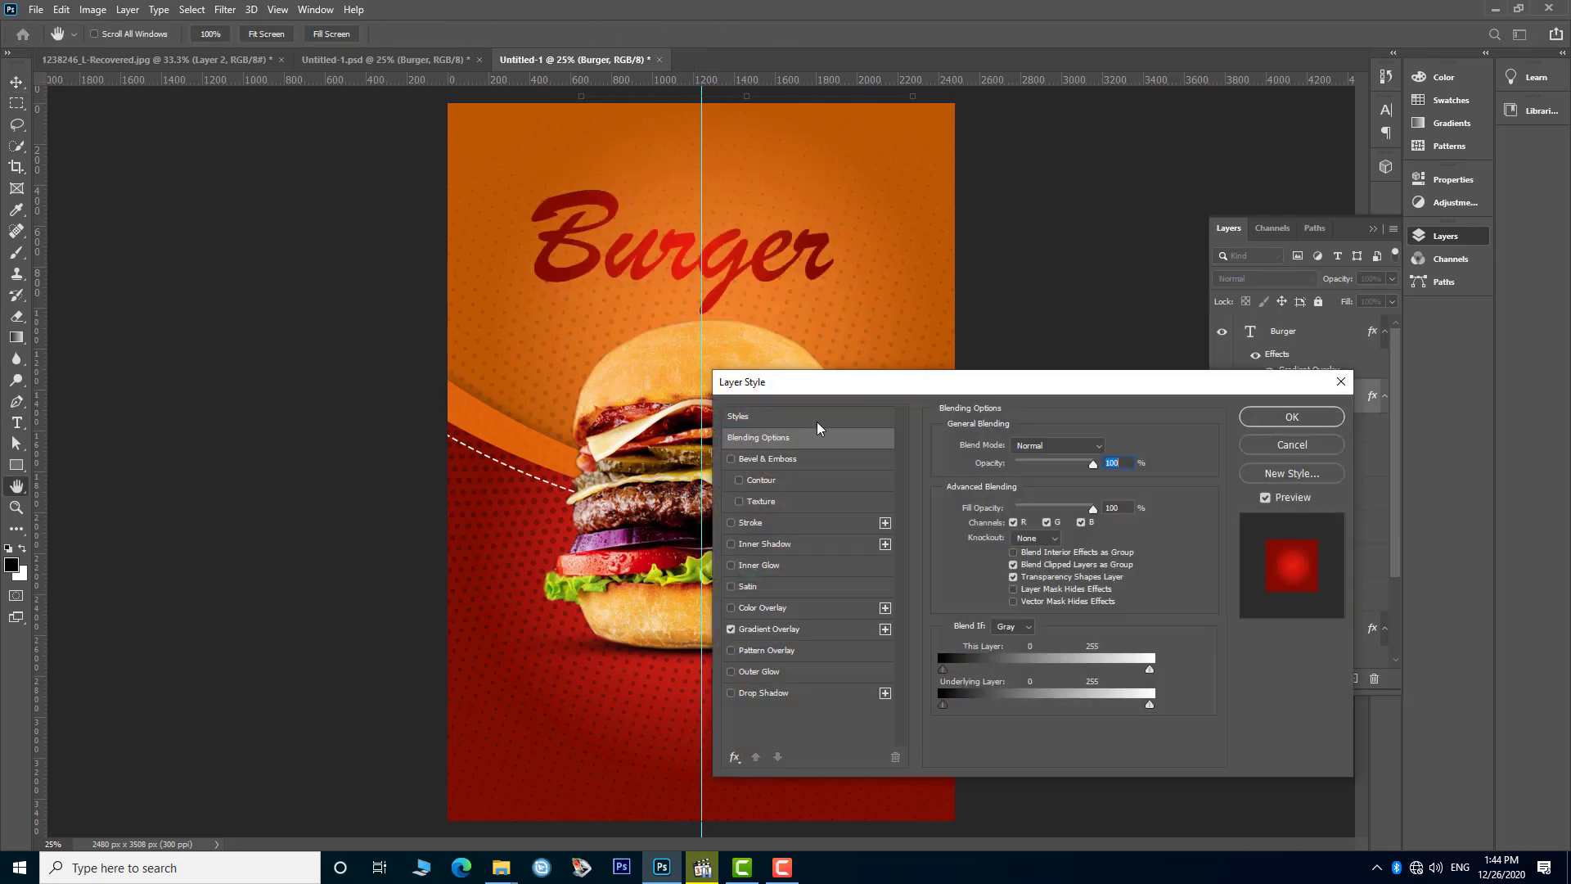
left_click(1291, 416)
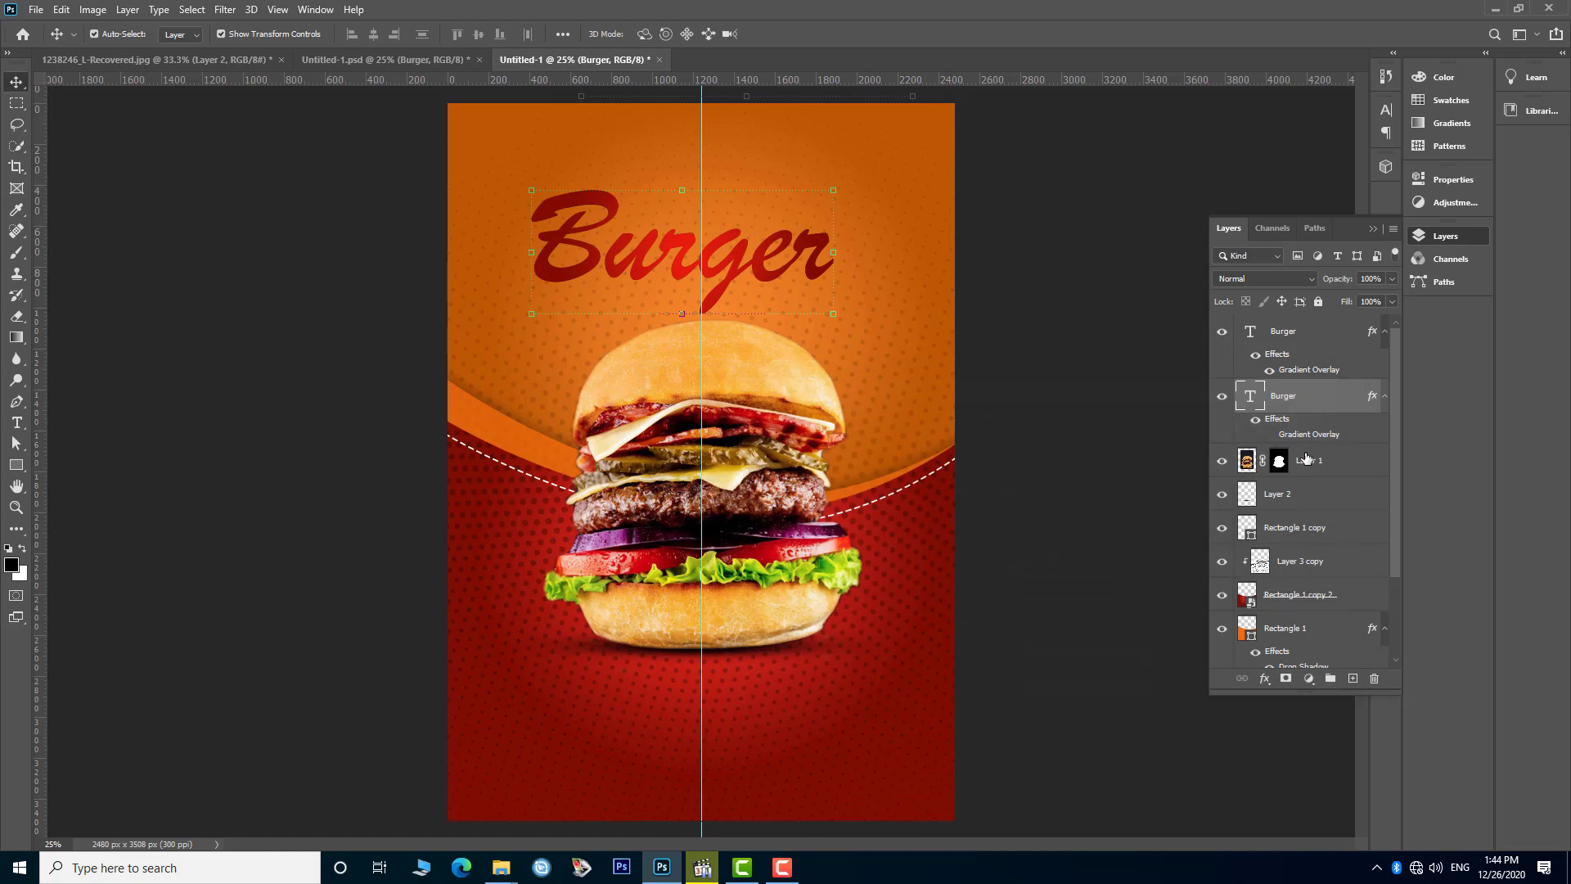
- Recolour the Burger copy white and nudge it down and right to form an offset edge
double_click(1251, 400)
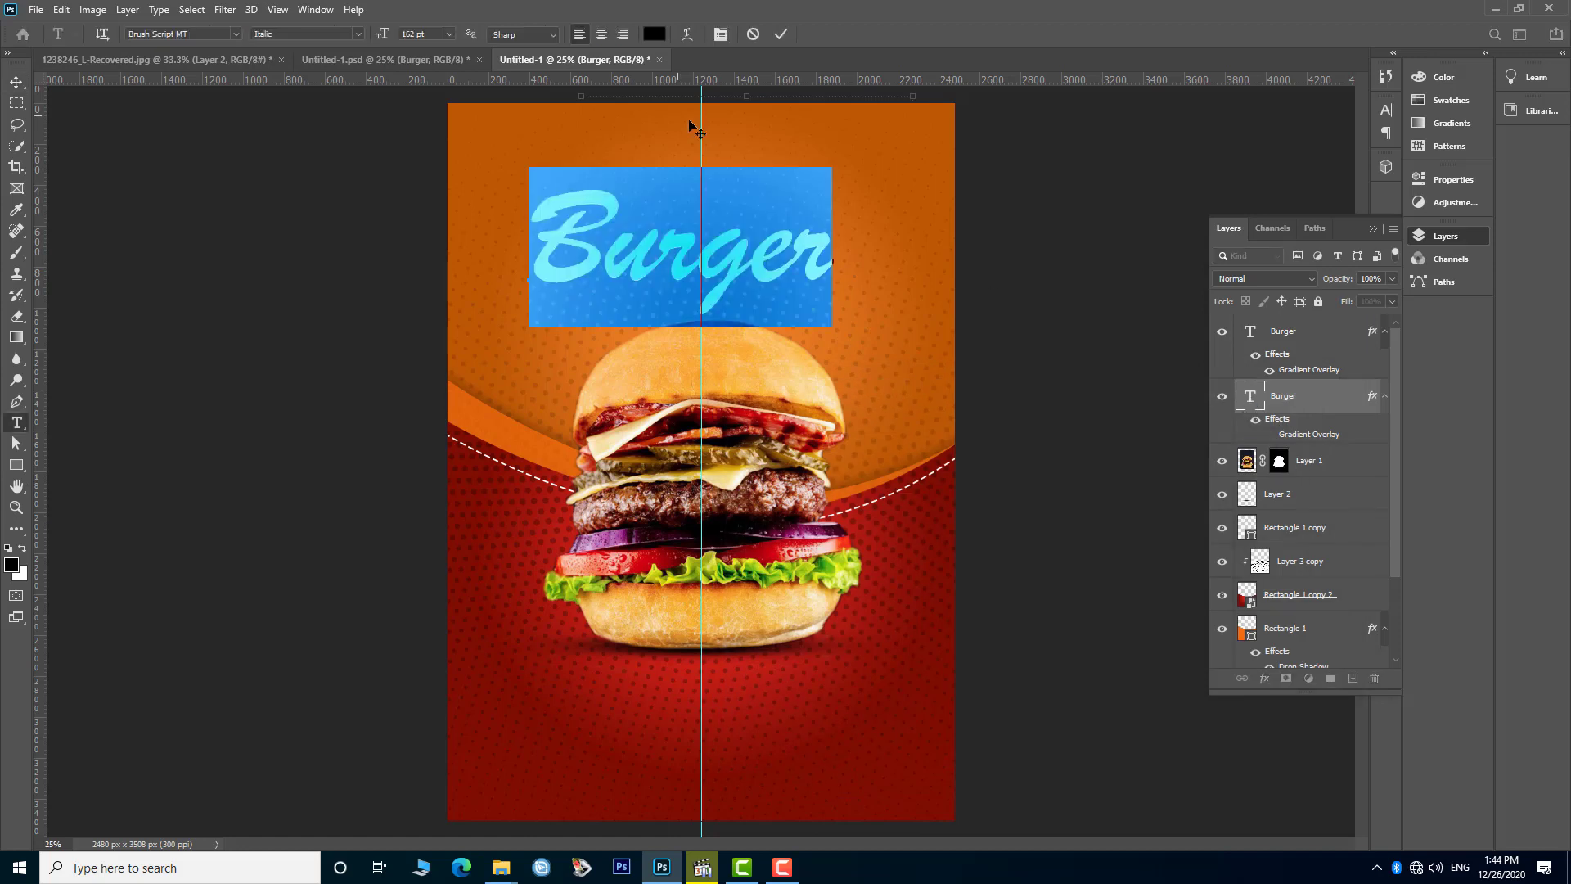
left_click(659, 41)
left_click(843, 217)
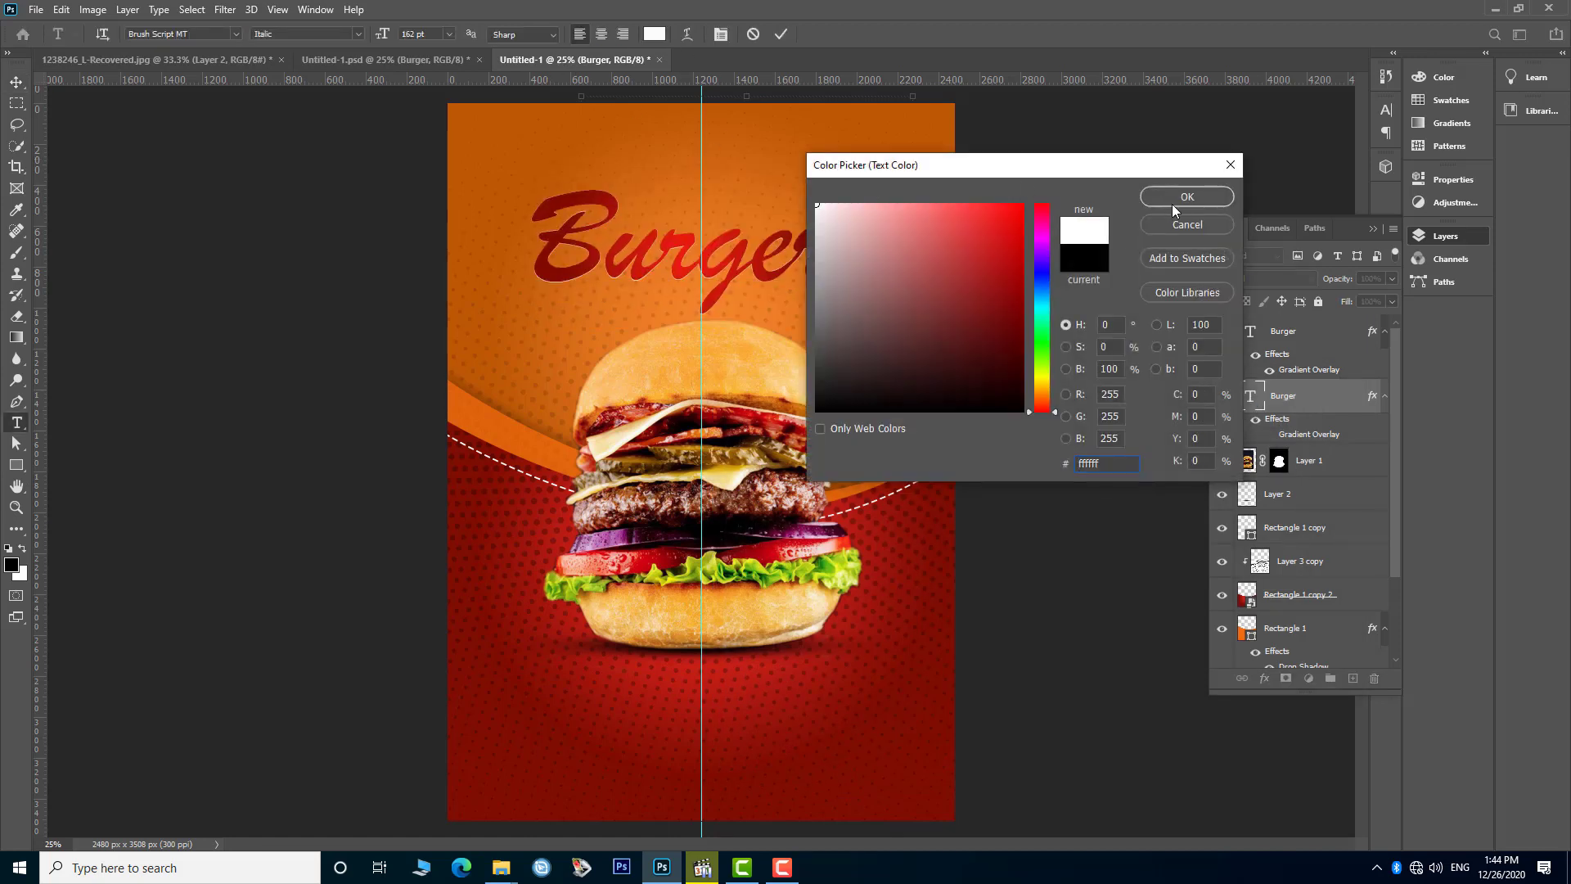
left_click(1172, 204)
left_click(16, 82)
key("shift+Right")
key("shift+Down")
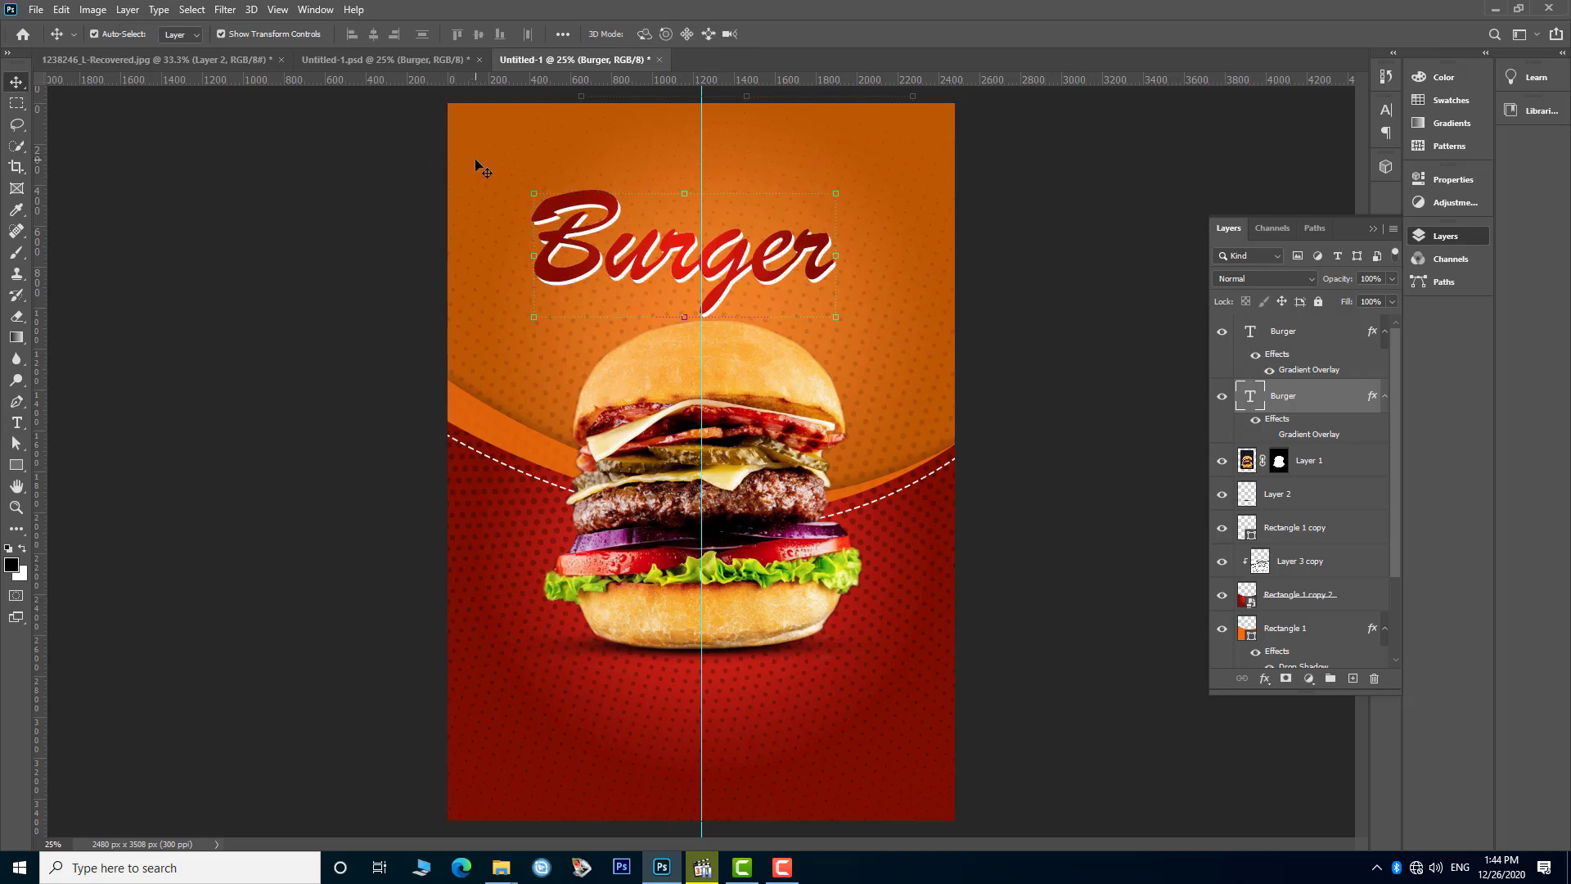
left_click(1021, 212)
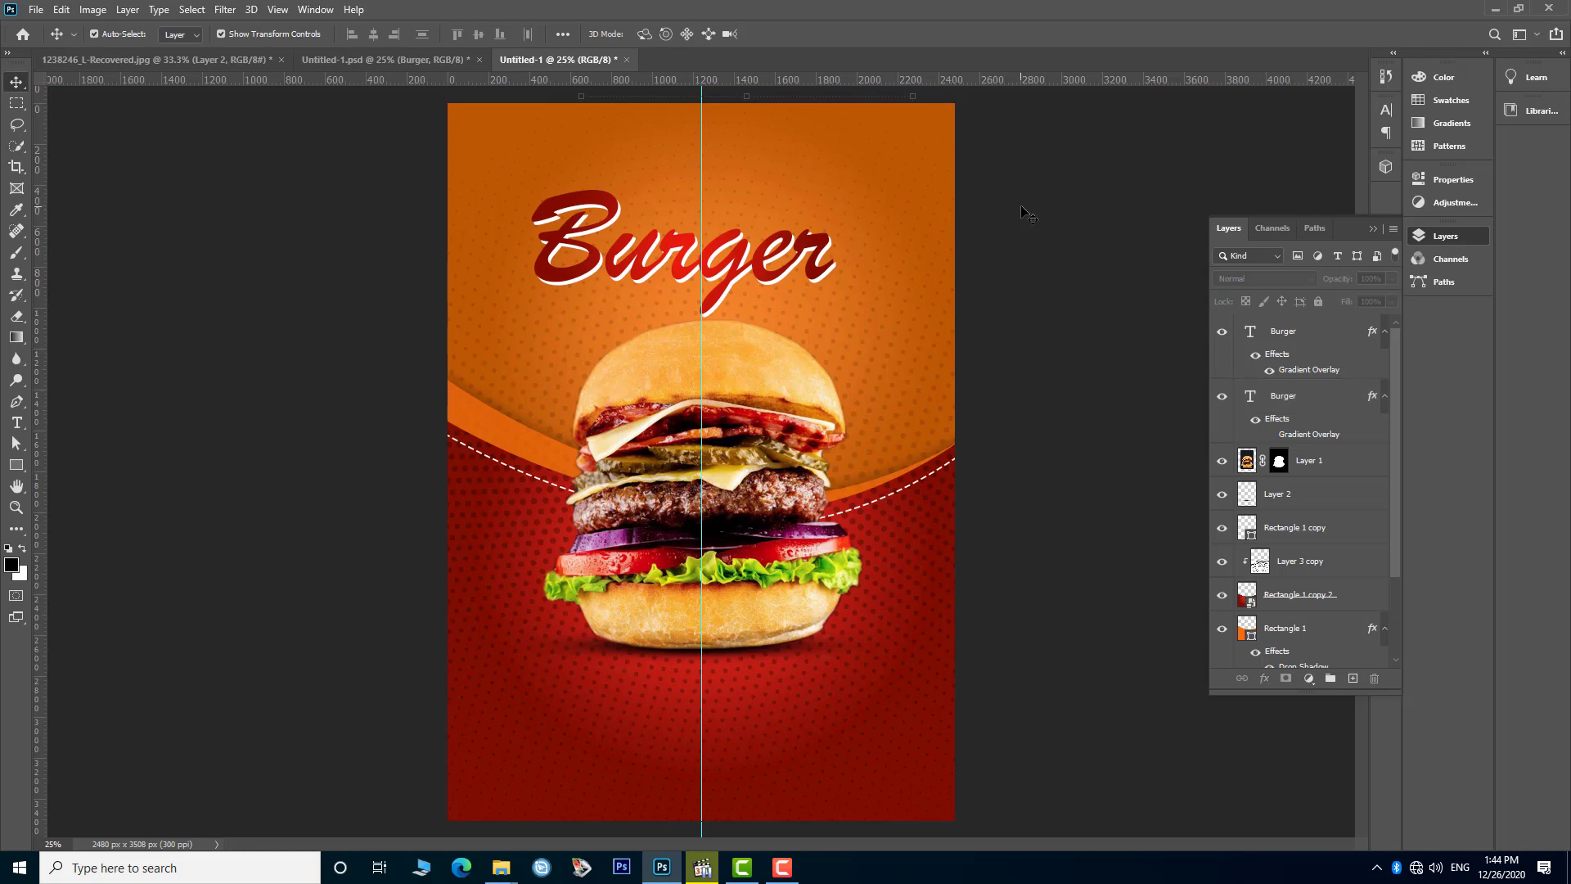
left_click(1373, 229)
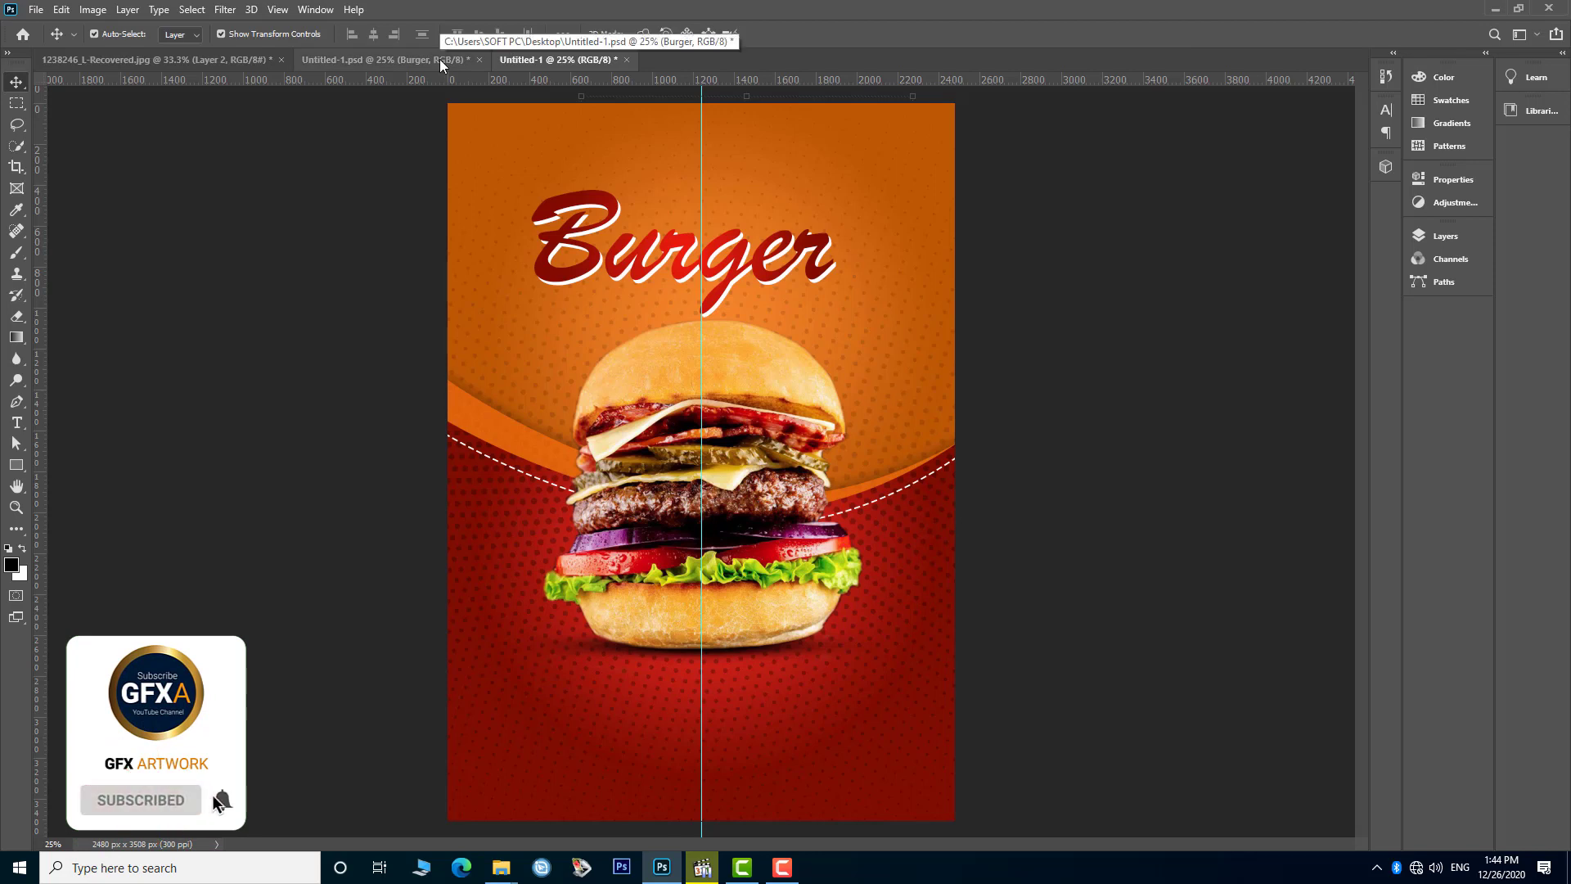
- Add the text 'Delicious' at 53 pt near the top right of the poster
left_click(17, 422)
left_click(759, 168)
type("Delic")
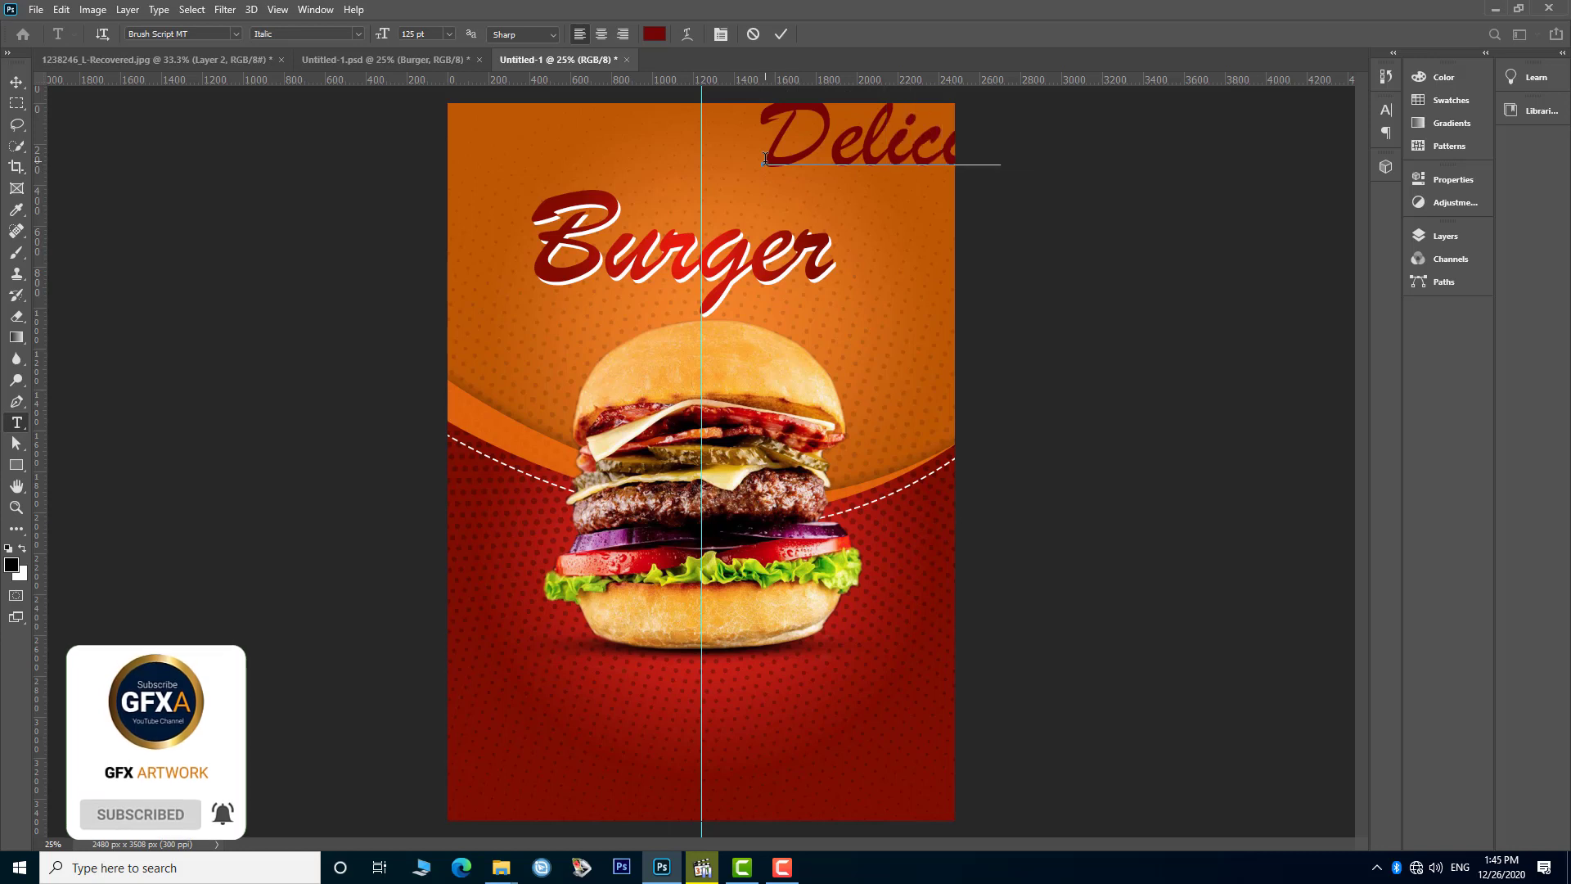
type("ious")
key("ctrl+a")
left_click_drag(382, 41, 323, 54)
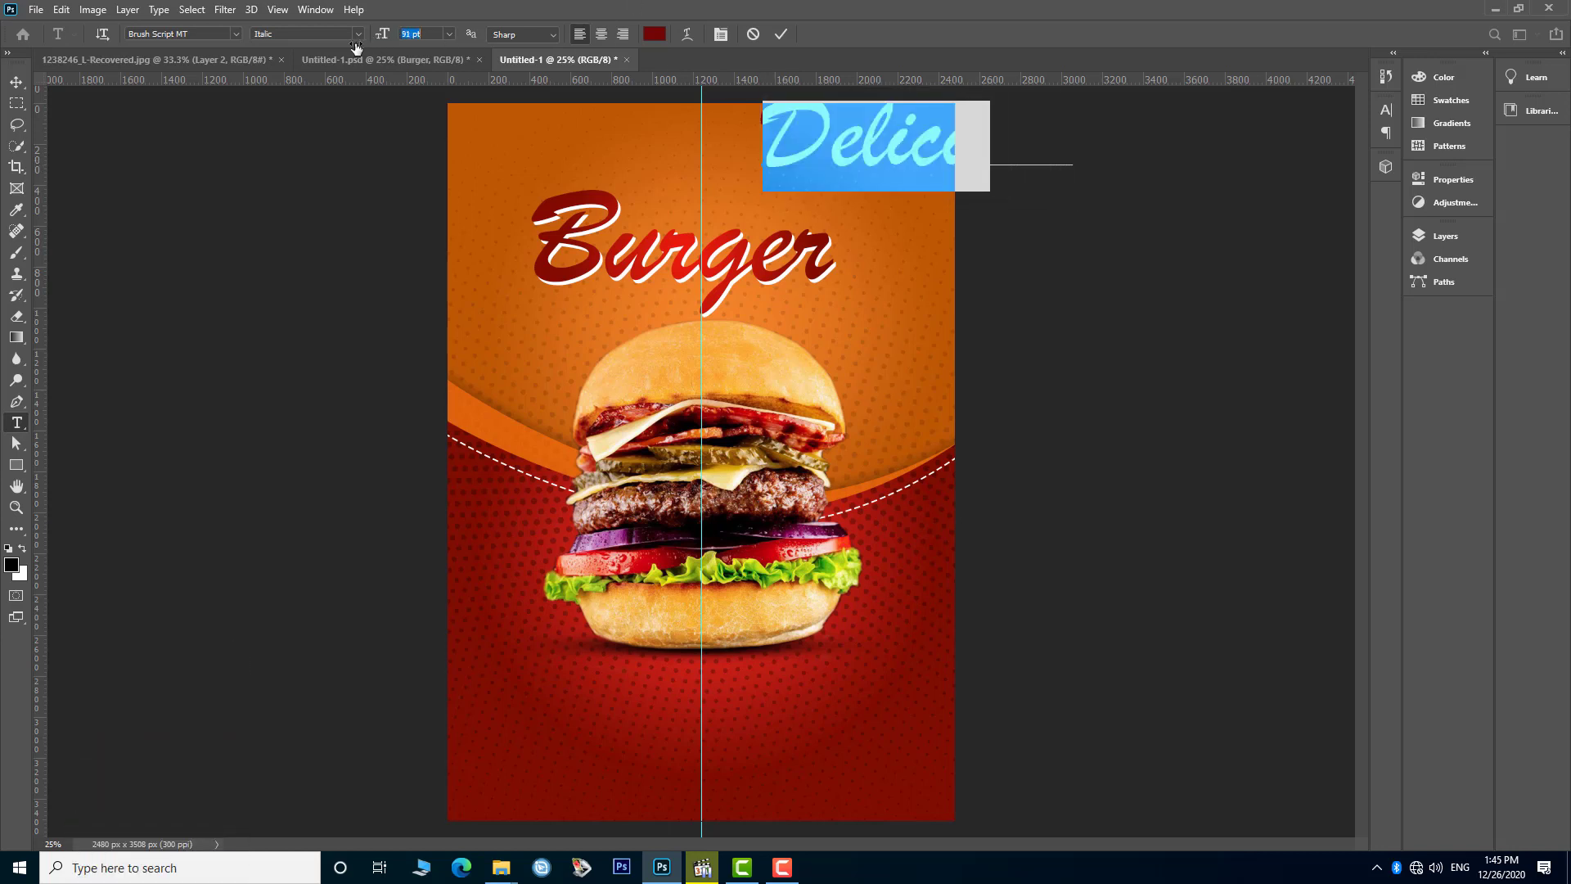
- Colour Delicious white (ffffff) and place it just above the end of Burger
left_click(660, 37)
type("ffffff")
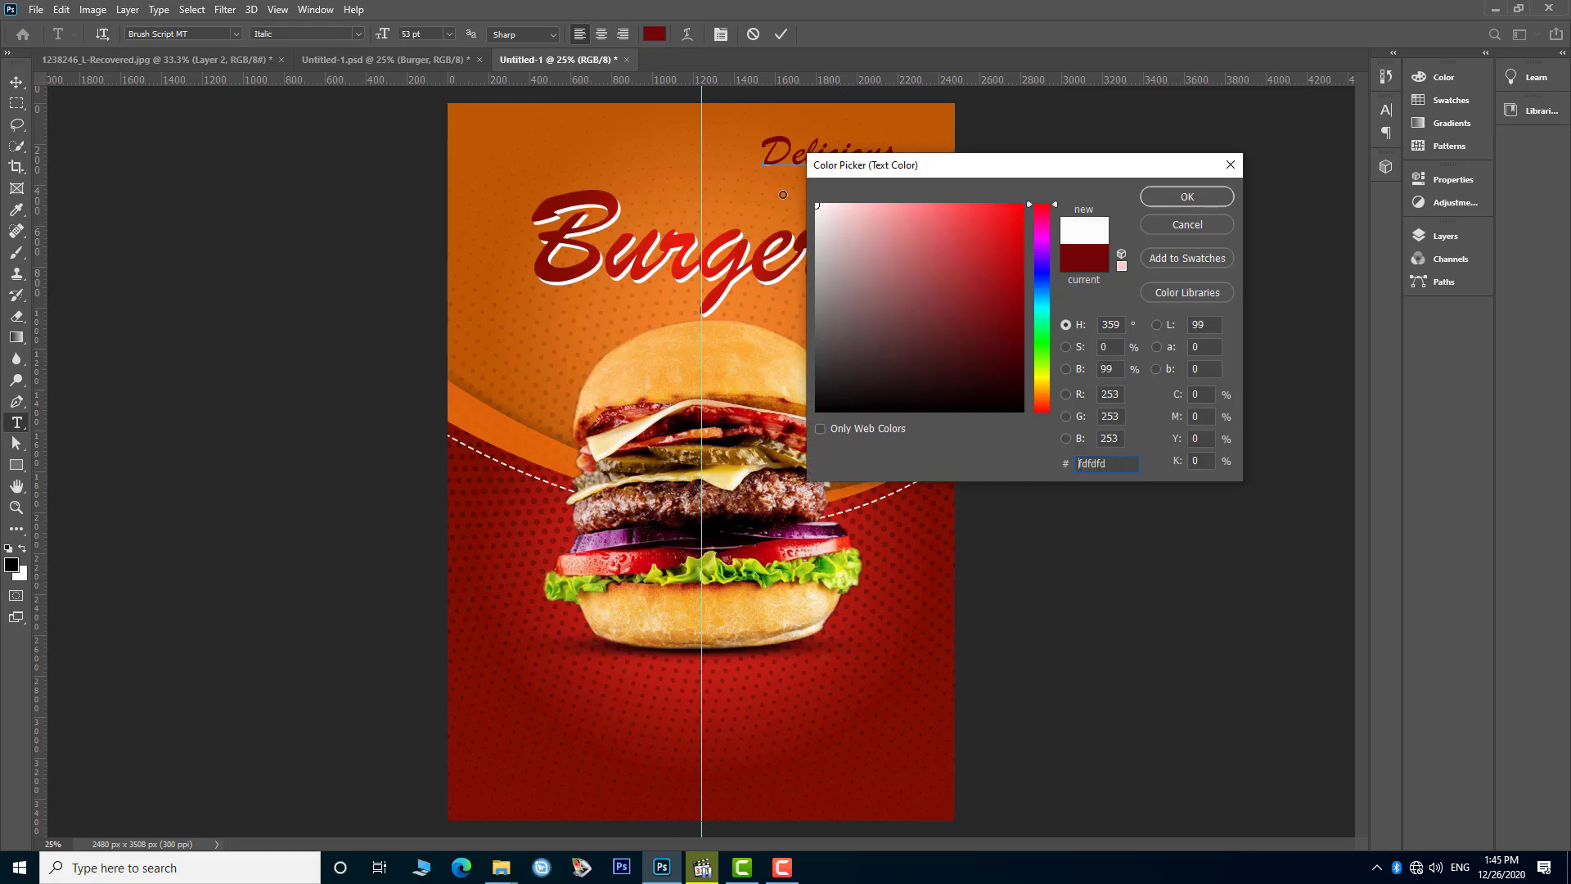
left_click(1184, 199)
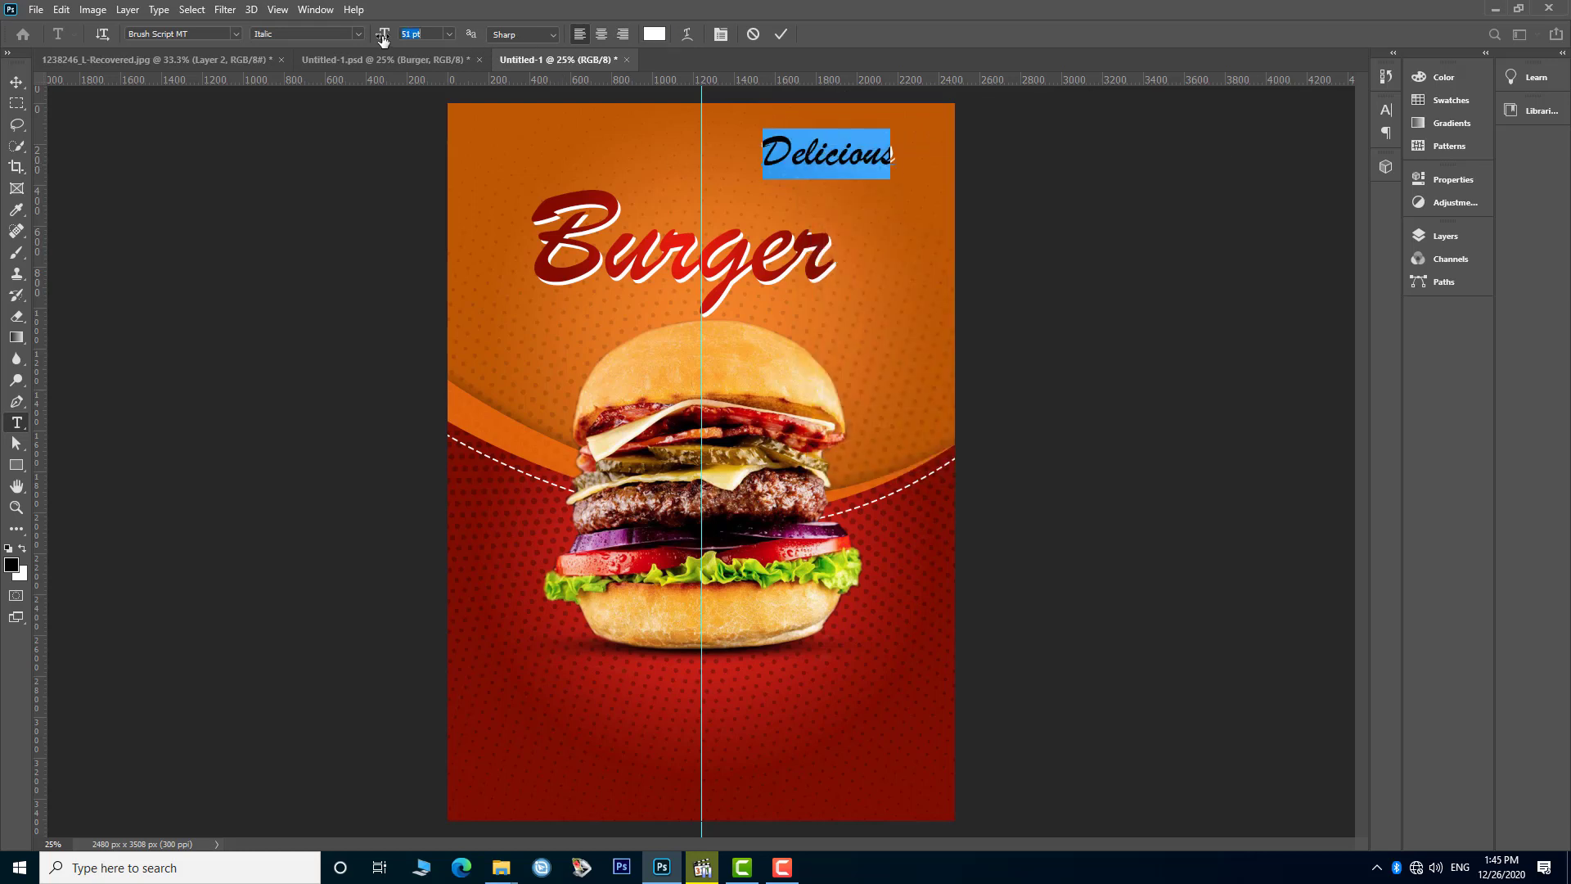
left_click(16, 82)
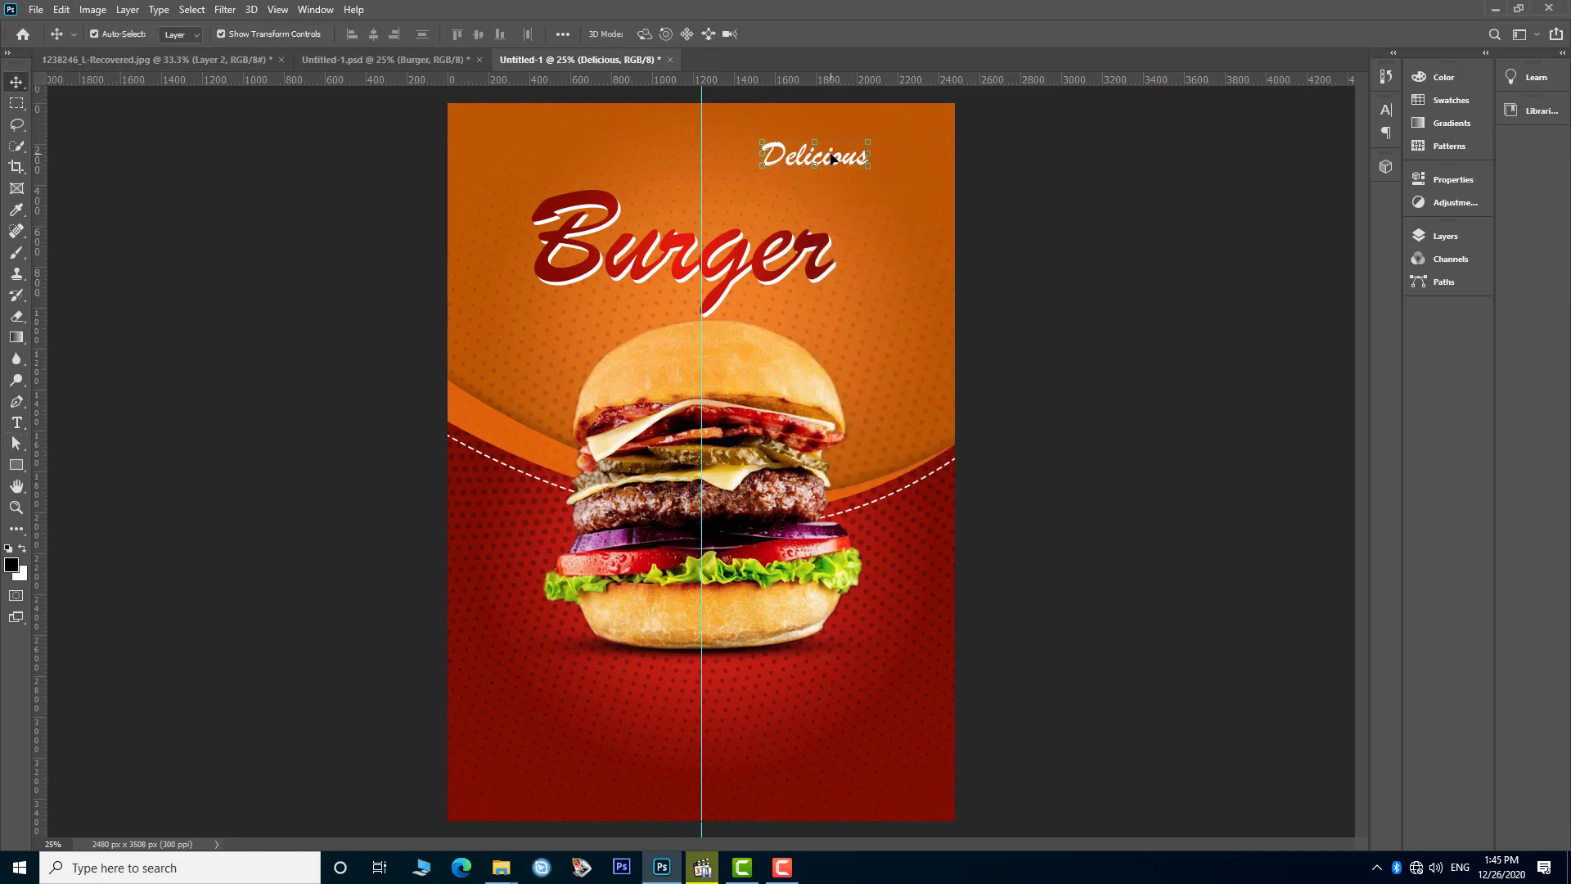
left_click_drag(832, 158, 803, 208)
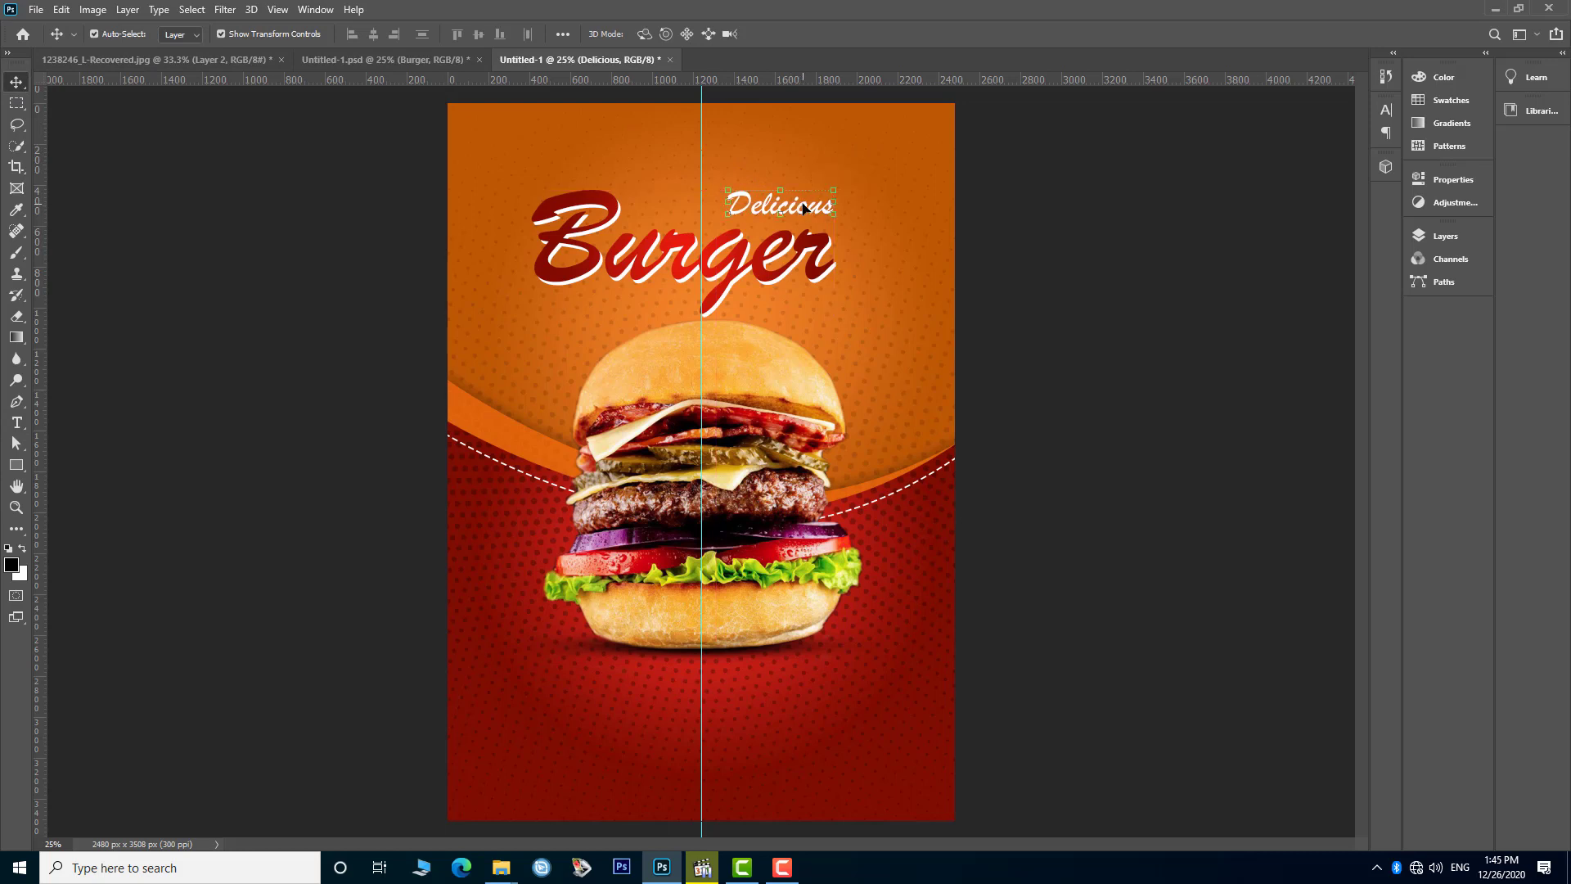
left_click(949, 191)
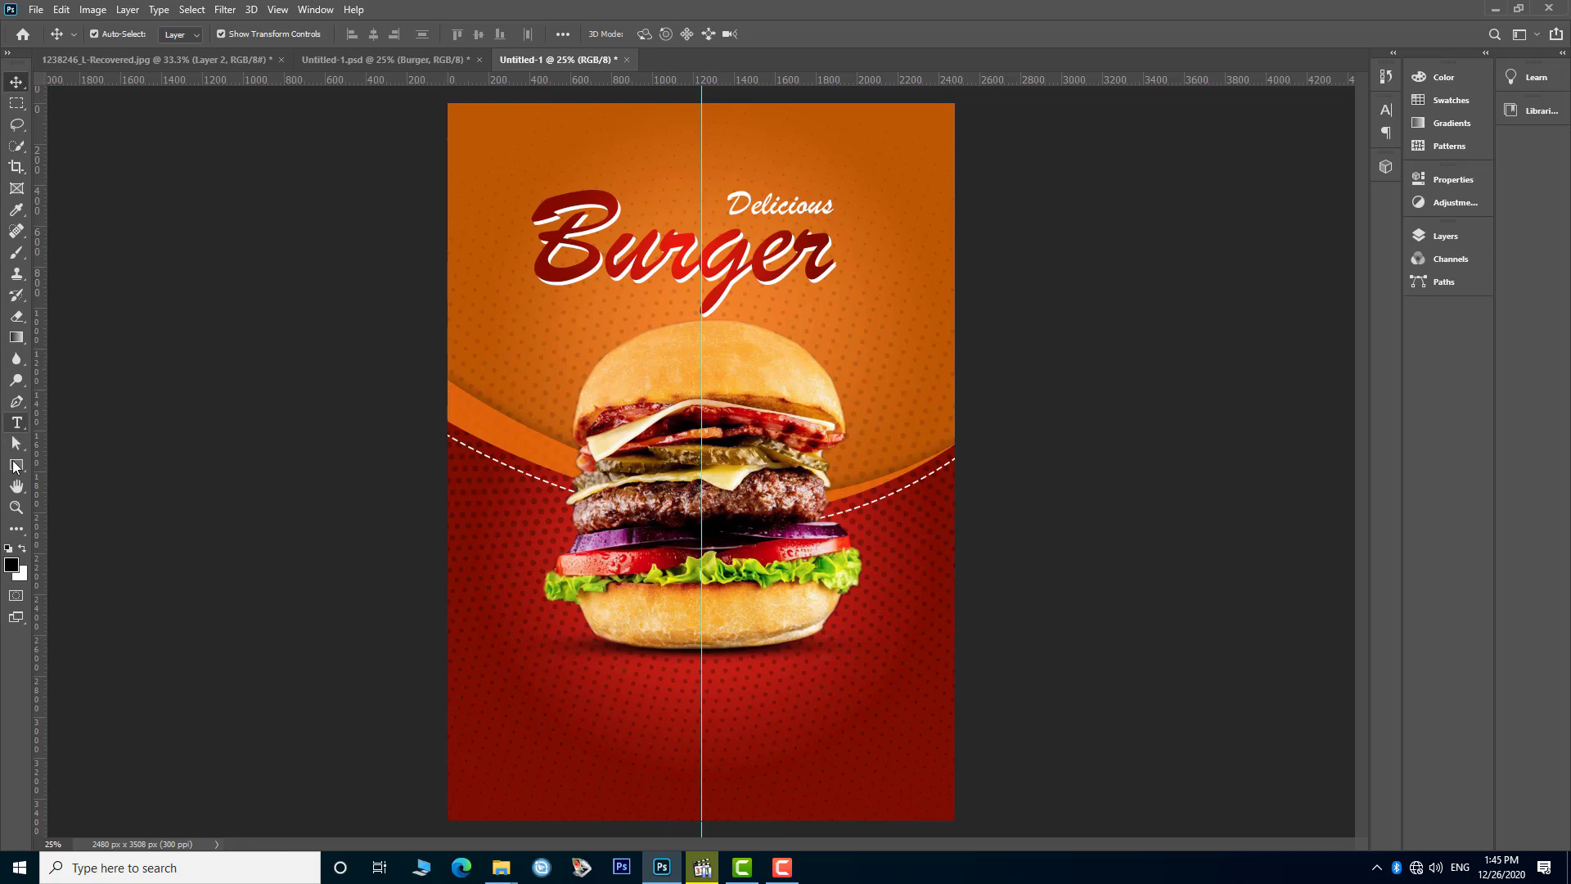
left_click(16, 466)
- Draw a rounded rectangle banner at the poster's top-left with an 86 px corner radius
right_click(17, 478)
left_click(74, 482)
mouse_move(375, 160)
left_mouse_down()
mouse_move(550, 195)
mouse_move(520, 167)
left_mouse_up()
left_click(1219, 335)
type("86")
key("Return")
left_click(16, 82)
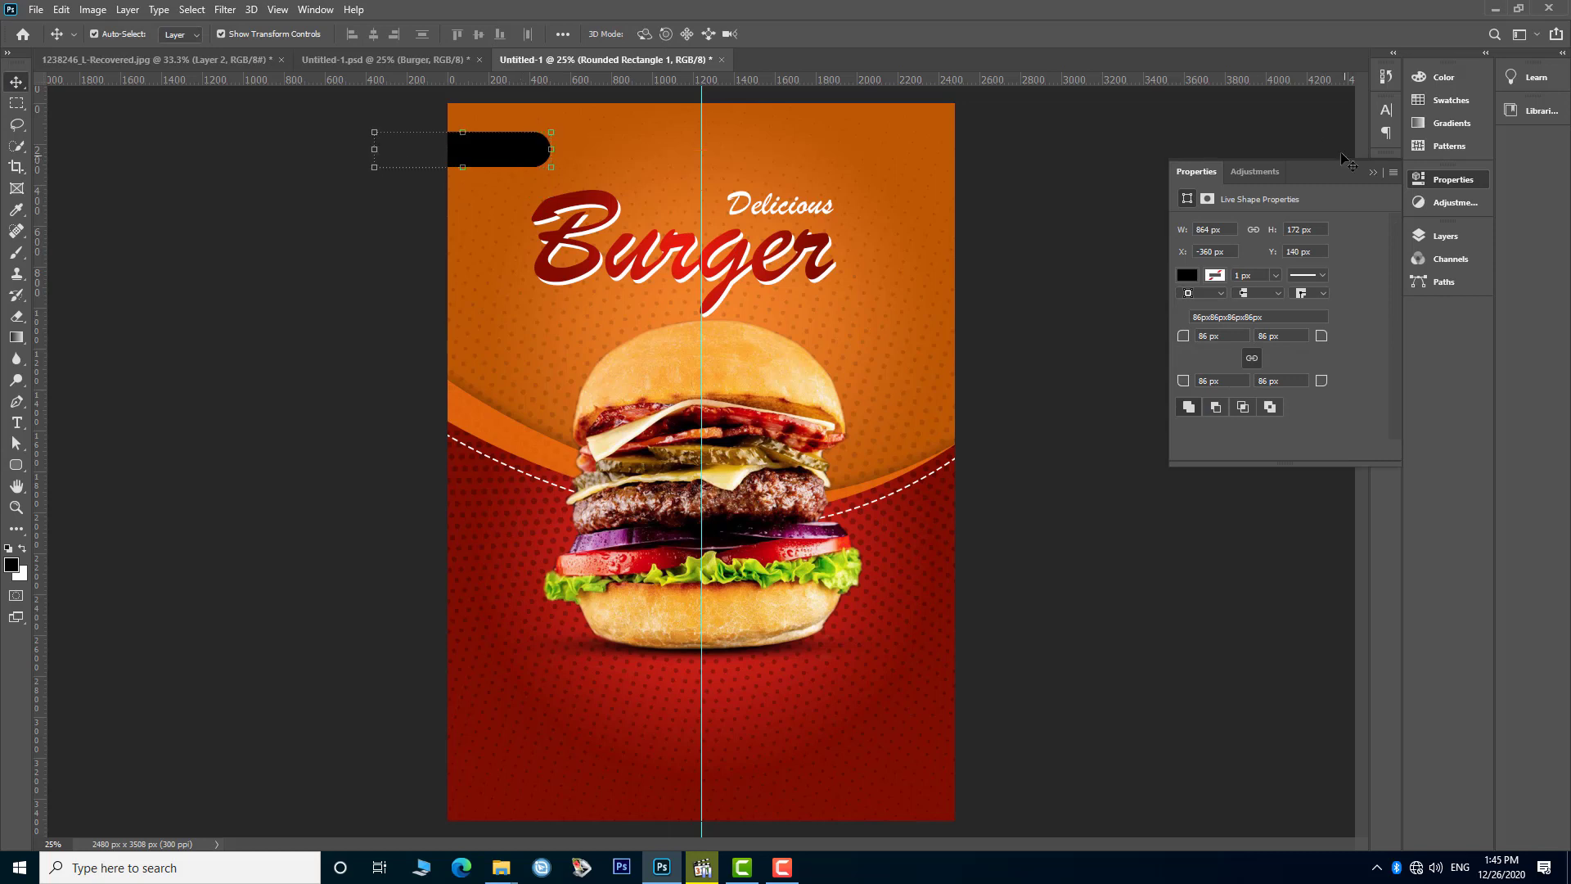
left_click(1372, 176)
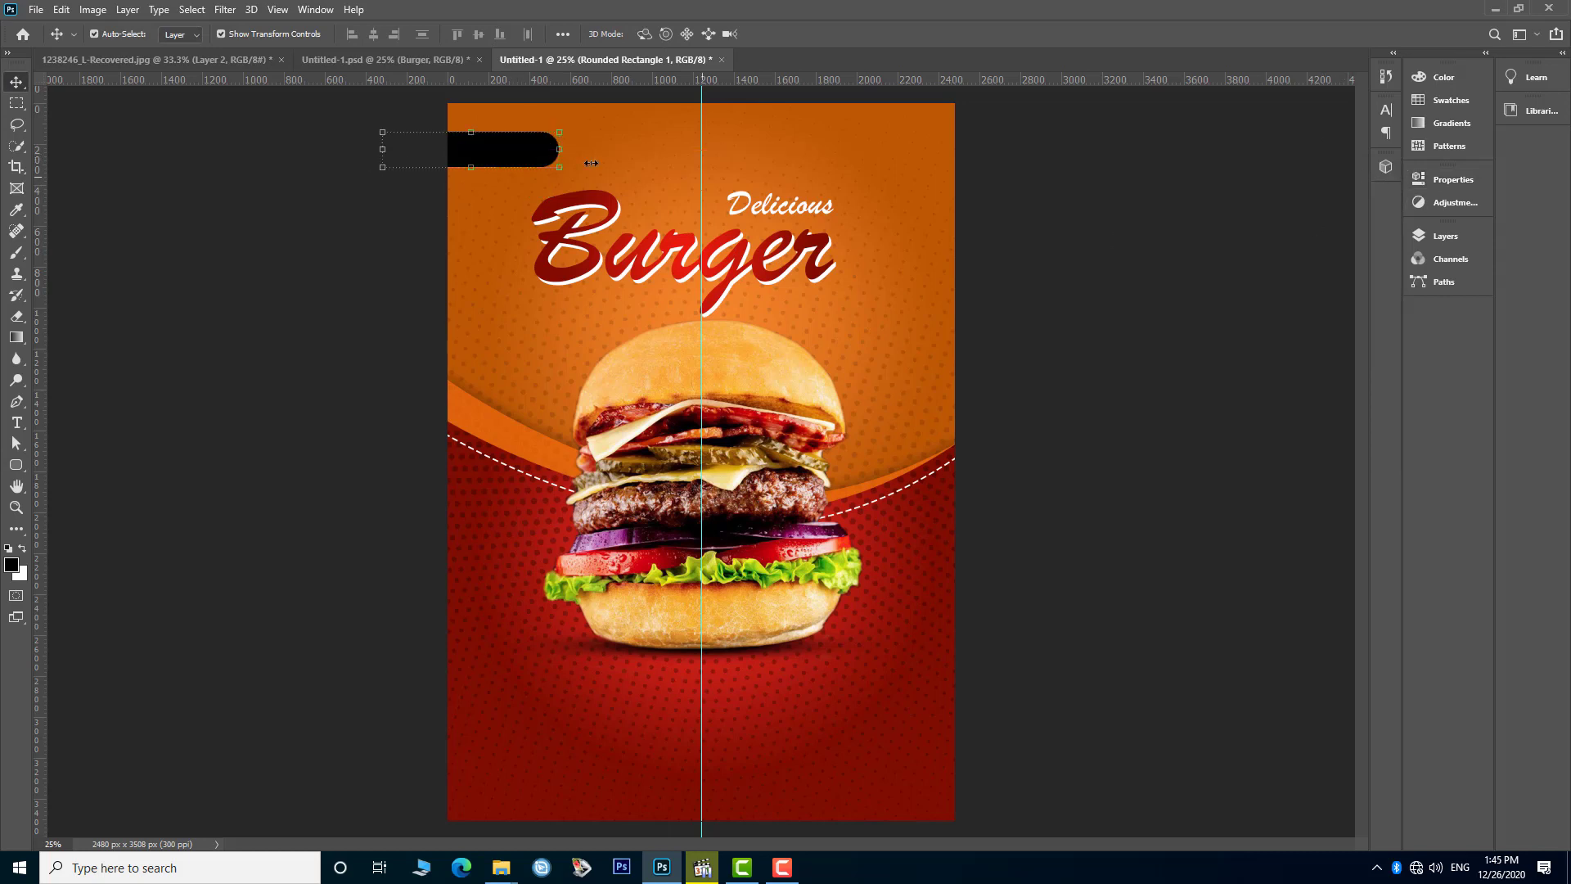
- Add a red radial Gradient Overlay to Rounded Rectangle 1, centred slightly right in the banner
left_click(1439, 237)
left_click(1265, 678)
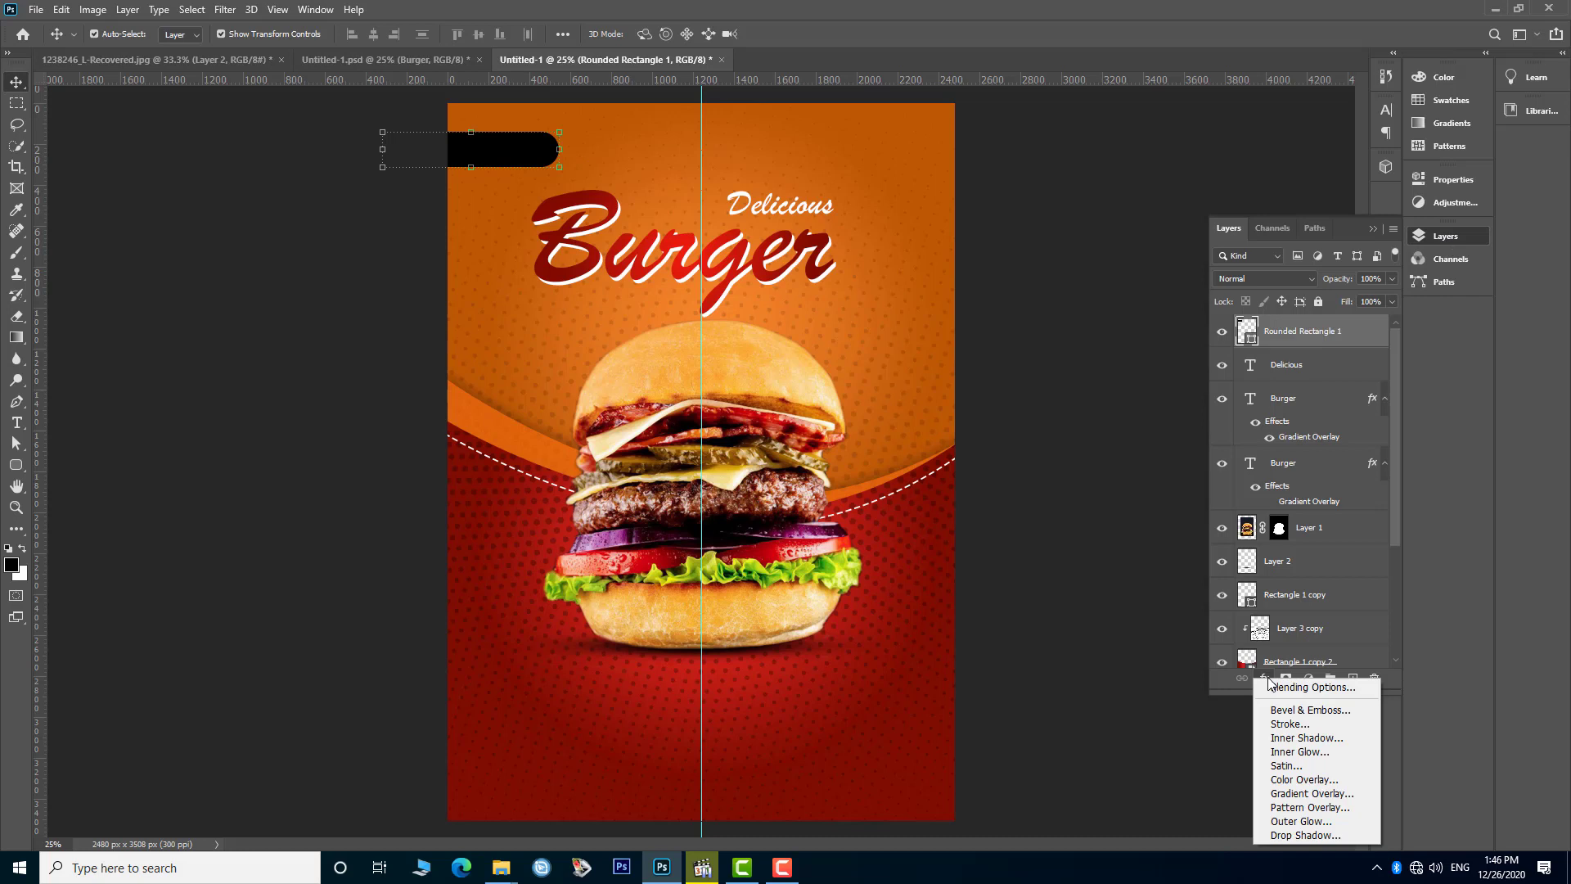
left_click(1321, 792)
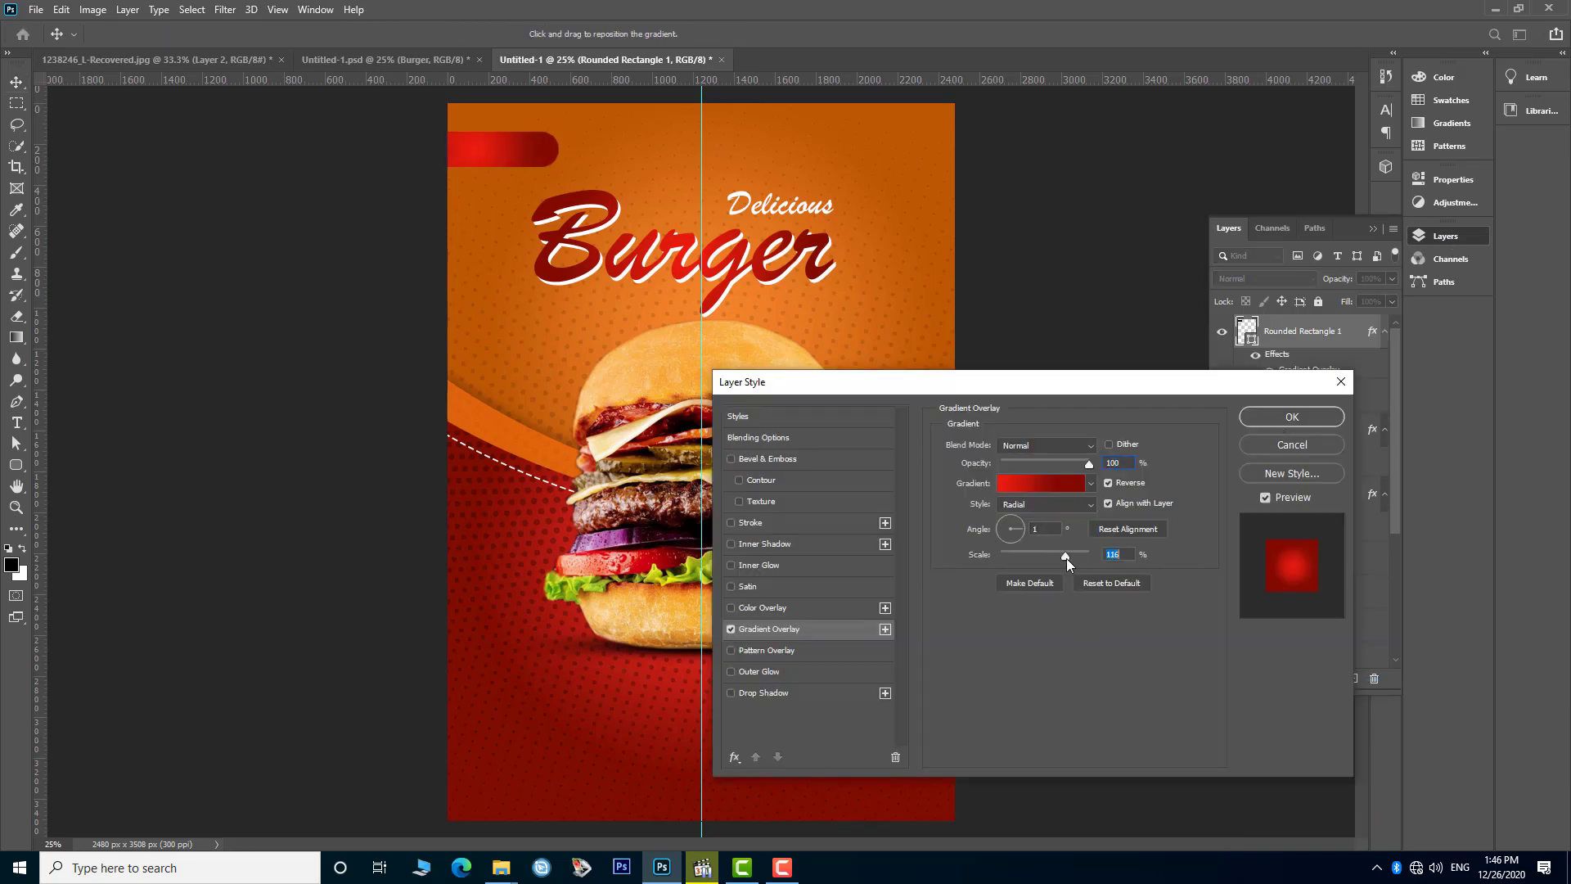
left_click_drag(514, 168, 544, 173)
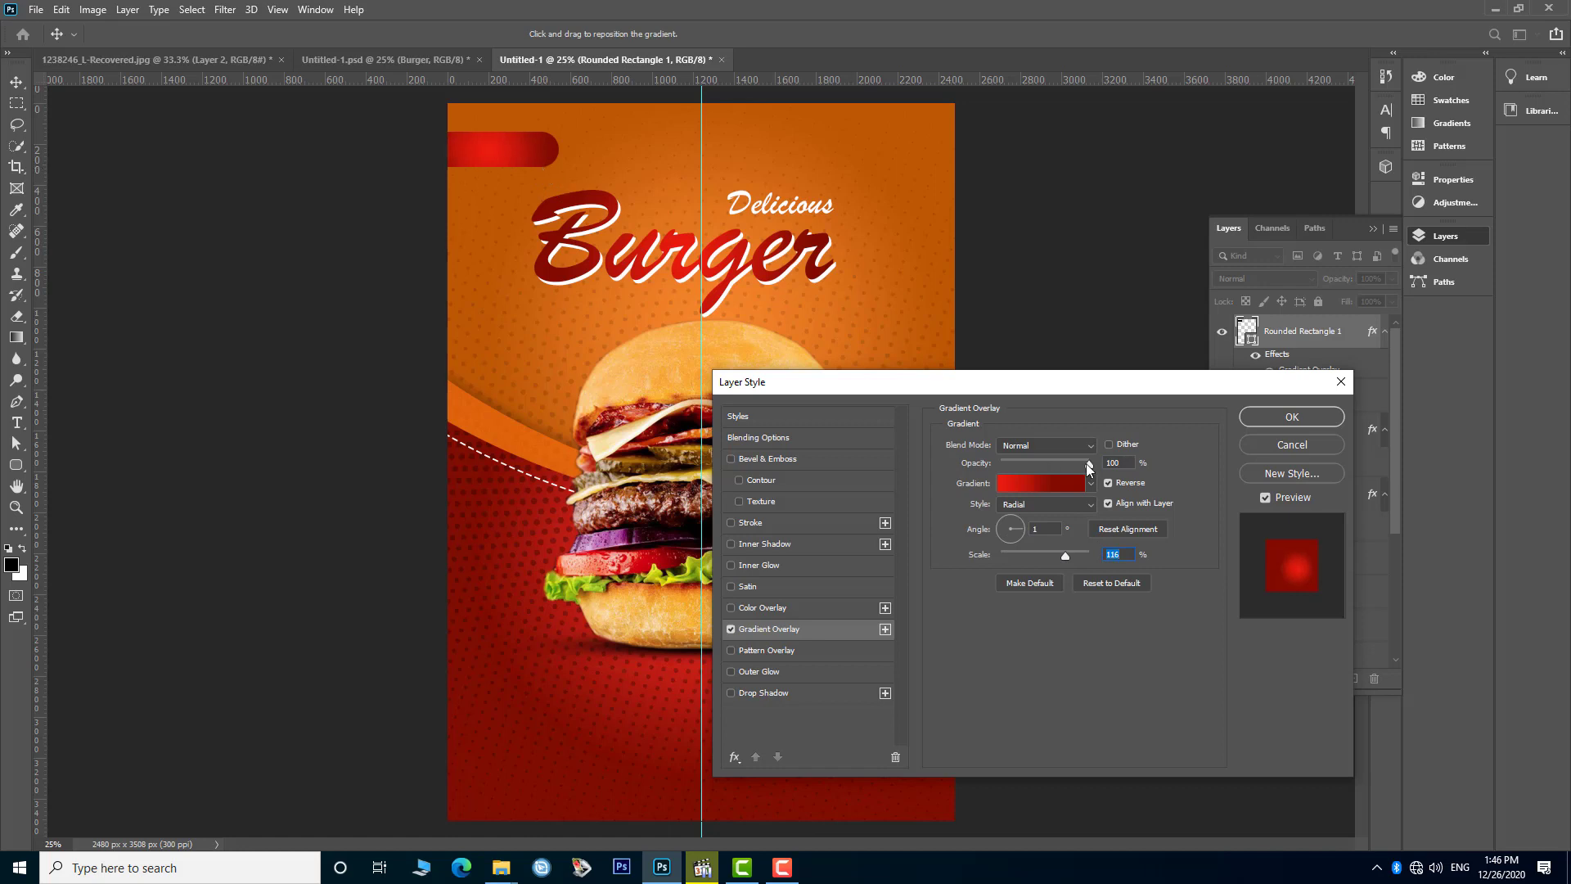
left_click(1300, 419)
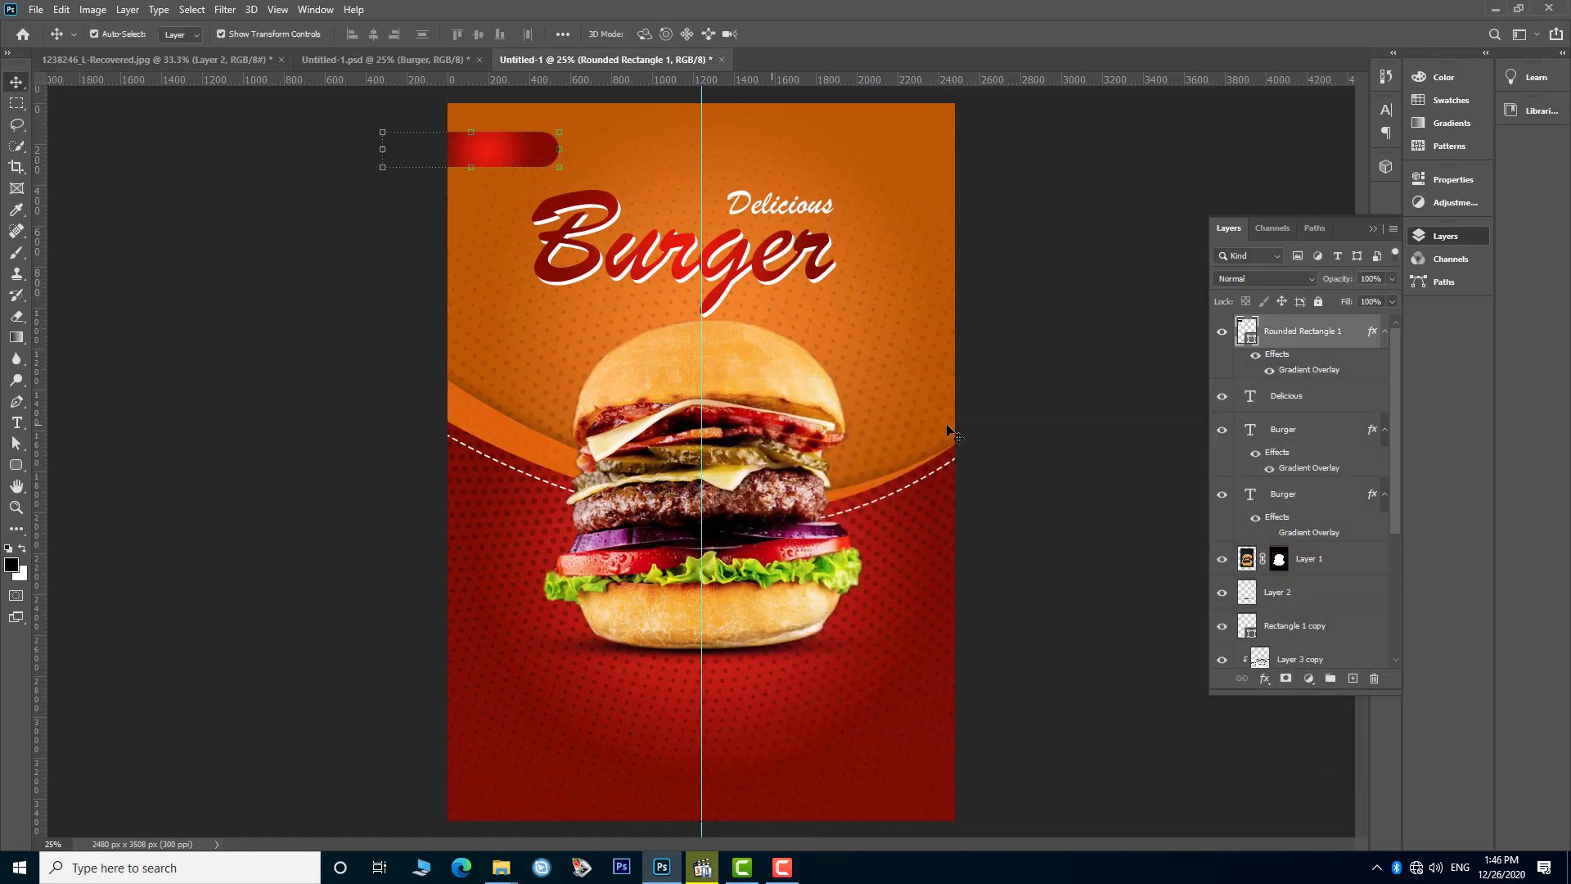
left_click(17, 422)
- Type ORDER NOW and set it to Akrobat ExtraBold at 24 pt
left_click(790, 137)
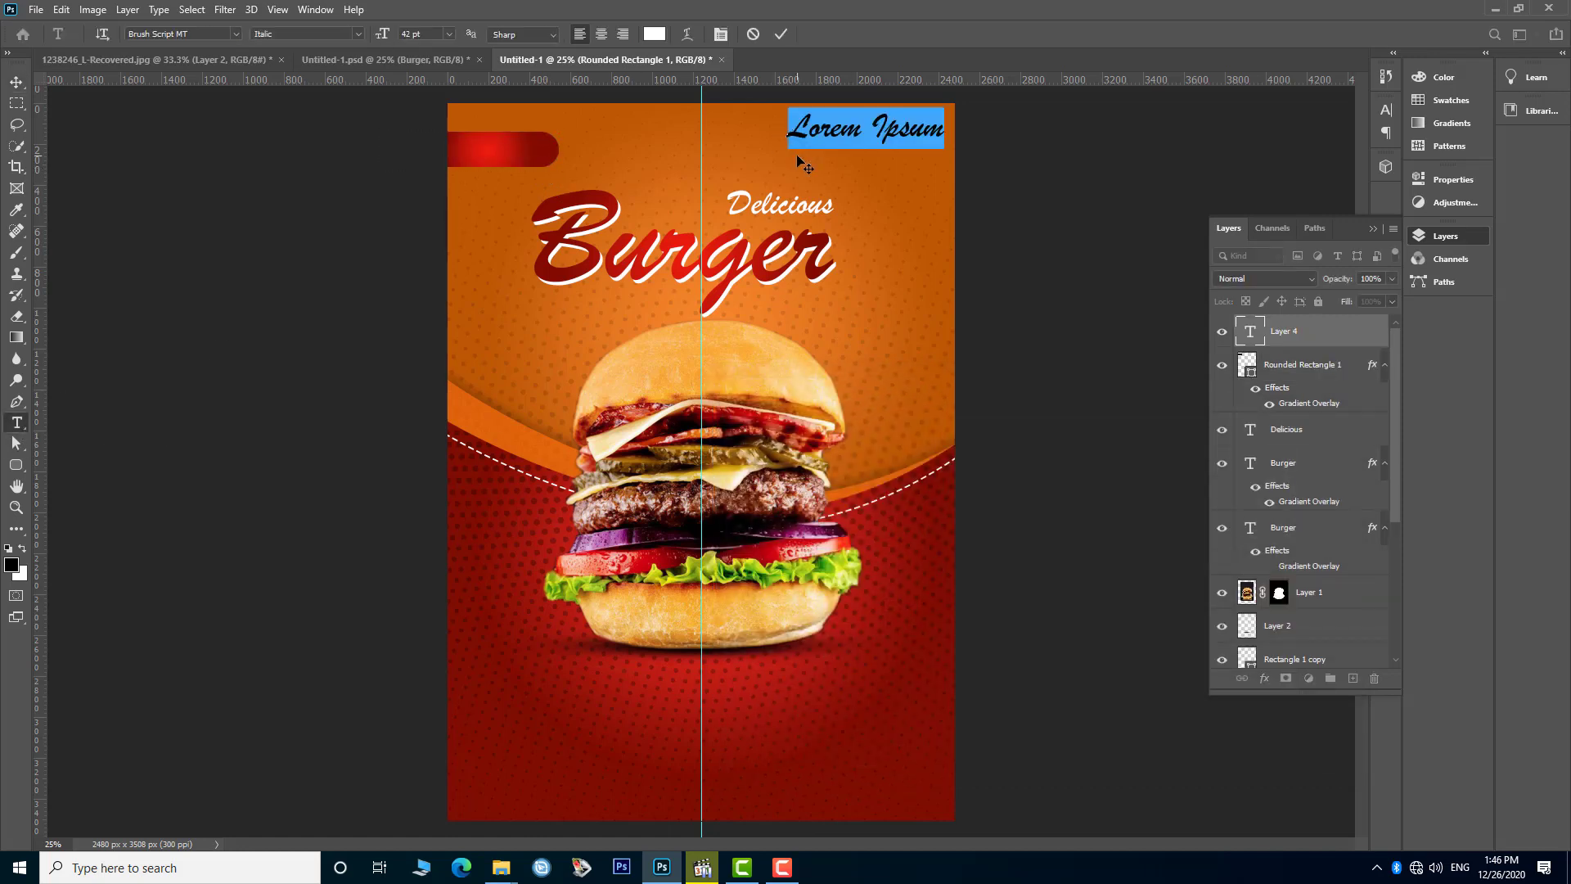
type("ORDER NO:")
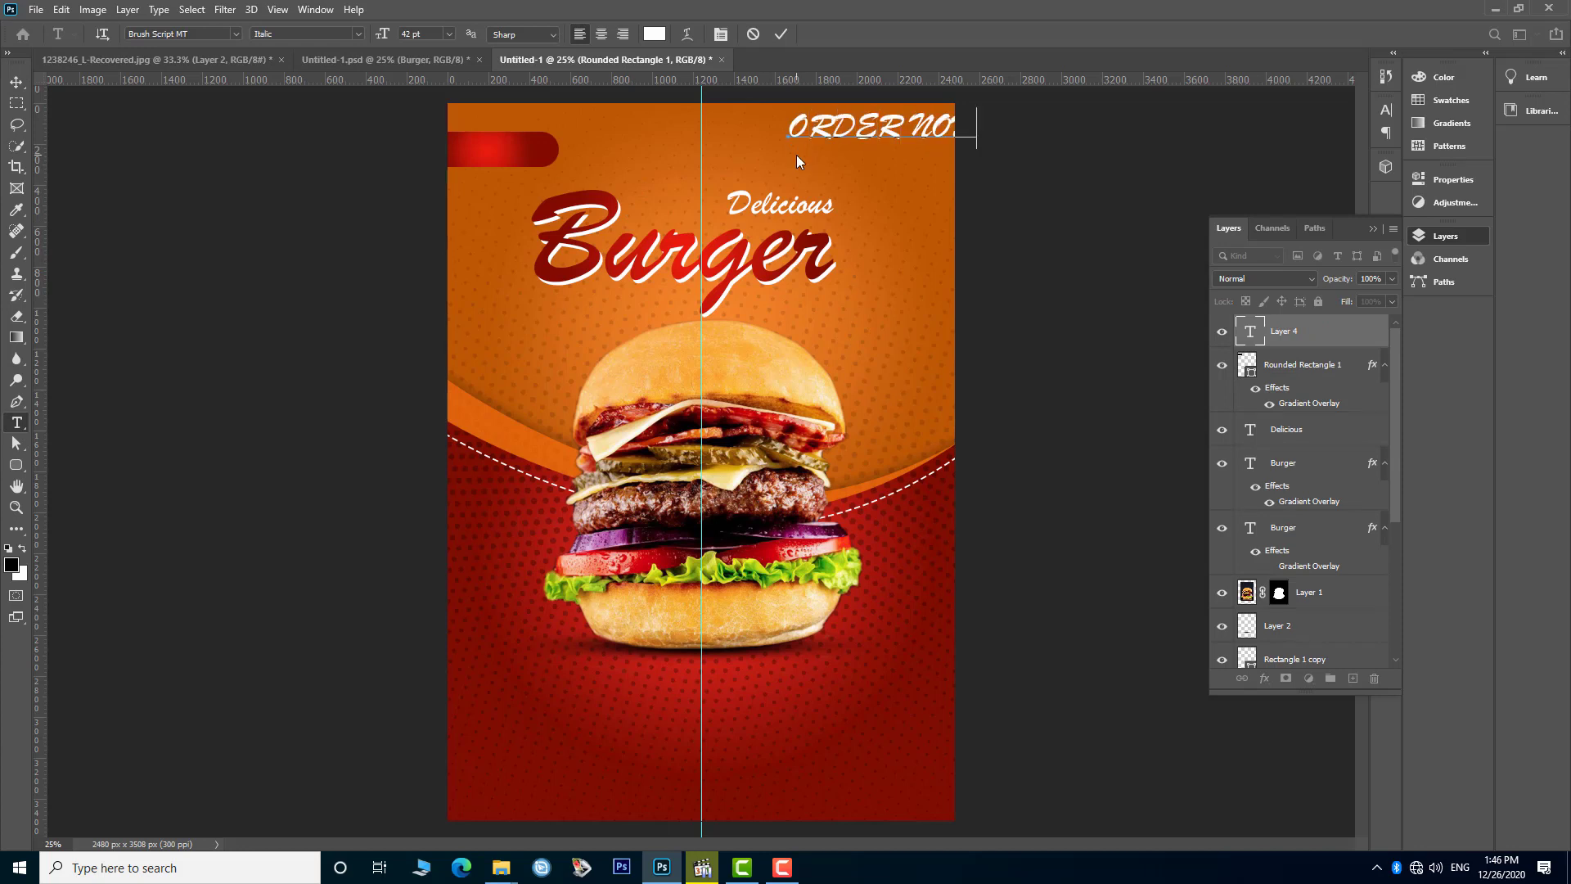
key("ctrl+a")
left_click(237, 34)
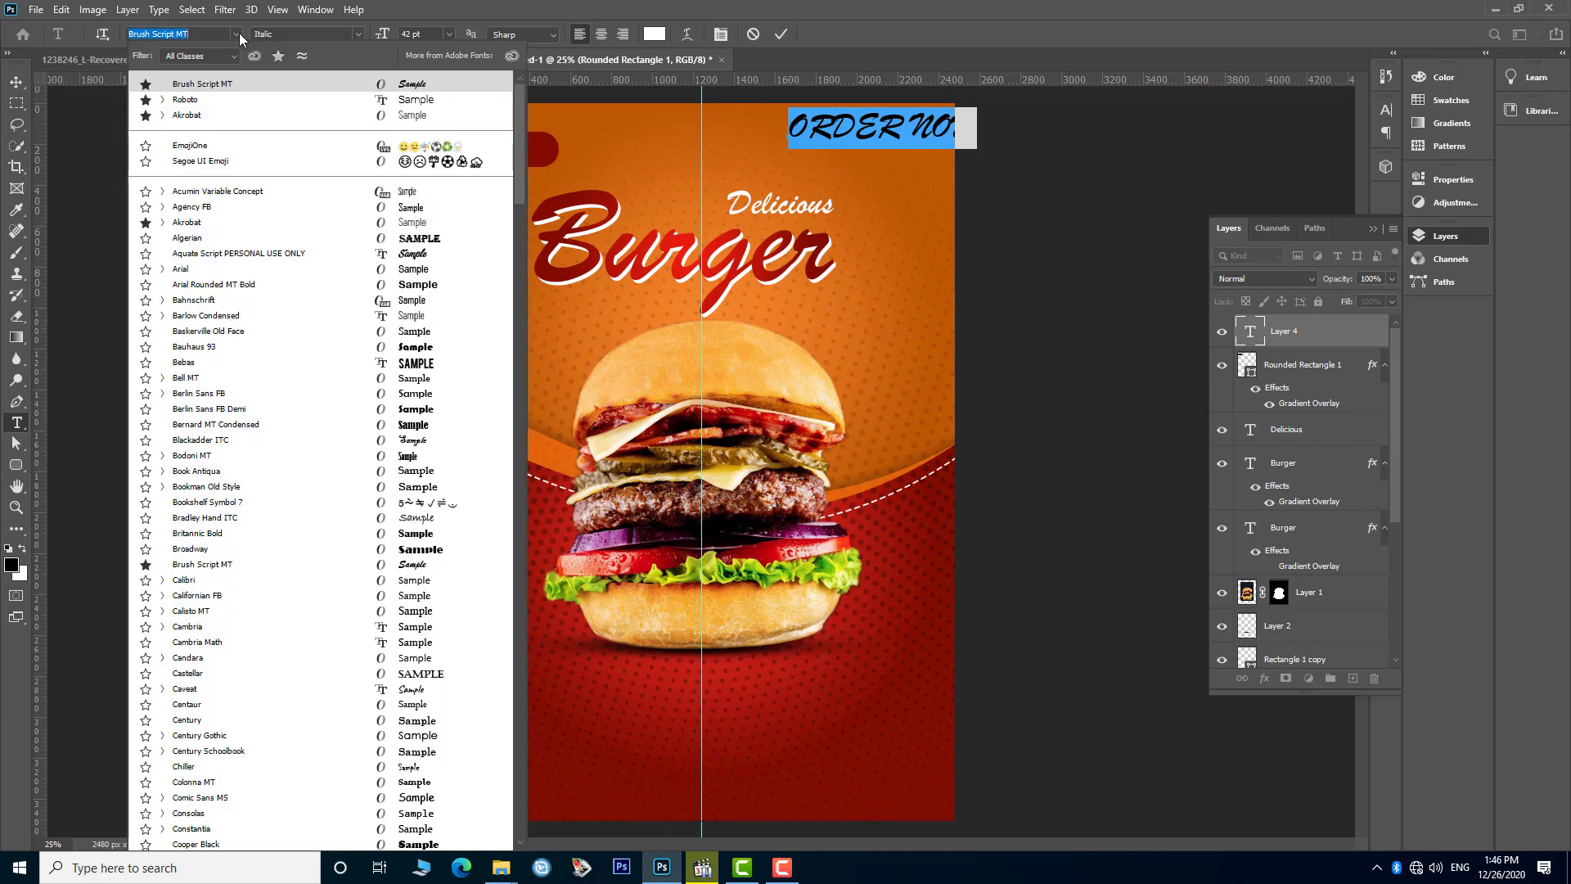
left_click(209, 114)
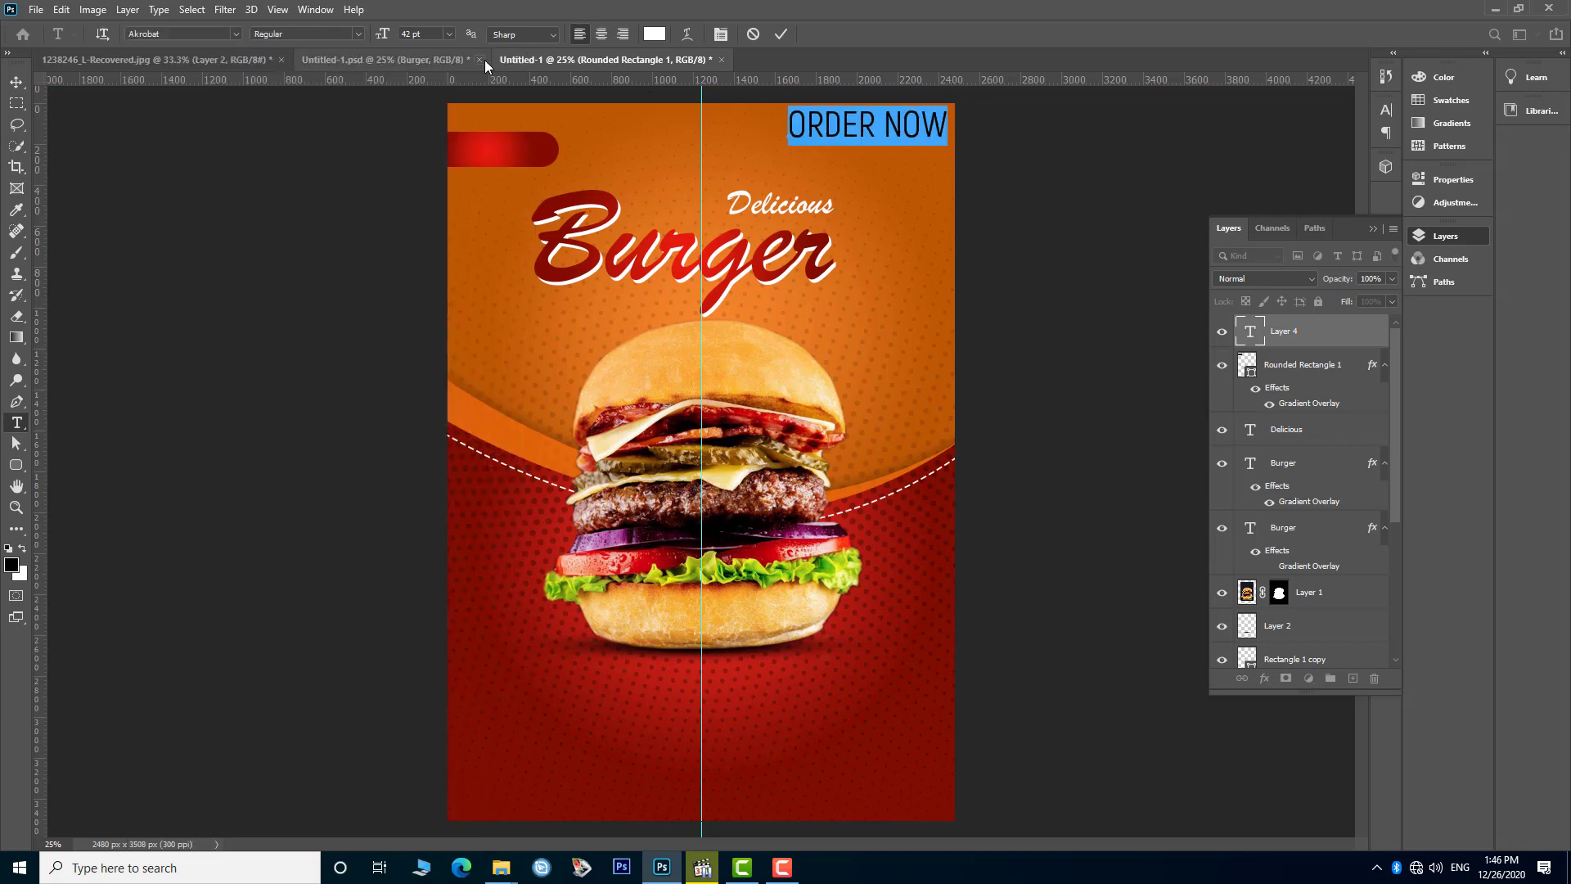
left_click(357, 33)
left_click(311, 131)
left_click_drag(389, 44, 369, 47)
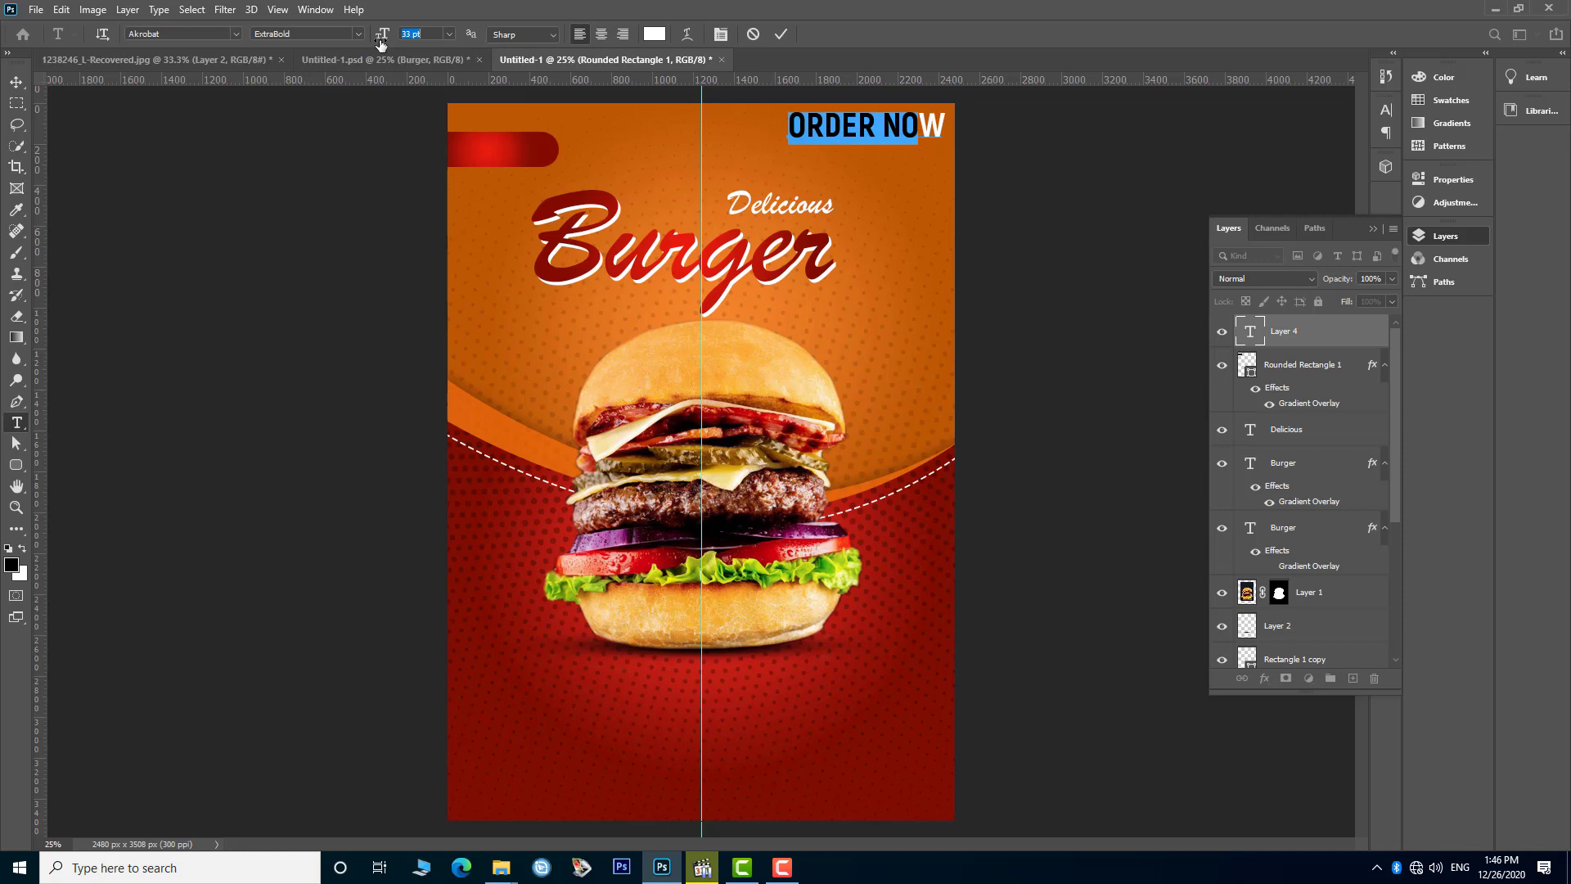
- Commit ORDER NOW and move it onto the red banner at the top-left
left_click(779, 34)
left_click(16, 82)
left_click_drag(861, 132, 556, 135)
left_click(1070, 212)
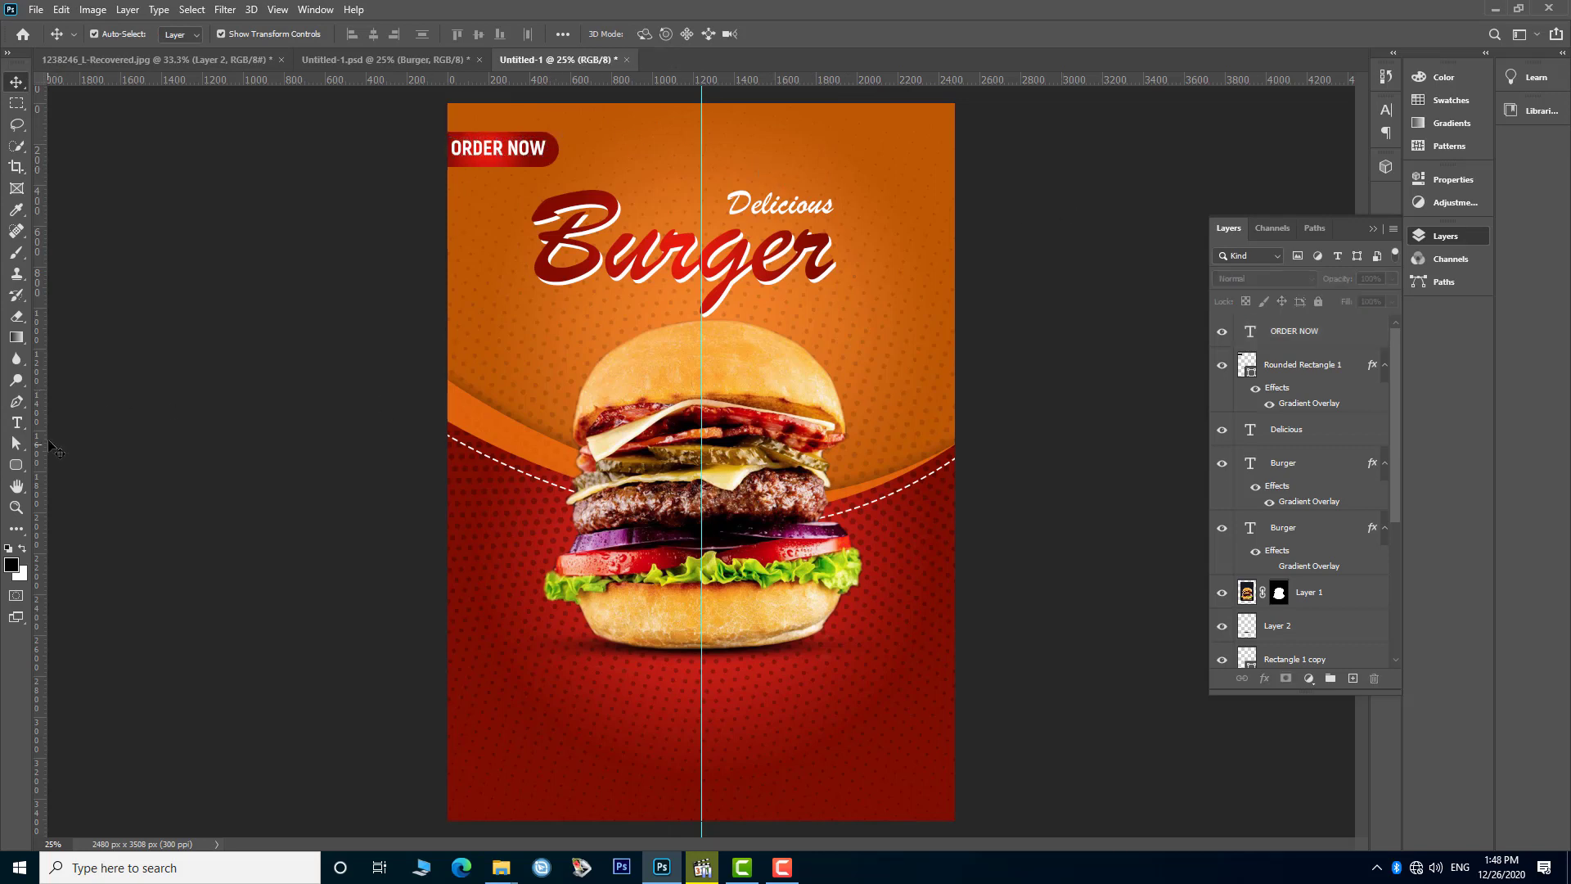
- Type the headline YOUR DELICIOUS MOMENT below the burger in Akrobat ExtraBold 65 pt
left_click(16, 422)
left_click(559, 689)
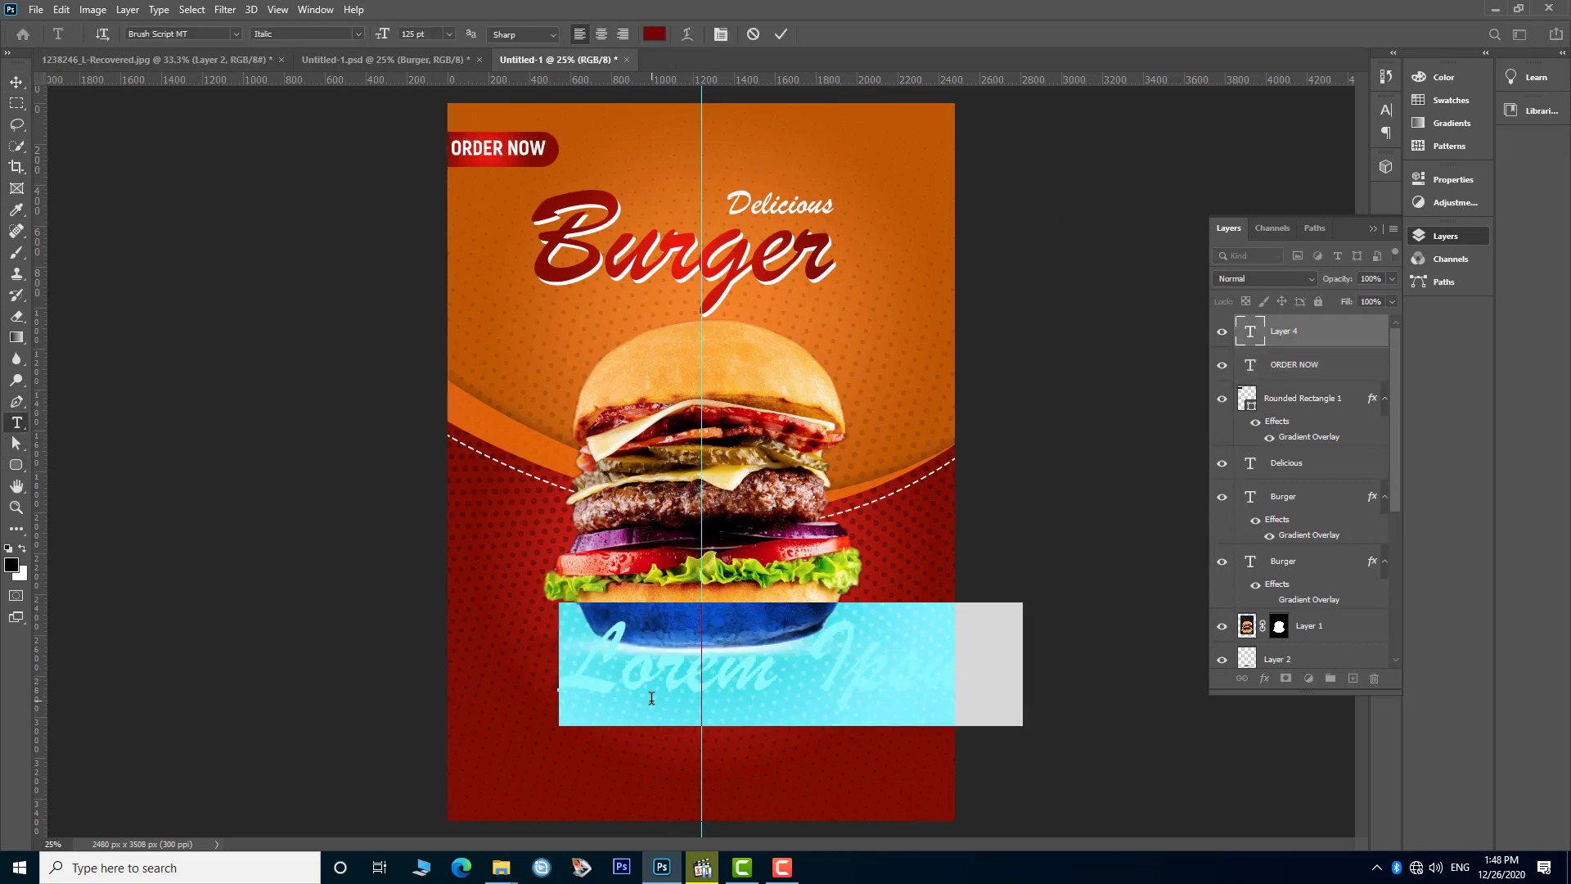
left_click(235, 34)
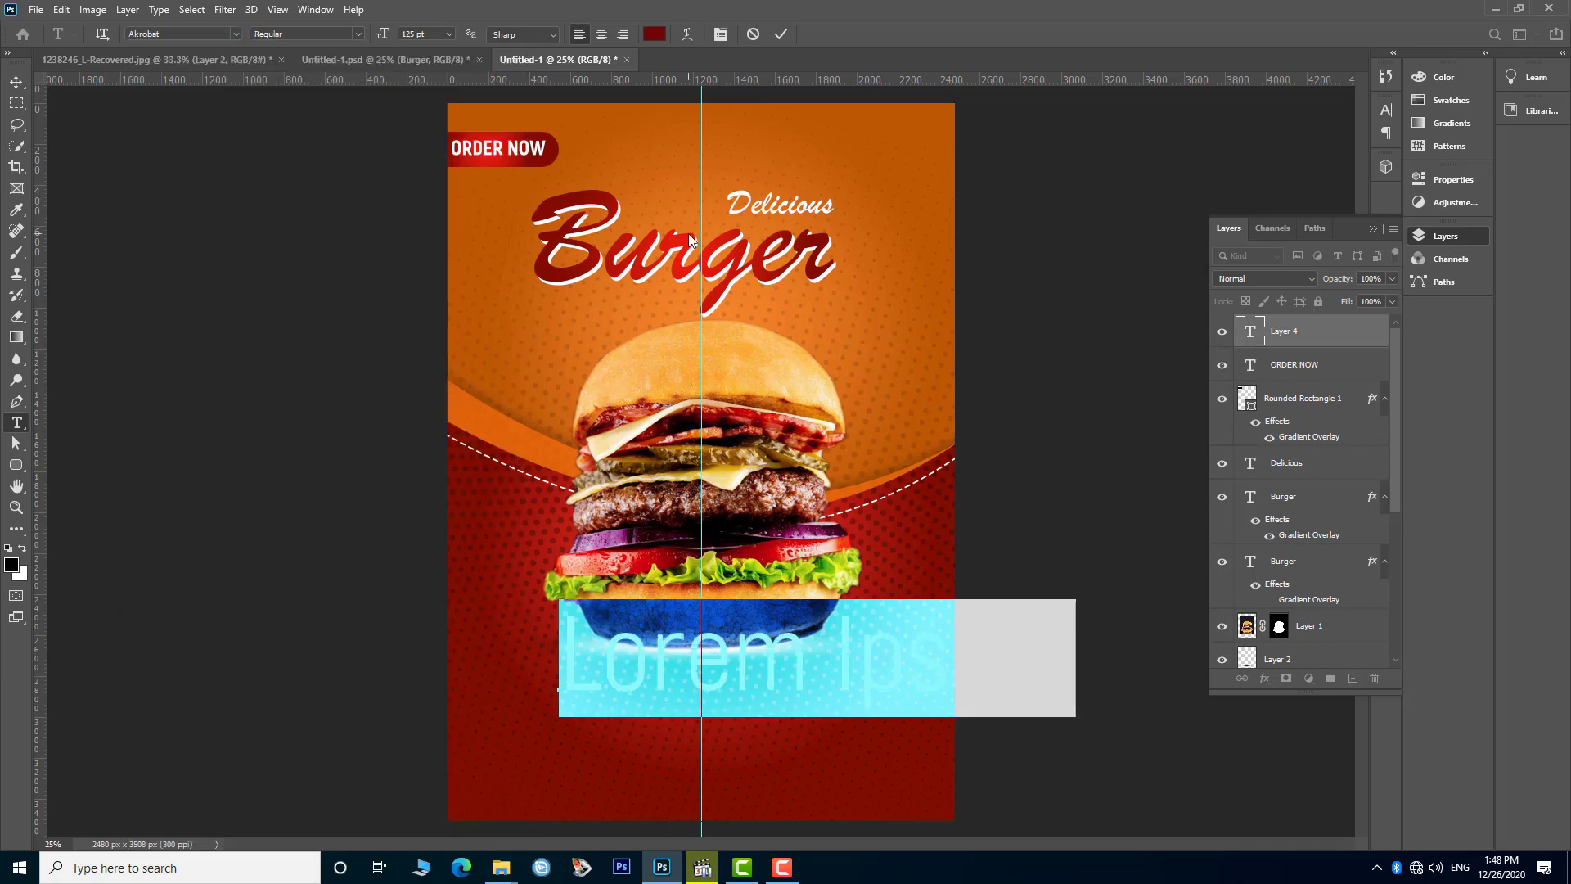
type("YOUR DELICIOUS")
key("ctrl+a")
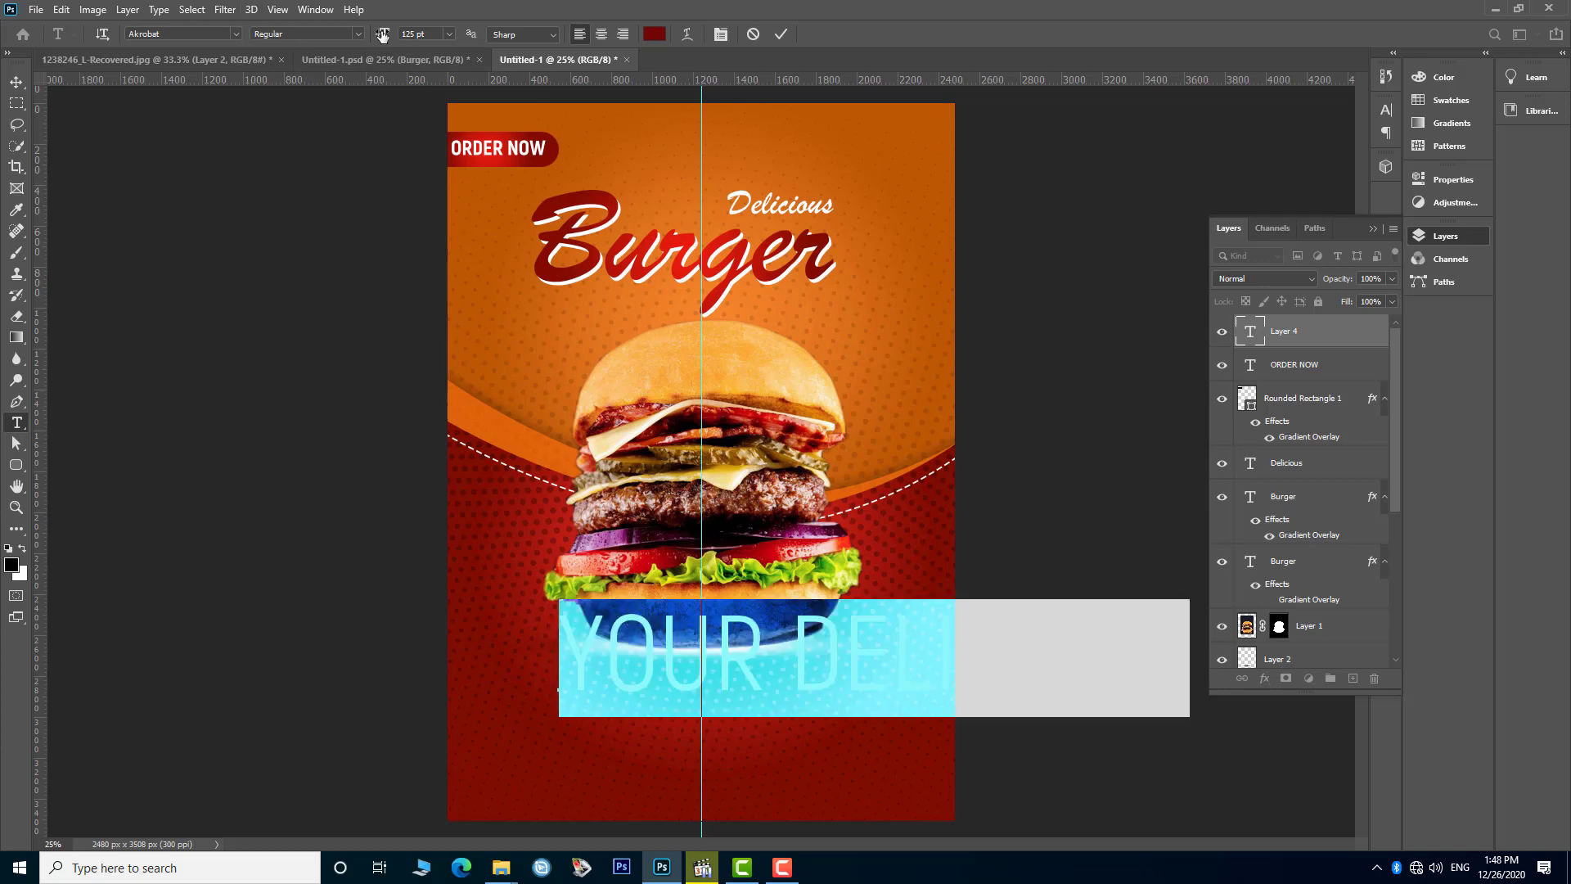
left_click_drag(383, 33, 363, 33)
left_click(358, 34)
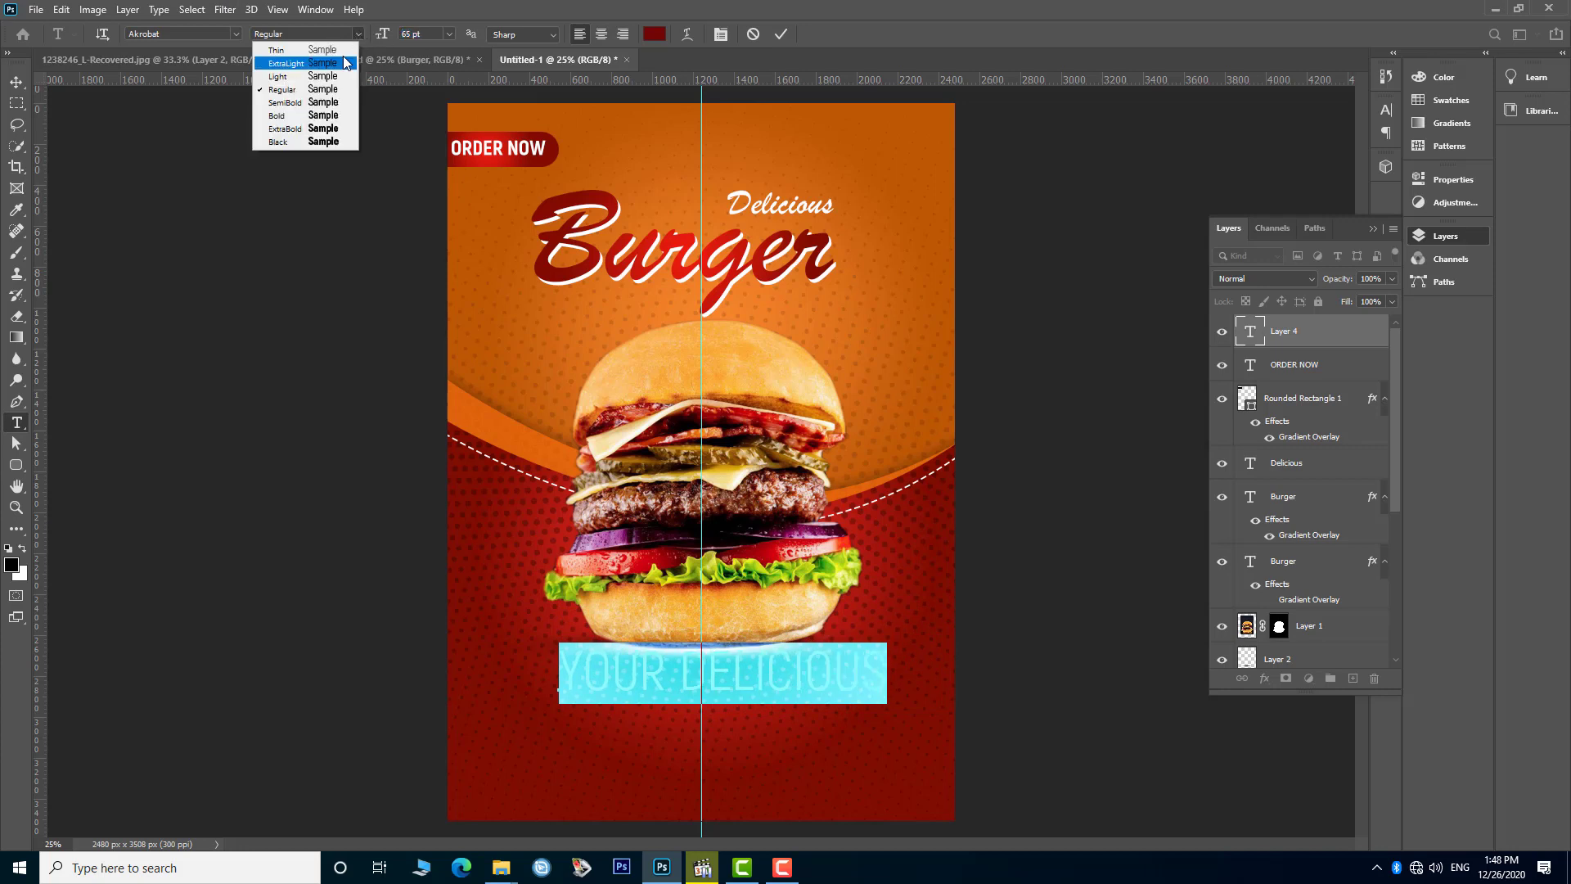
left_click(311, 128)
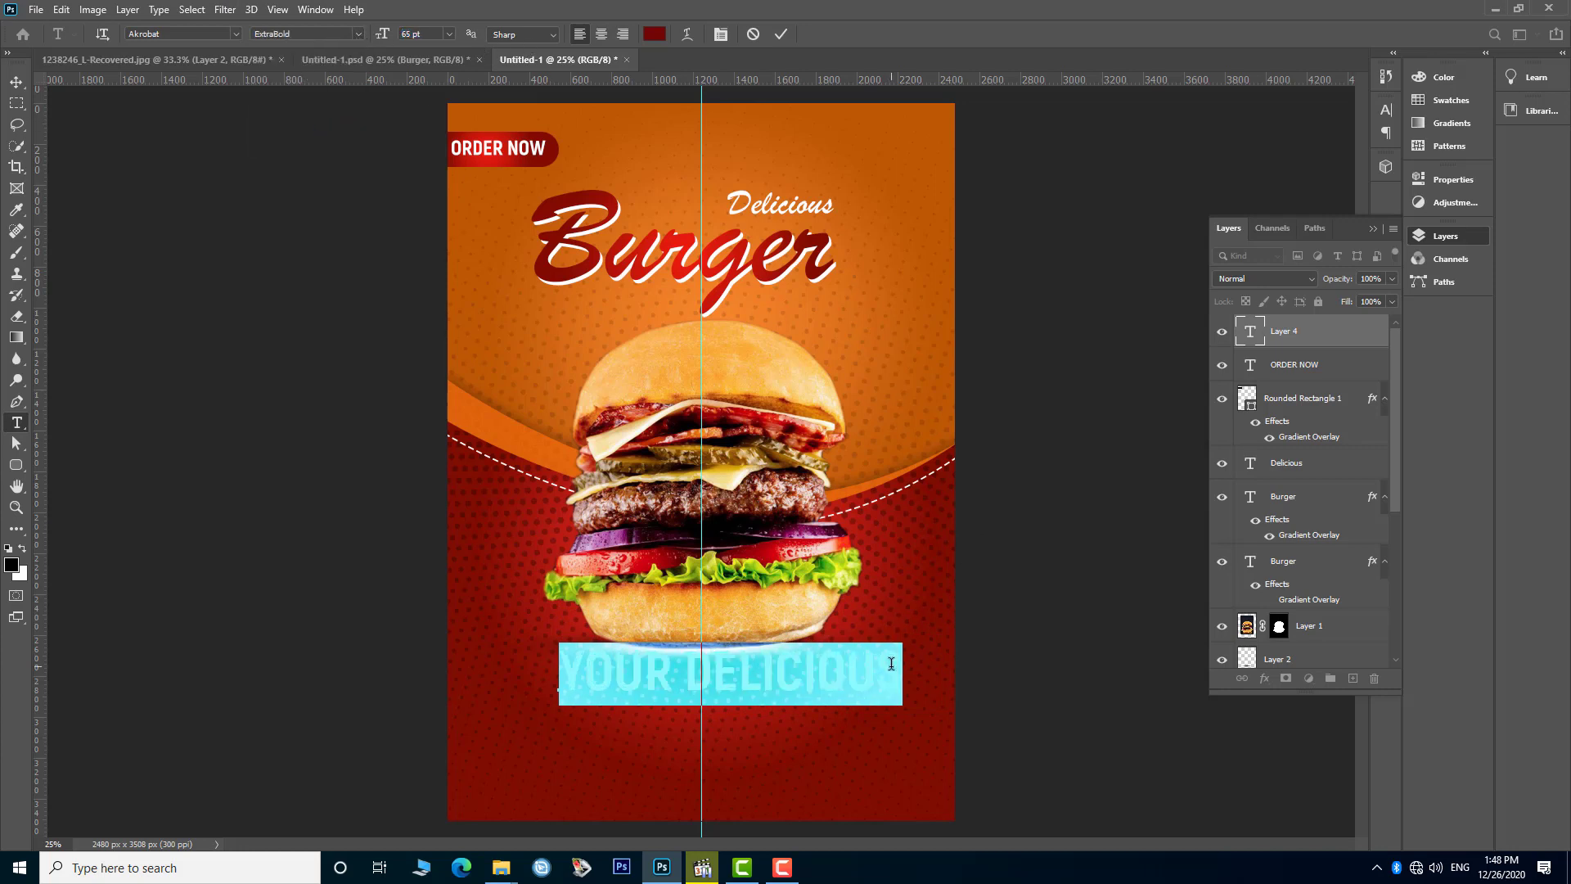
left_click(891, 664)
type("MOMENT")
- Colour the headline a light orange and centre it on the vertical guide
key("ctrl+a")
left_click(655, 33)
left_click(503, 215)
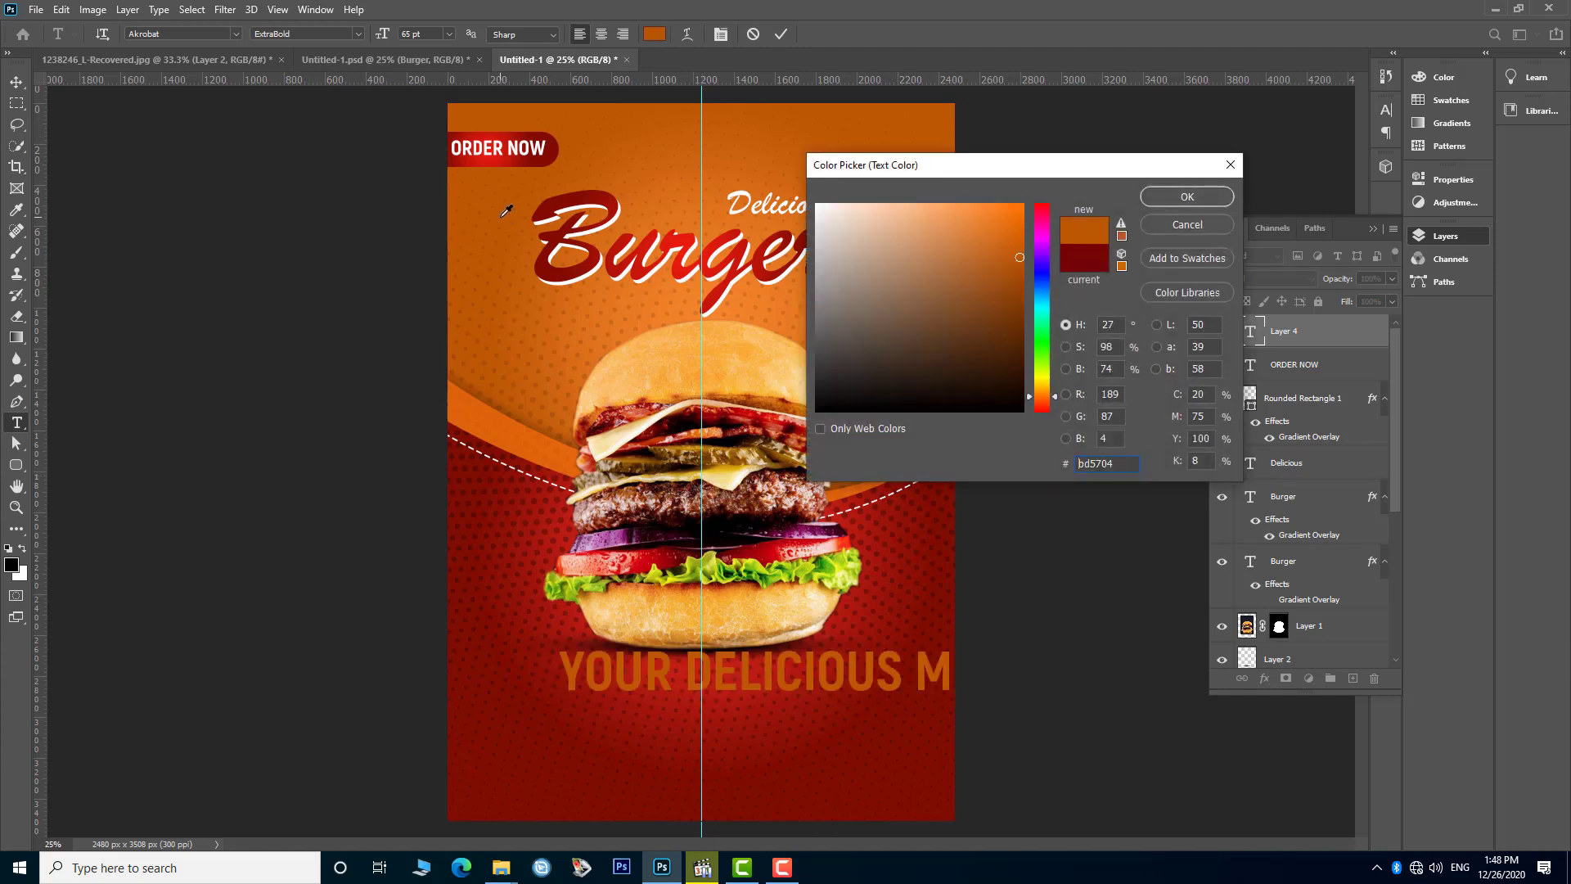
left_click(689, 289)
key("Return")
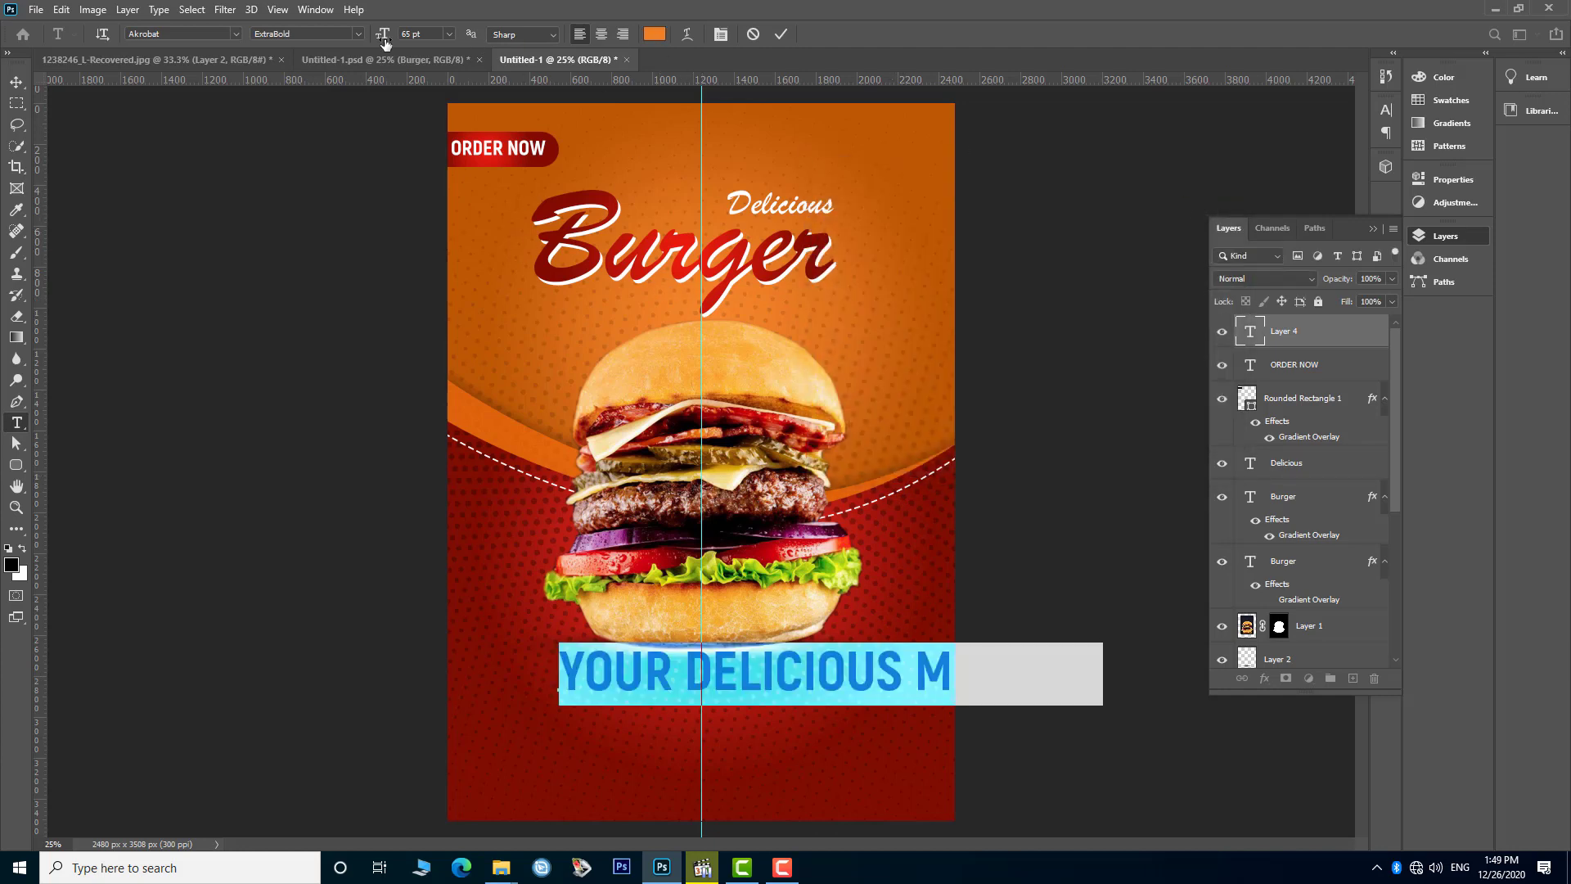
left_click(17, 82)
left_click_drag(851, 684, 826, 674)
left_click(1005, 605)
left_click(18, 425)
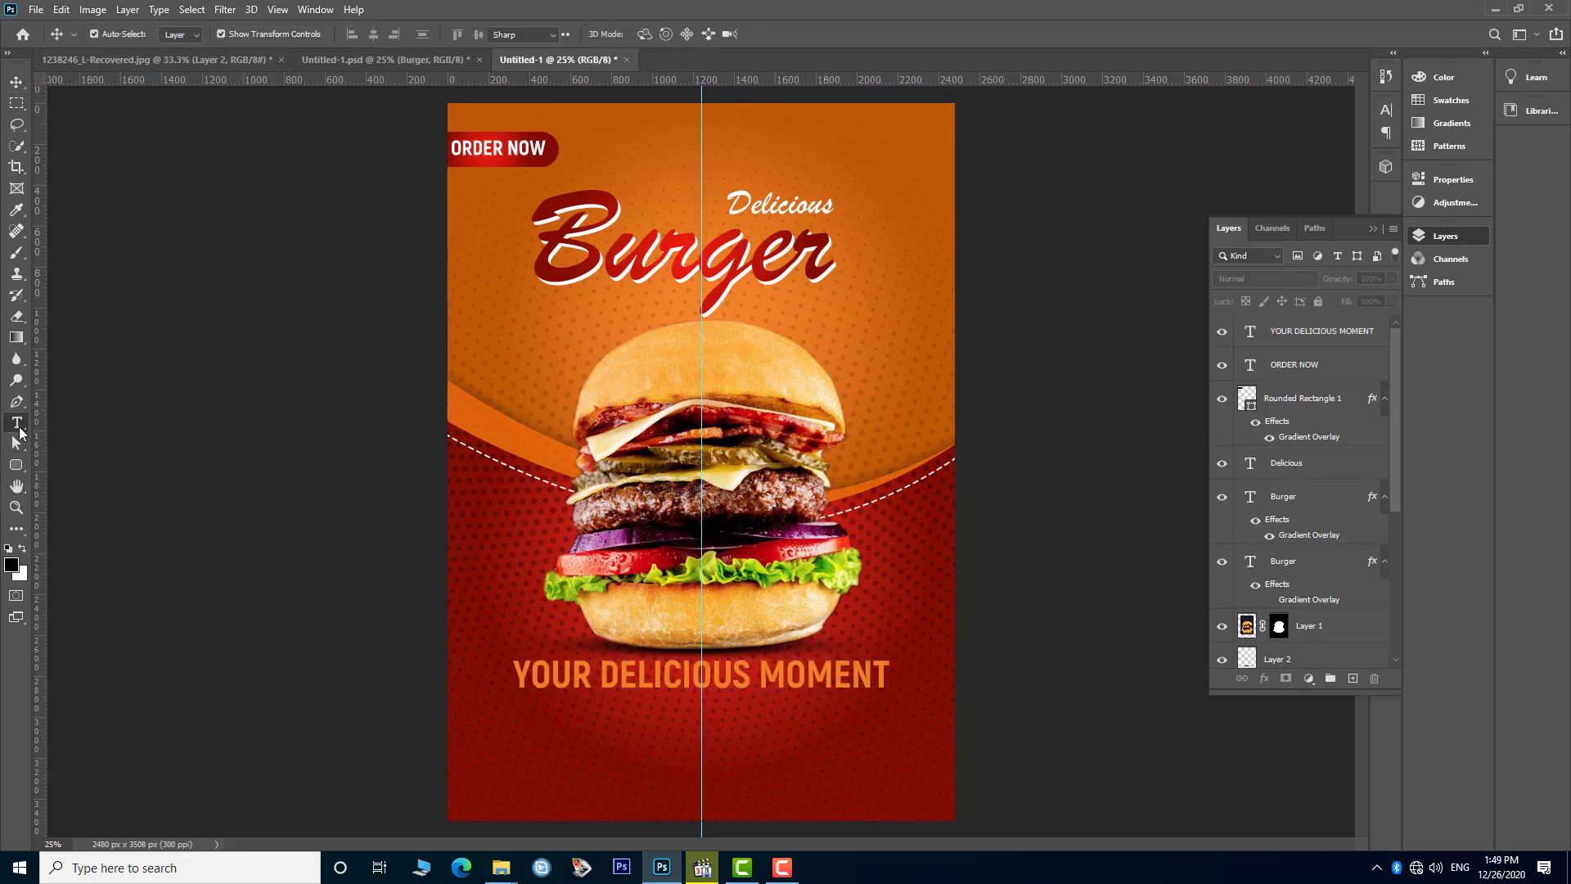
- Add a white (ffffff) placeholder paragraph below the headline, set to Justify Last Left
left_click_drag(518, 704, 889, 755)
left_click_drag(387, 41, 362, 42)
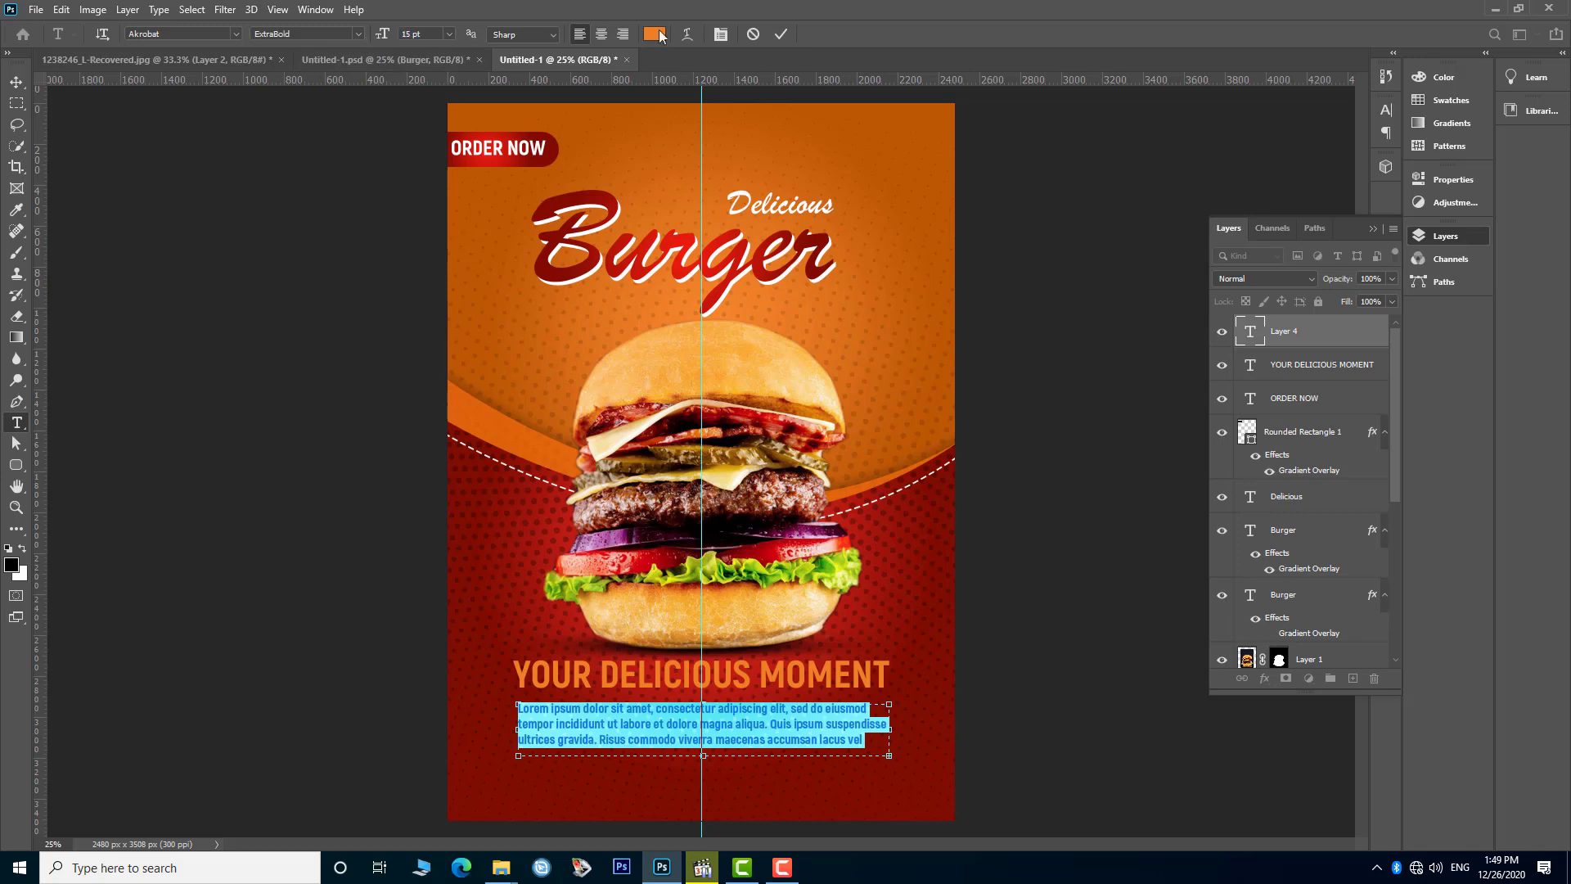
left_click(654, 33)
type("ffffff")
left_click(1187, 196)
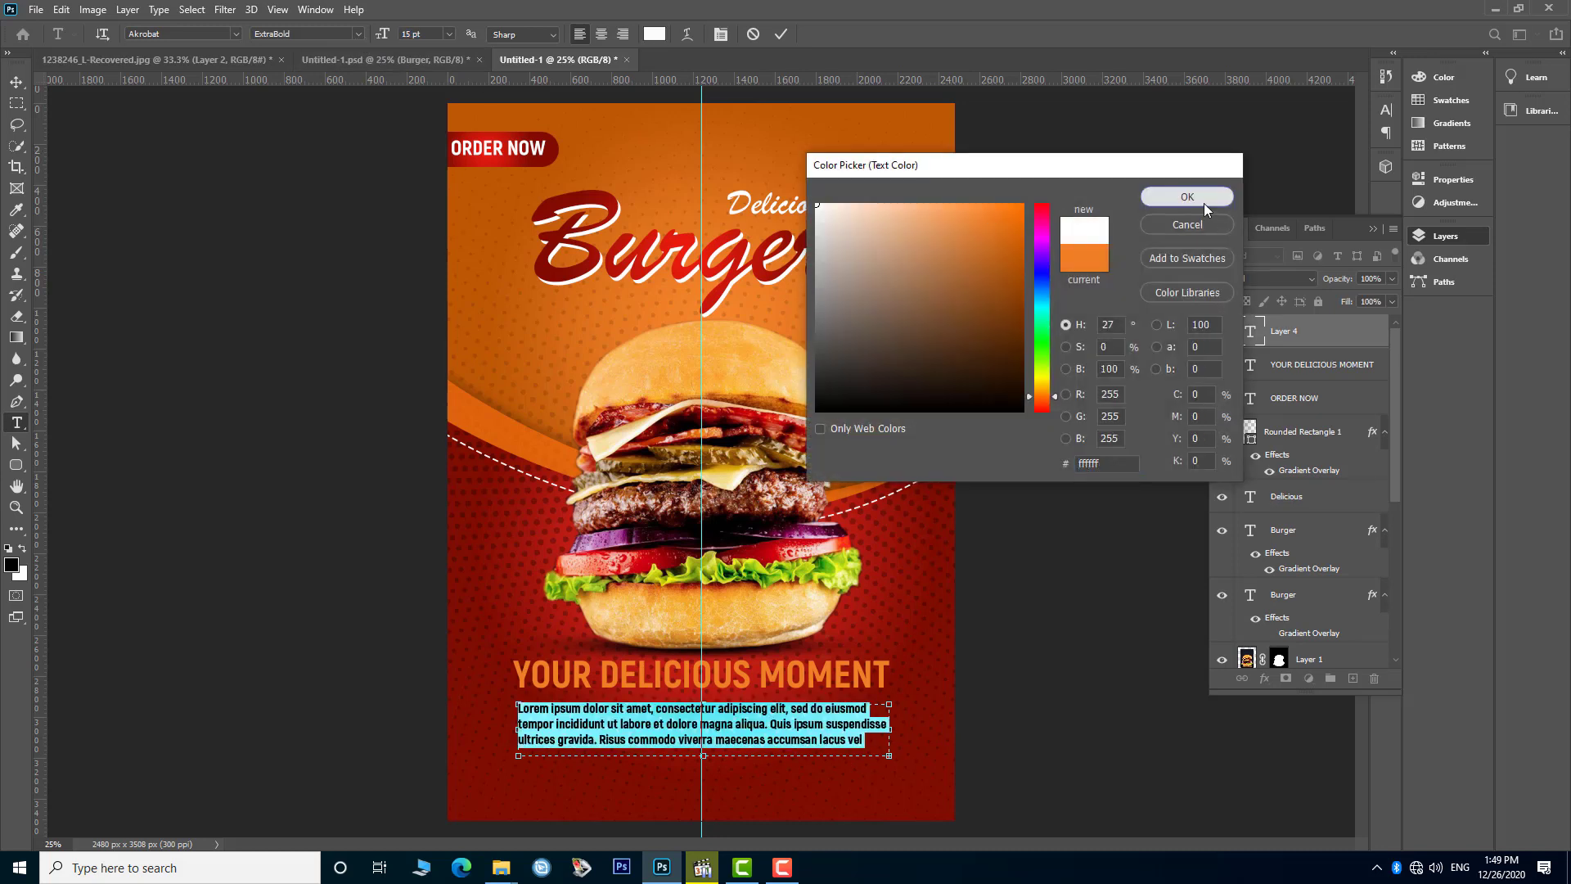
left_click(1385, 110)
left_click(1271, 103)
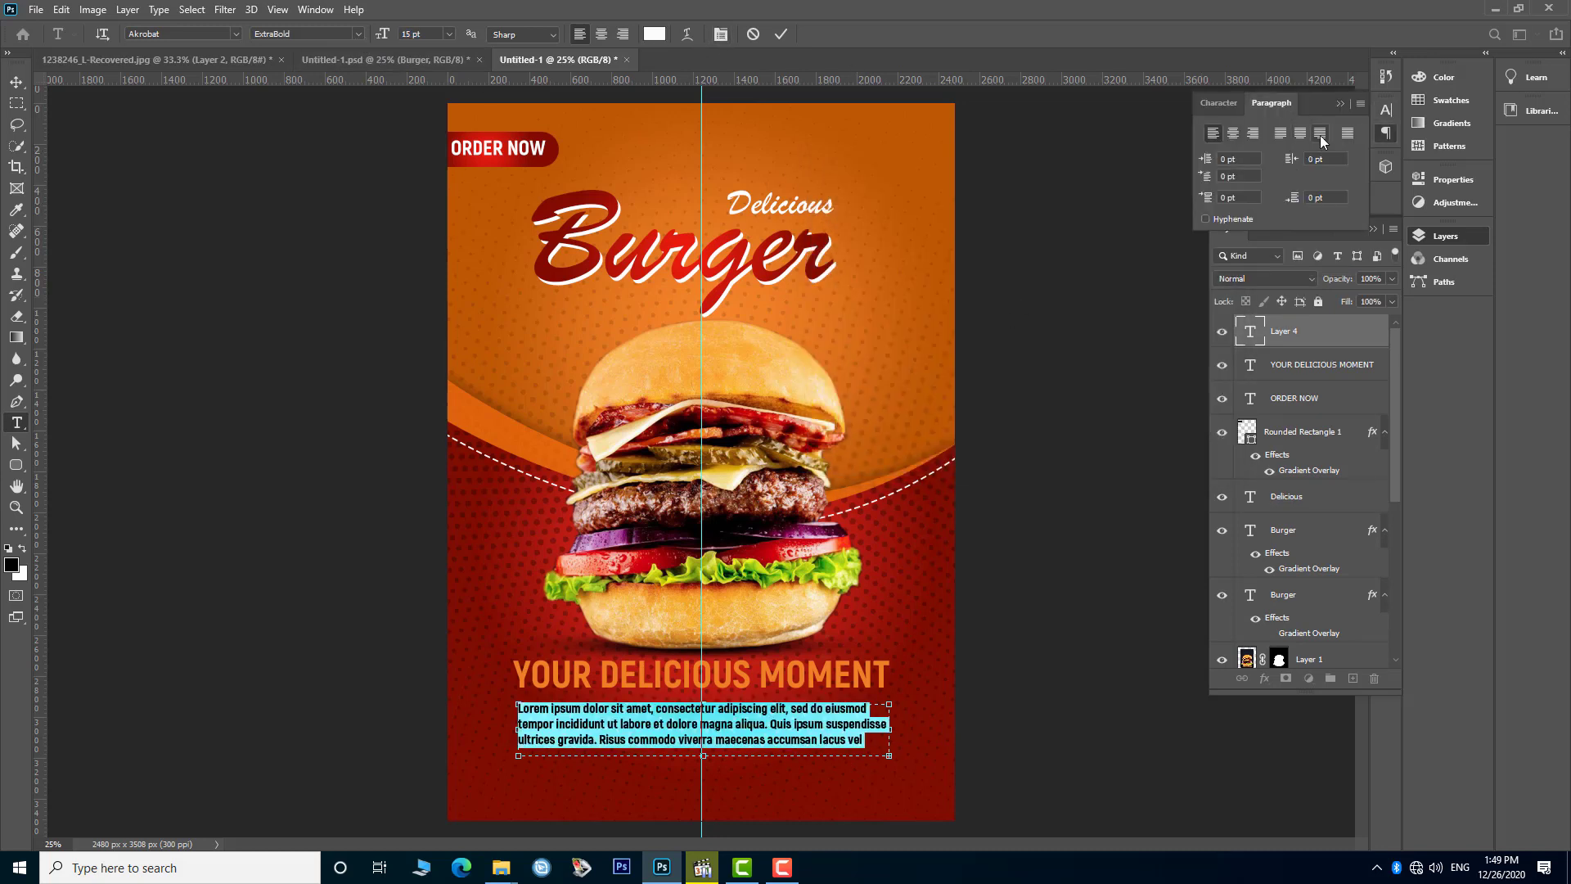
left_click(1281, 133)
left_click(16, 85)
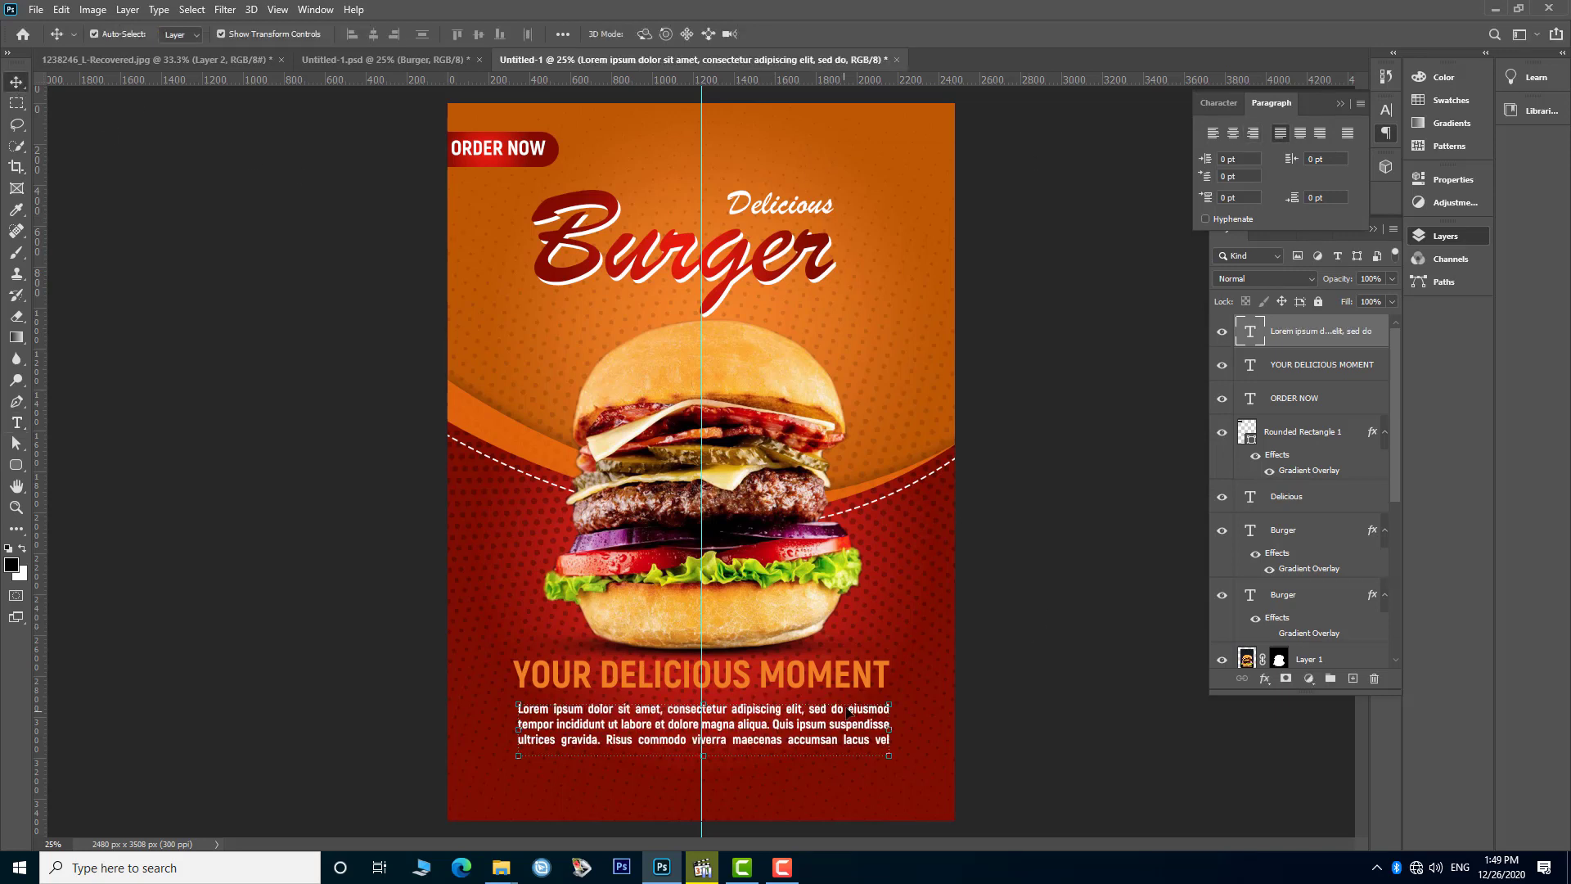
left_click_drag(857, 734, 853, 725)
- Resize the paragraph to 14 pt, nudge it up, and lower the word Delicious slightly
double_click(854, 725)
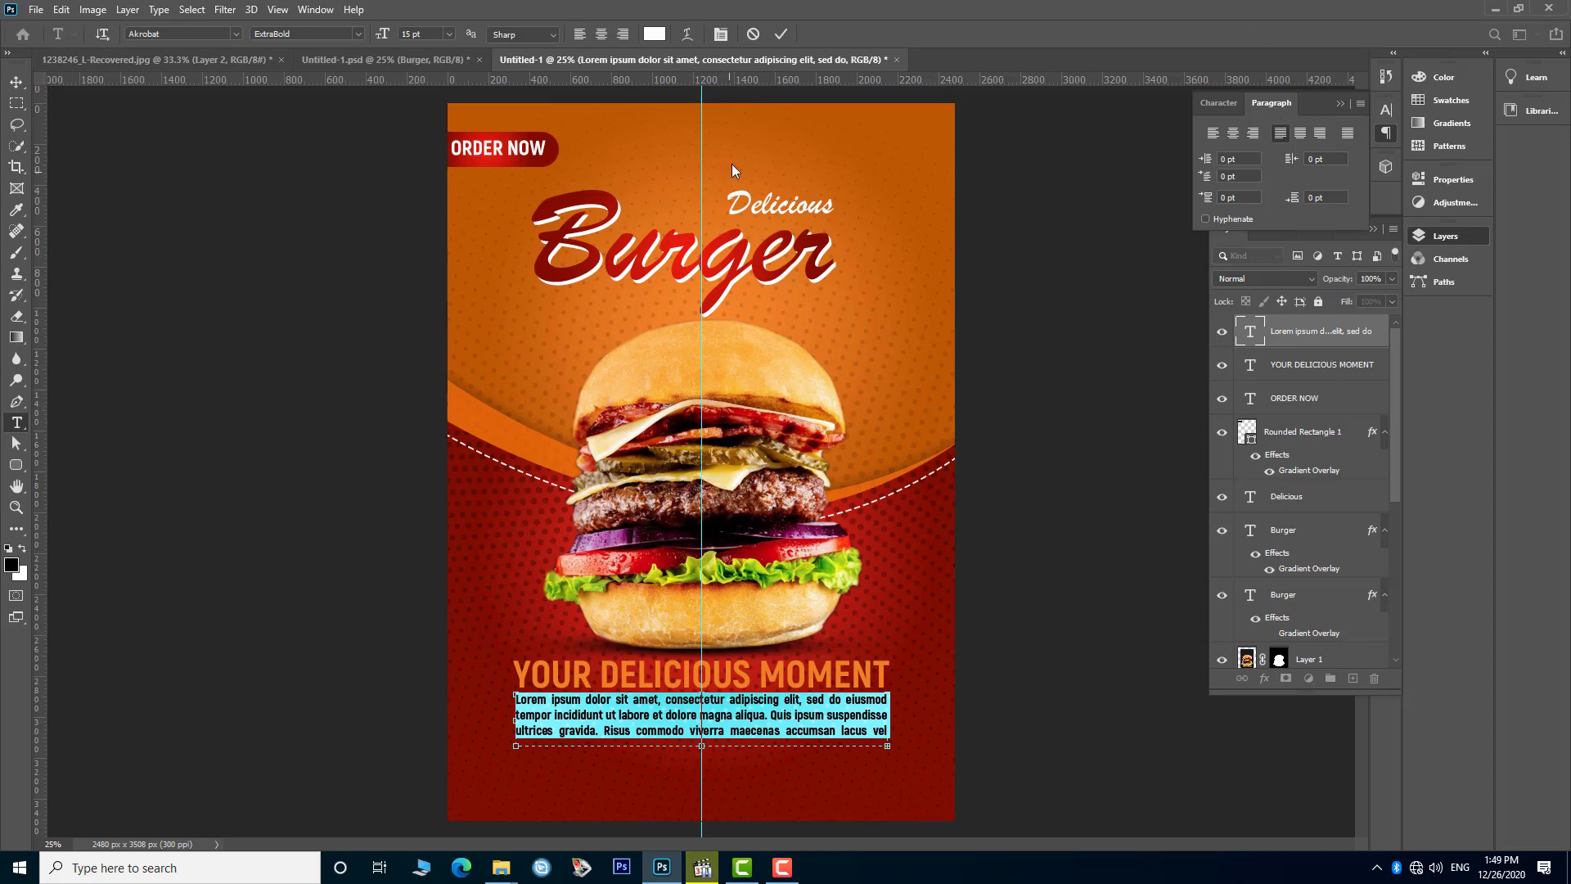
left_click_drag(384, 36, 386, 40)
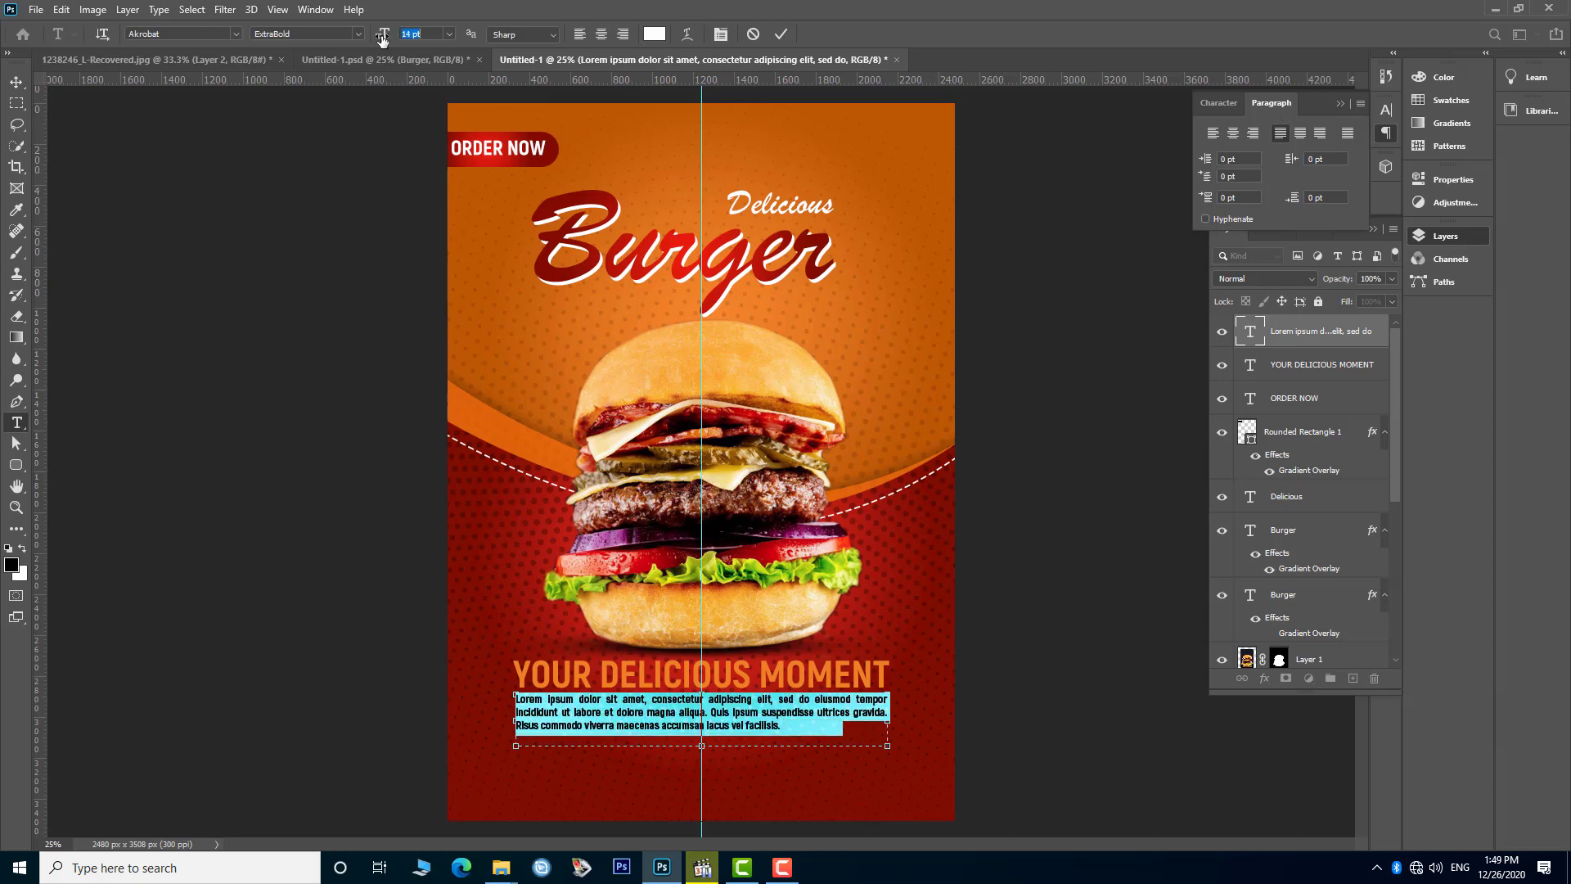
left_click_drag(702, 745, 702, 738)
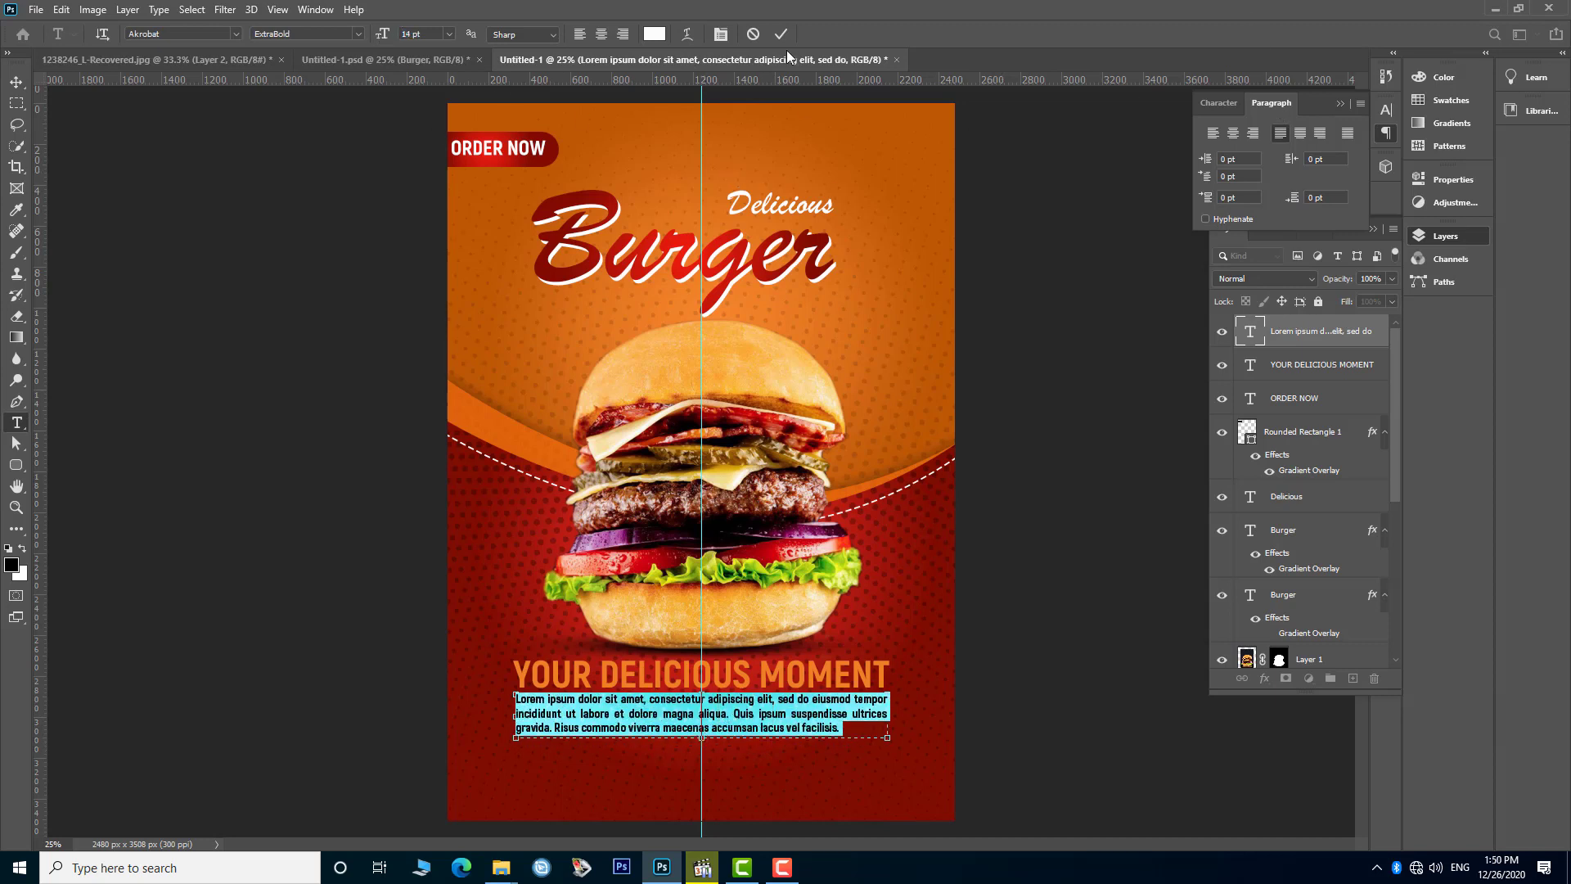
left_click(16, 82)
left_click(1011, 489)
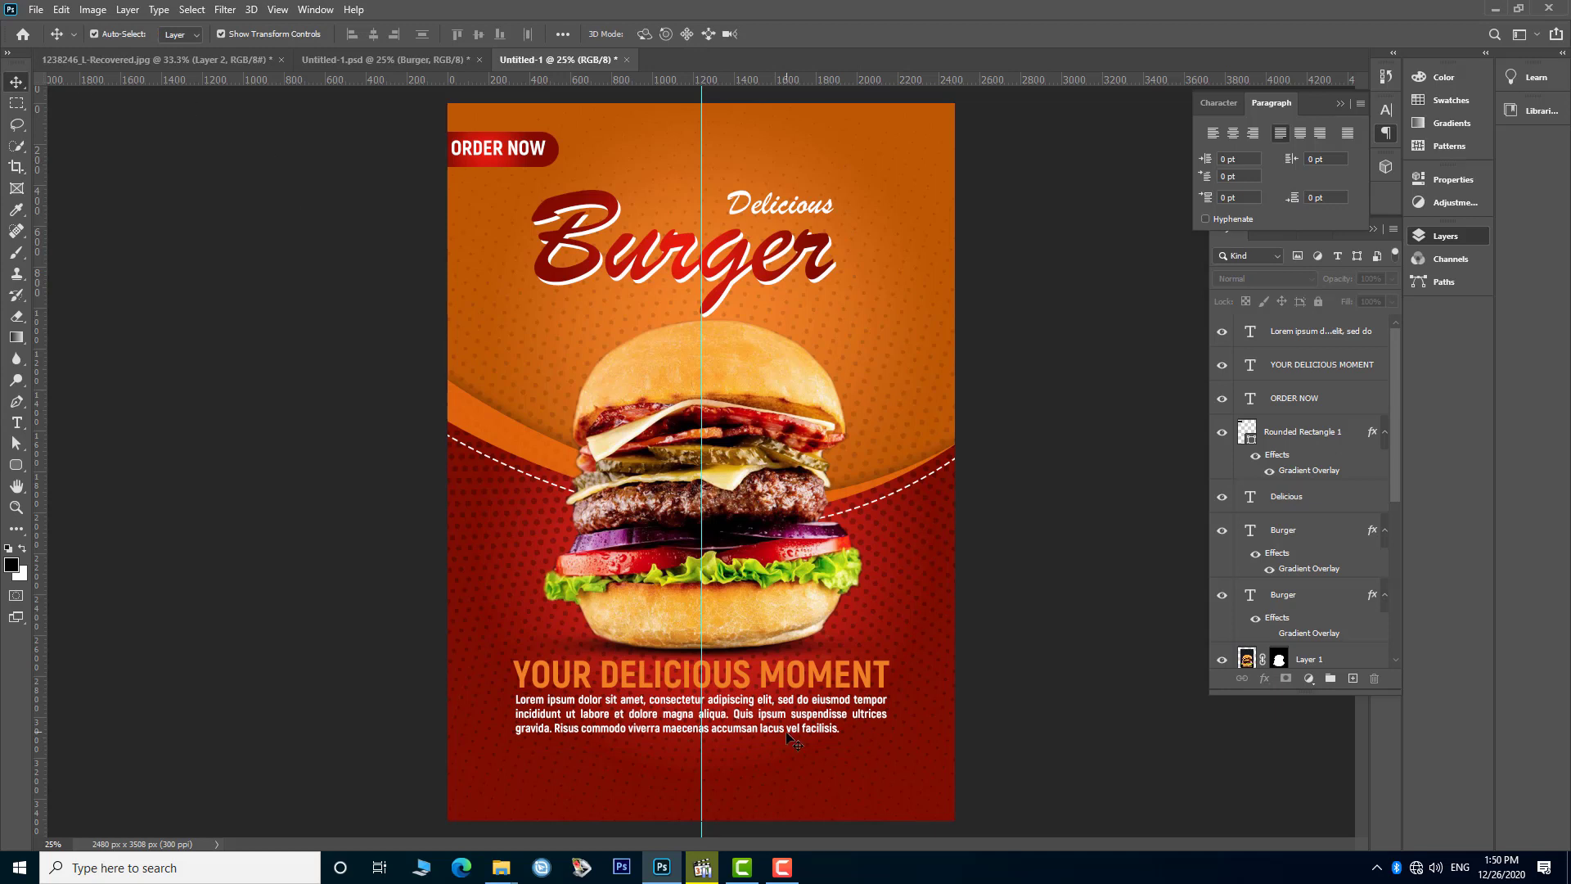
left_click_drag(696, 713, 696, 712)
left_click(1055, 626)
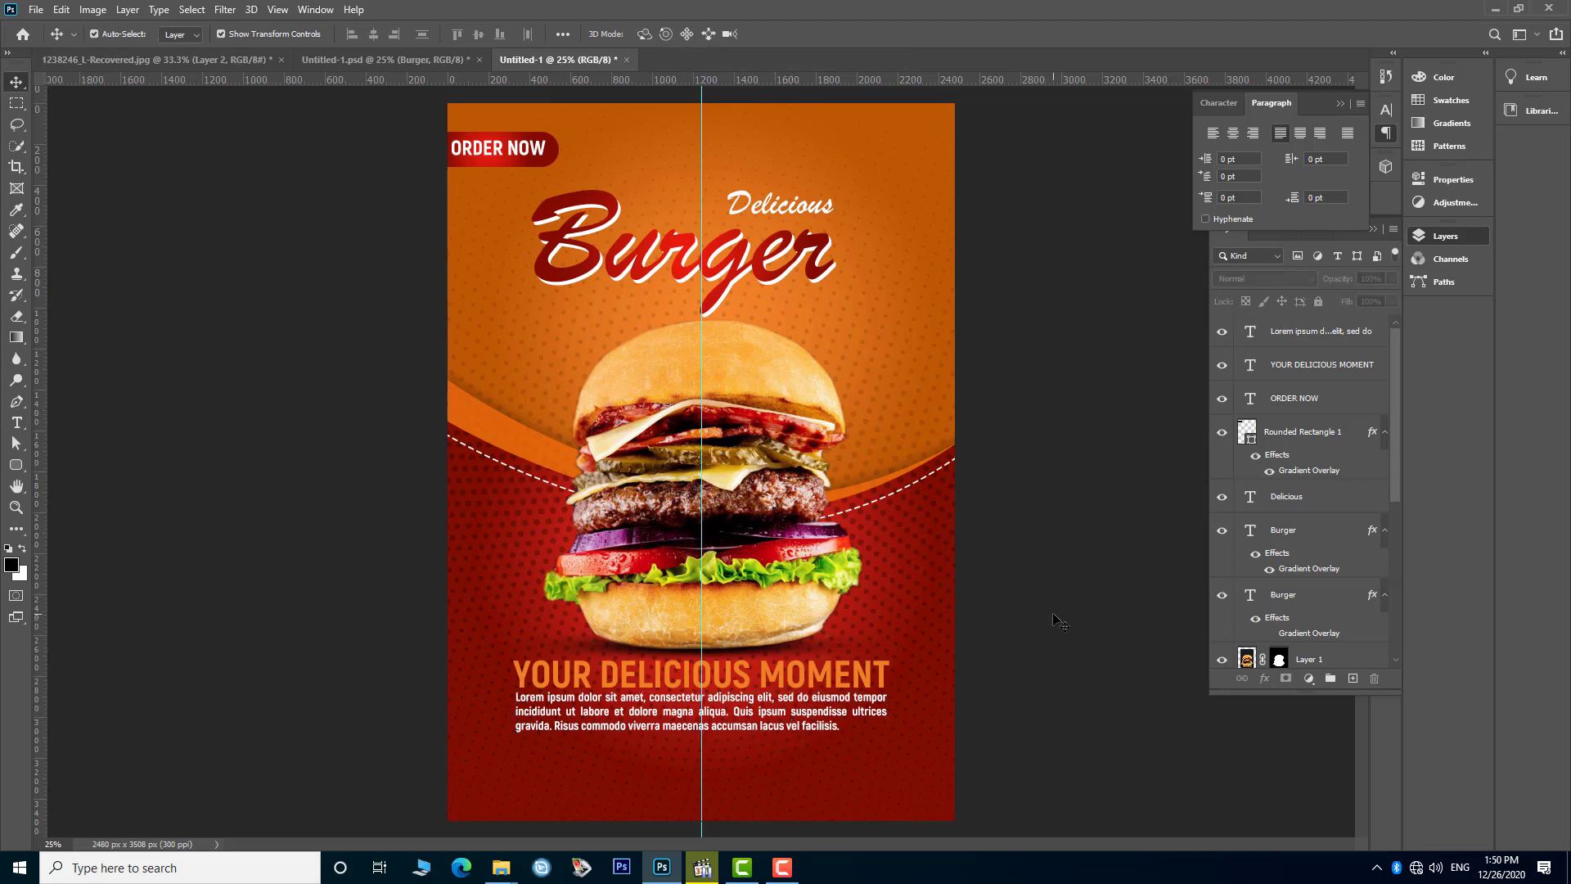
left_click_drag(818, 211, 818, 218)
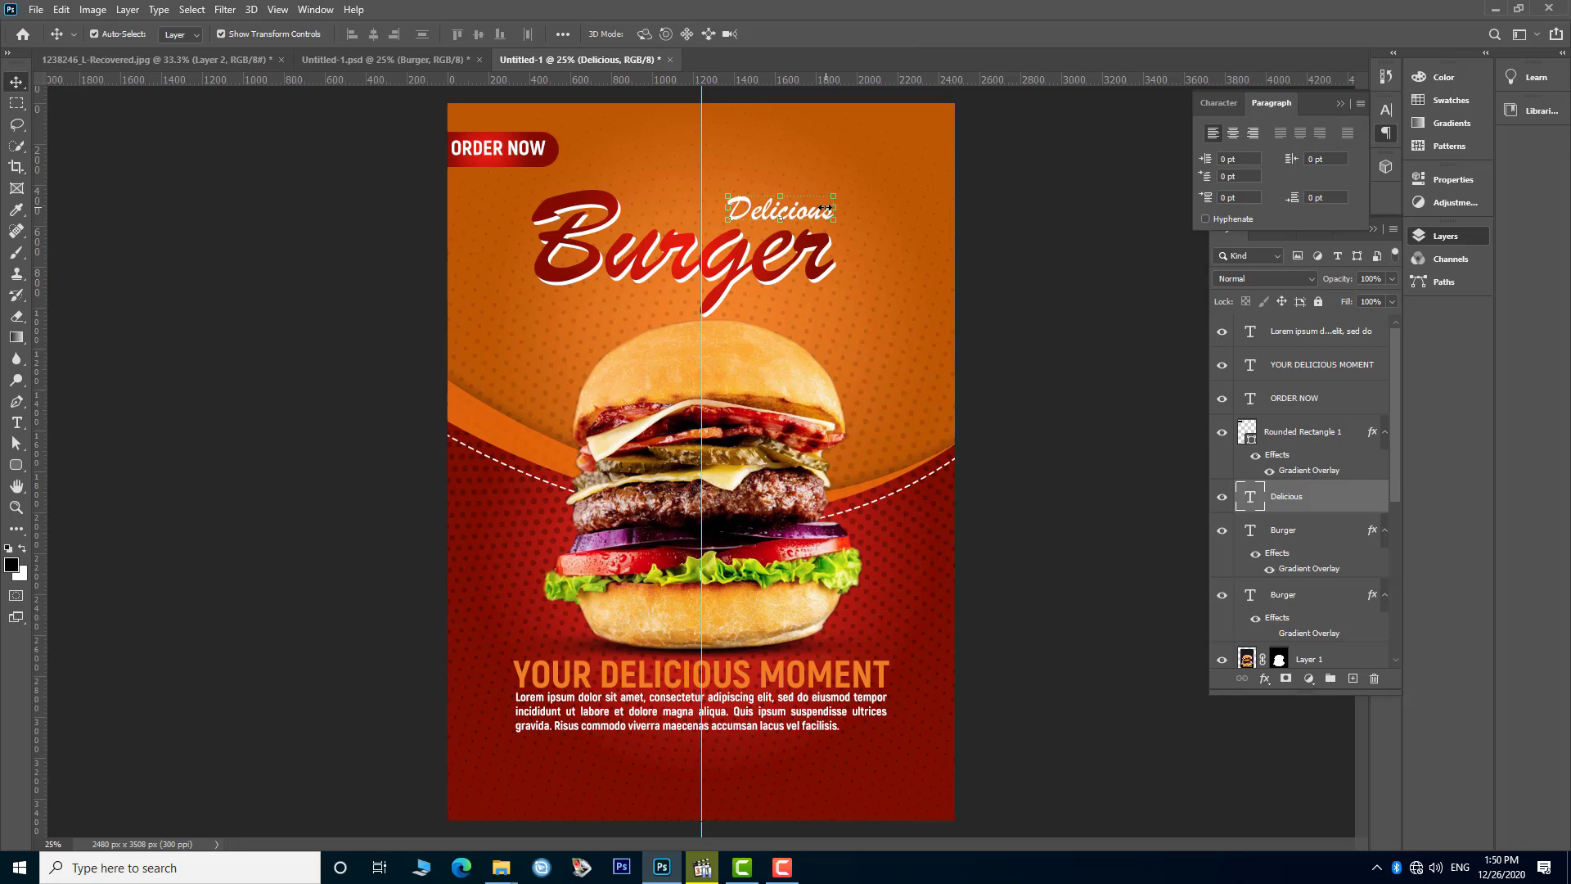
- Bring Group 1's ORDER NOW footer block into the poster's bottom-left, undoing a stray copy, and collapse it
left_click(1015, 291)
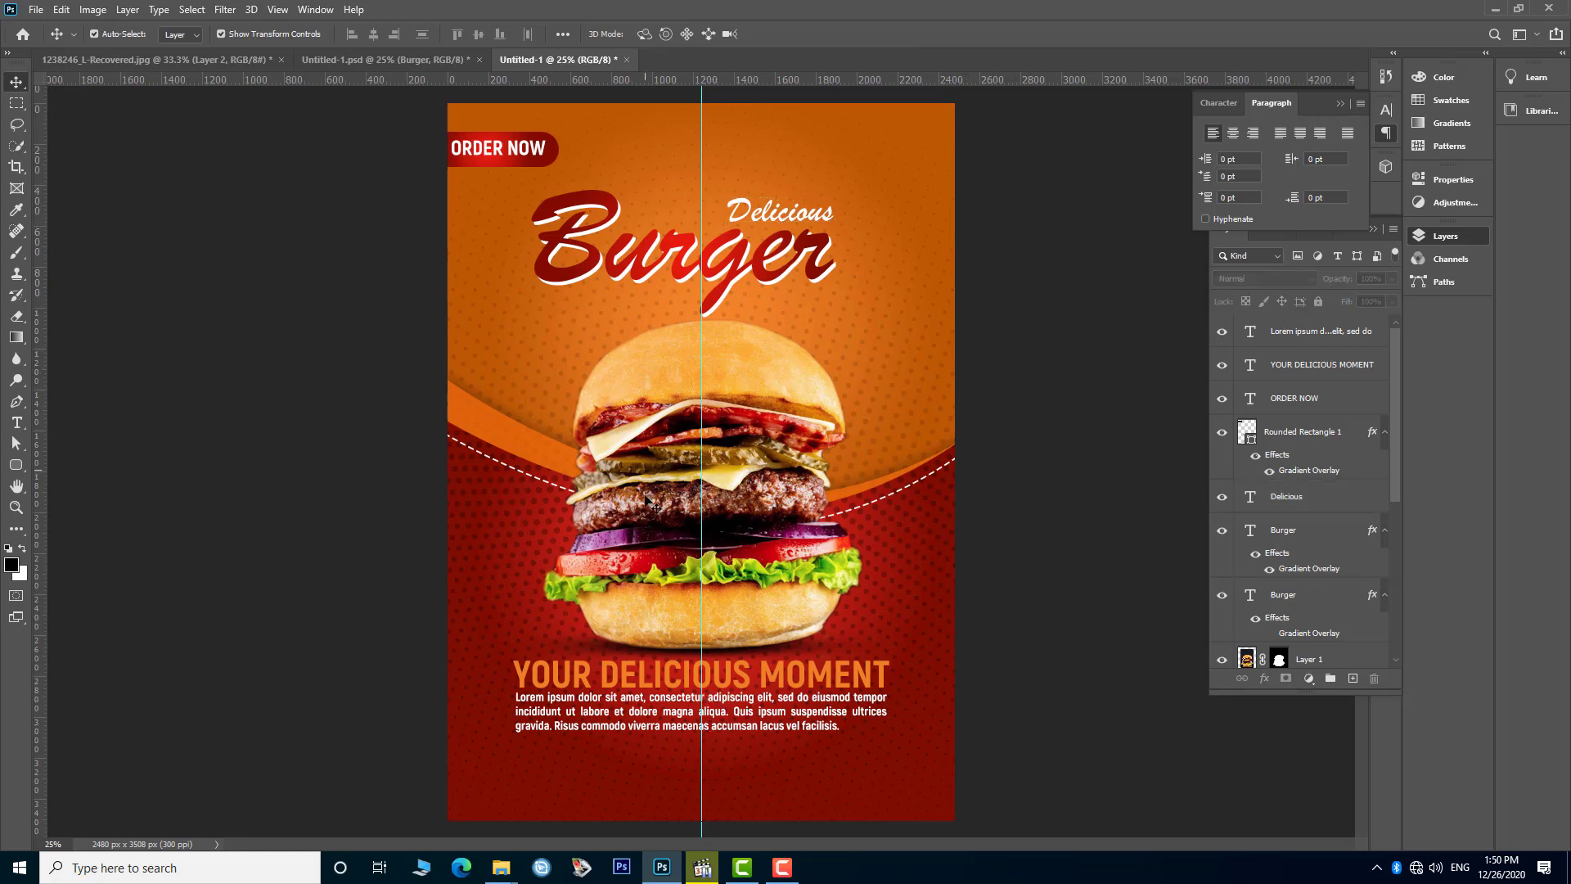
left_click(385, 60)
mouse_move(1281, 398)
left_mouse_down()
mouse_move(546, 757)
mouse_move(562, 766)
left_mouse_up()
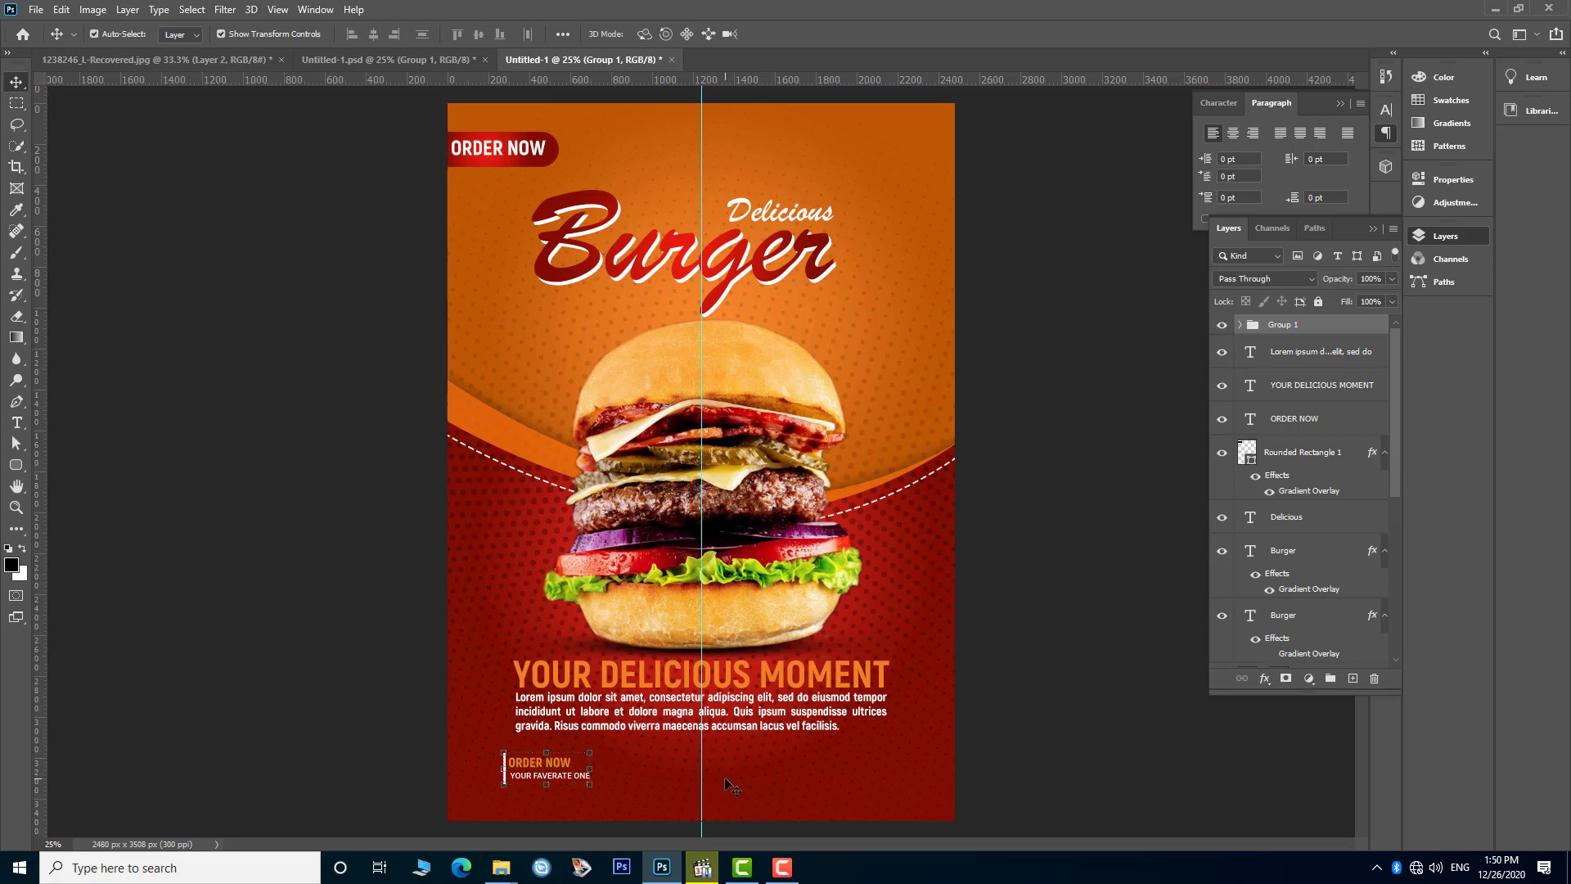
left_click_drag(553, 767, 706, 763)
key("ctrl+z")
left_click(1239, 325)
- Duplicate the footer group and align the copy at the poster's centre
key("ctrl+j")
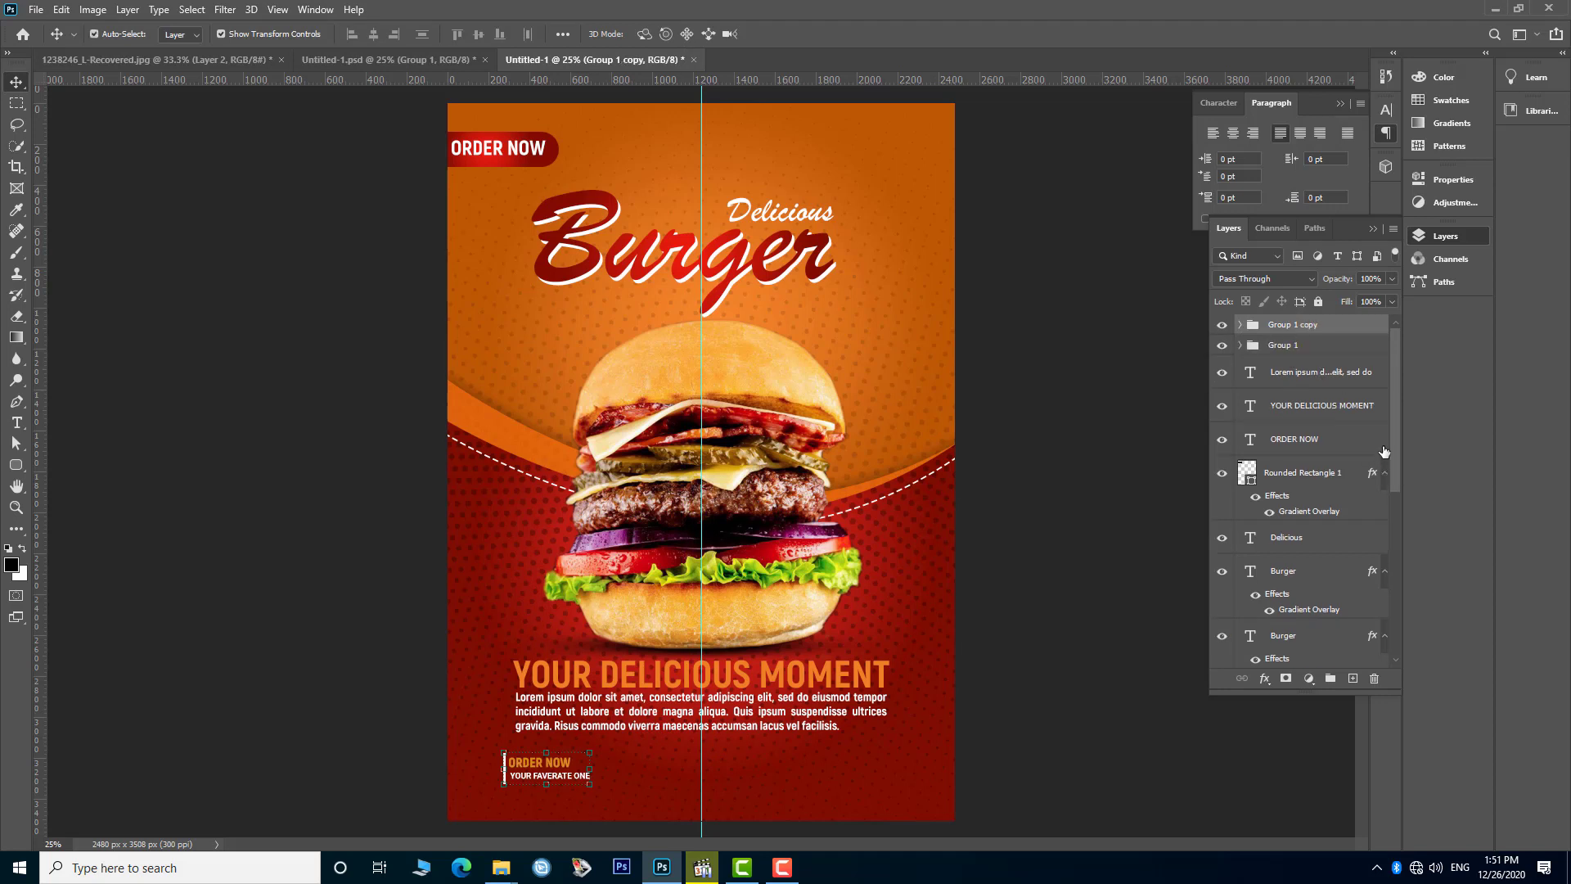
left_click_drag(559, 747, 713, 766)
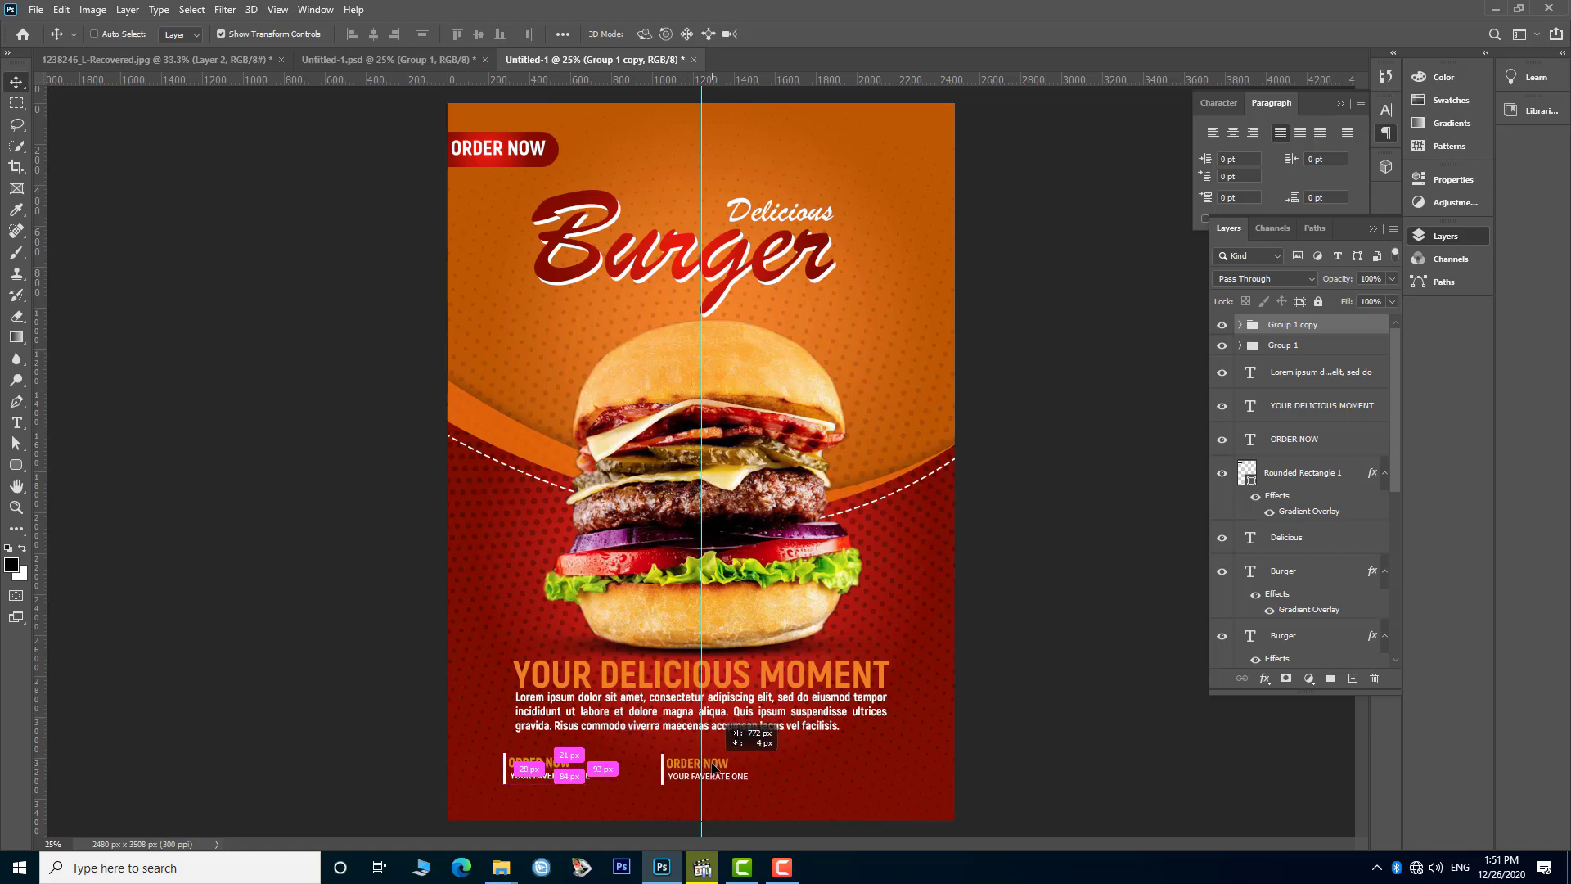
left_click_drag(712, 766, 698, 768)
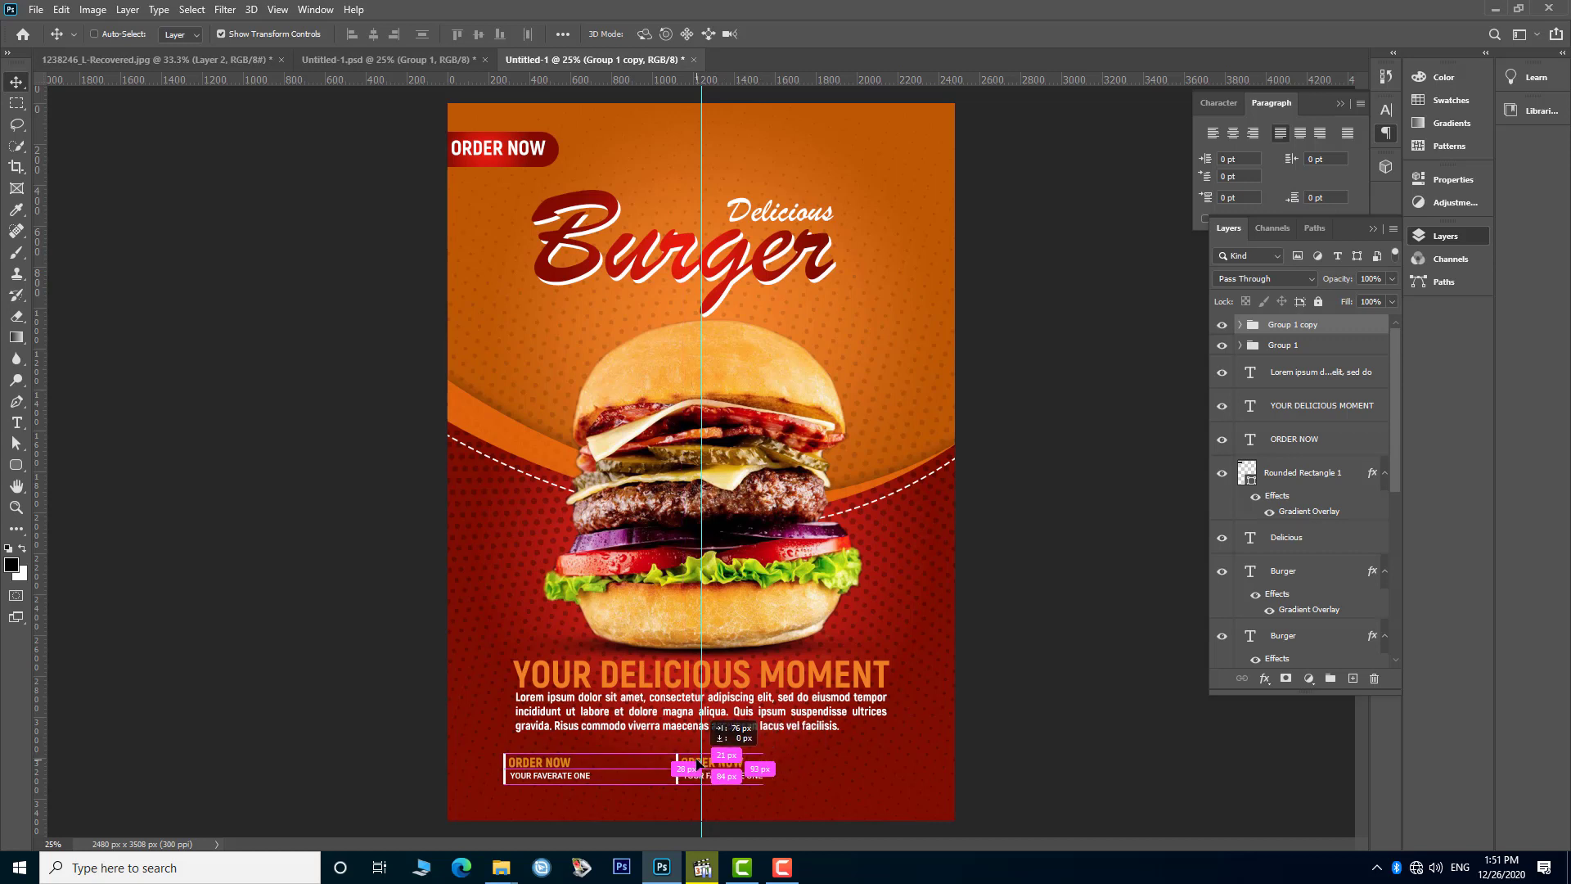
left_click_drag(697, 767, 689, 766)
left_click(1102, 741)
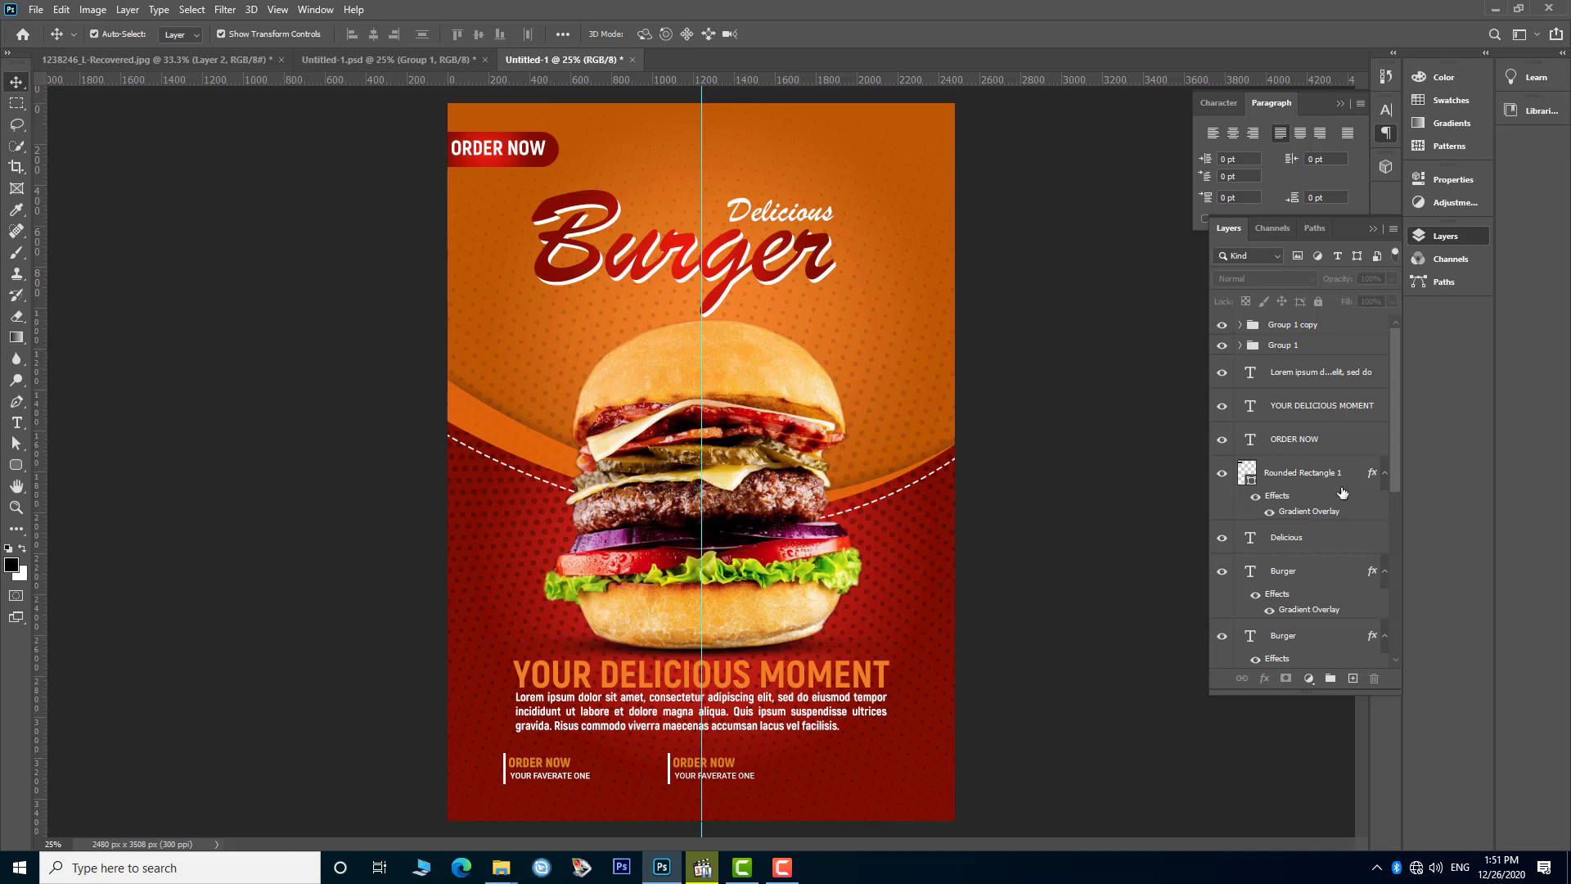
- Duplicate the centre block again and place the third copy on the footer's right side
left_click(1296, 327)
key("ctrl+j")
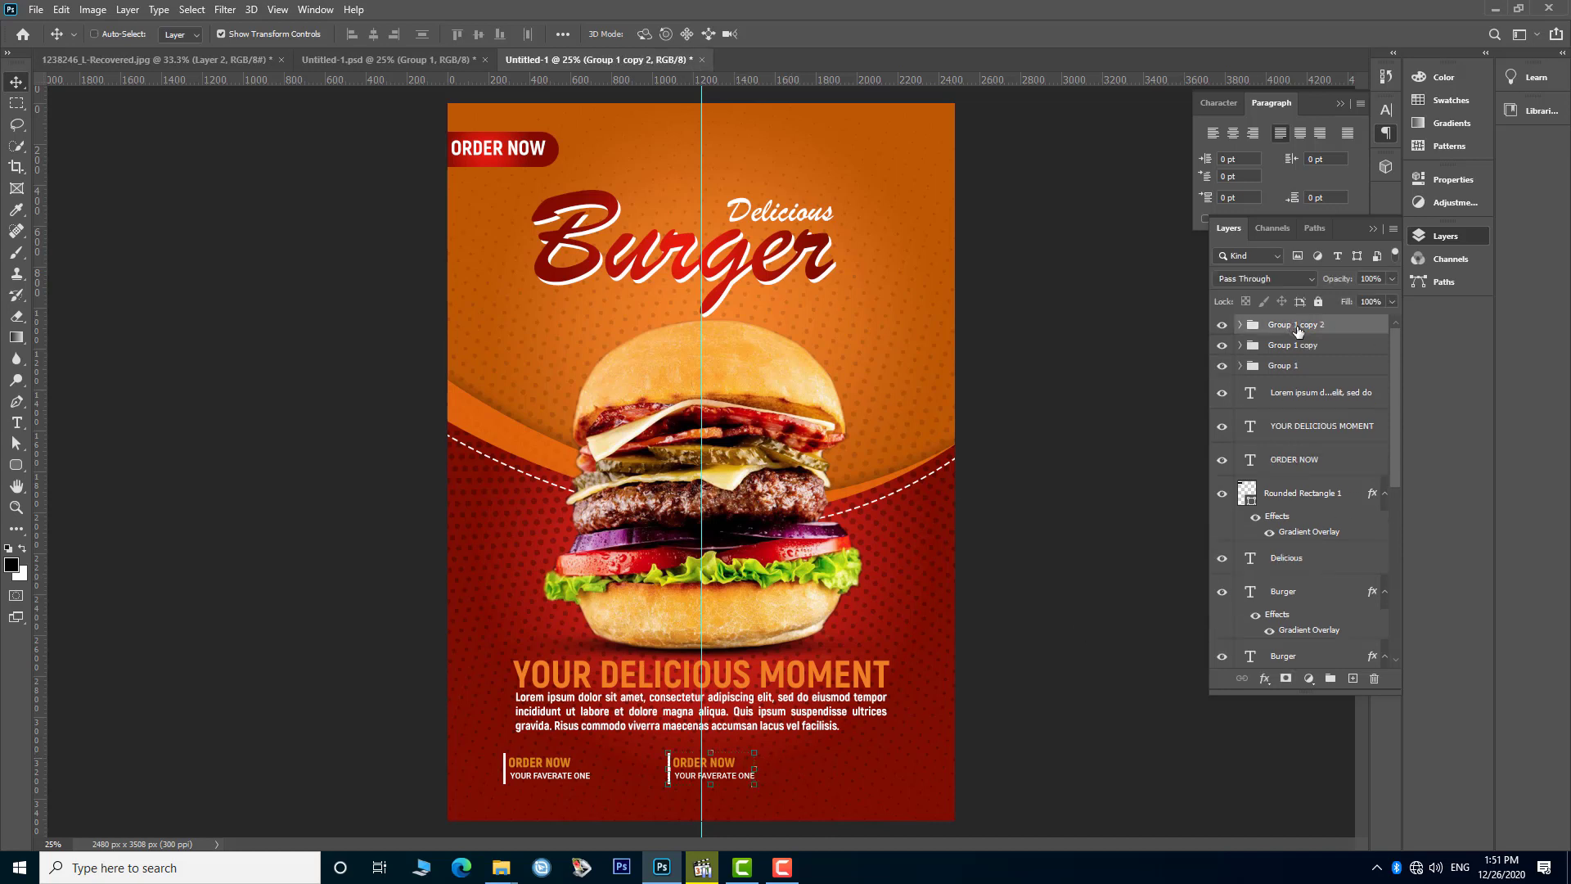
left_click_drag(731, 766, 858, 763)
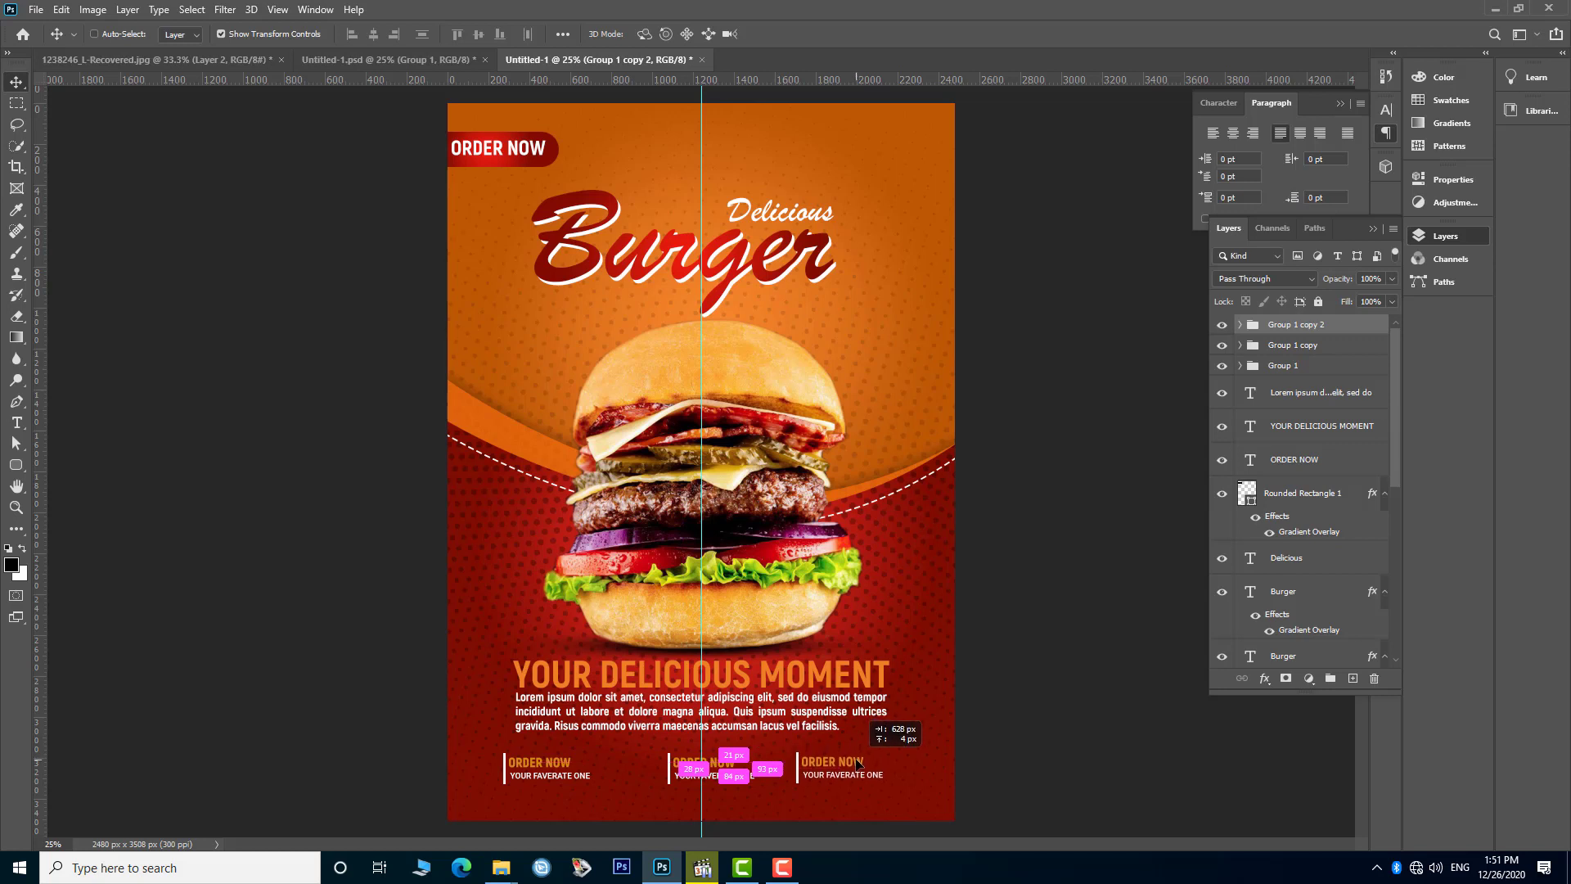
left_click(1094, 709, "ctrl")
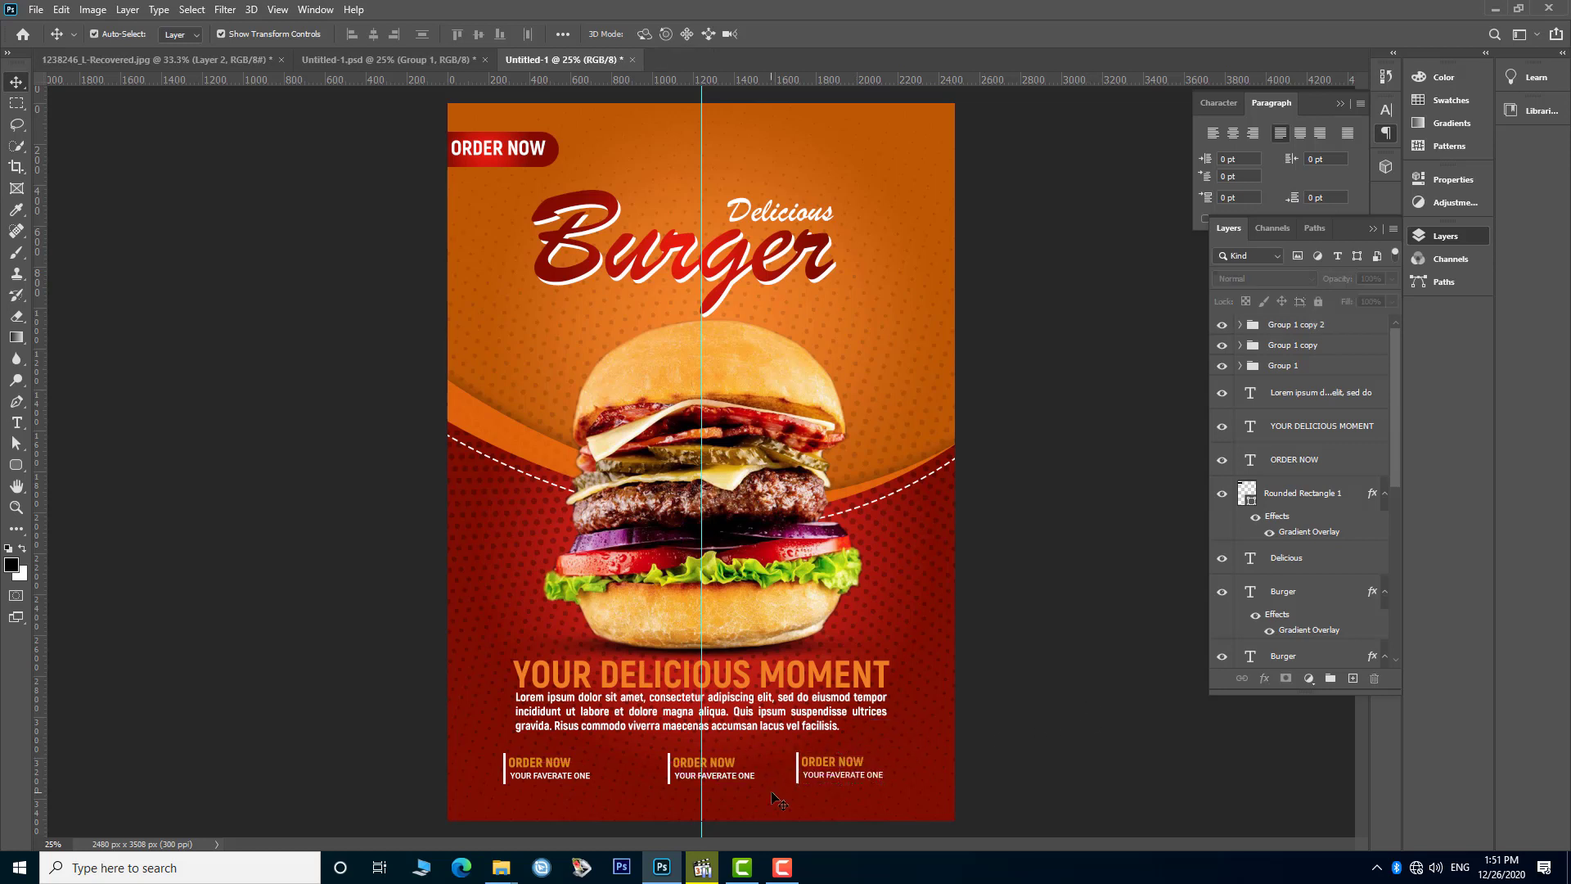
double_click(726, 764)
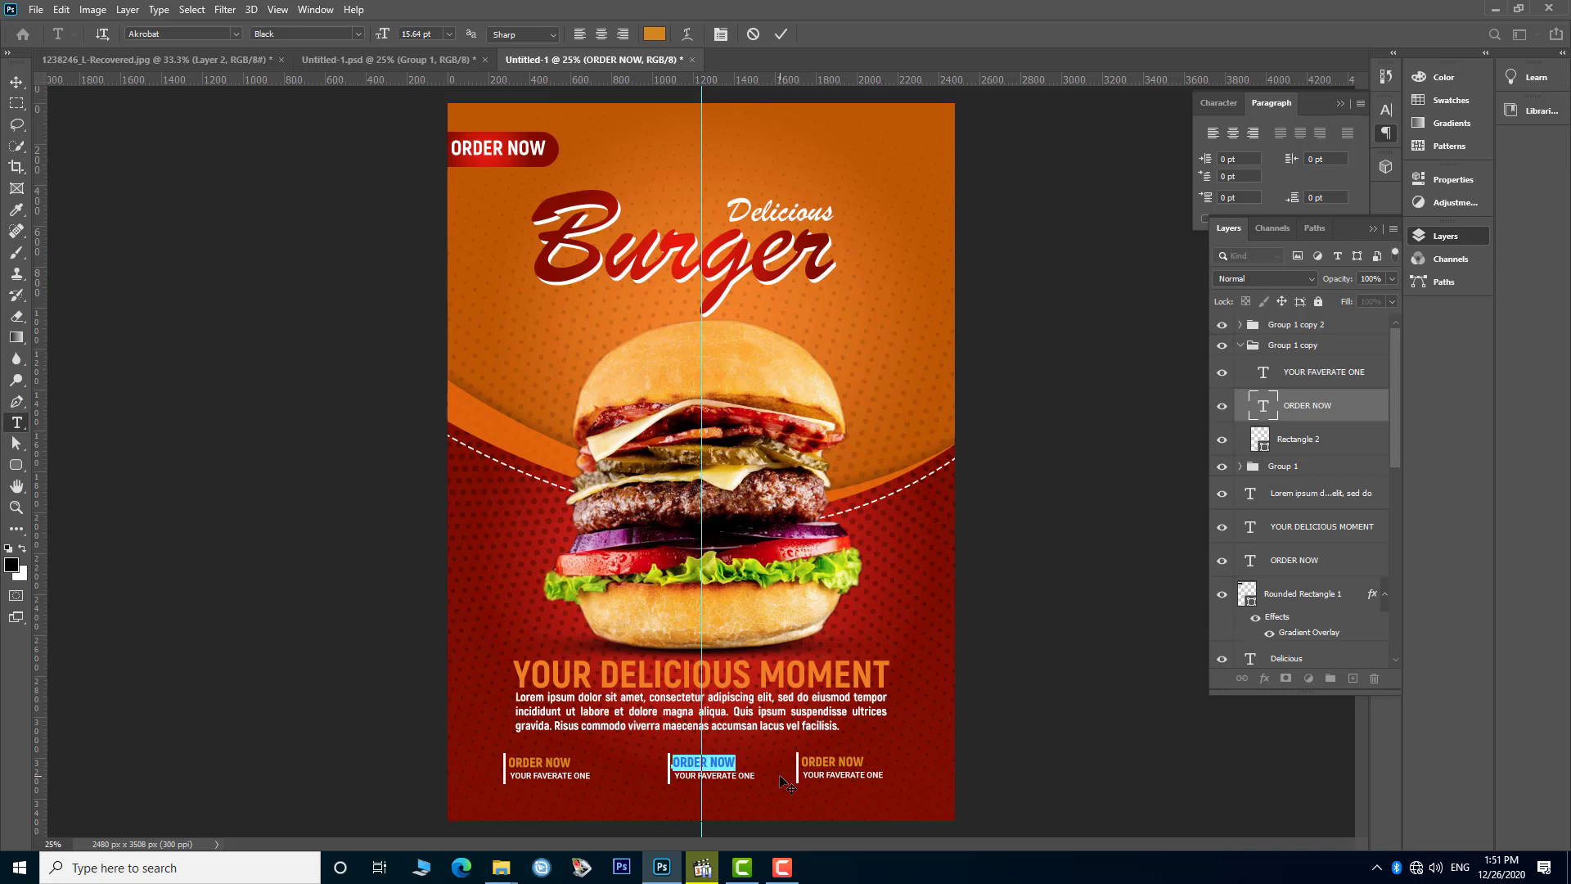
- Retype the middle footer heading as ADDERSS
key("Escape")
double_click(723, 761)
type("ADD")
type("ERSS")
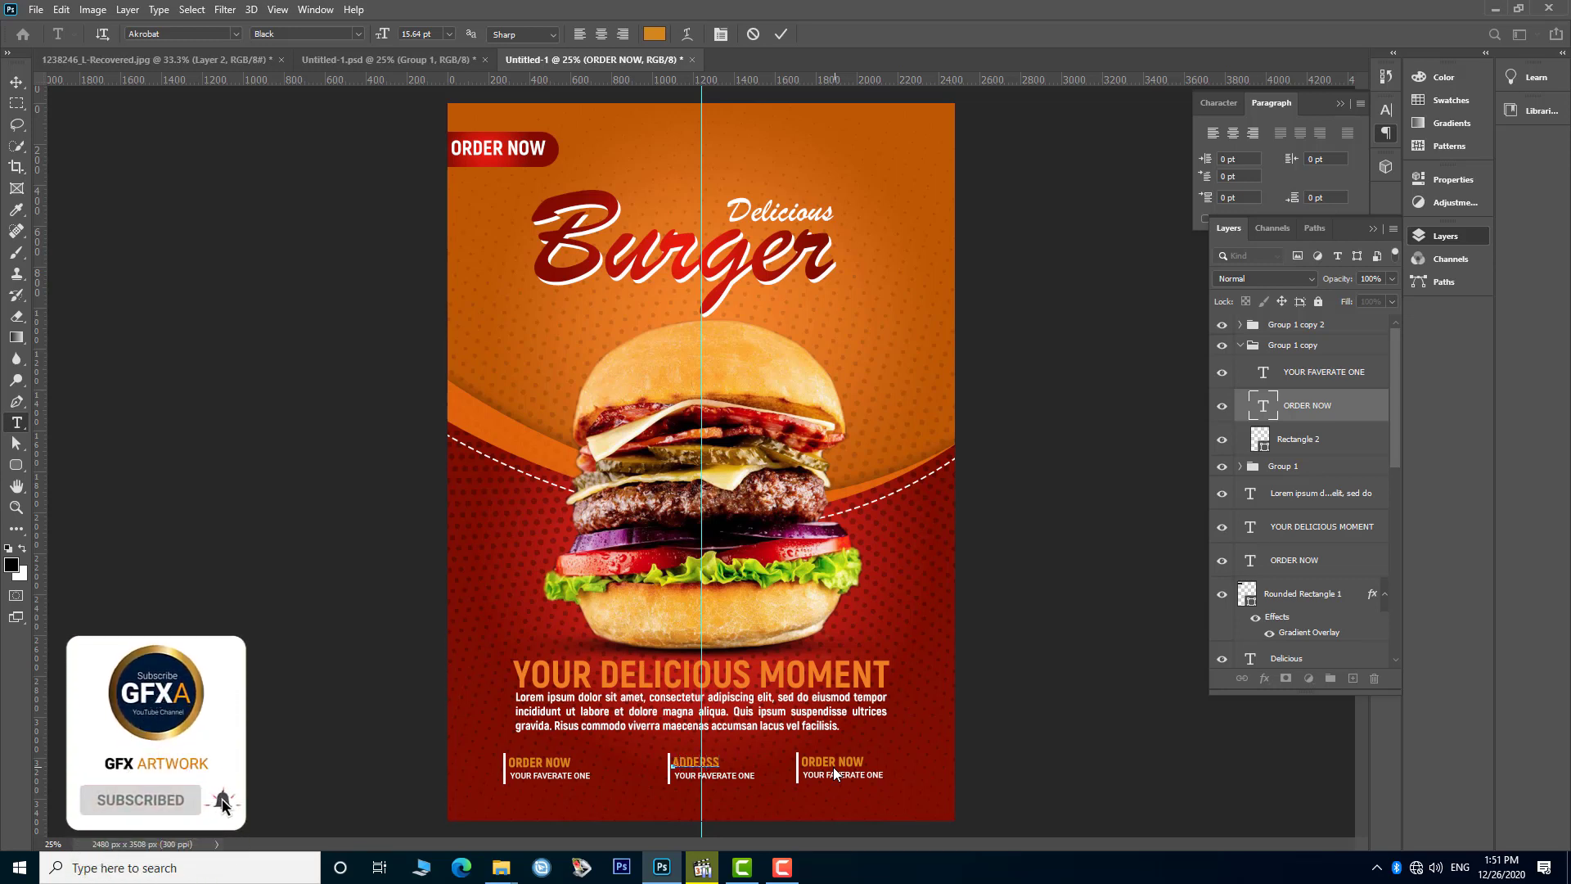
left_click(779, 37)
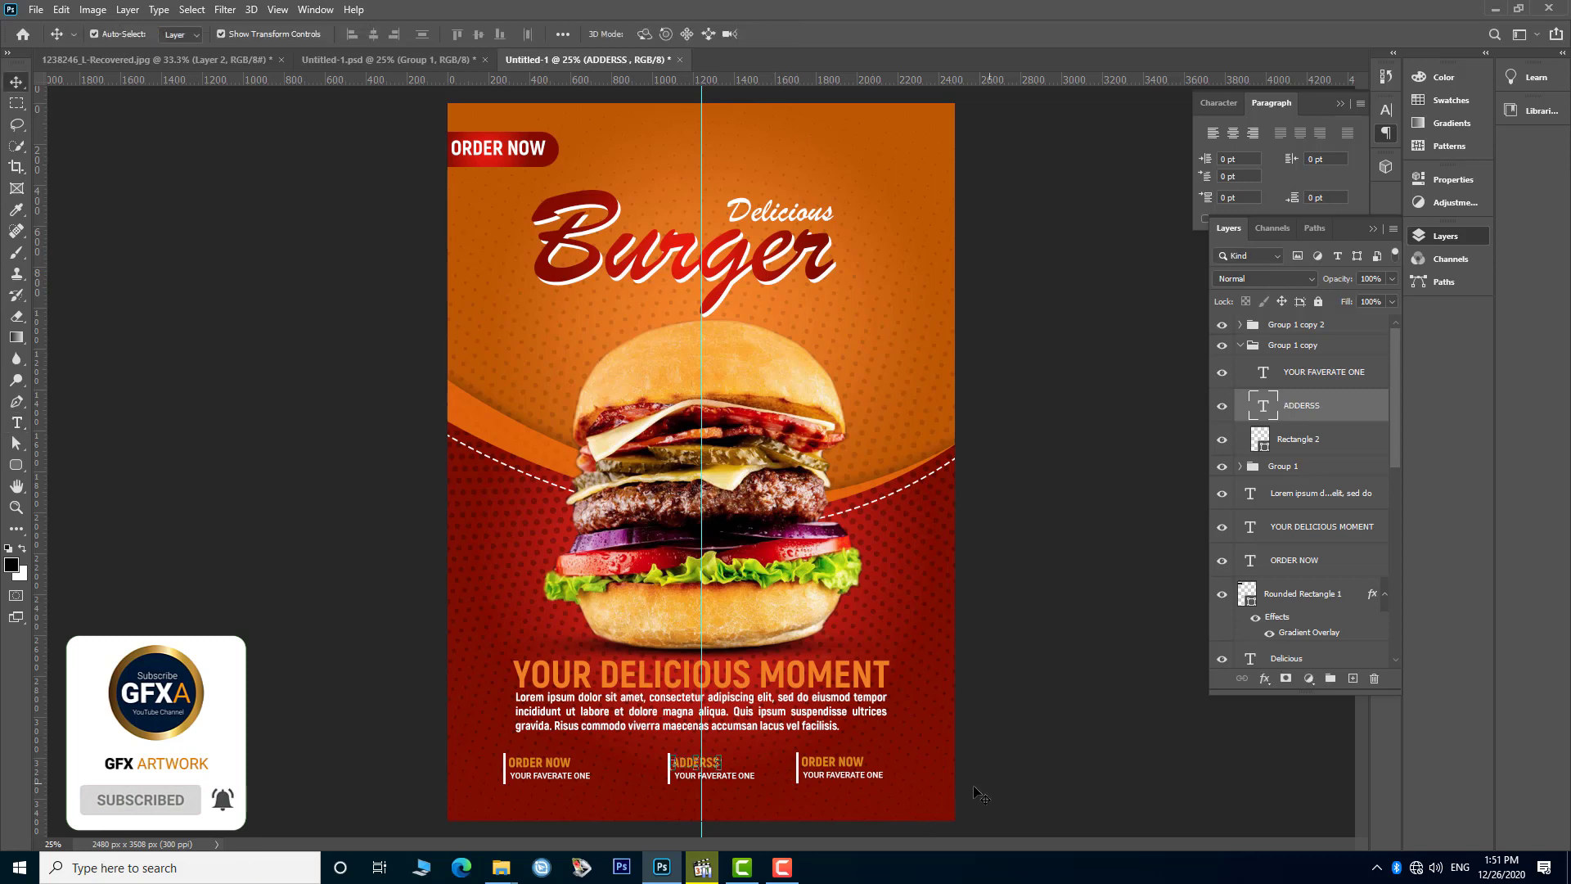
- Replace the line beneath ADDERSS with the shop's address
left_click(734, 785)
double_click(731, 778)
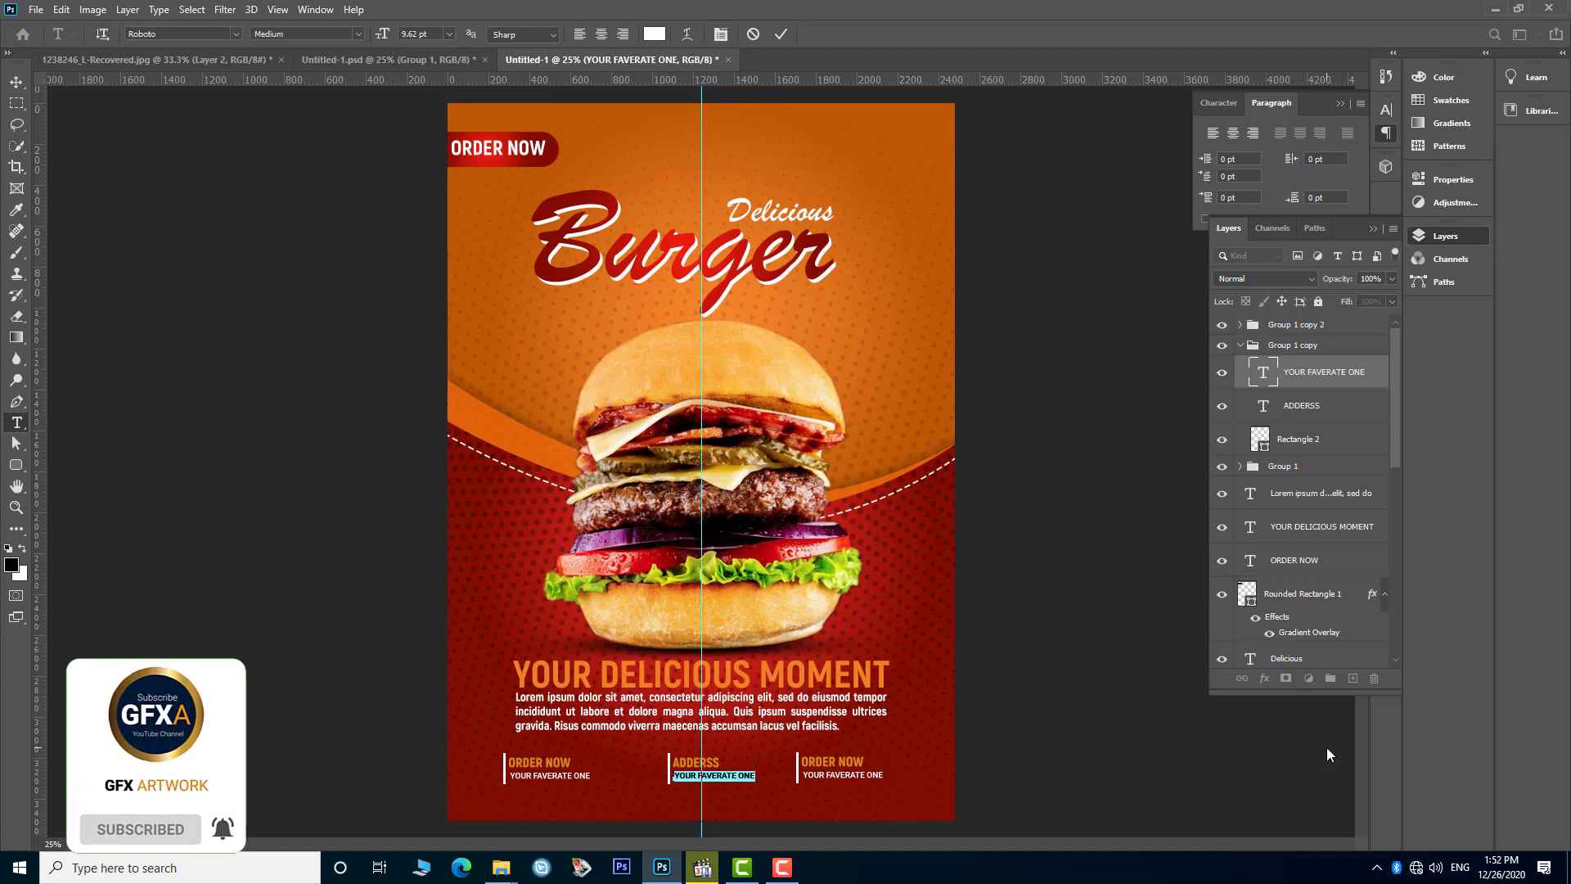
type("SHAHR E NAW KBL-AFG")
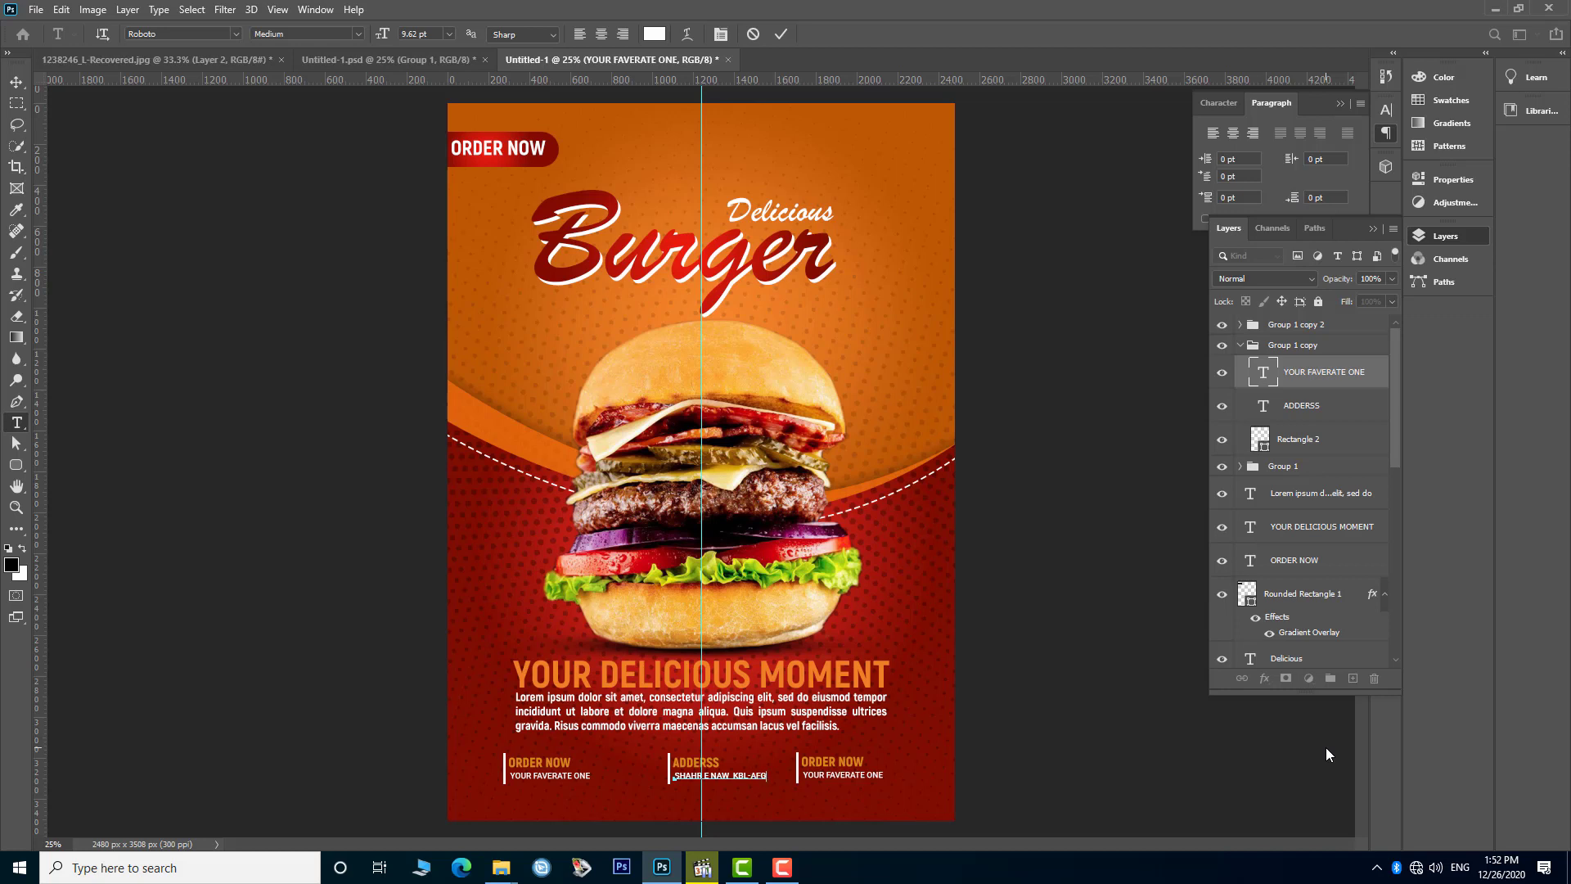
left_click(783, 33)
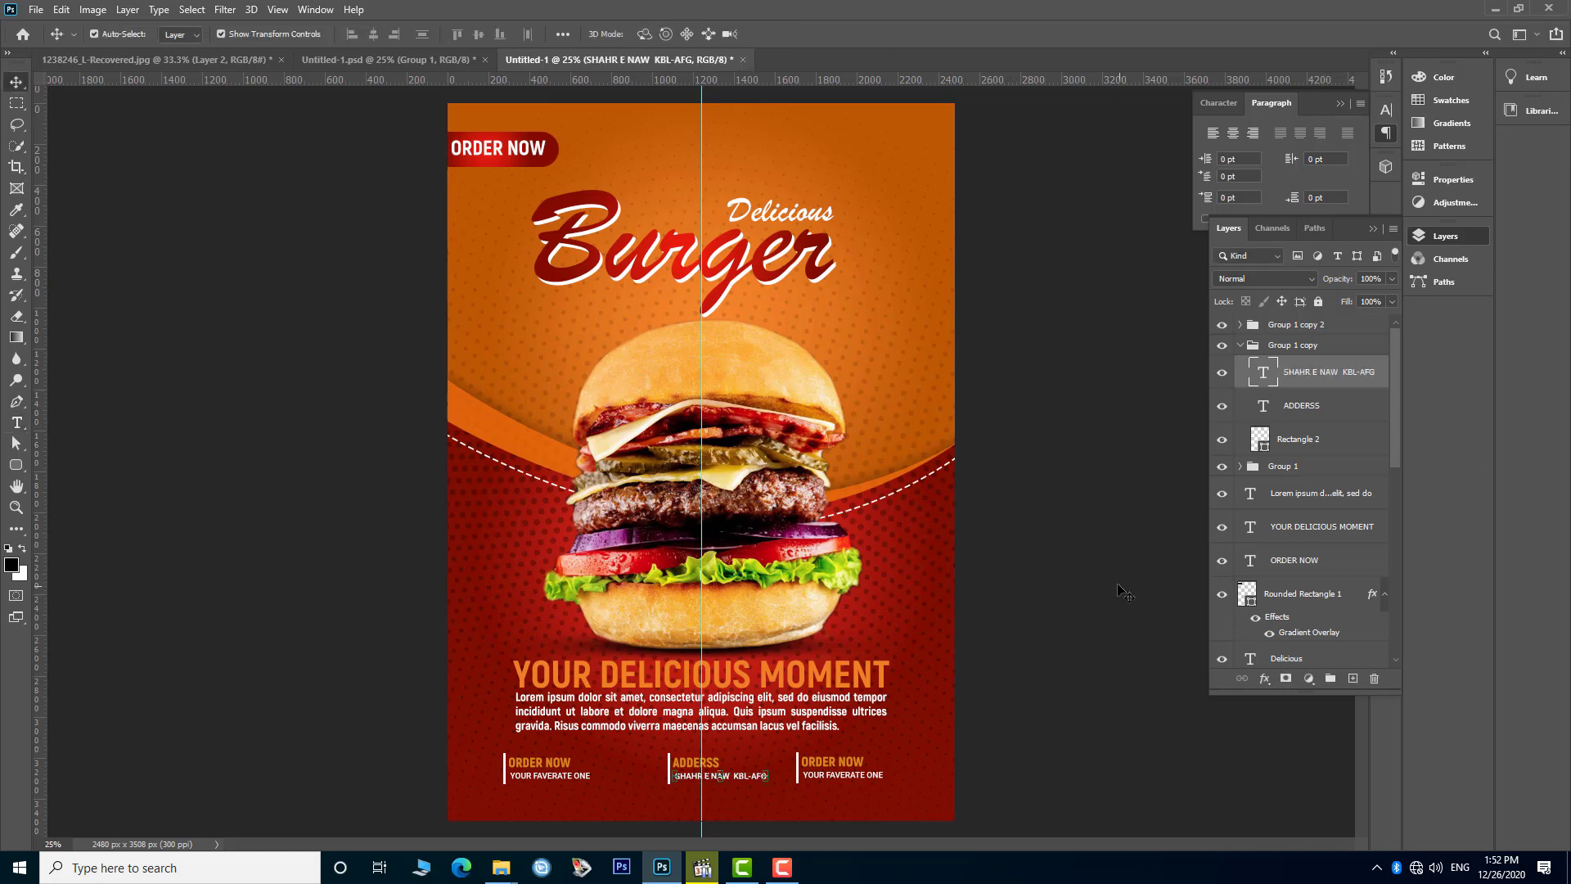
left_click(843, 763, "ctrl")
key("ctrl+t")
- Retype the right-hand footer heading as CONTACT
key("Return")
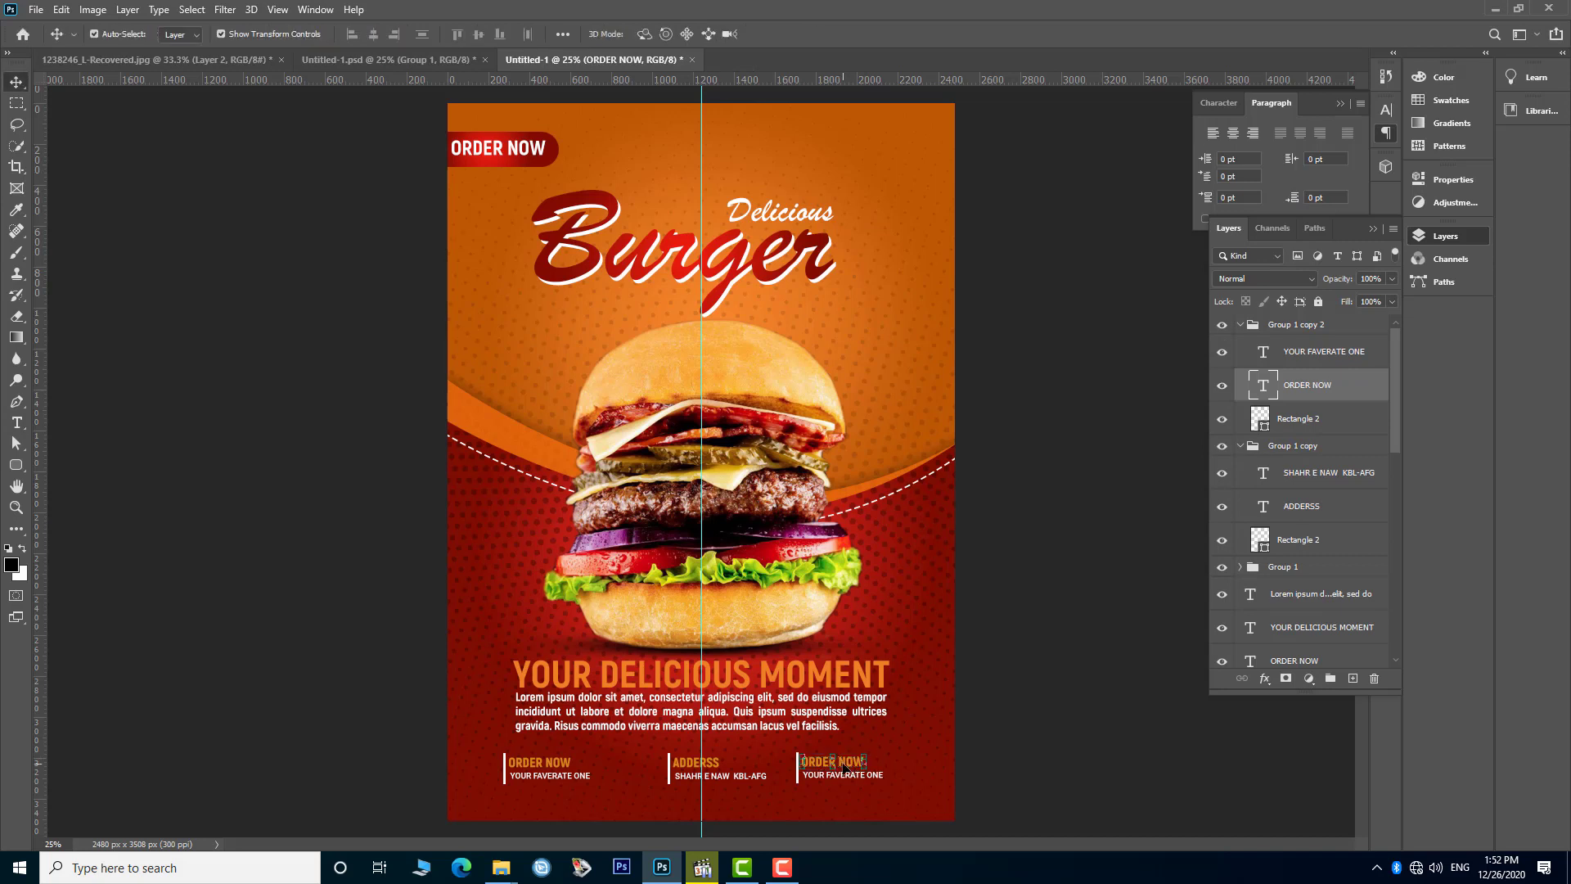
double_click(833, 762)
type("A")
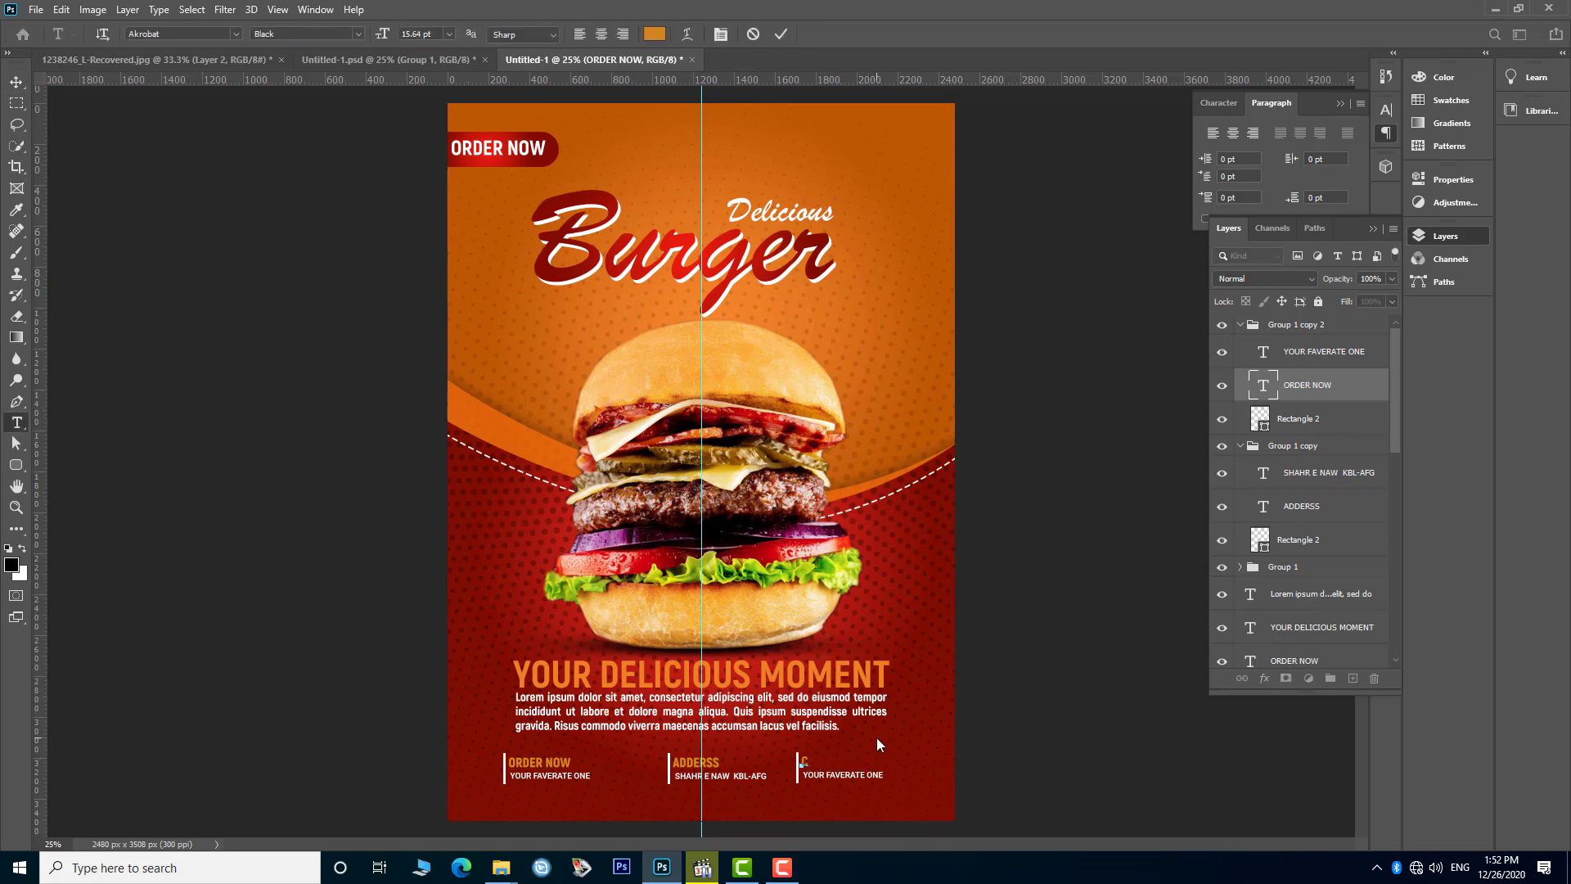
type("ONTACT")
left_click(779, 36)
key("v")
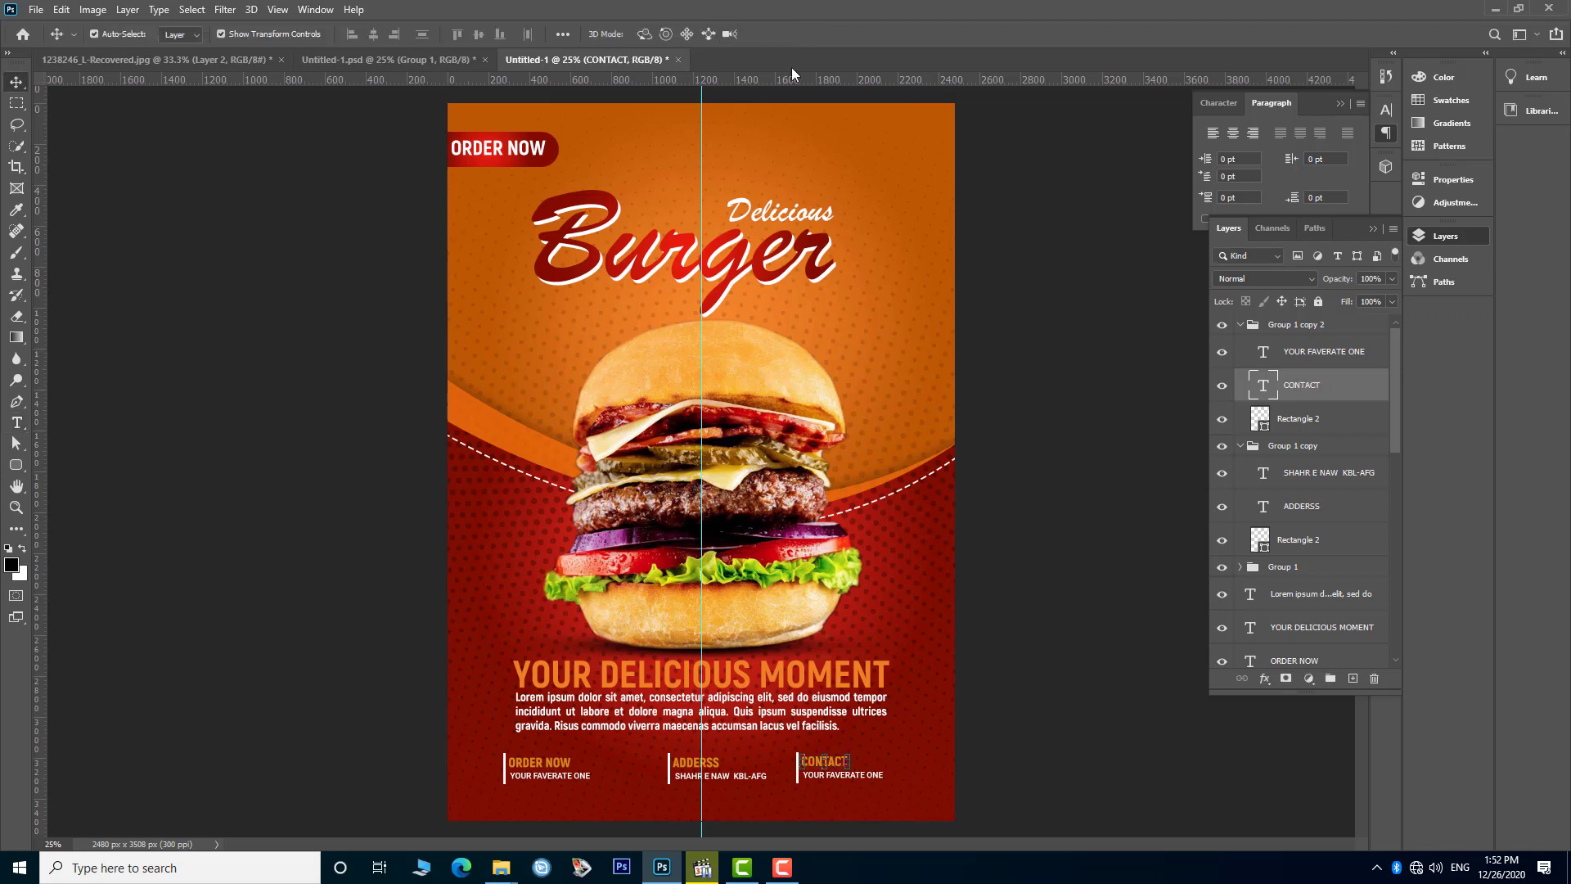
left_click(1064, 714)
- Replace the line beneath CONTACT with a placeholder phone number
double_click(821, 777)
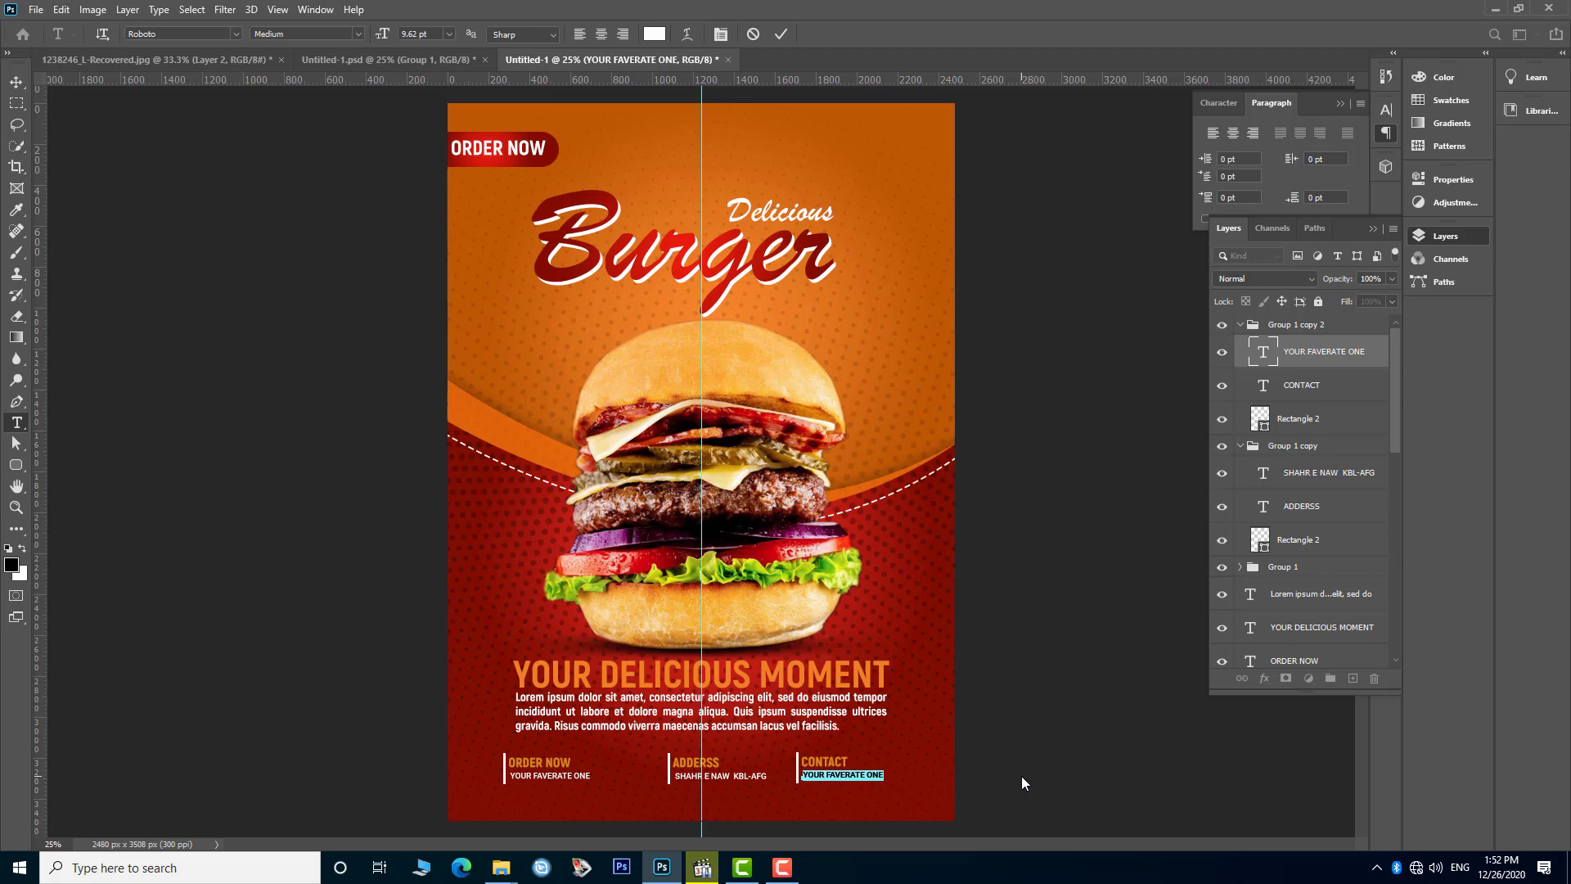
key("BackSpace")
type("+")
type("111")
type(" 222")
type(" 333")
type(" 444")
left_click(781, 34)
key("v")
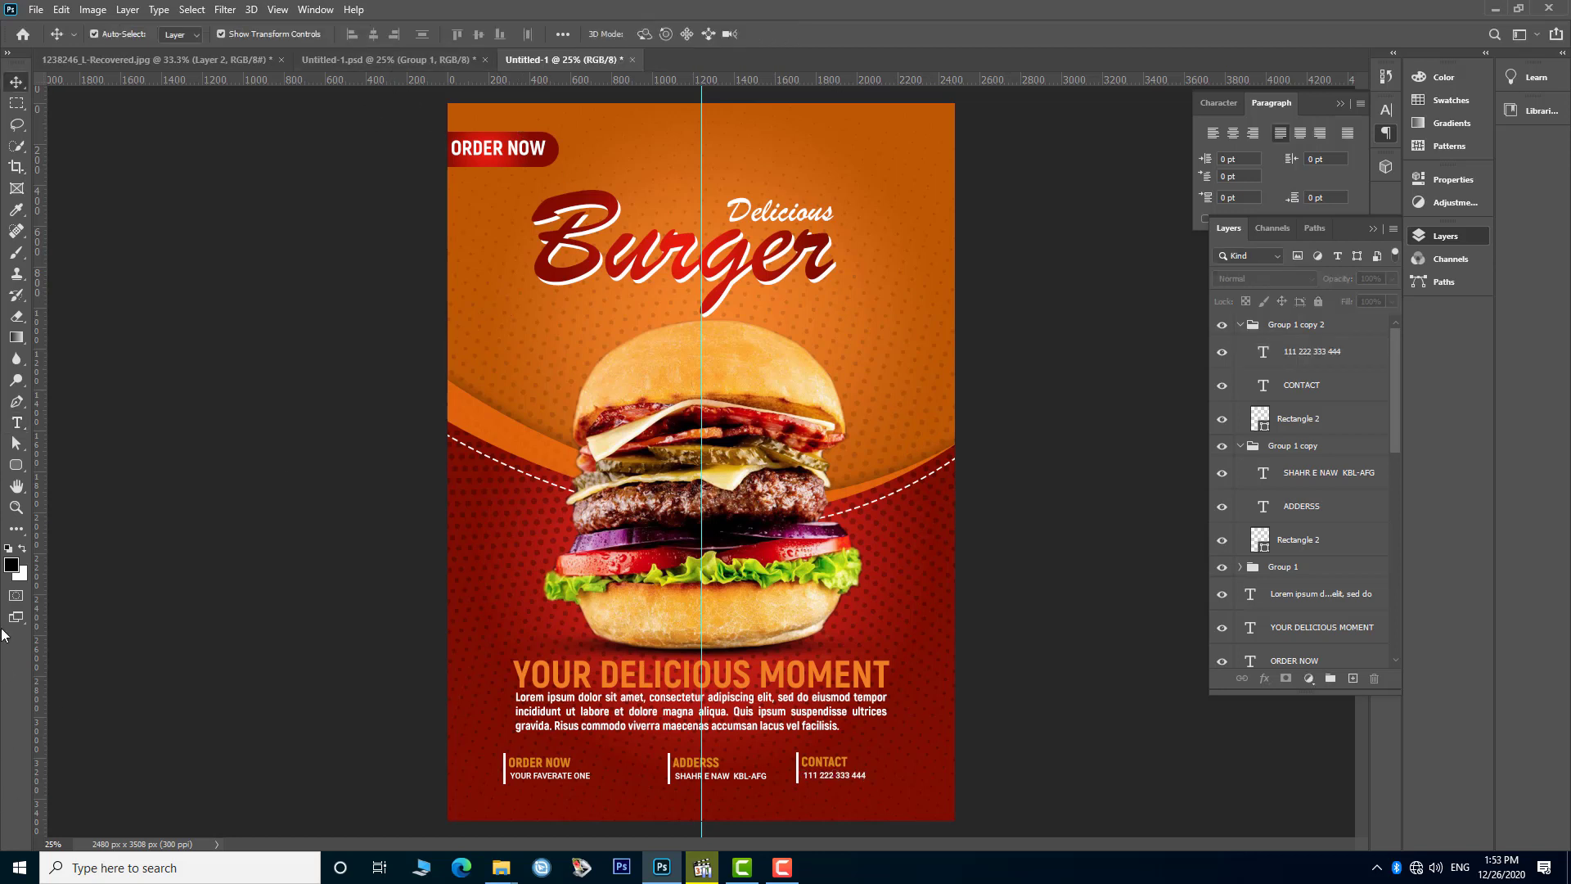
- Draw a horizontal dashed line above the footer blocks and increase its height
left_click(16, 468)
left_click(80, 527)
left_click_drag(474, 739, 917, 739)
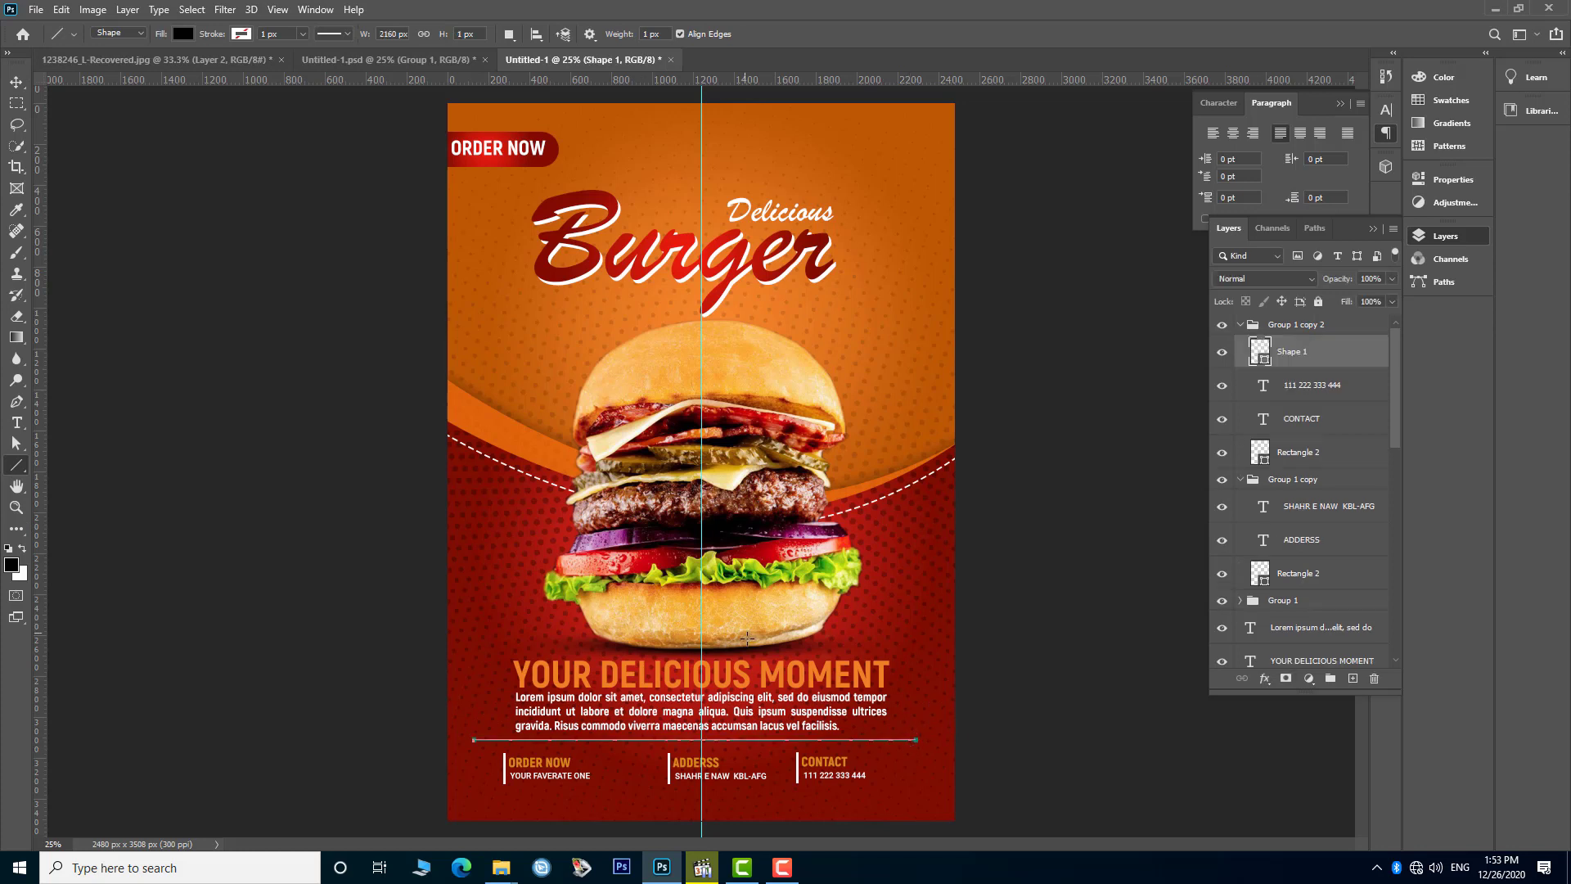
left_click(347, 34)
left_click(317, 122)
left_click(473, 34)
left_click_drag(443, 38, 458, 40)
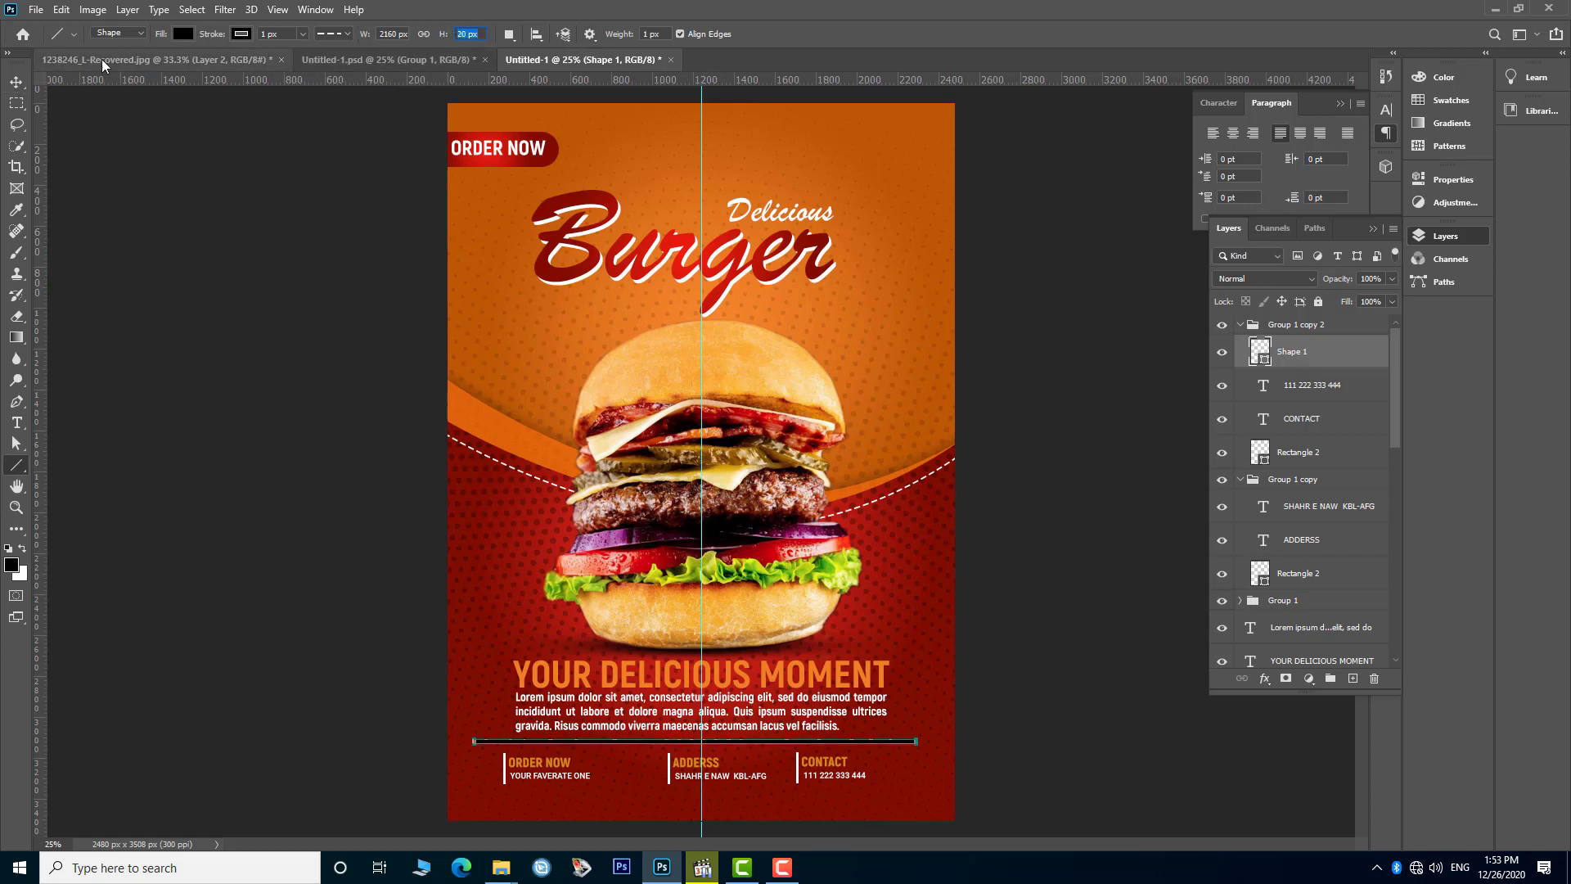
key("v")
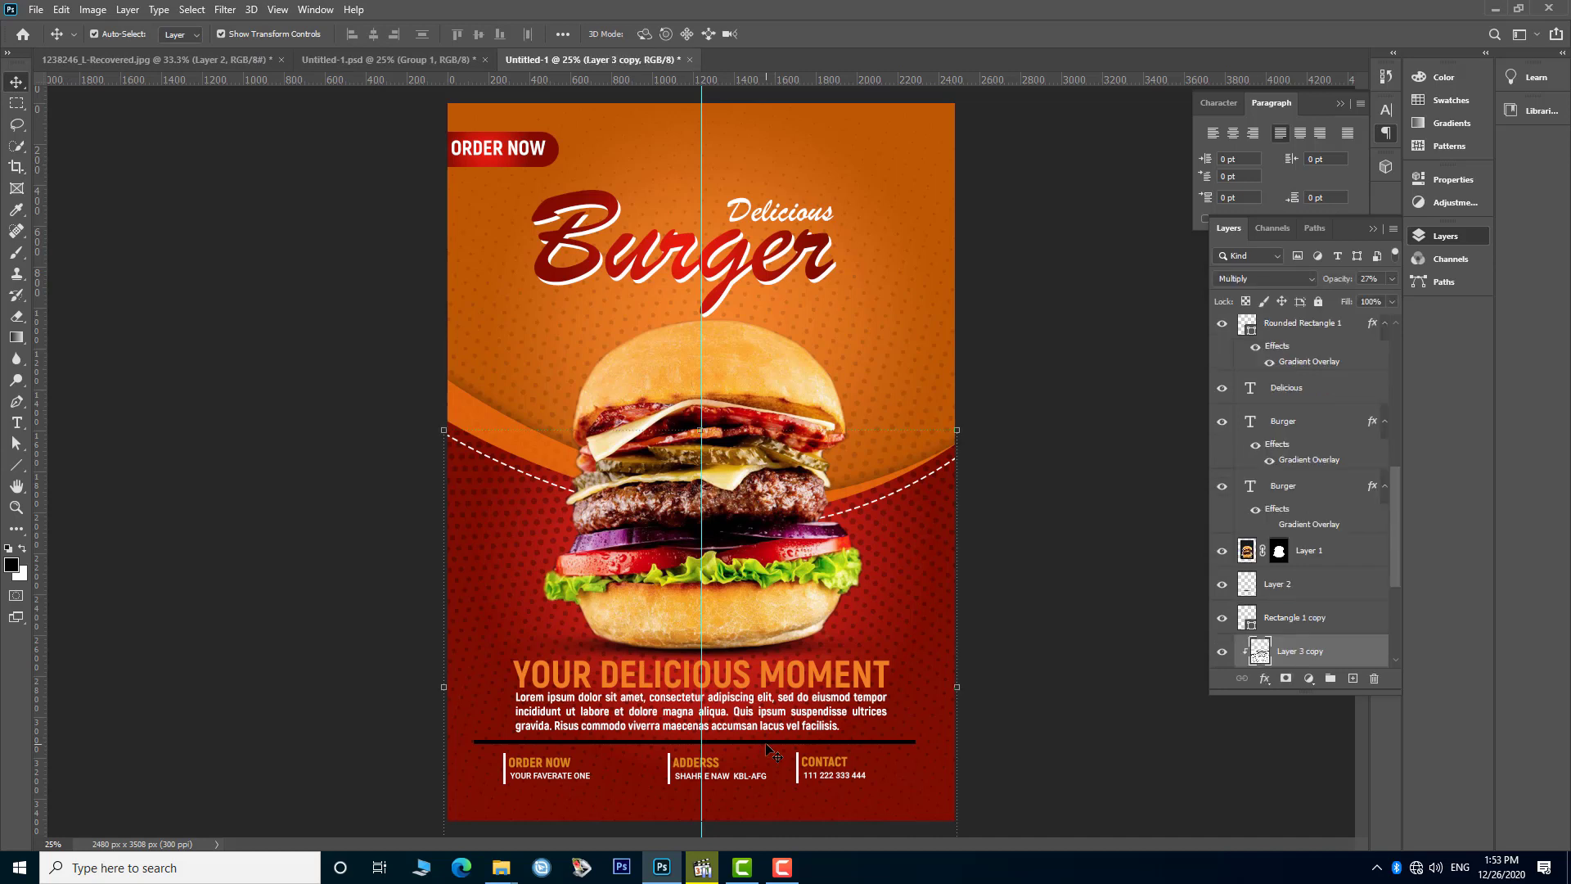
left_click(766, 745)
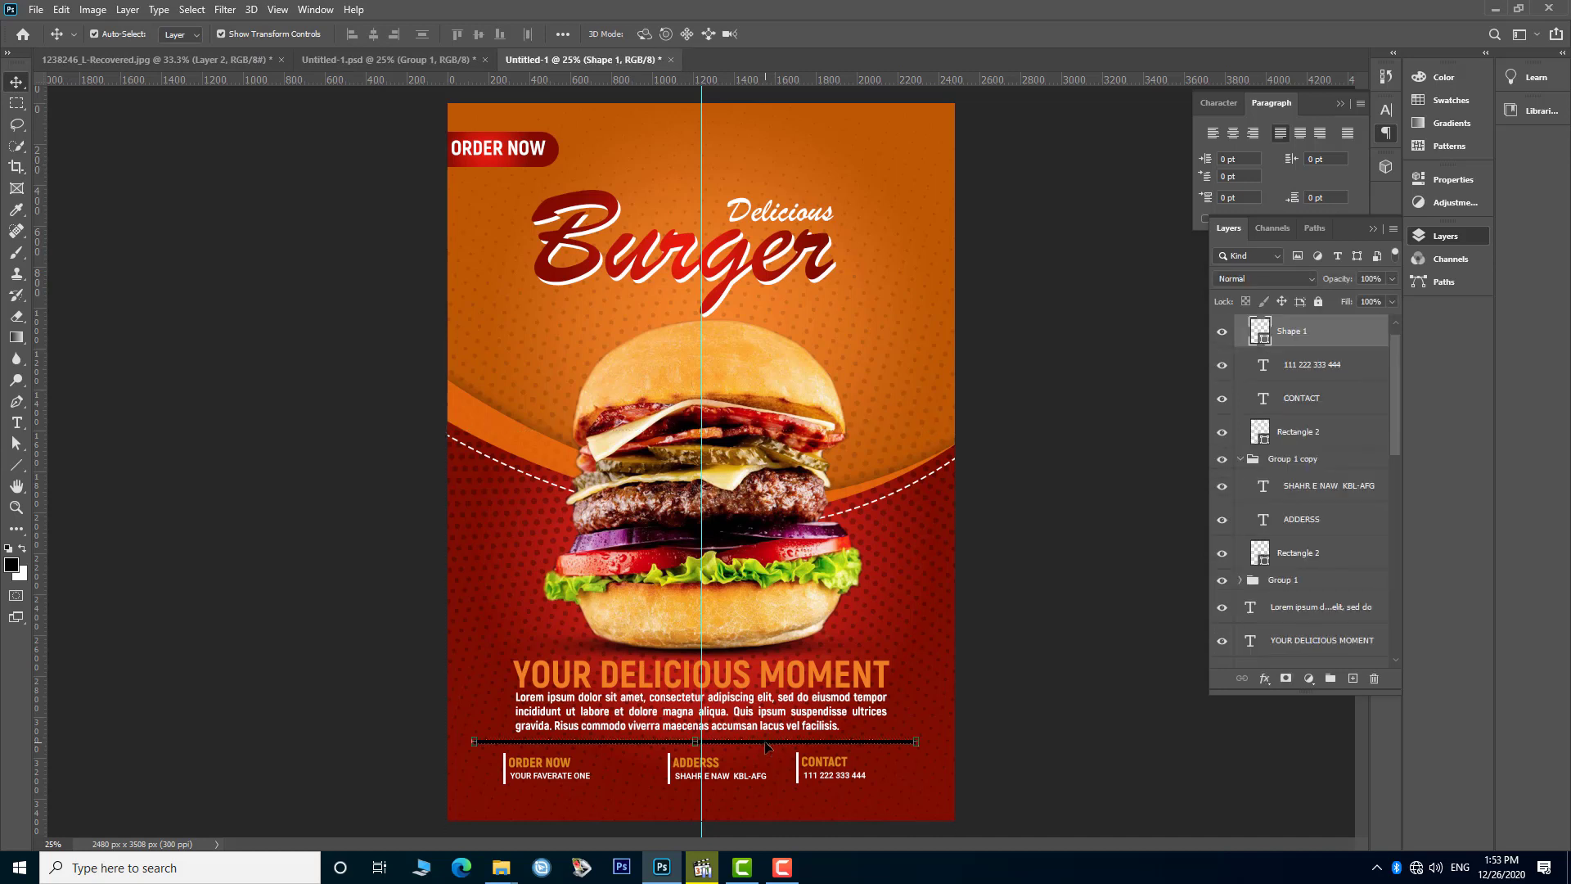
- Give the dashed line a white stroke and no fill
left_click(16, 465)
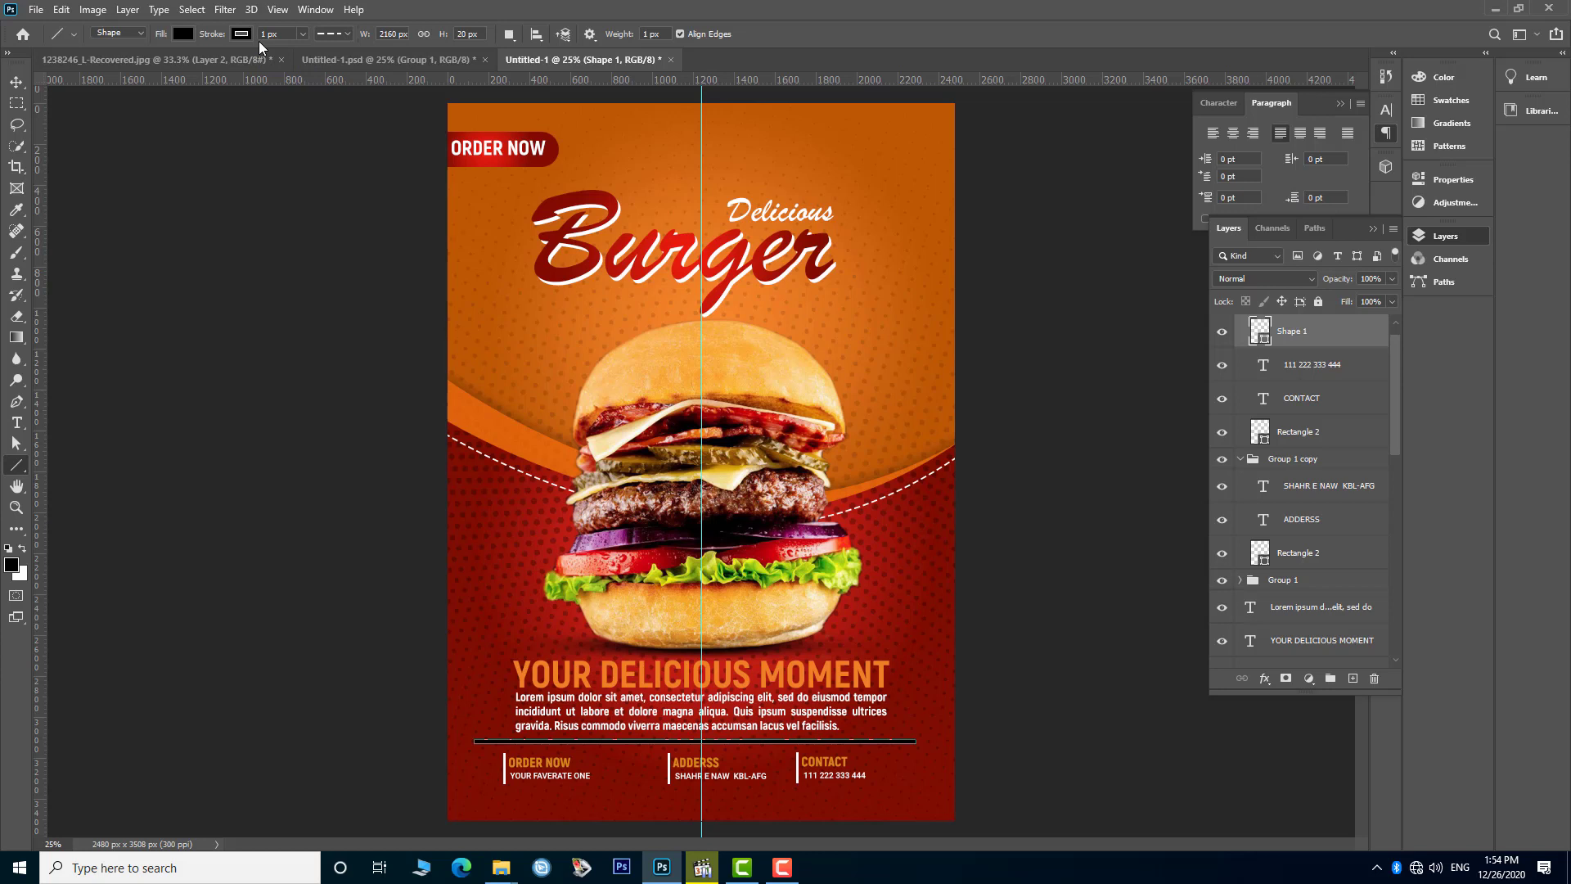
left_click(242, 36)
left_click(180, 121)
left_click(28, 94)
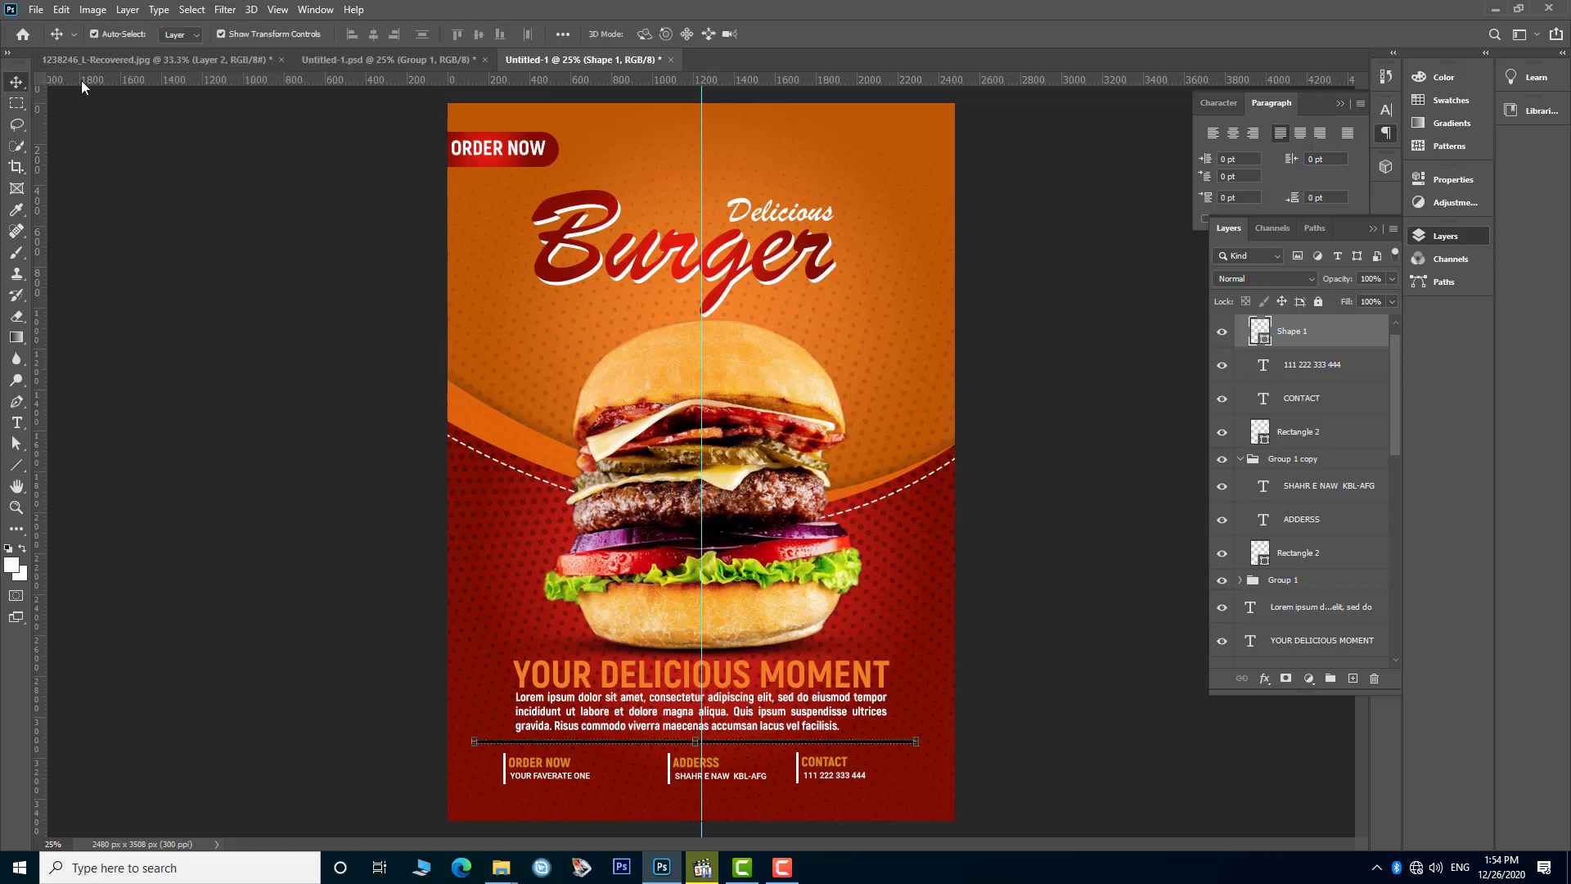
left_click(184, 35)
left_click(87, 64)
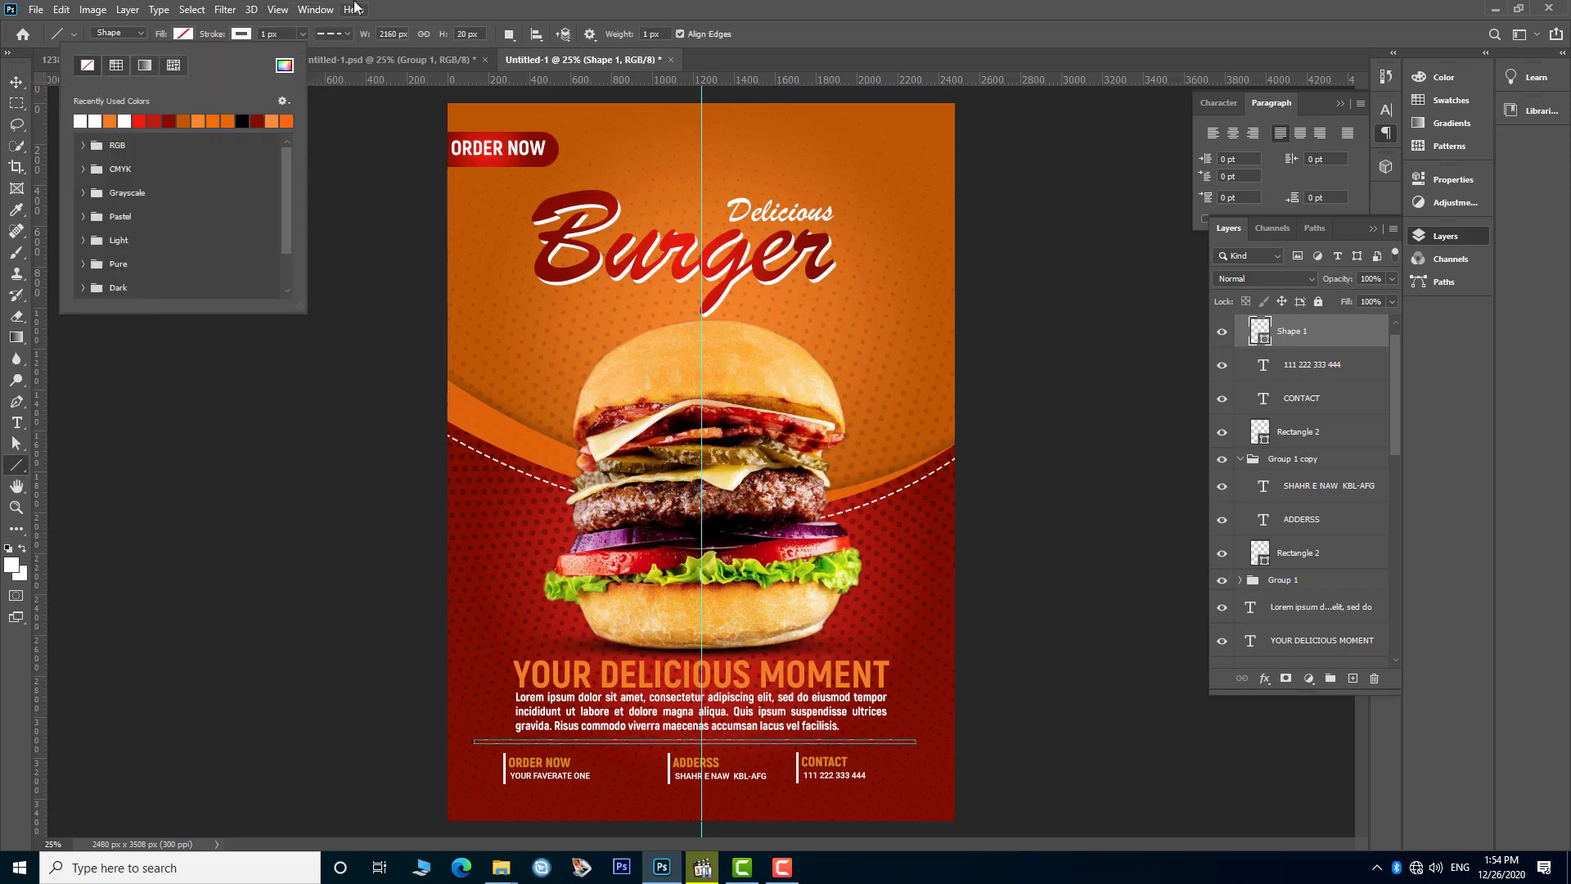
left_click(301, 40)
- Thicken the dashed line's stroke width to 80
left_click(302, 34)
left_click_drag(291, 52, 306, 54)
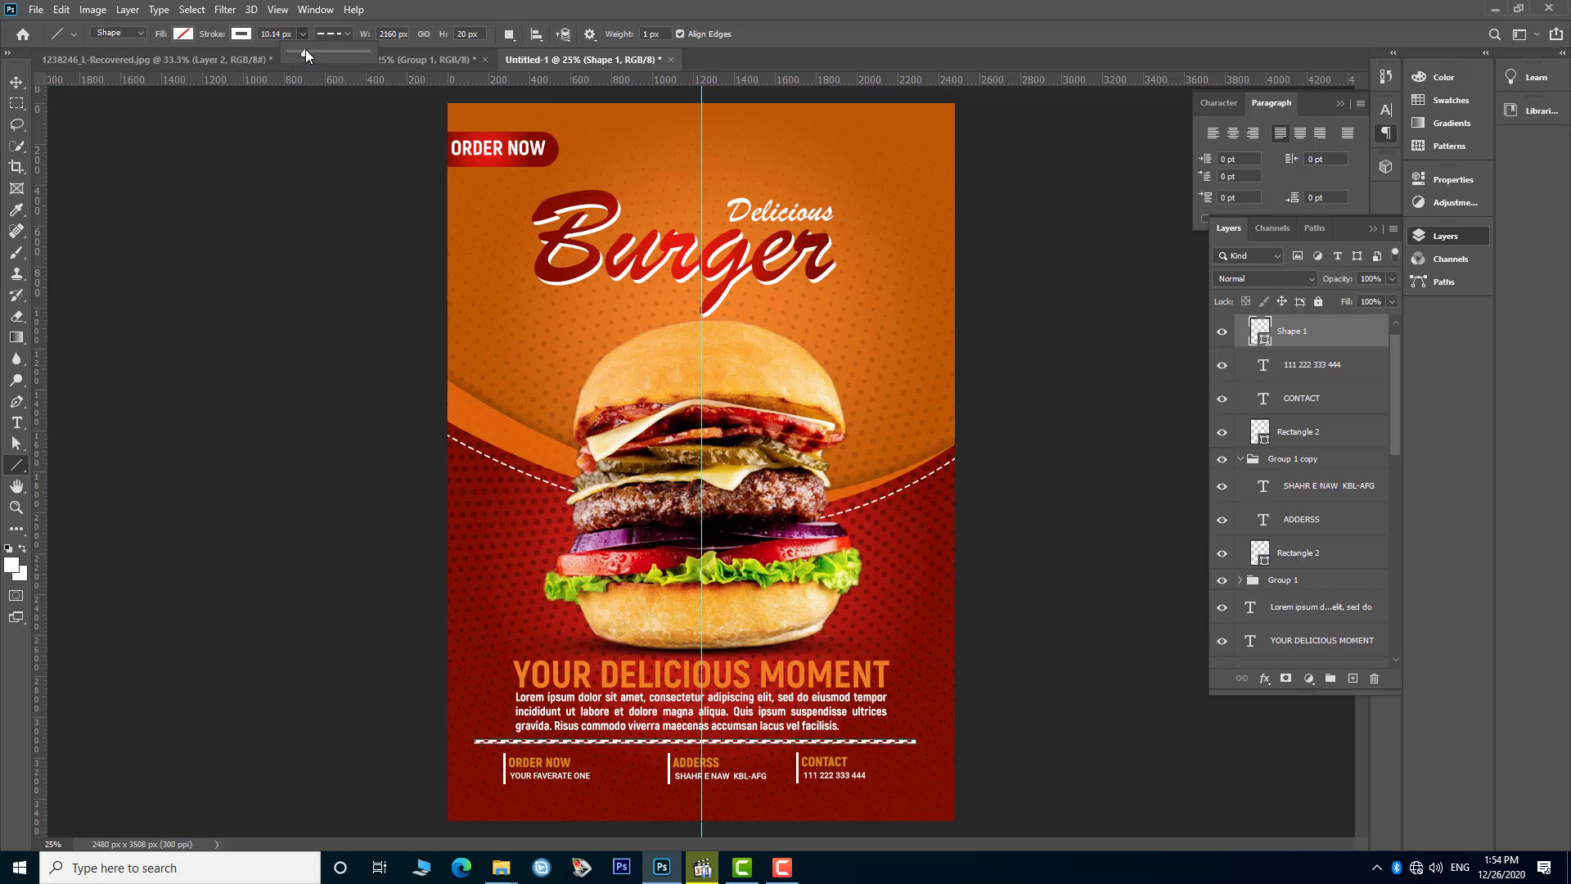
left_click(276, 34)
type("80")
key("Return")
key("v")
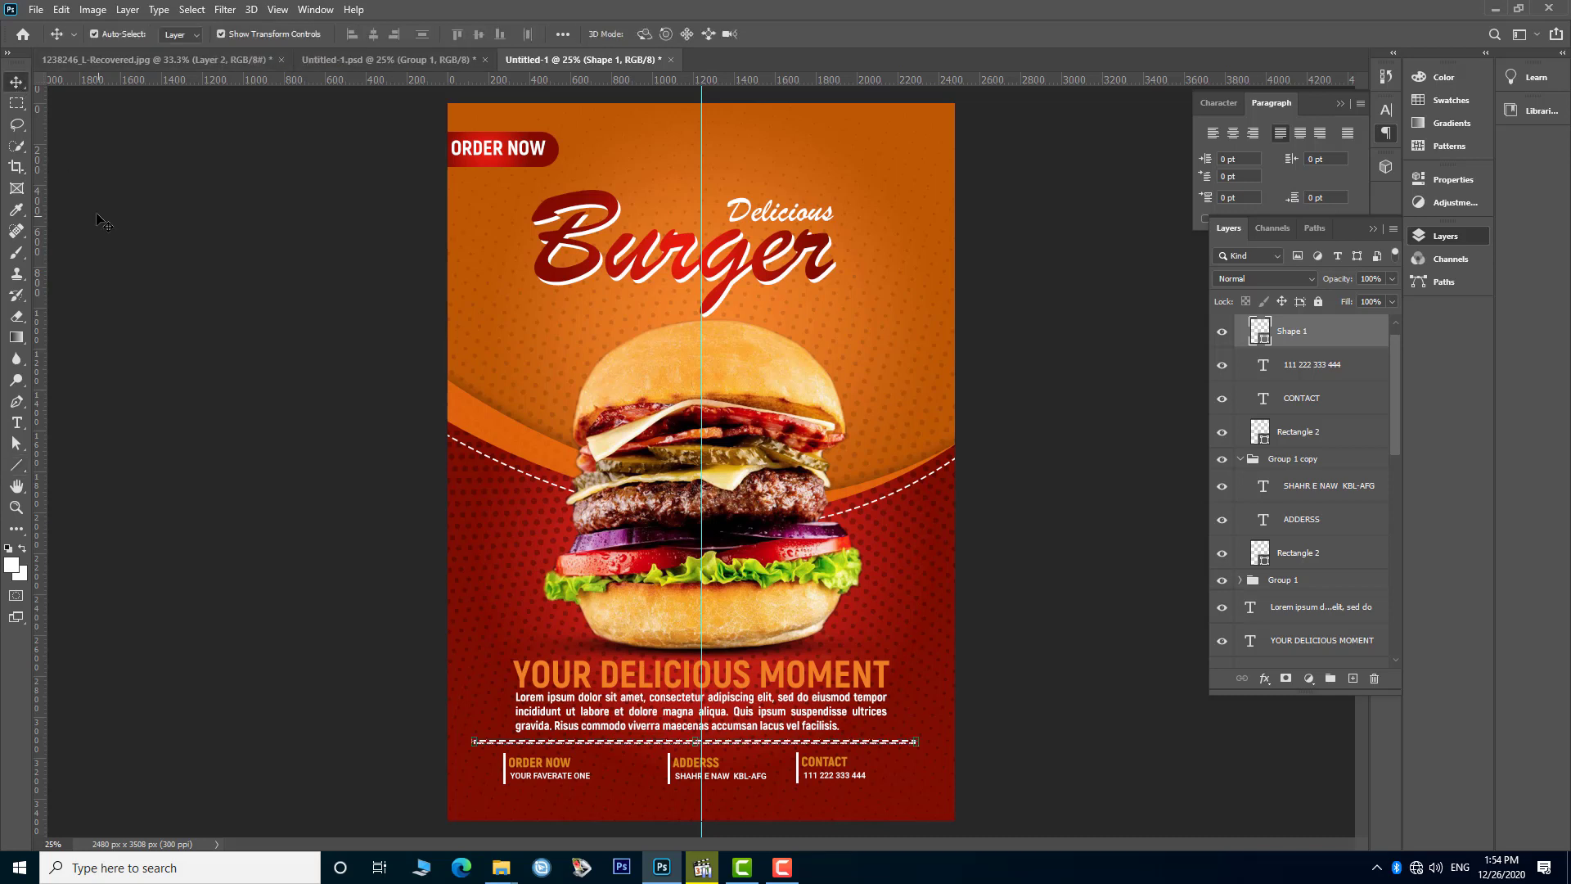
left_click(99, 219)
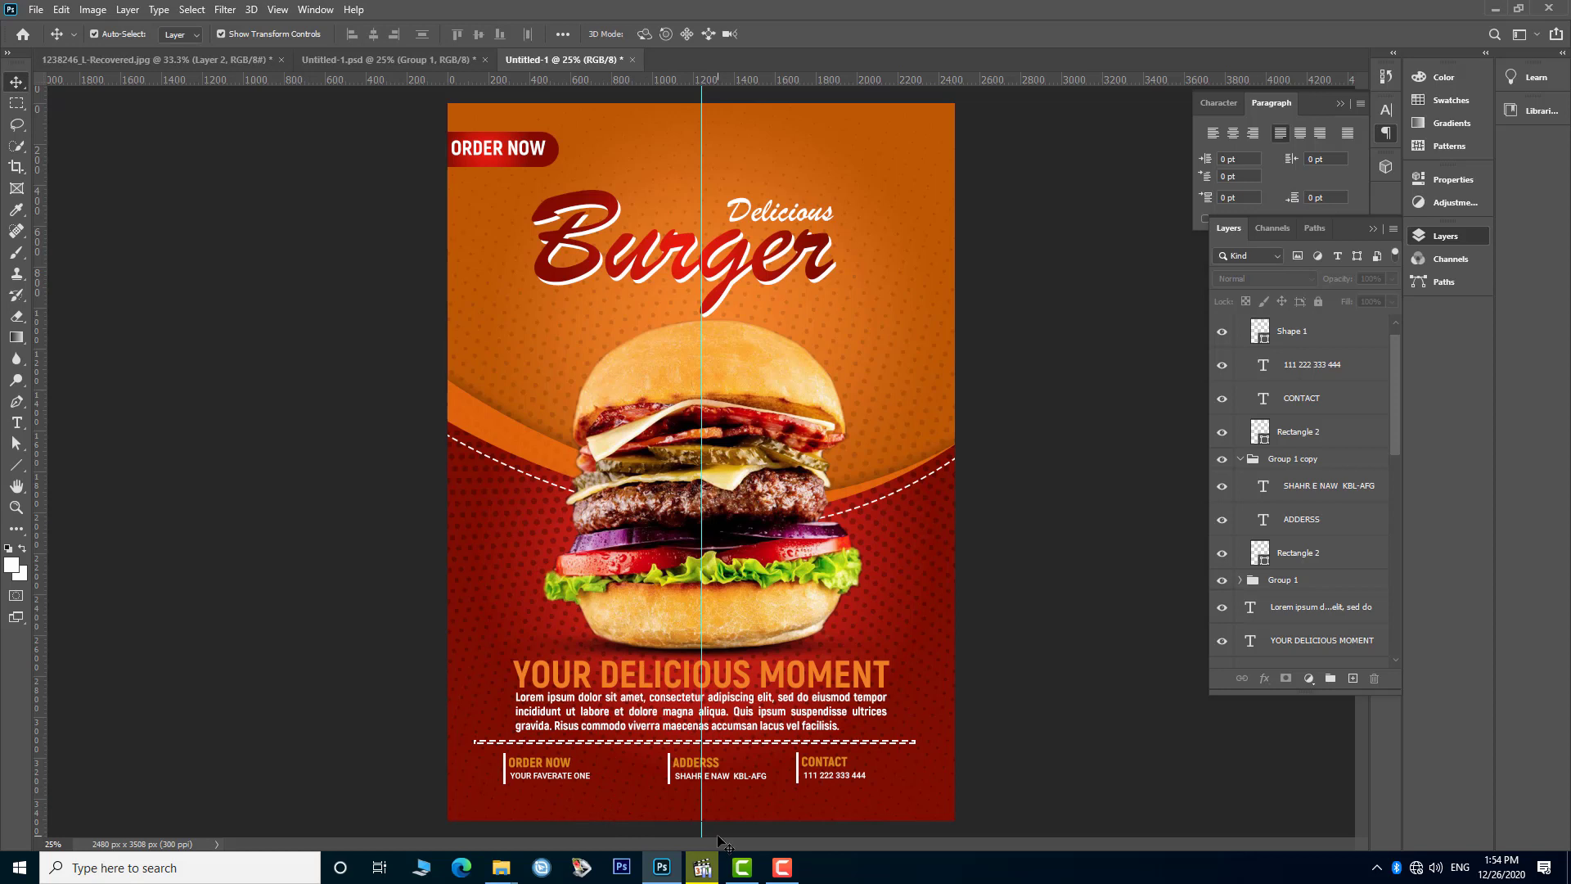
key("ctrl+plus")
- Stretch the dashed line across nearly the full poster width
scroll(636, 557, "down", 3)
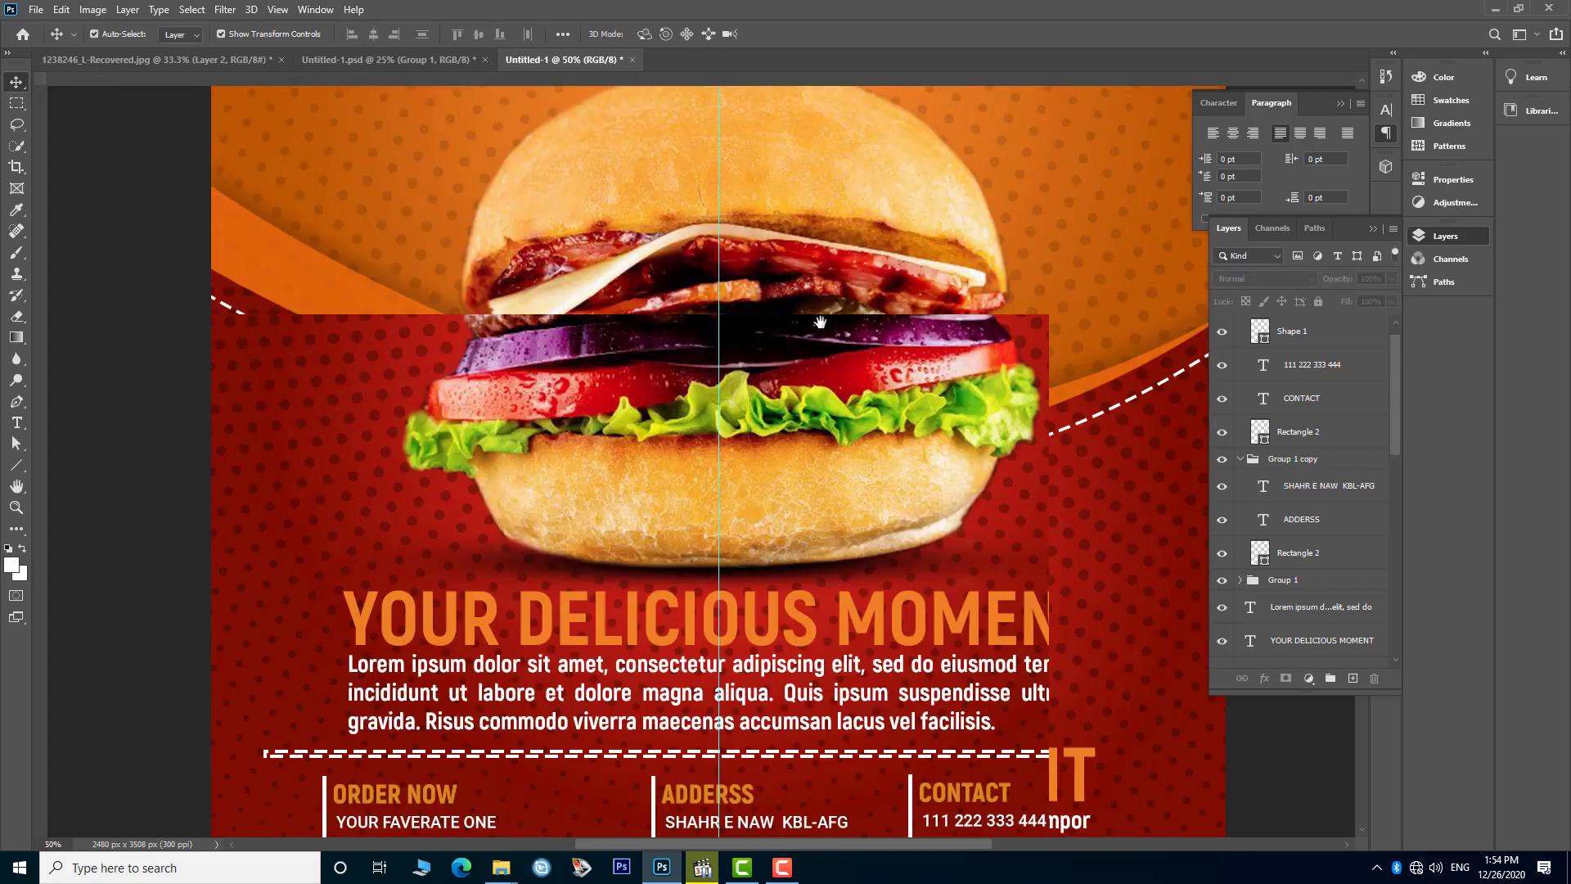
scroll(636, 556, "down", 3)
scroll(635, 557, "down", 1)
left_click(630, 574)
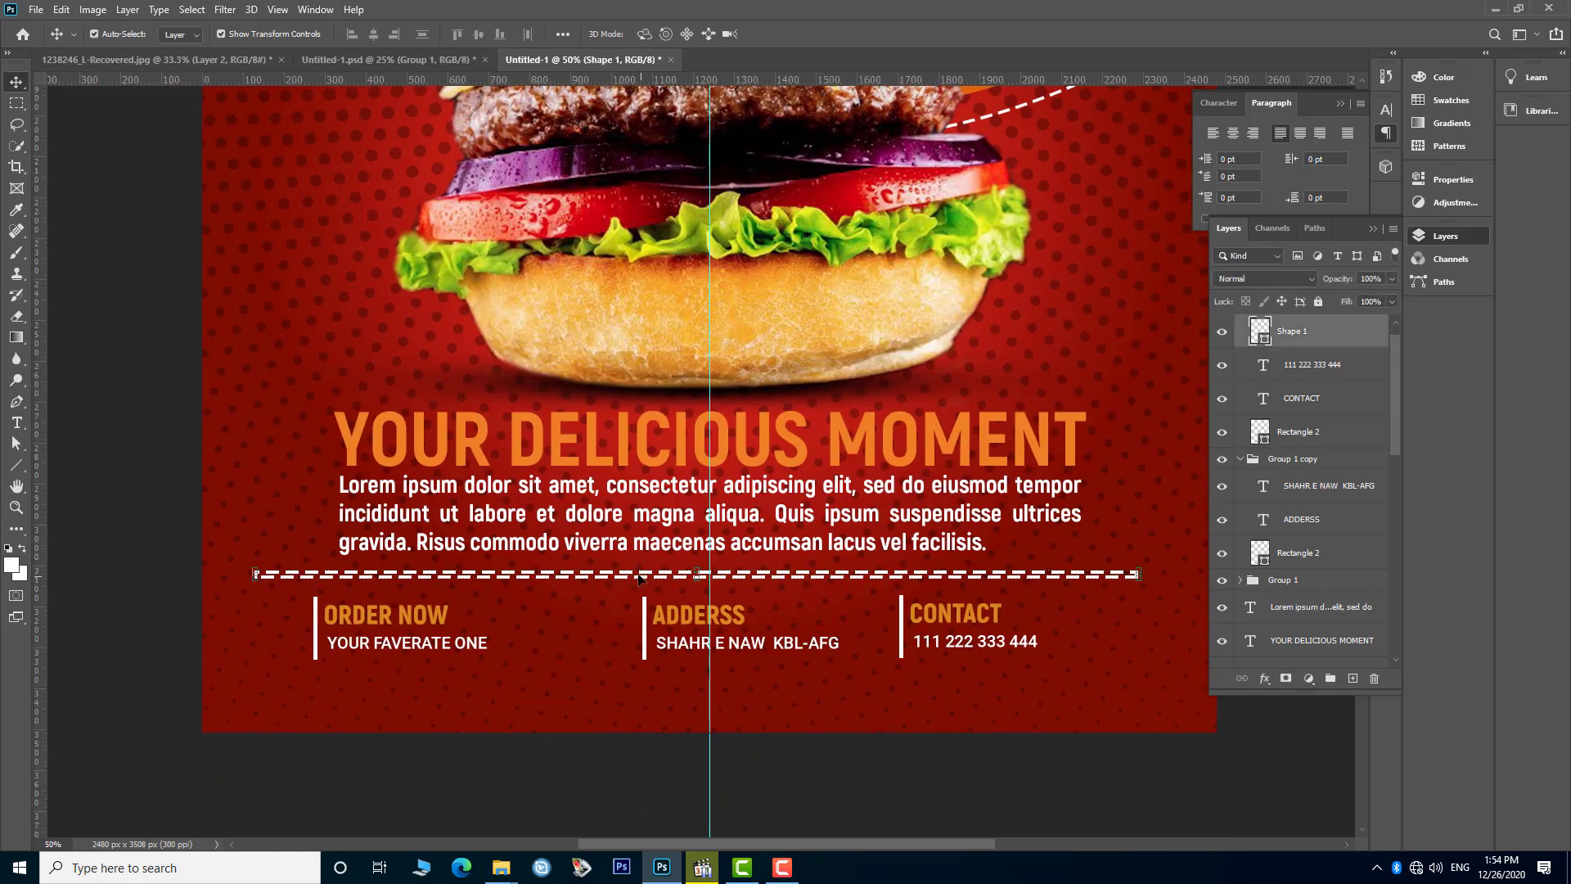
left_click_drag(697, 575, 699, 590)
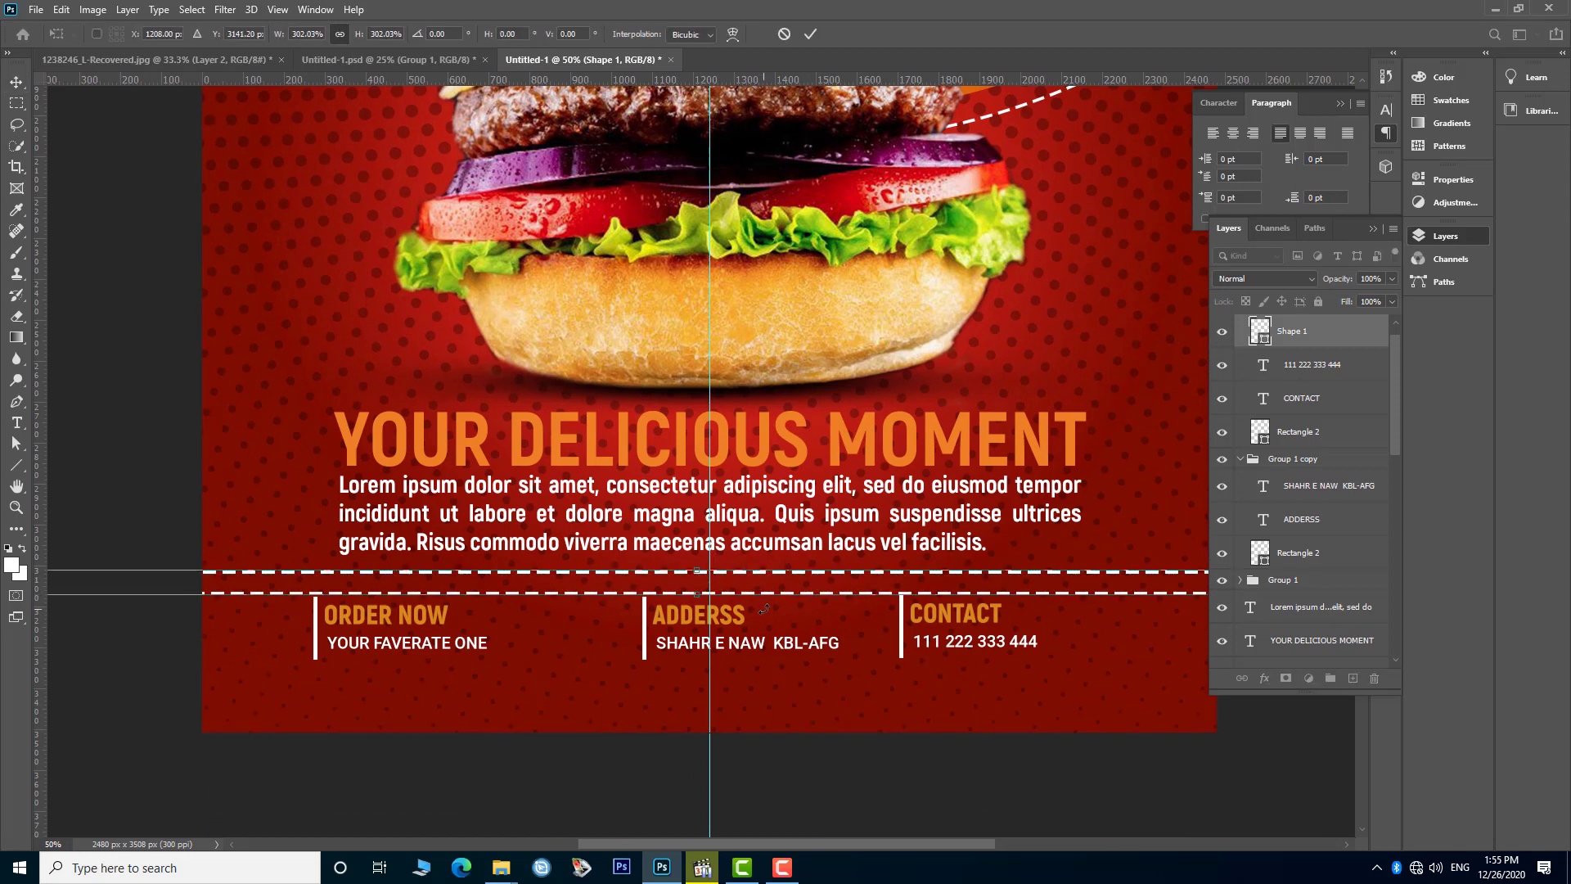
key("ctrl+minus")
key("ctrl+minus")
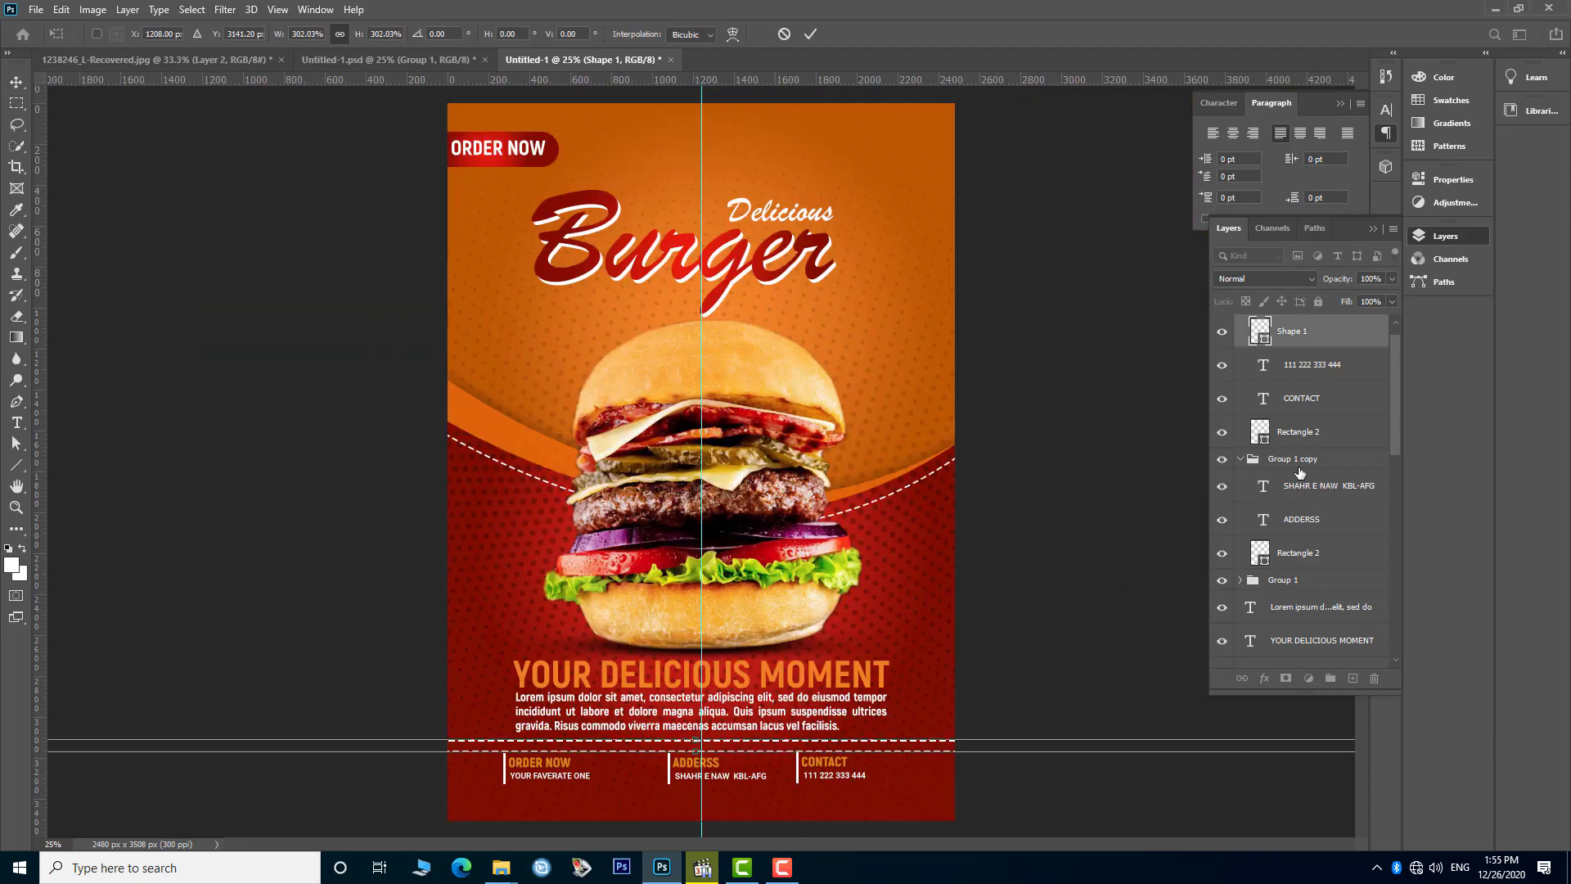
key("Return")
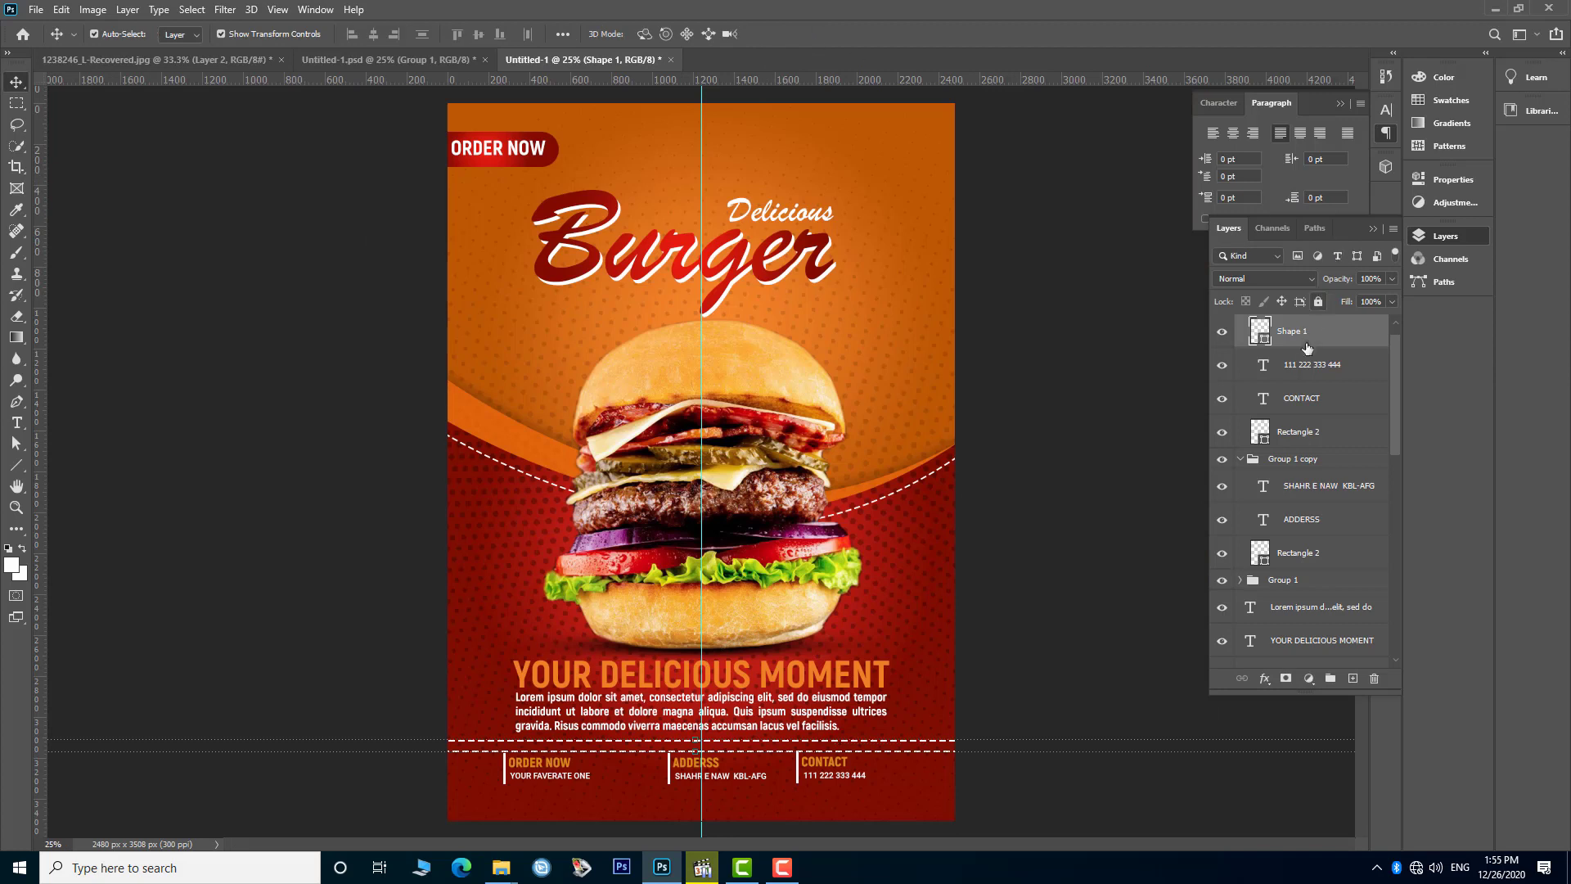
- Mask the dashed line and paint black with a hard round 100 px brush over its right end
left_click(1287, 679)
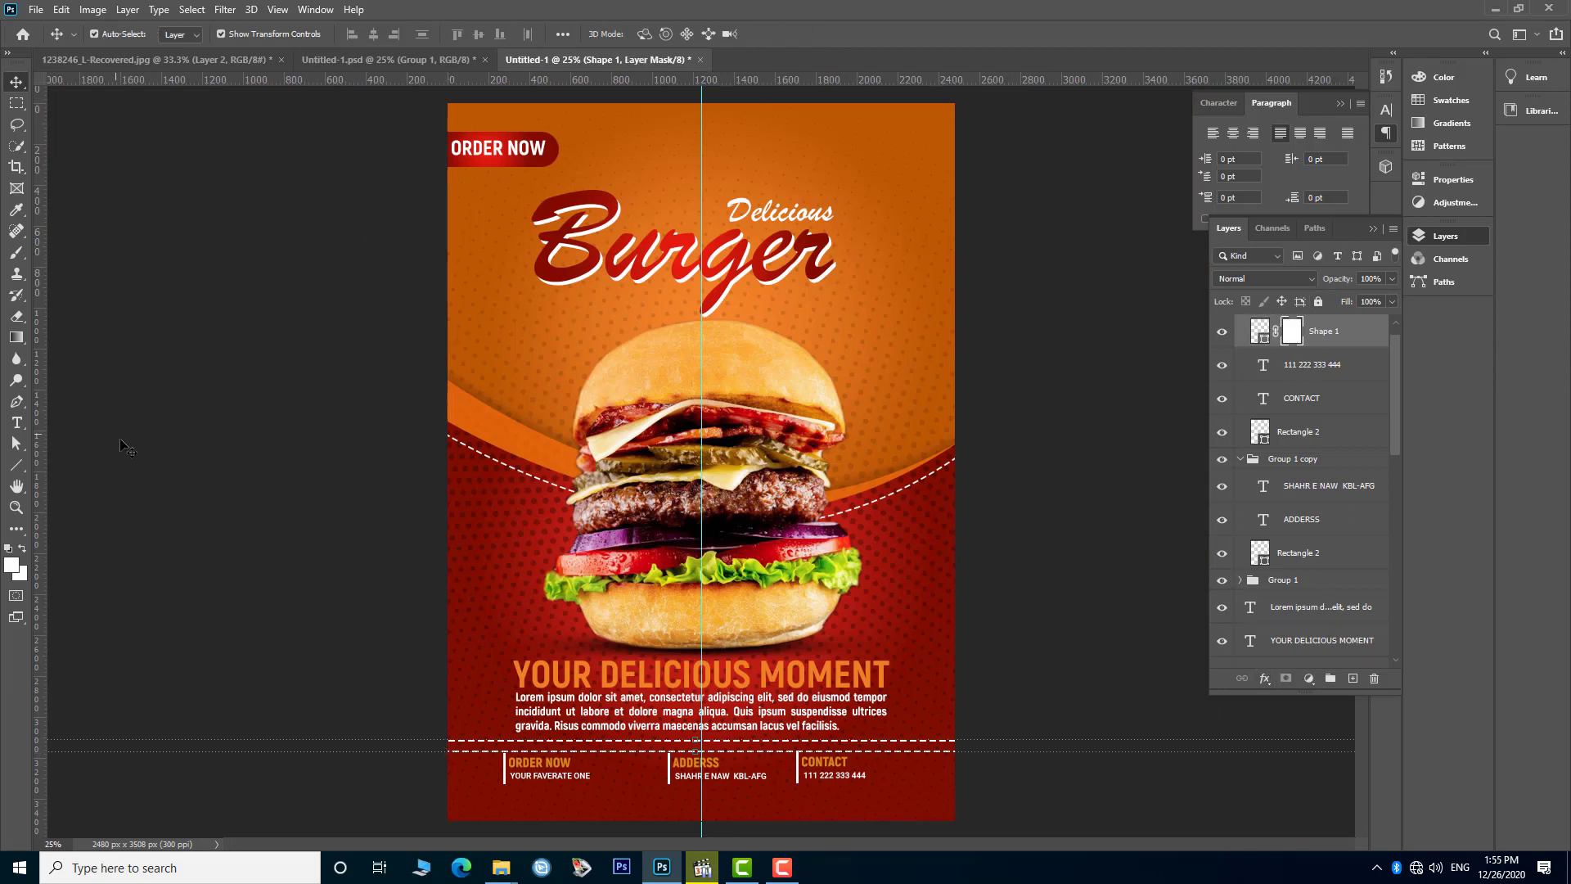
left_click(16, 104)
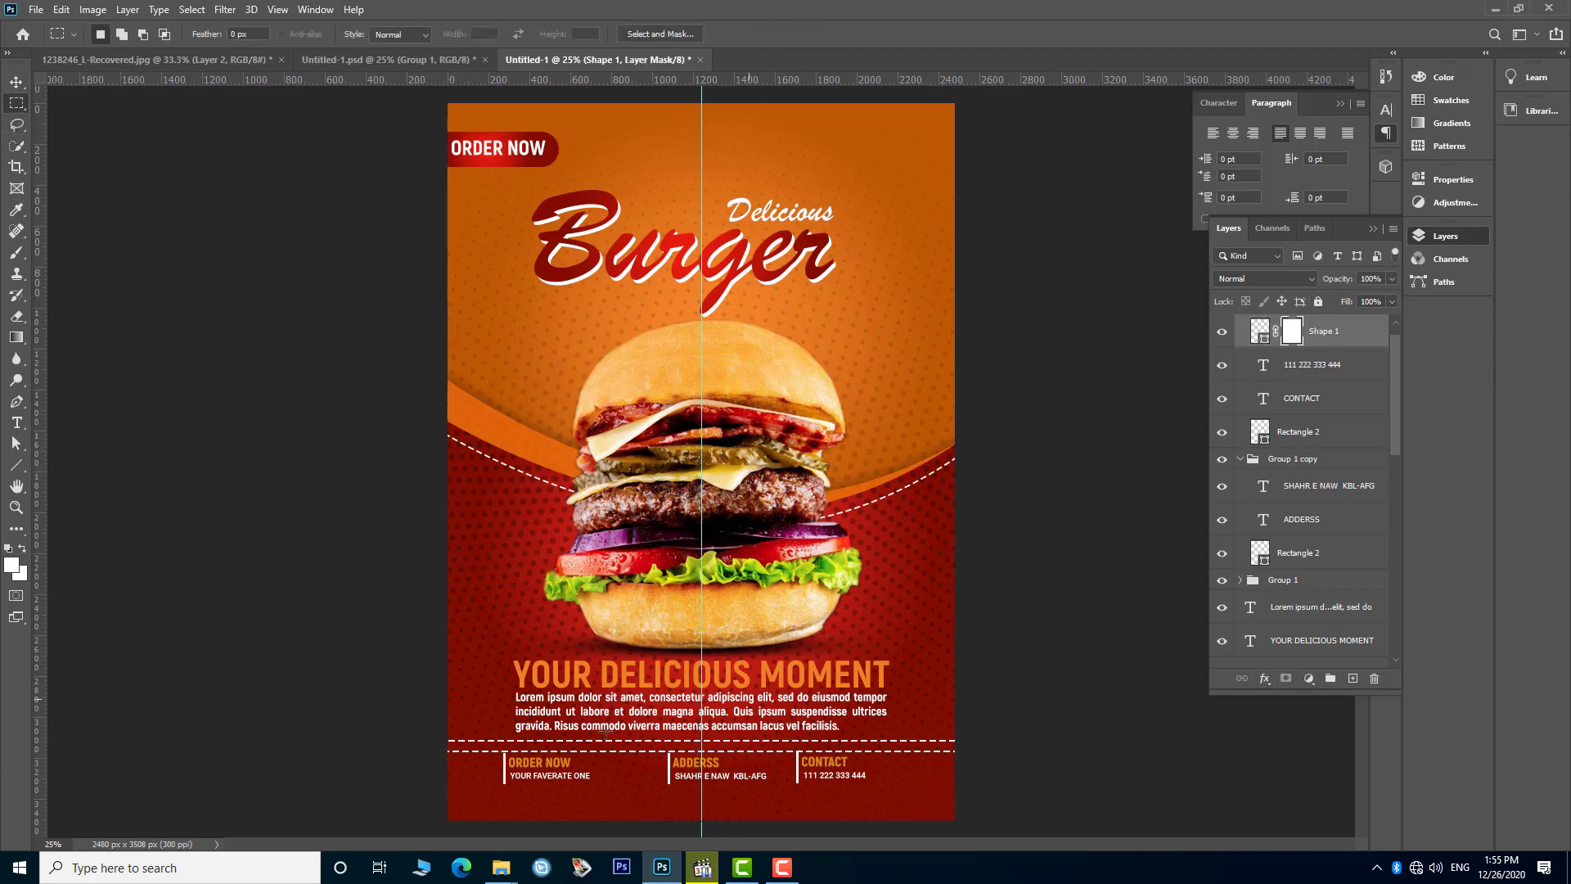
left_click(24, 546)
left_click(17, 252)
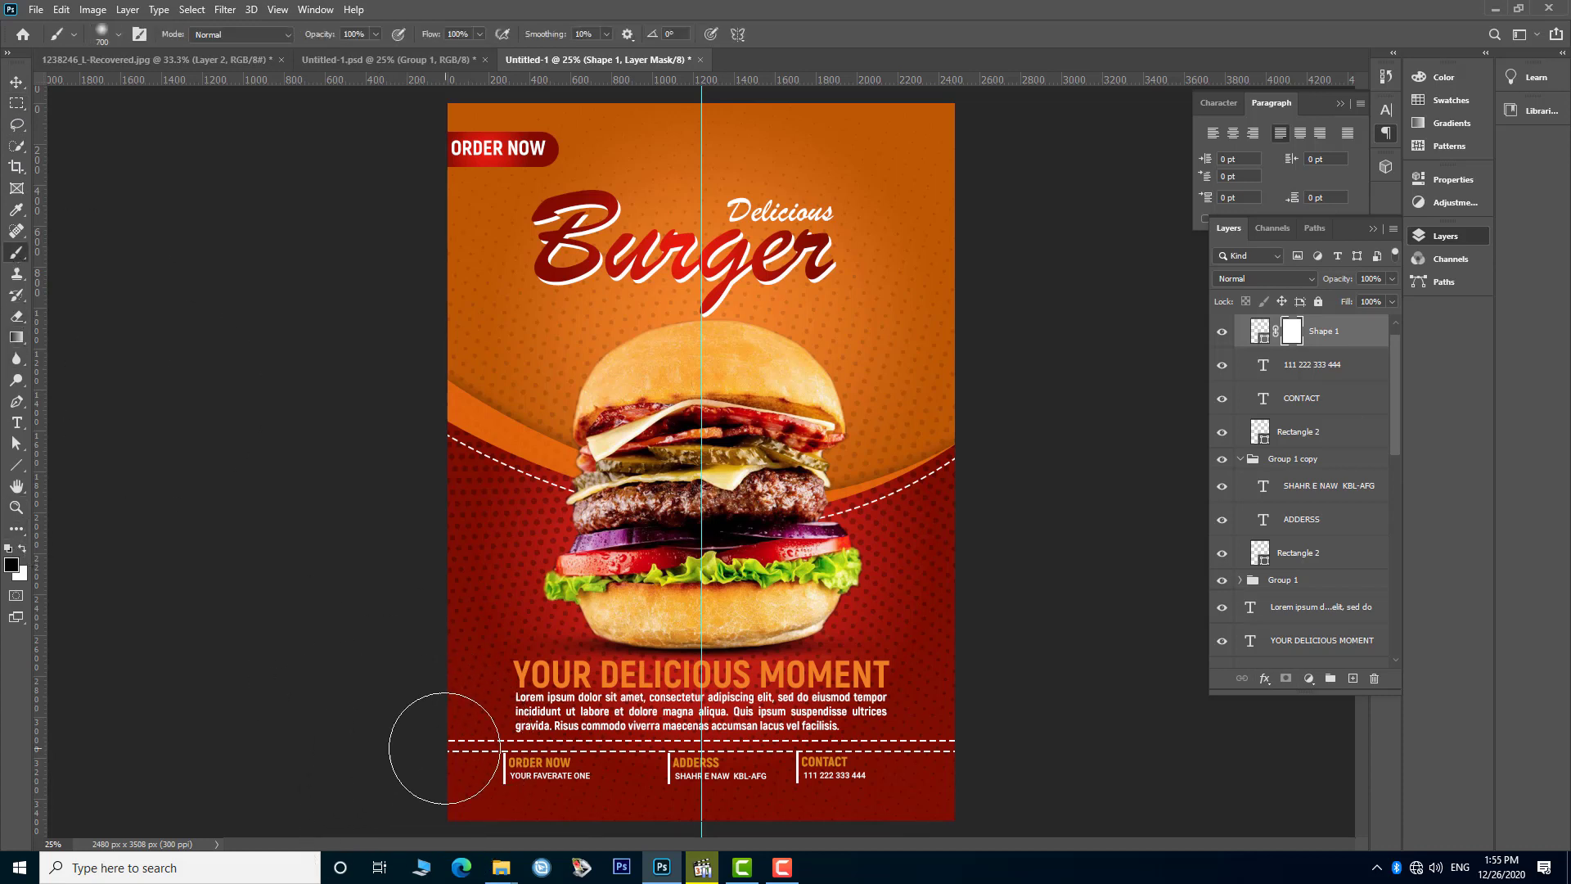
right_click(448, 757)
left_click(483, 694)
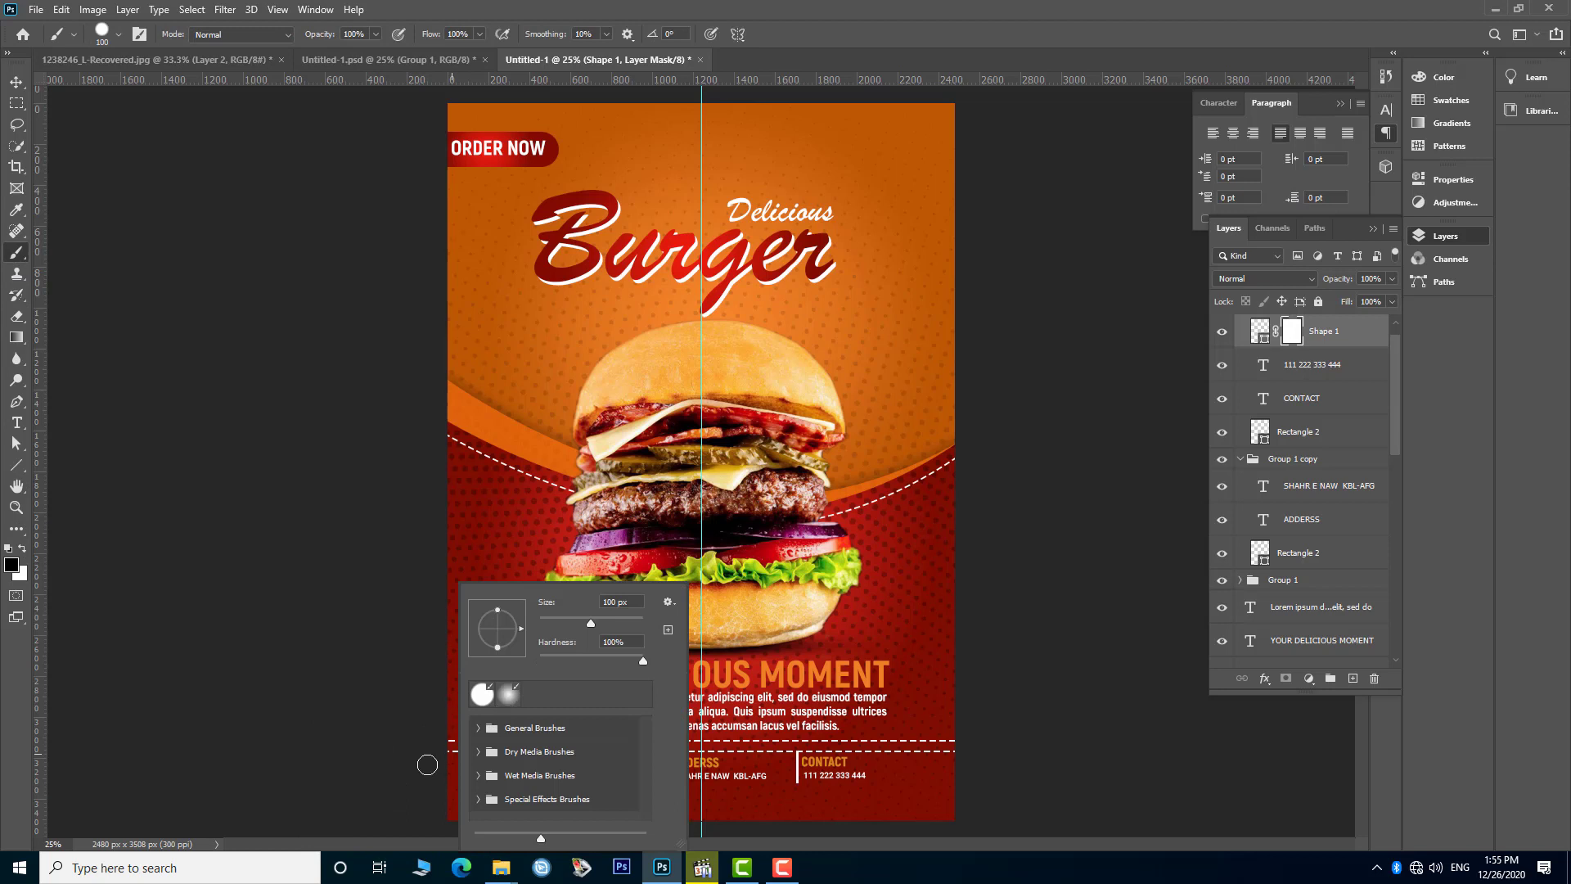
left_click(435, 757)
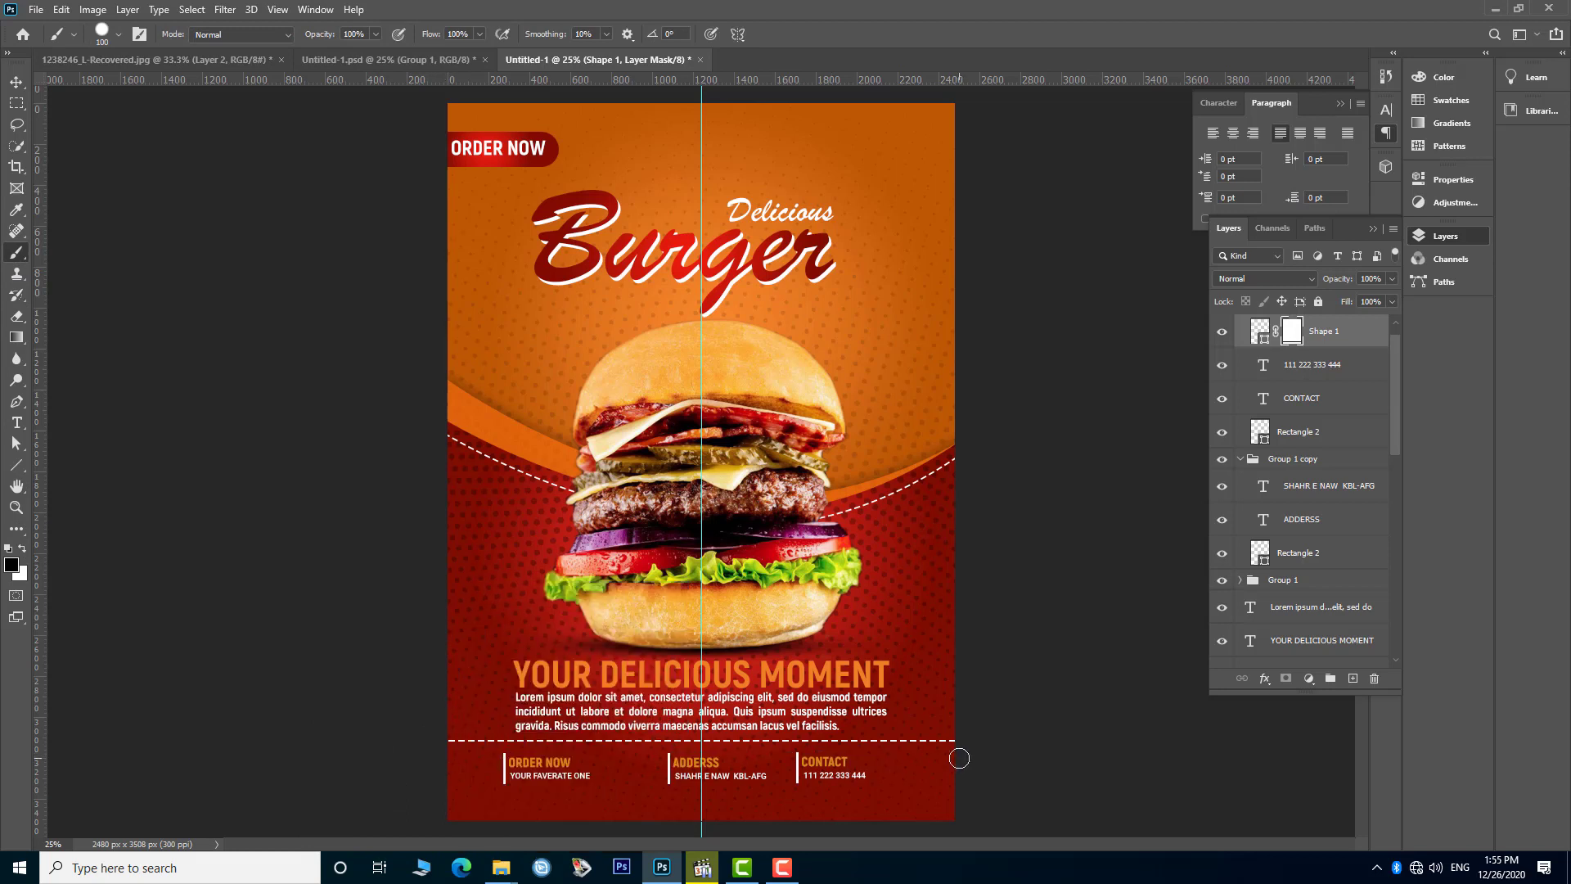
left_click_drag(951, 742, 917, 741)
left_click(15, 83)
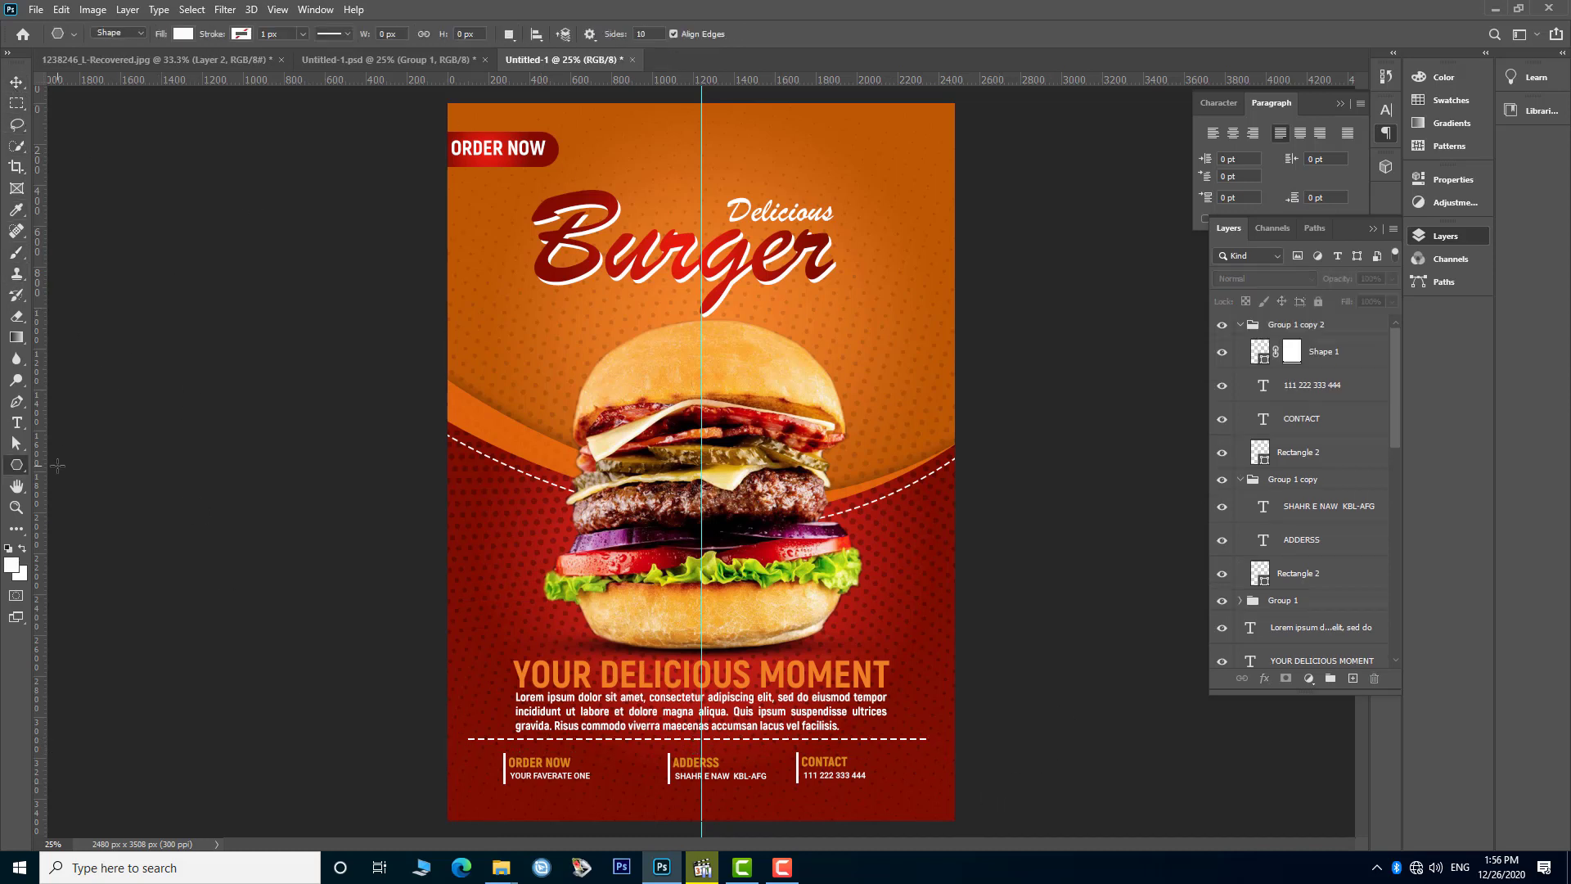
- Draw a 500 px circle with the Ellipse Tool to the right of the Burger title
right_click(26, 467)
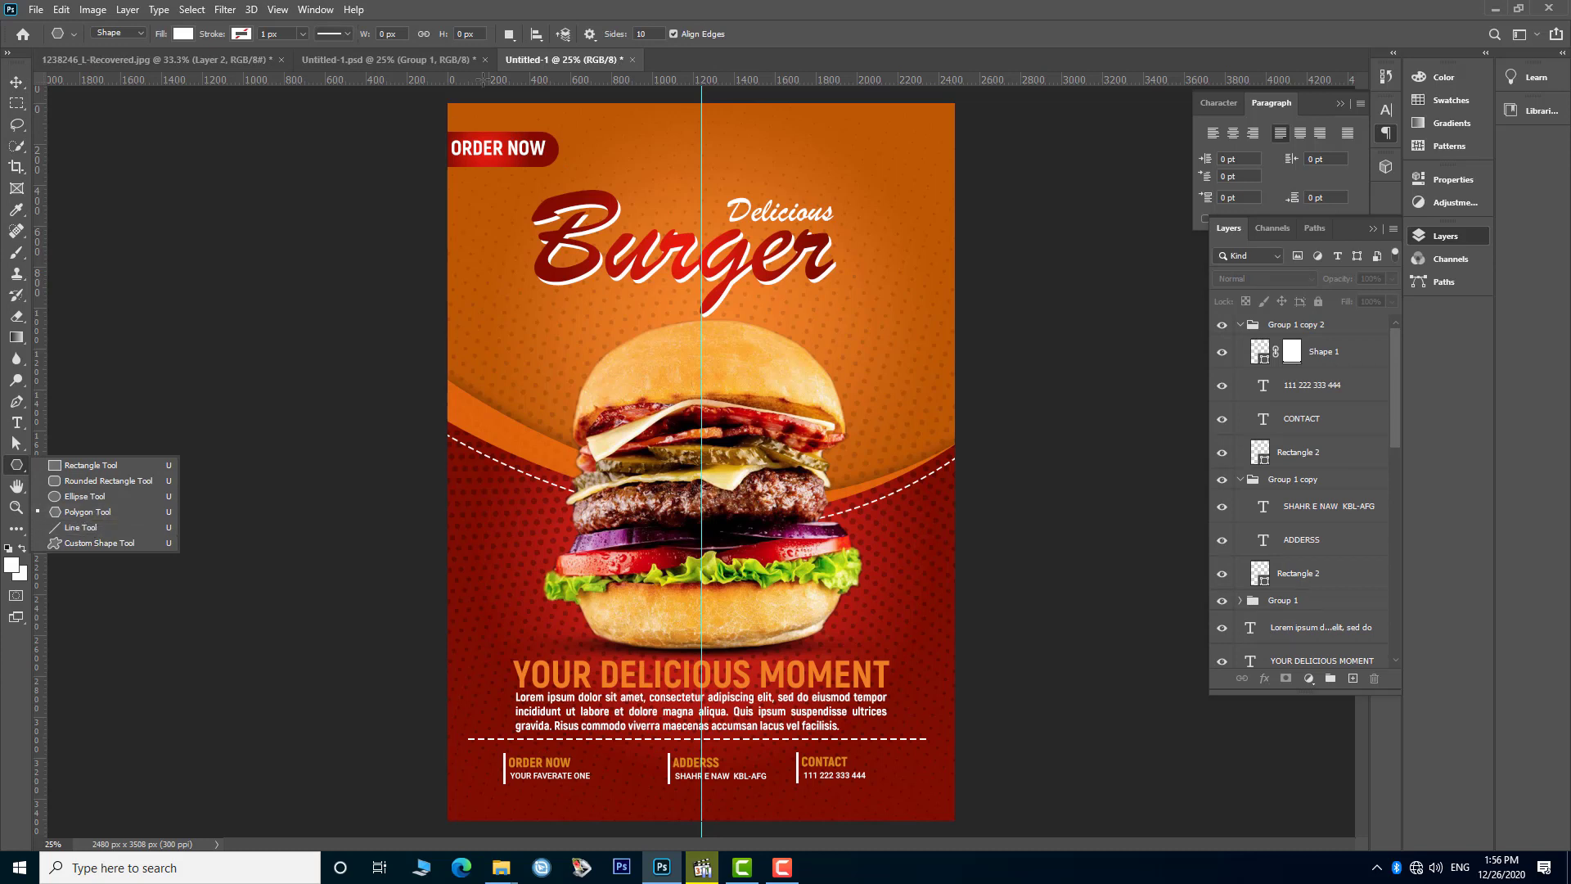
left_click(590, 34)
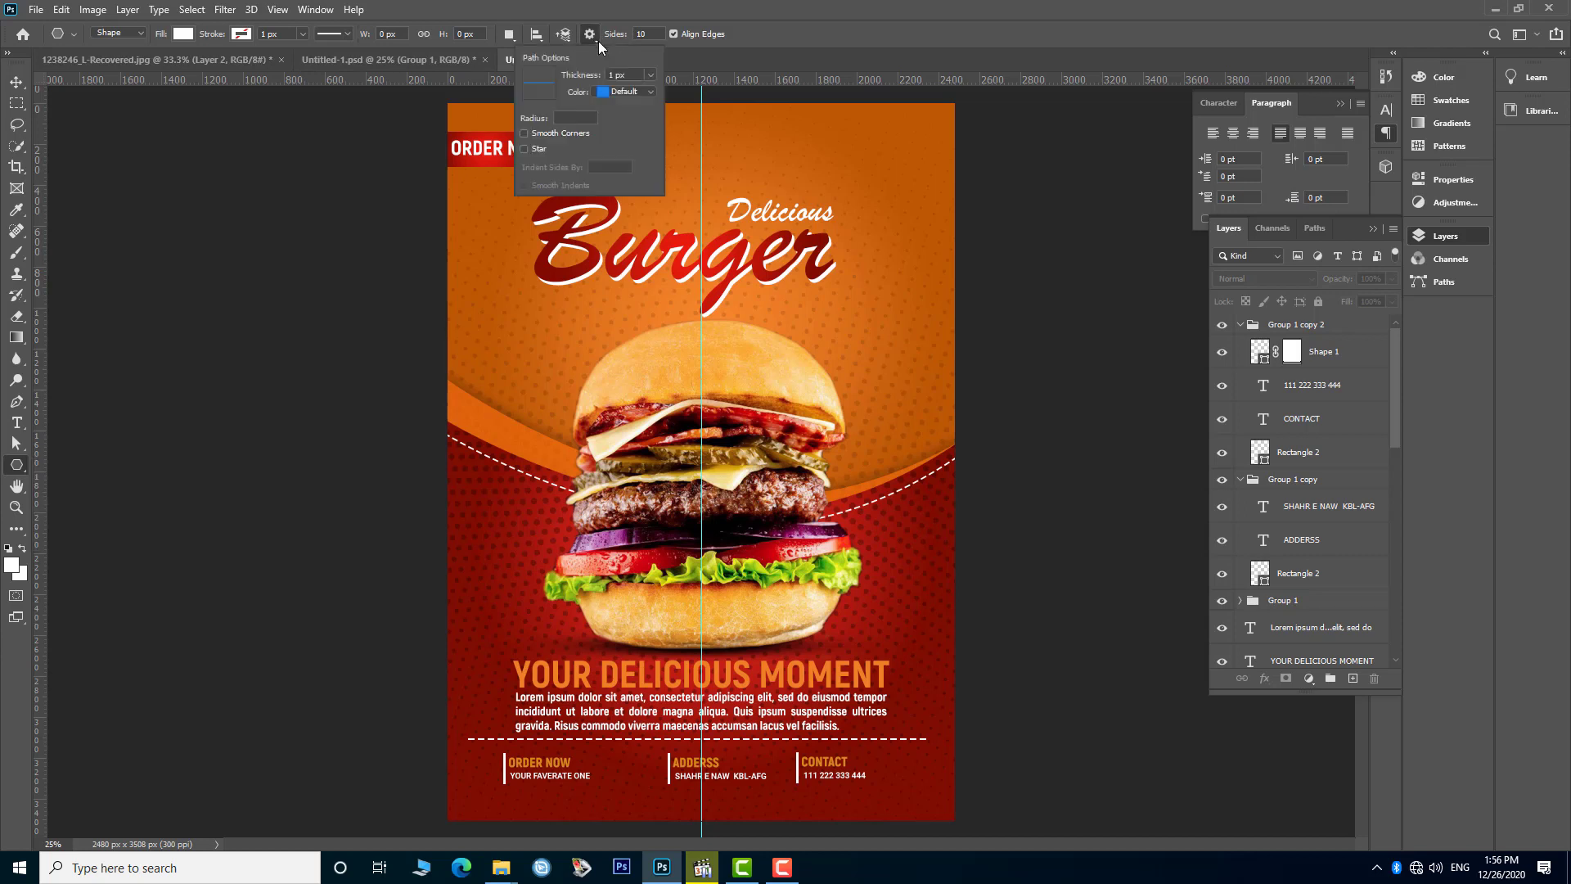
left_click(598, 41)
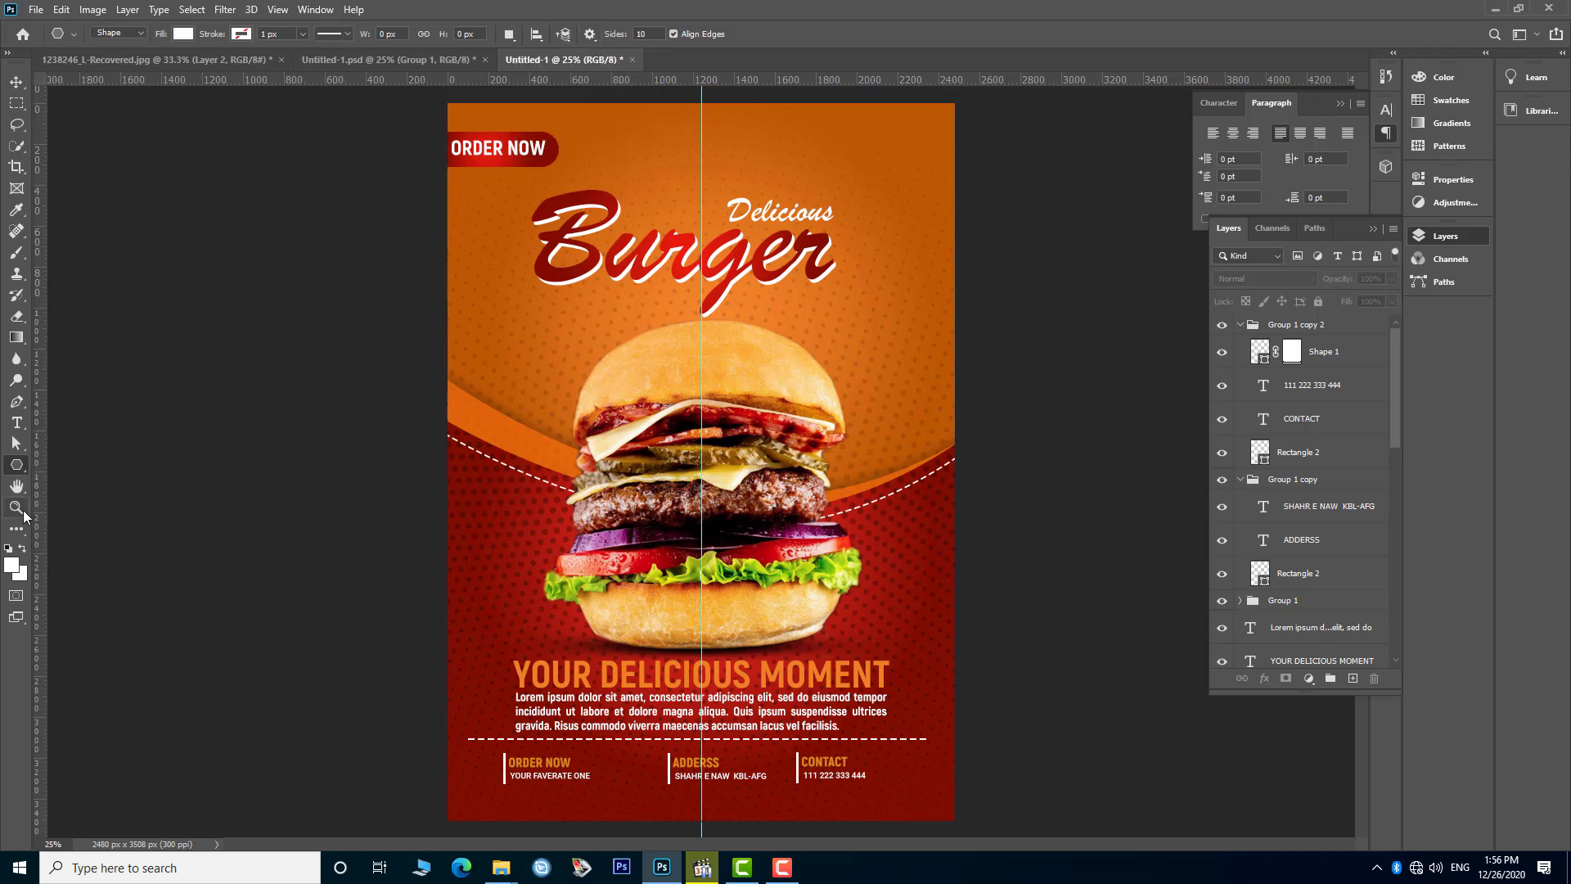
right_click(16, 465)
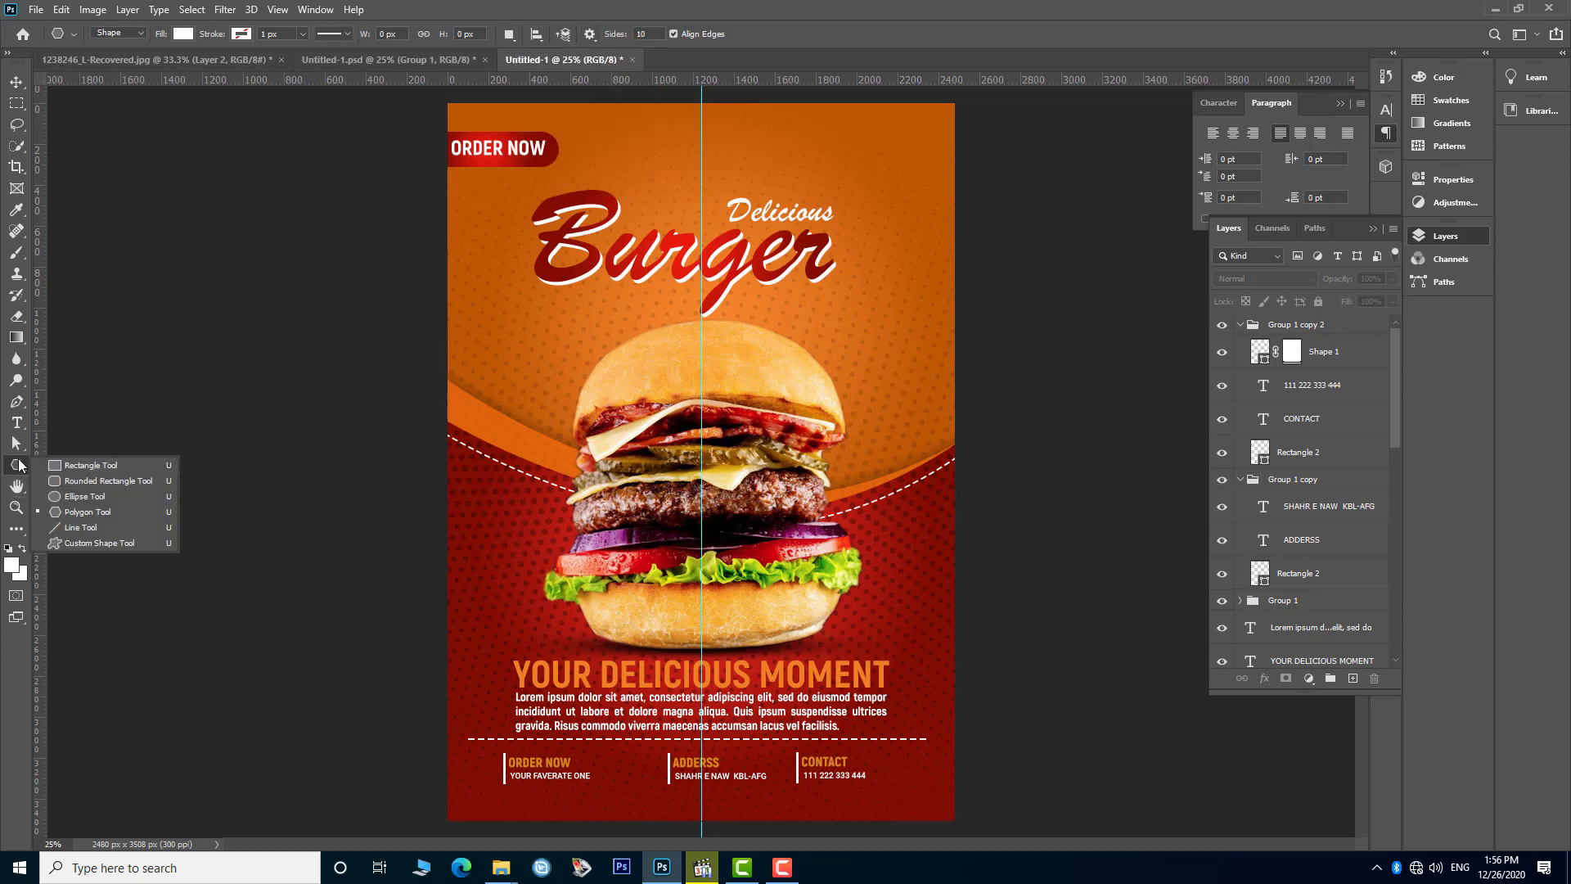
left_click(78, 496)
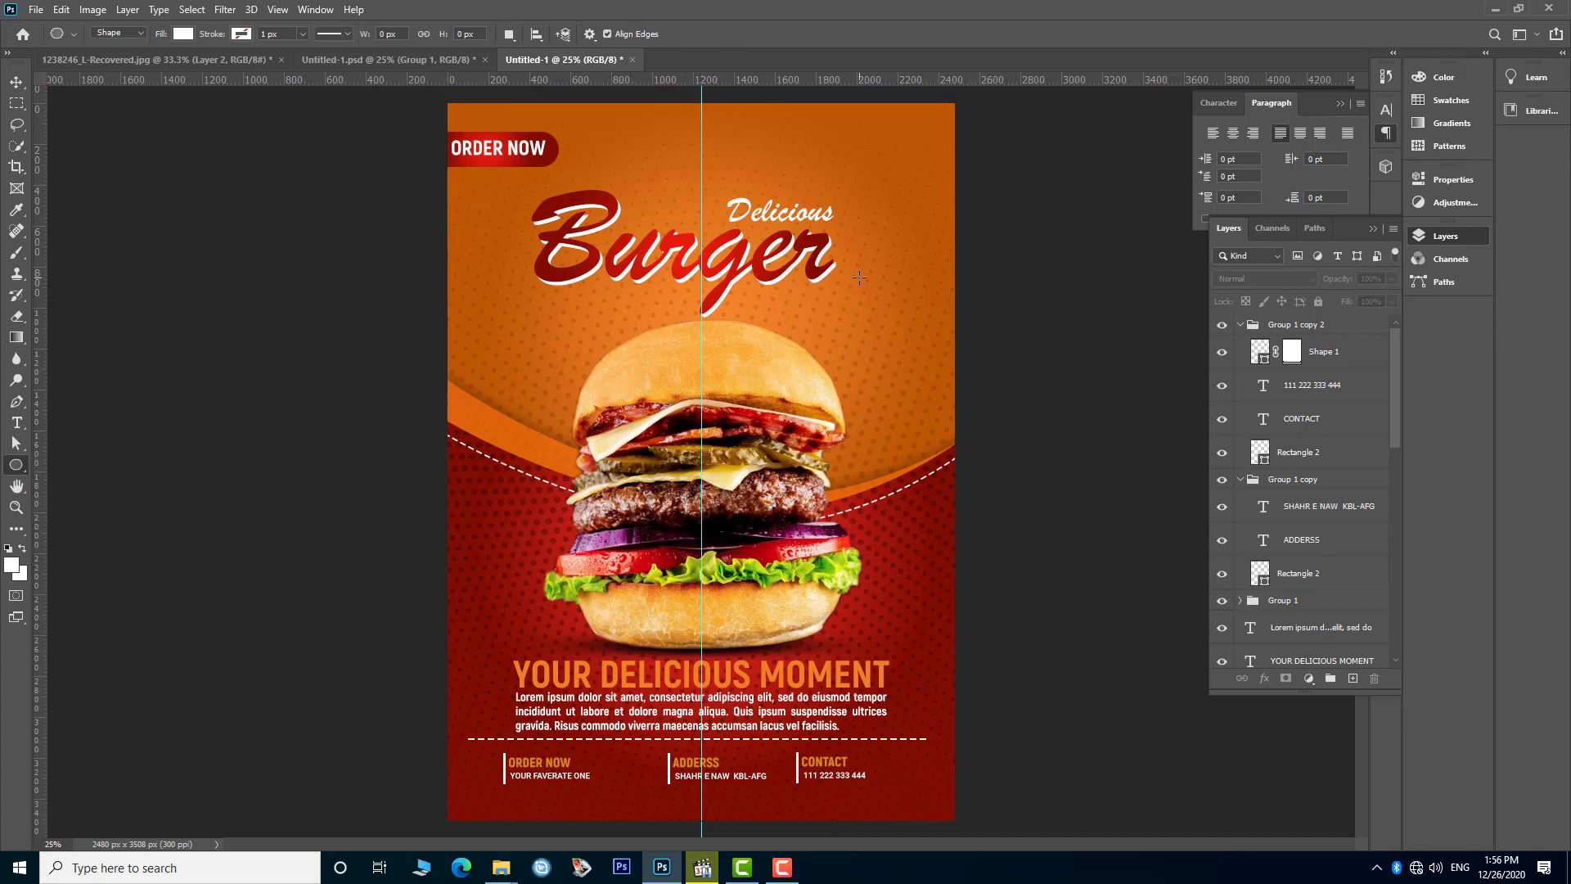
left_click_drag(833, 262, 922, 372)
left_click_drag(922, 371, 927, 387)
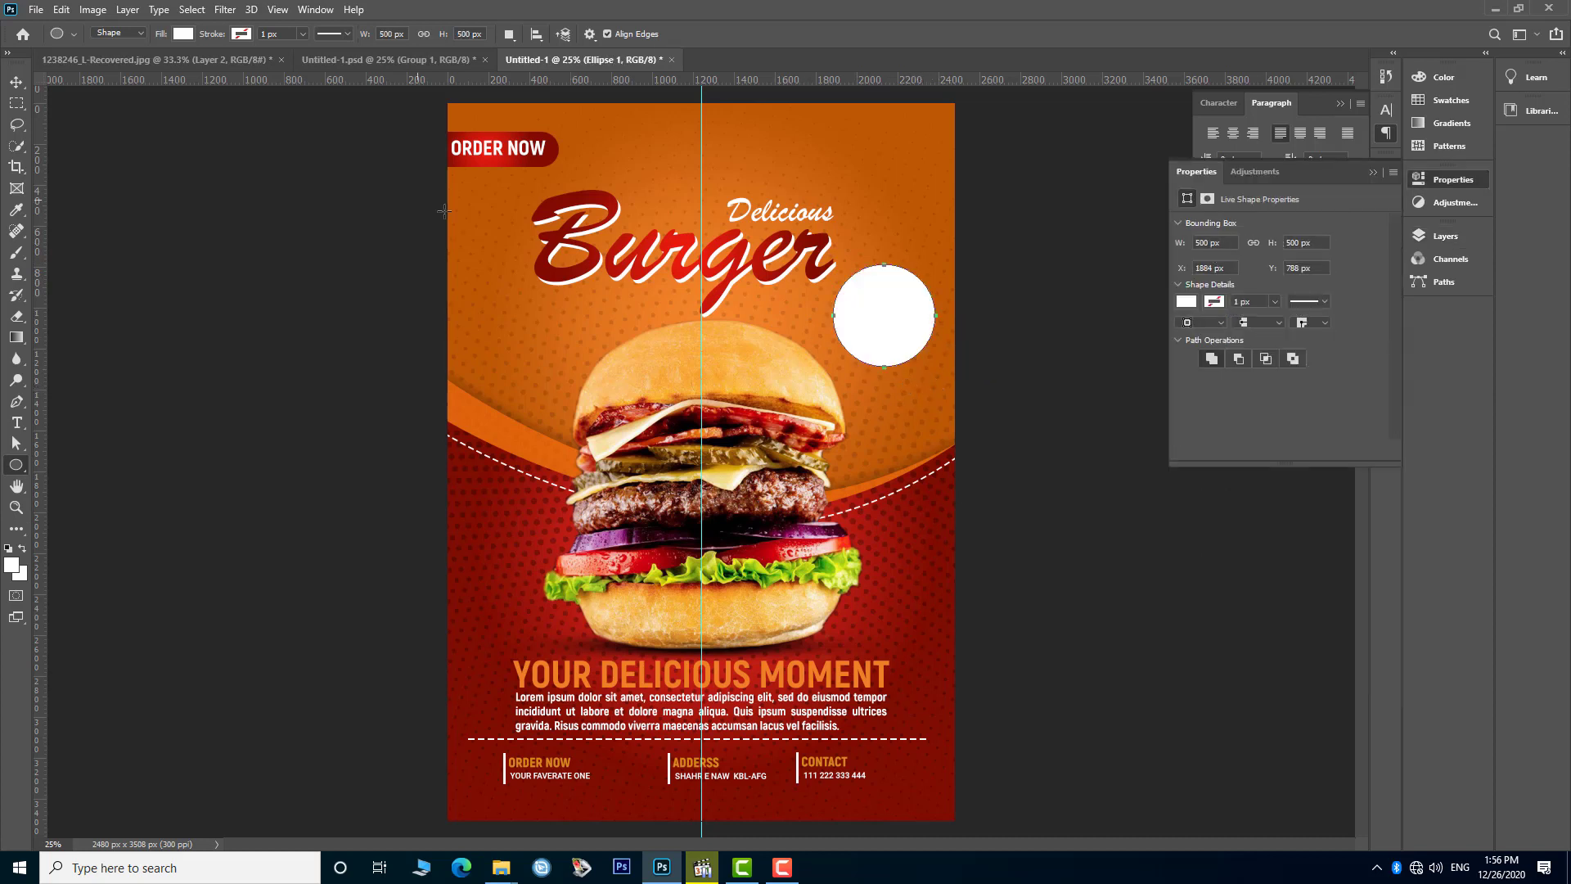
- Give the circle no fill and a white stroke about 7.41 px thick
left_click(185, 35)
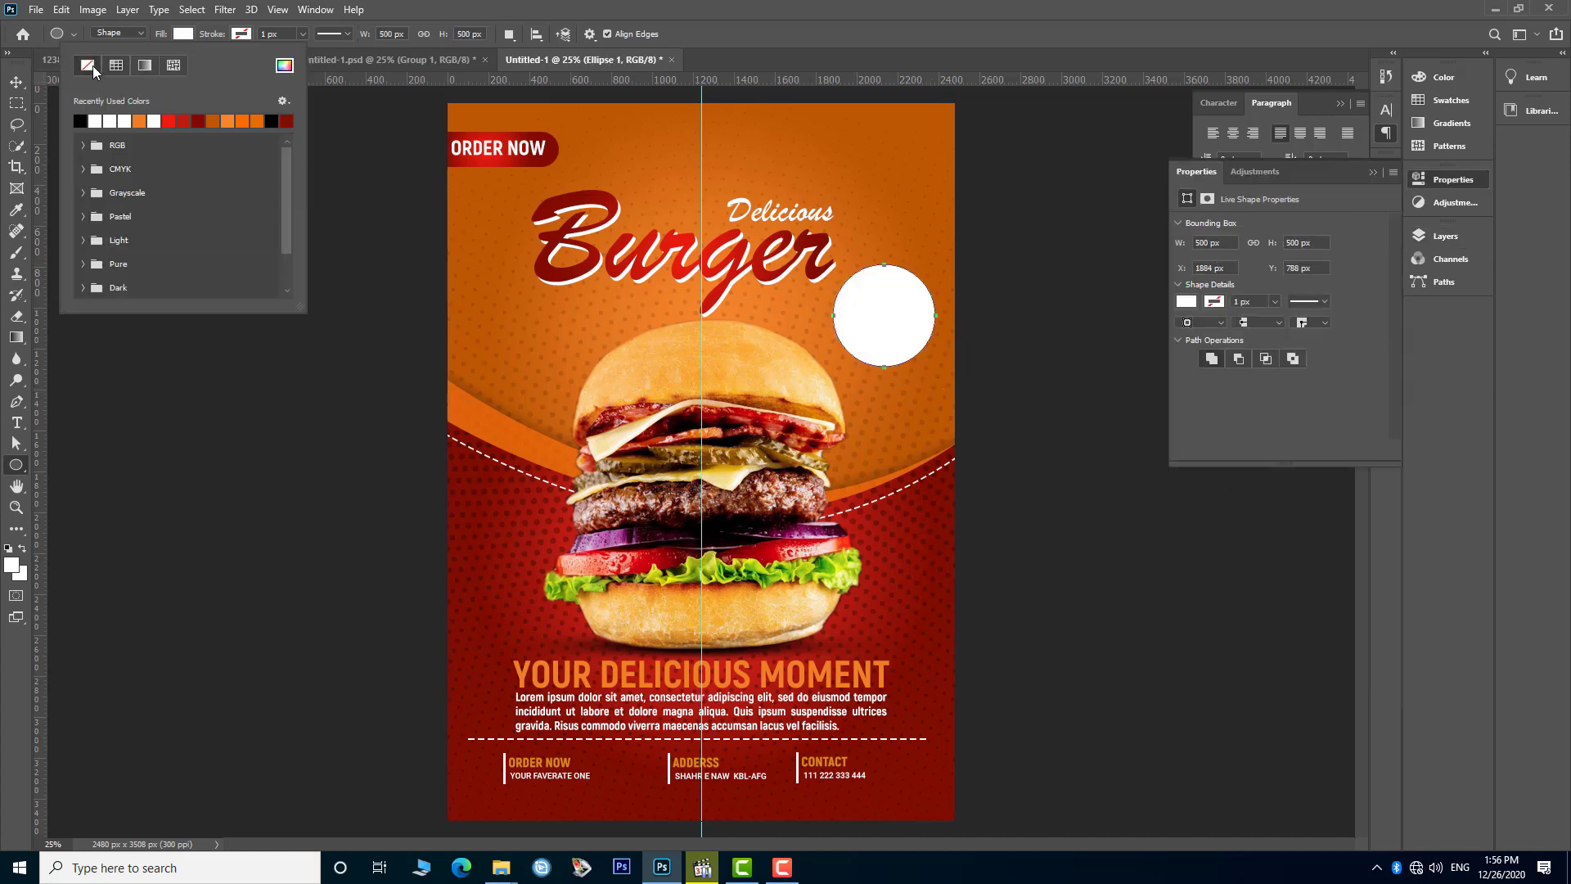
left_click(88, 66)
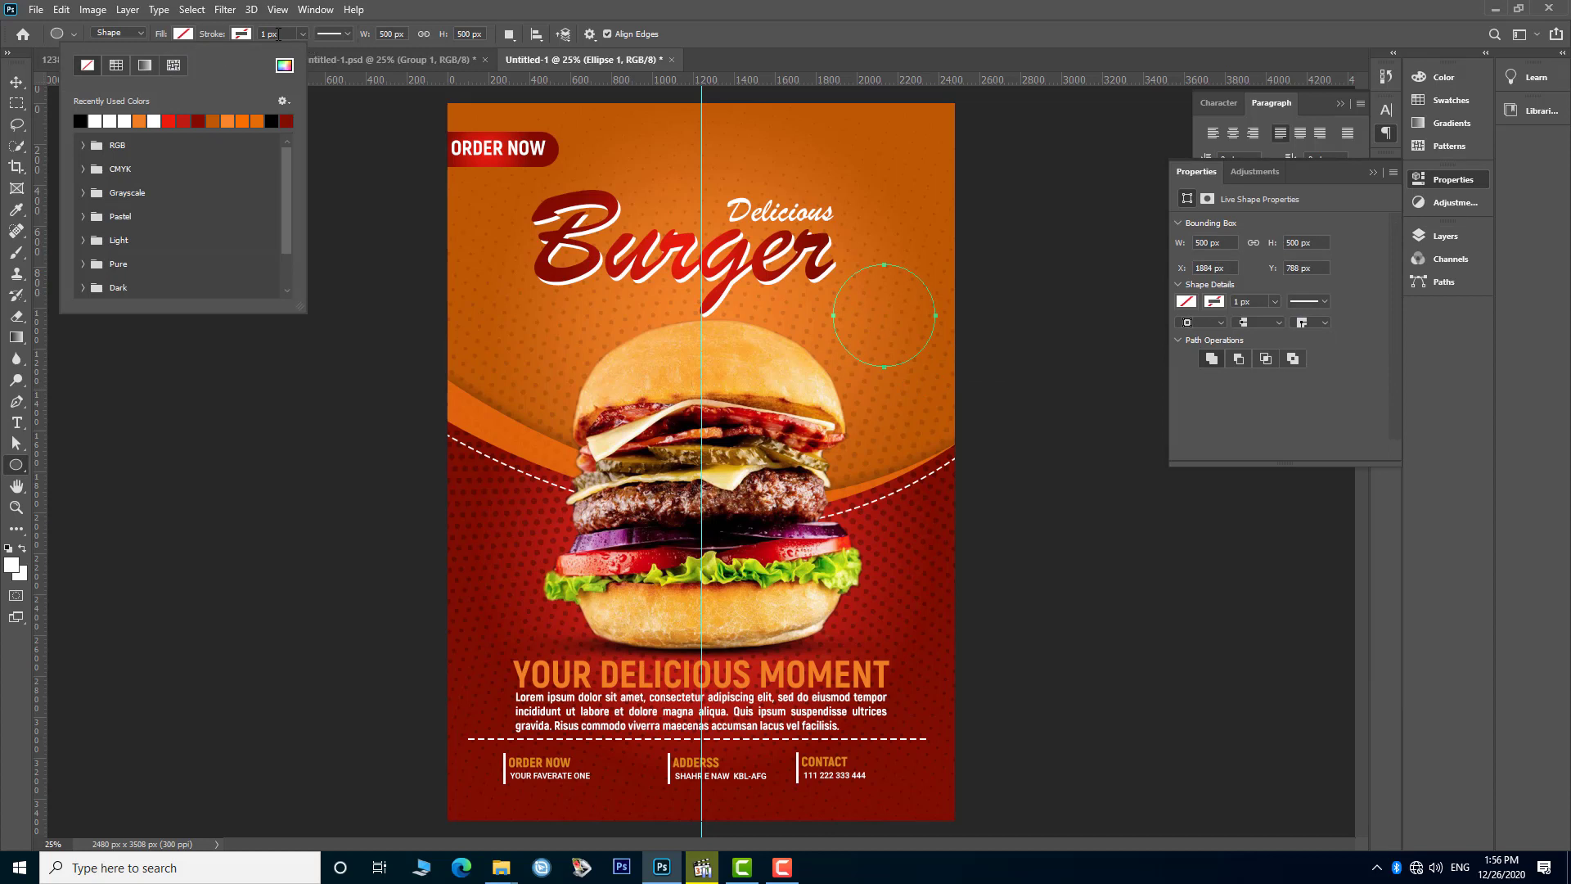
left_click(241, 34)
left_click(153, 120)
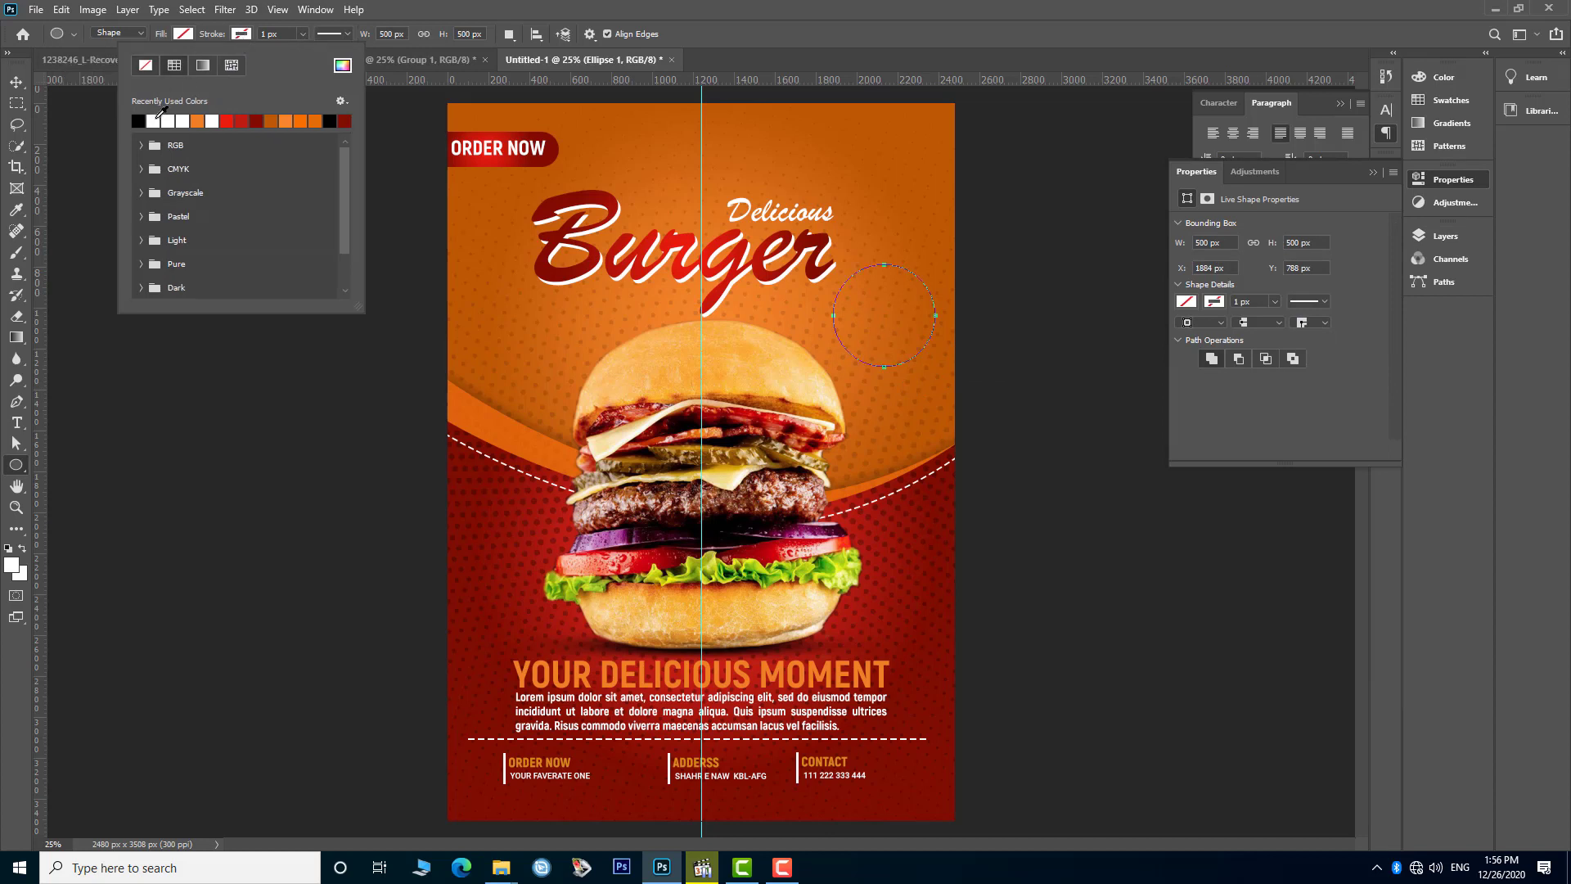
left_click(302, 33)
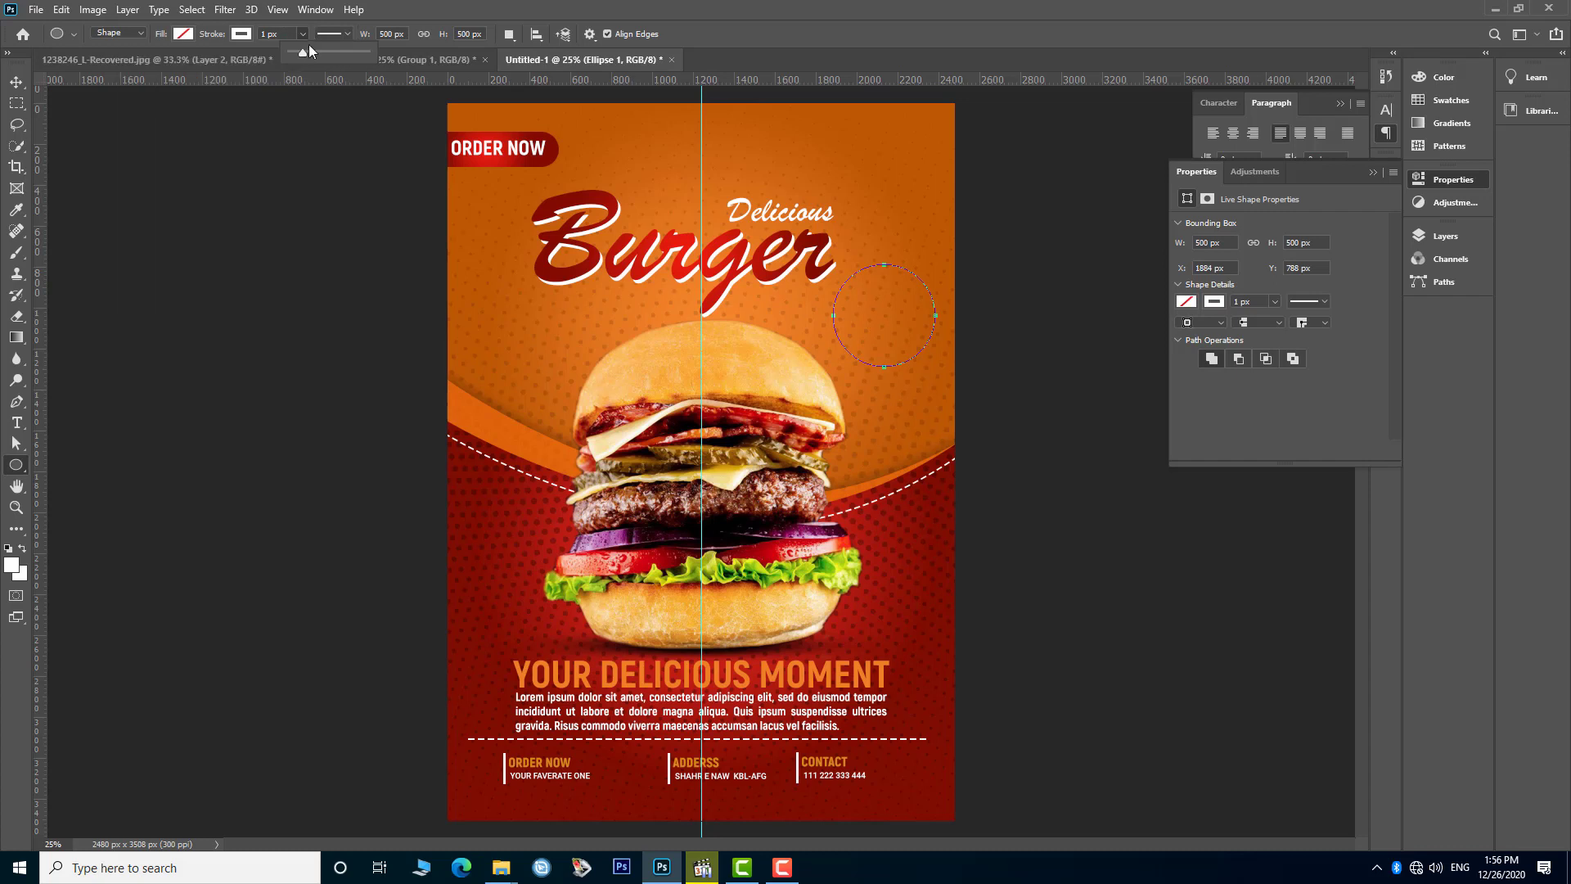
left_click_drag(303, 51, 305, 52)
key("v")
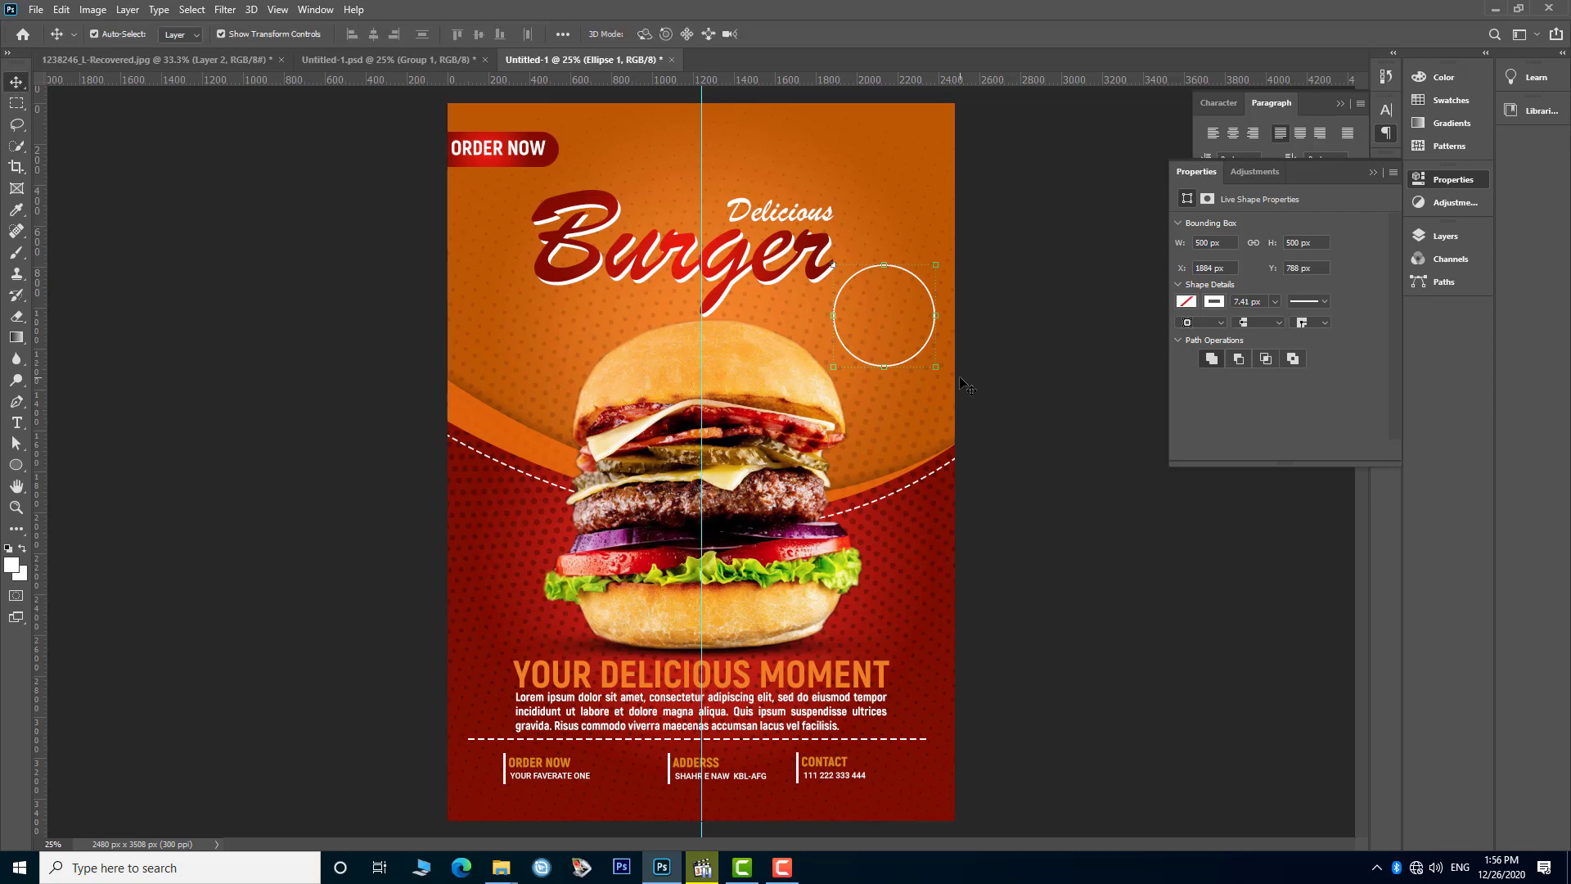
- Move Ellipse 1 out of the footer group to the top of the layers and nudge it left
left_click(1374, 174)
left_click(1435, 236)
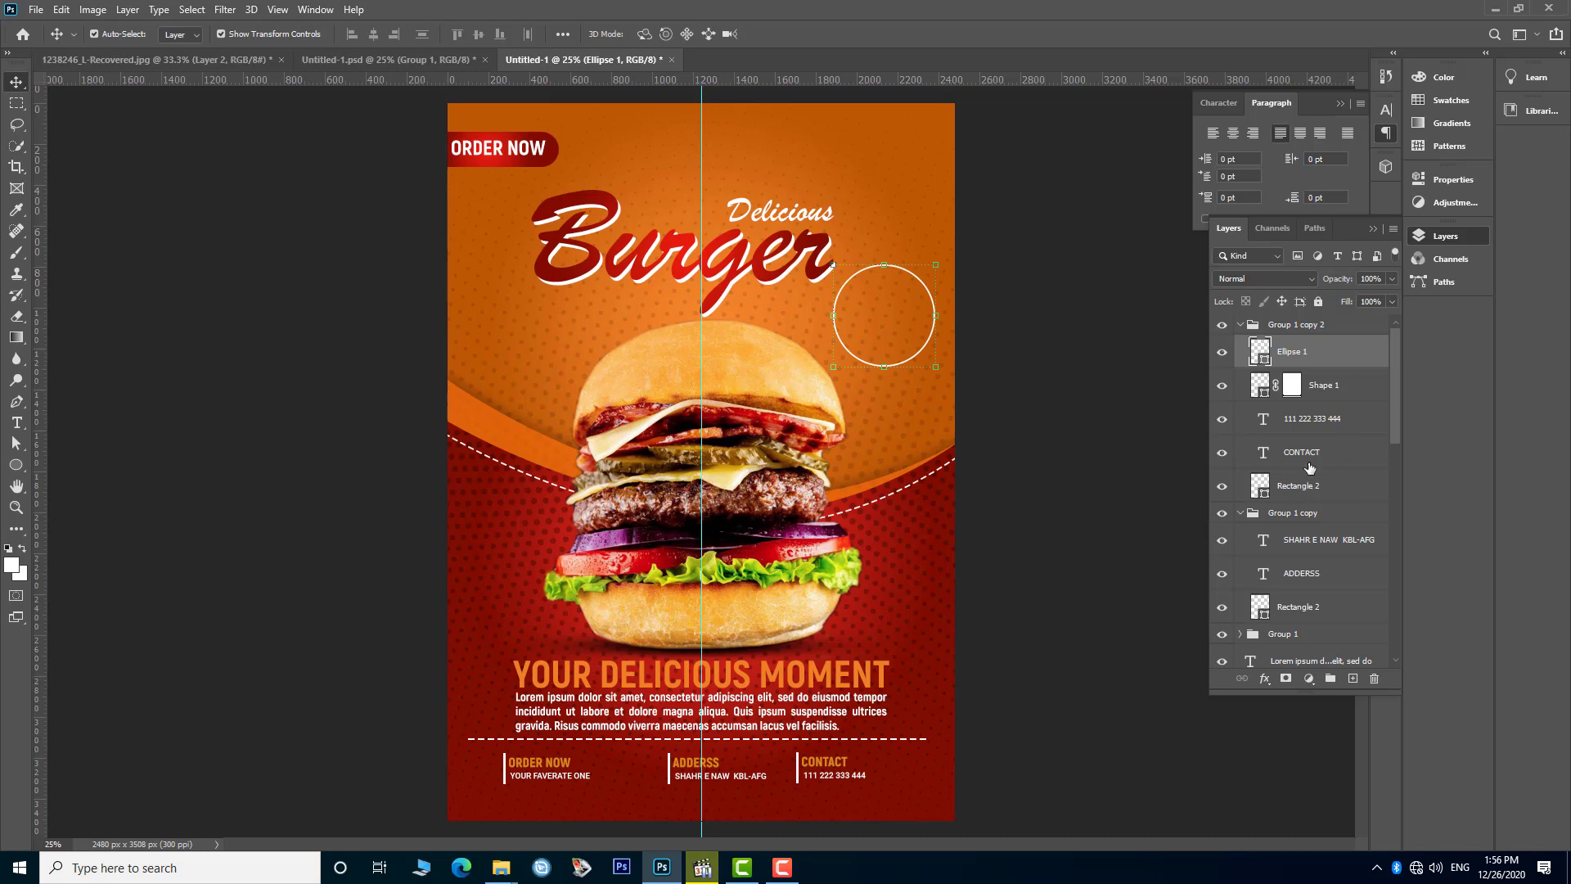
mouse_move(1290, 354)
left_mouse_down()
mouse_move(1293, 326)
mouse_move(1295, 352)
left_mouse_up()
key("ctrl+bracketright")
left_click(1240, 358)
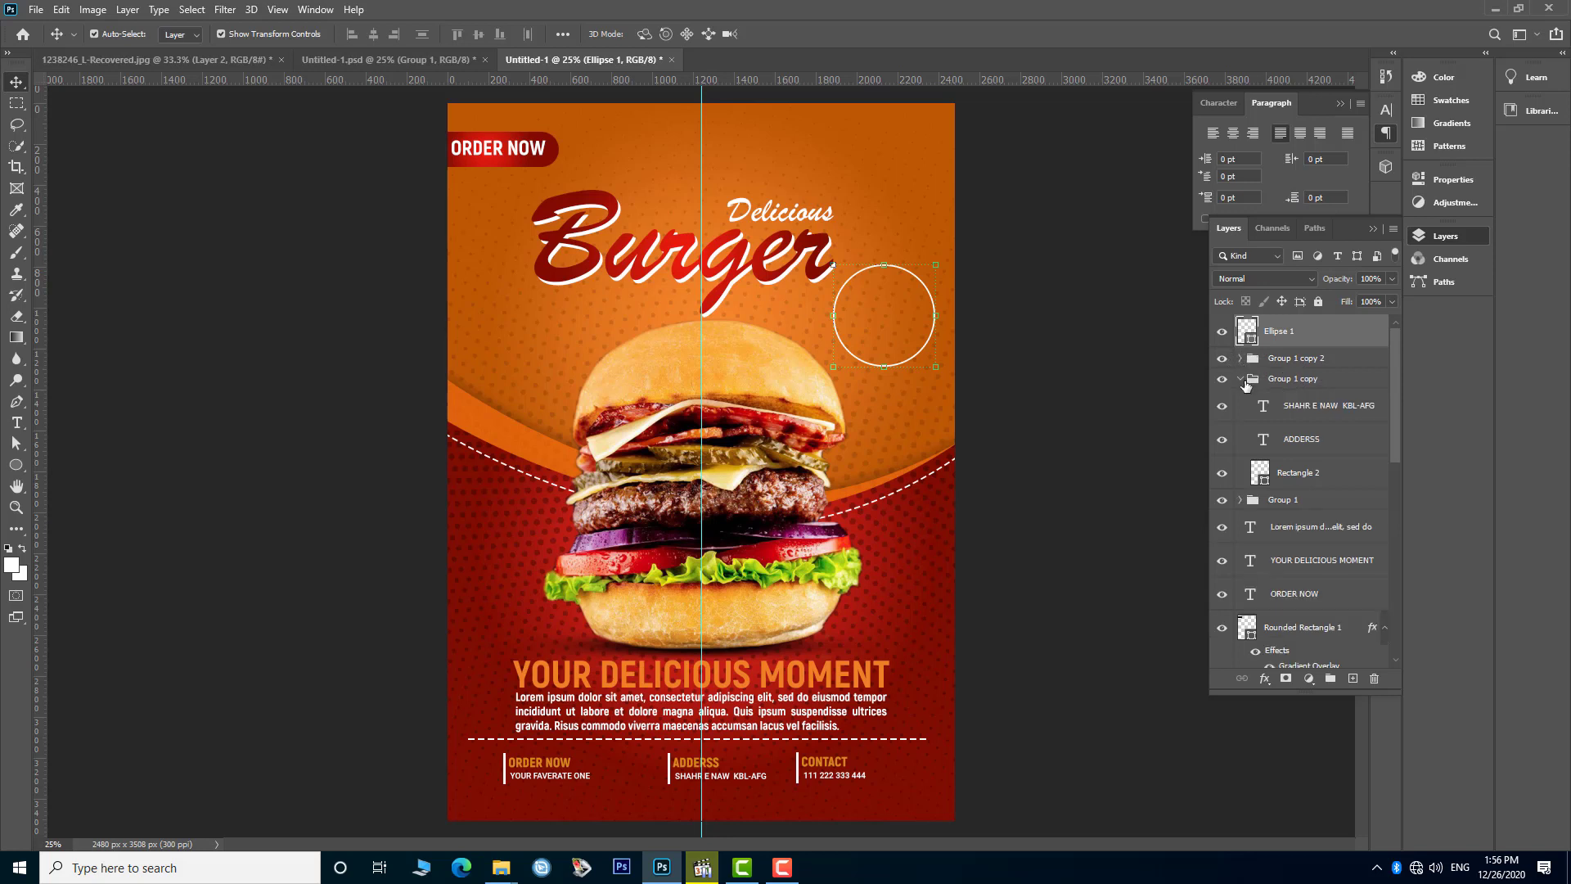
left_click(1249, 381)
left_click(1241, 379)
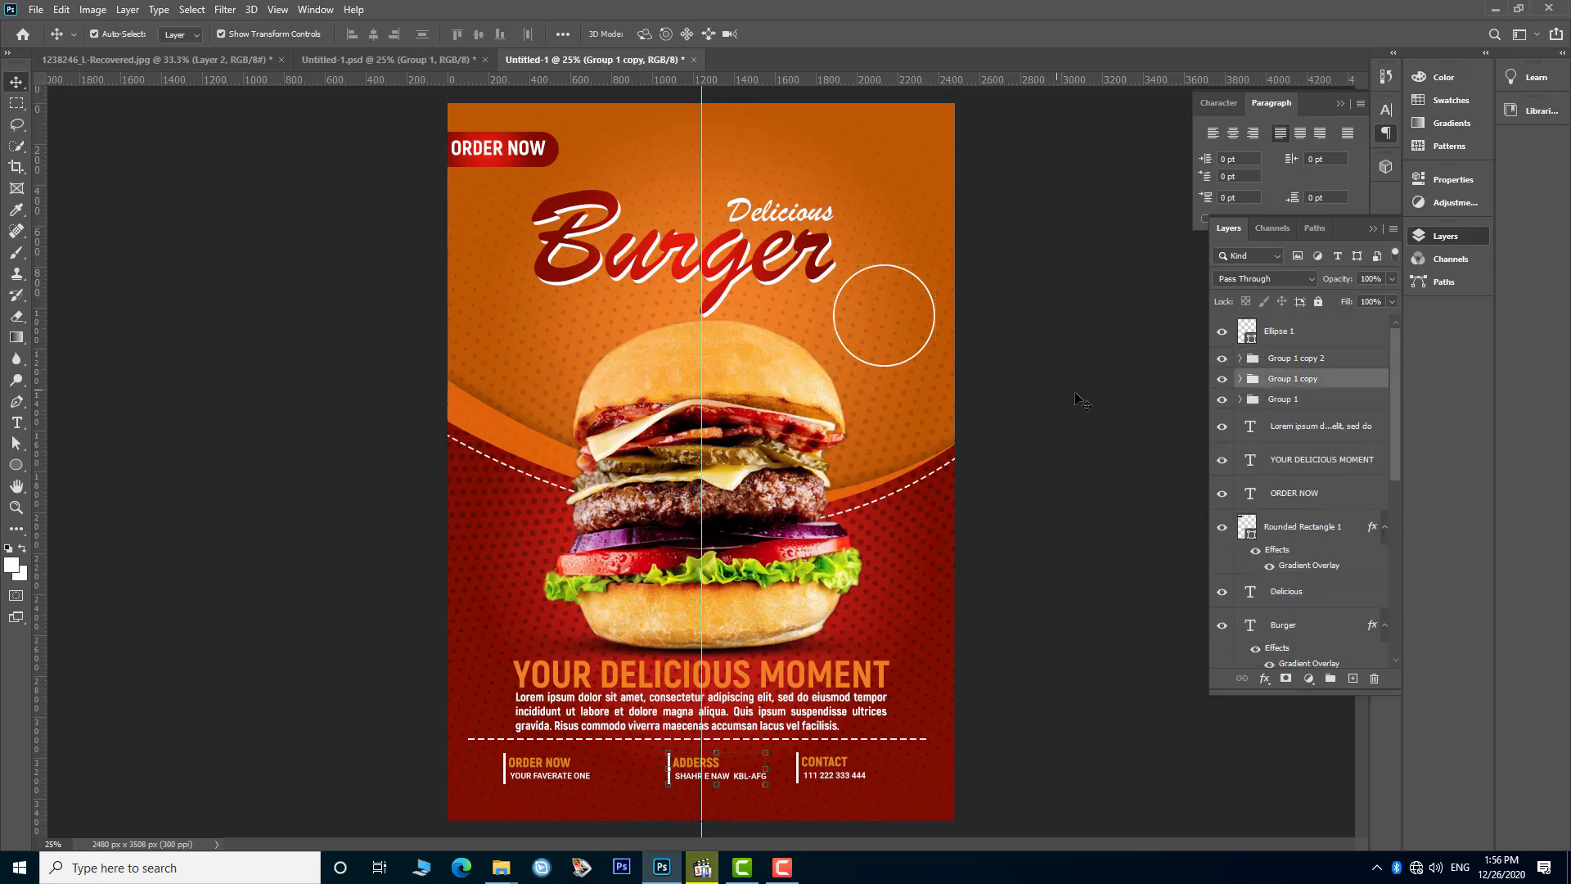
left_click(901, 366)
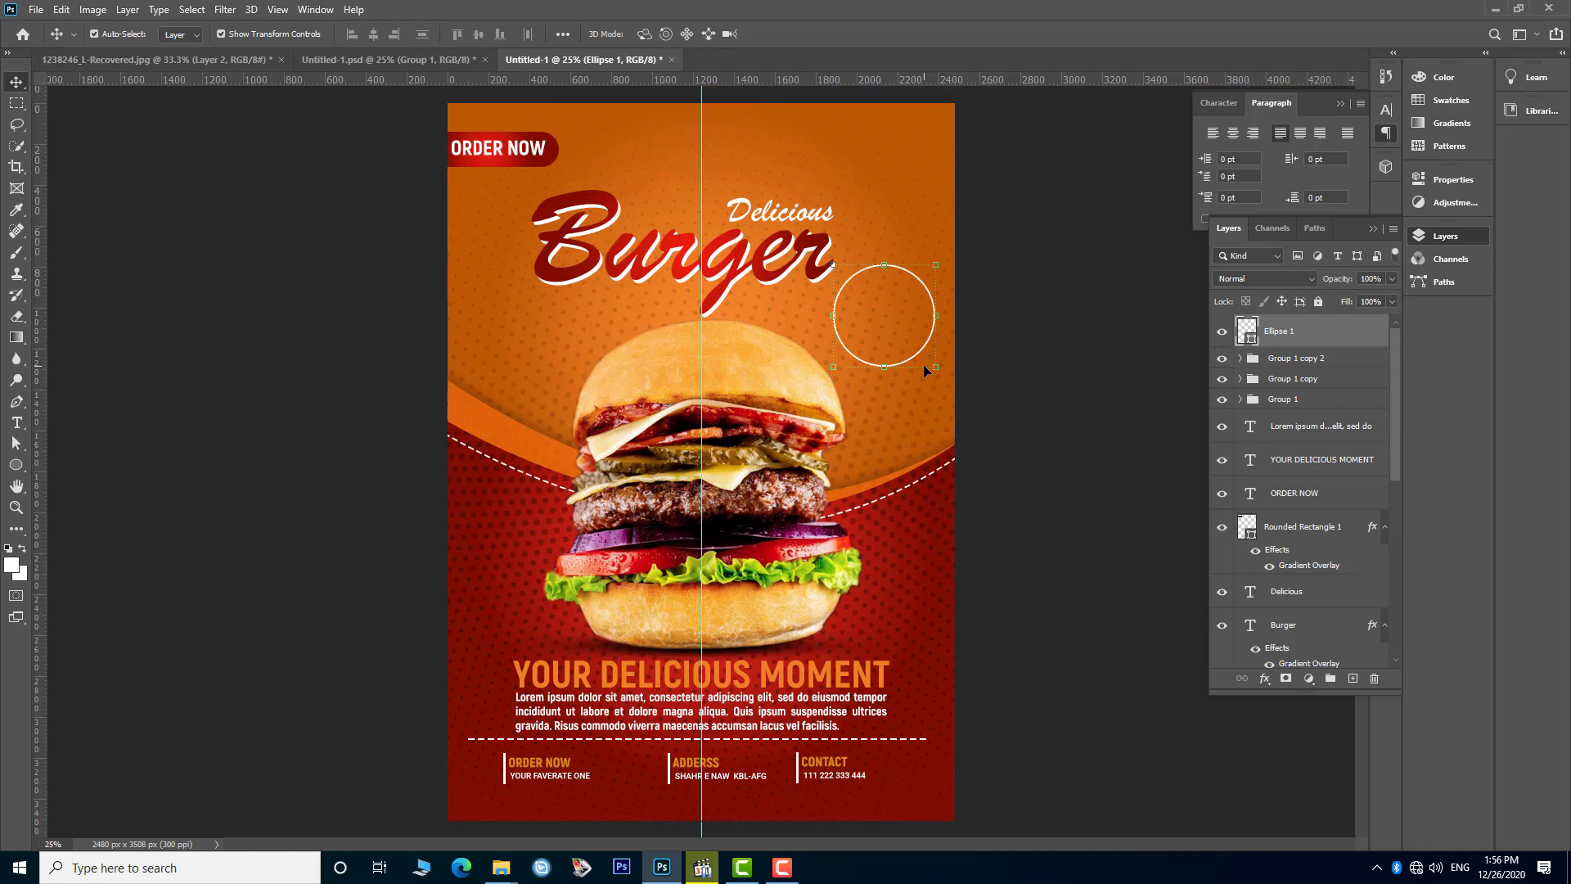
key("Left")
key("Left")
key("Left")
key("Left")
key("Left")
key("Left")
key("Left")
key("Left")
key("Left")
key("Left")
key("Left")
key("Left")
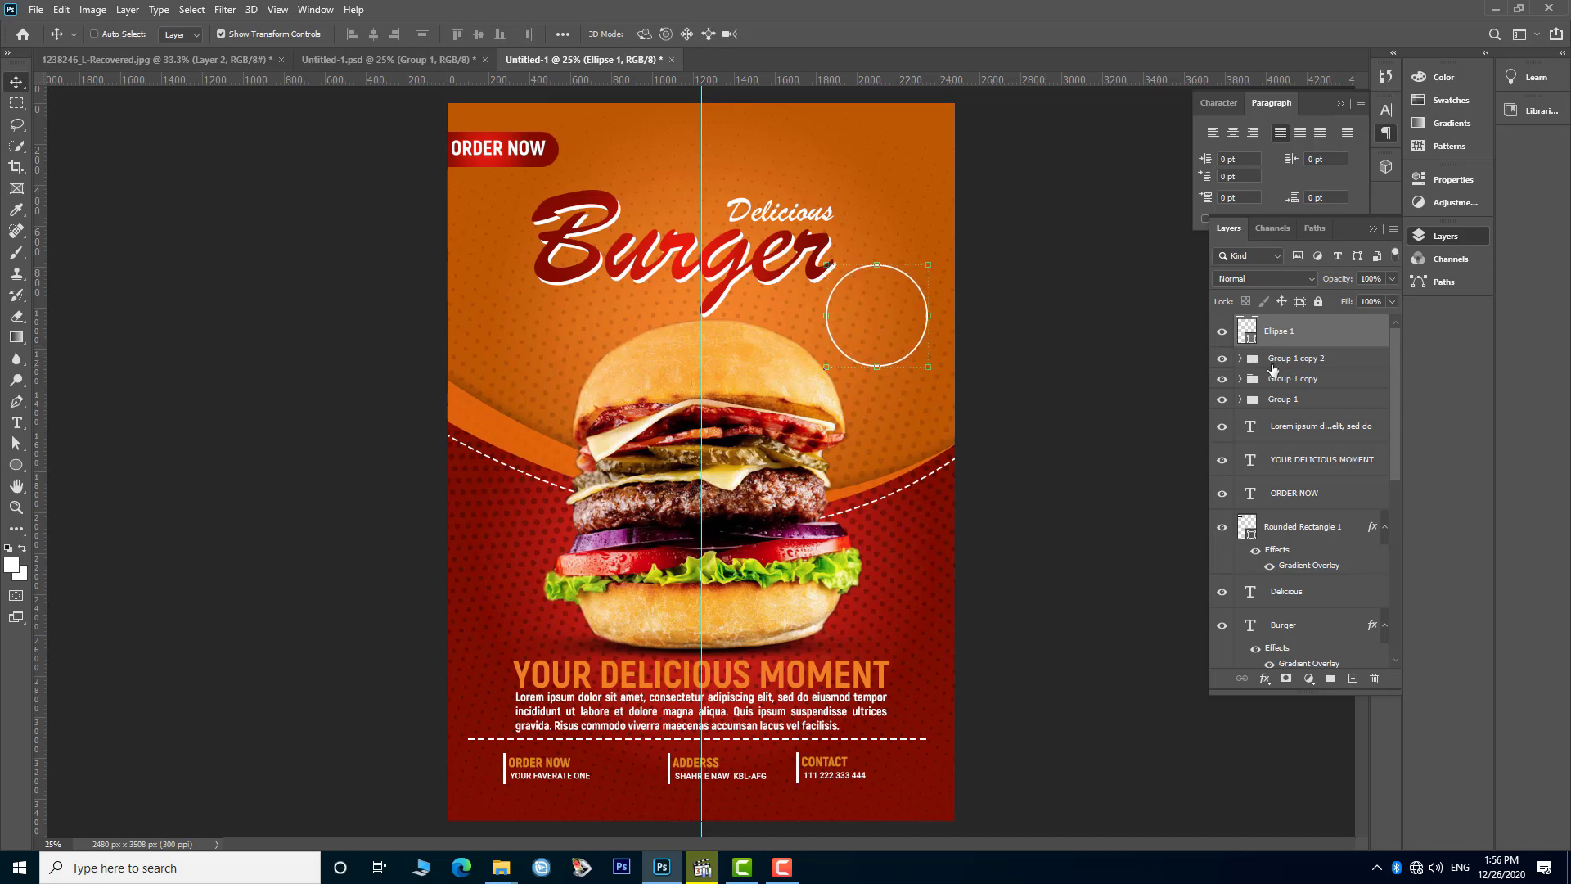
- Duplicate the ring, enlarge the copy into an outer ring, and add a layer mask
key("ctrl+j")
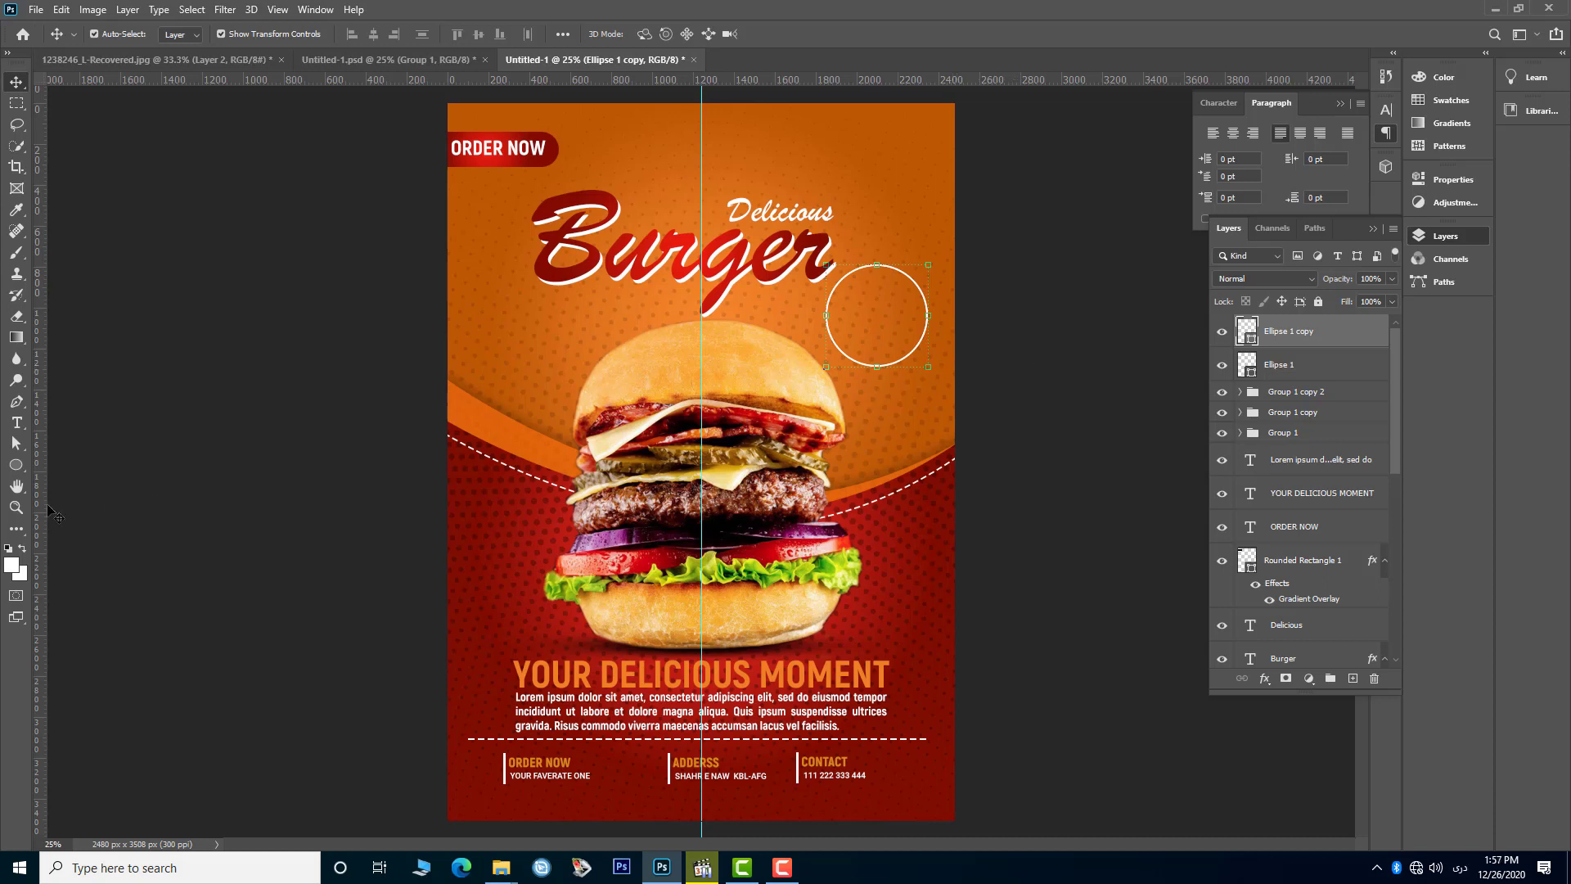
left_click(16, 464)
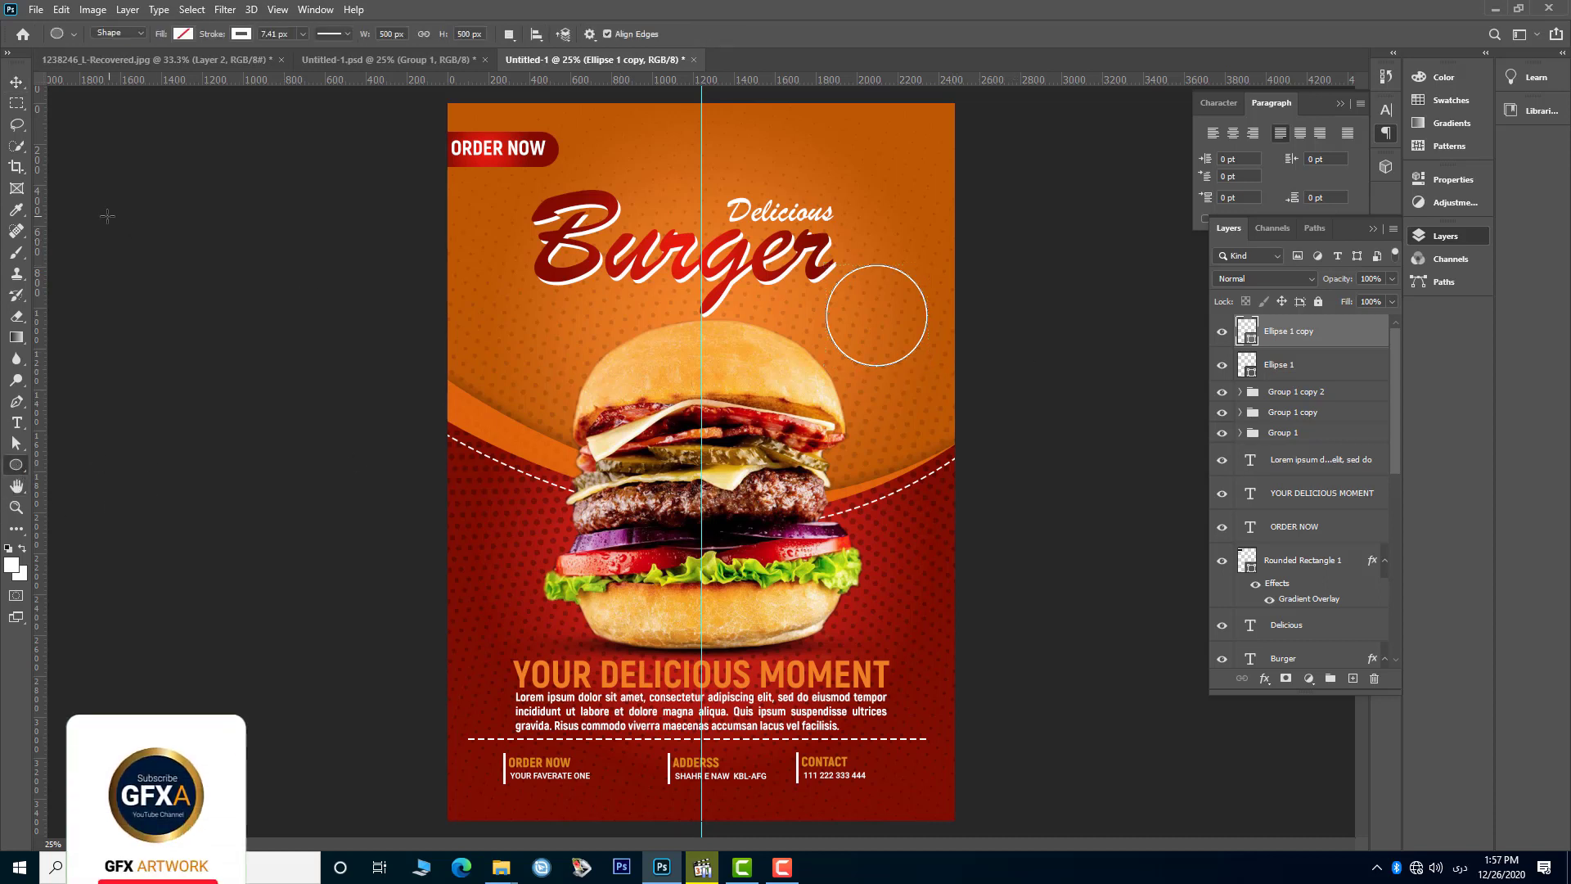
key("v")
left_click_drag(928, 366, 940, 376)
key("ctrl+plus")
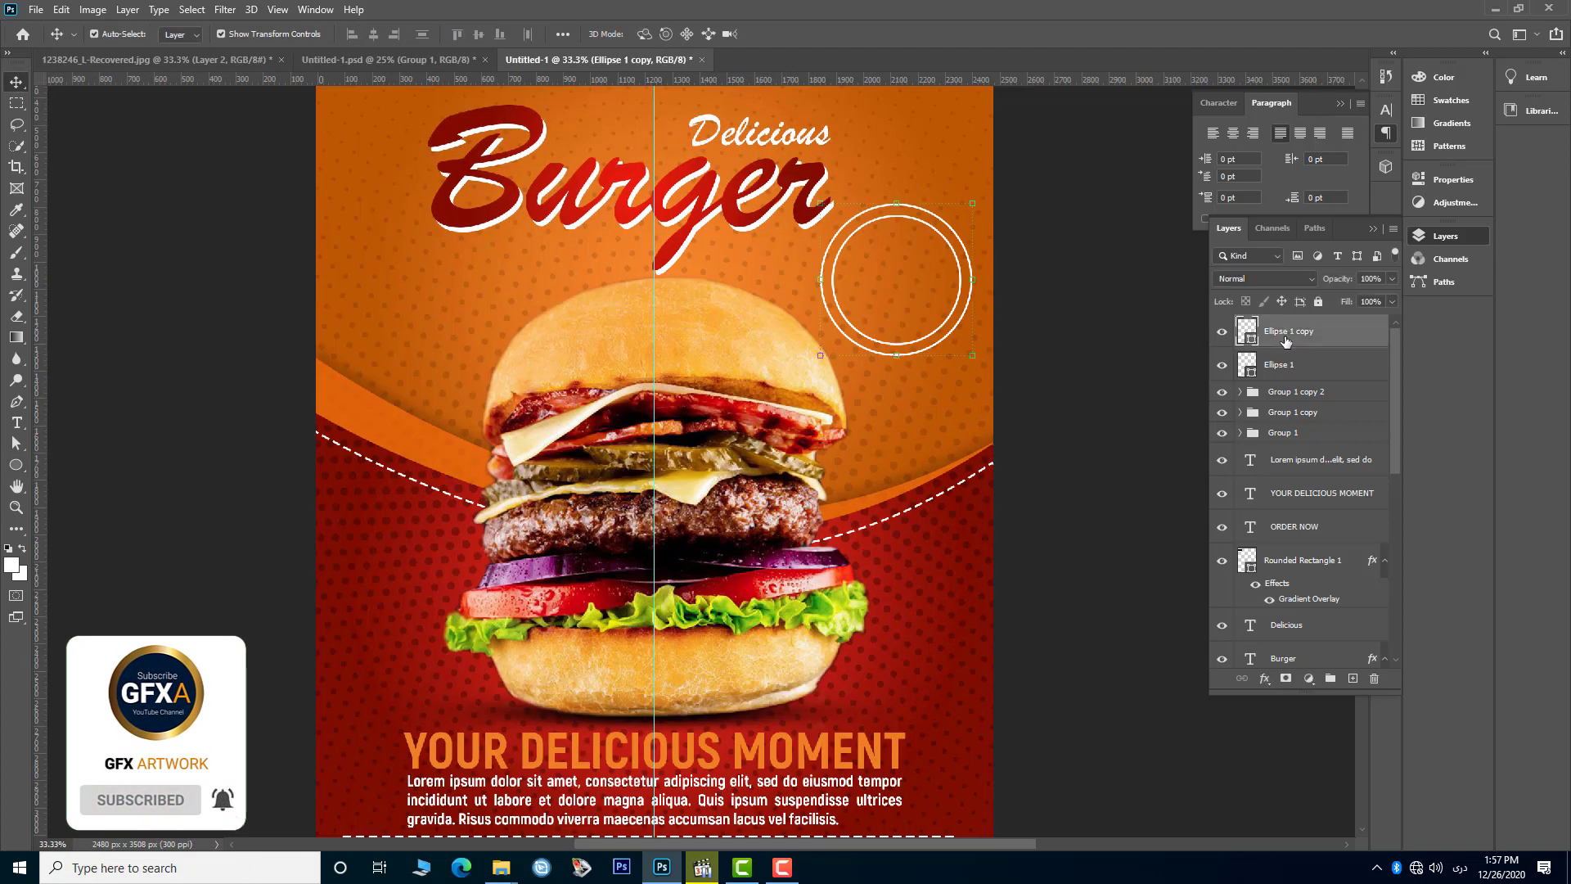
left_click(1285, 678)
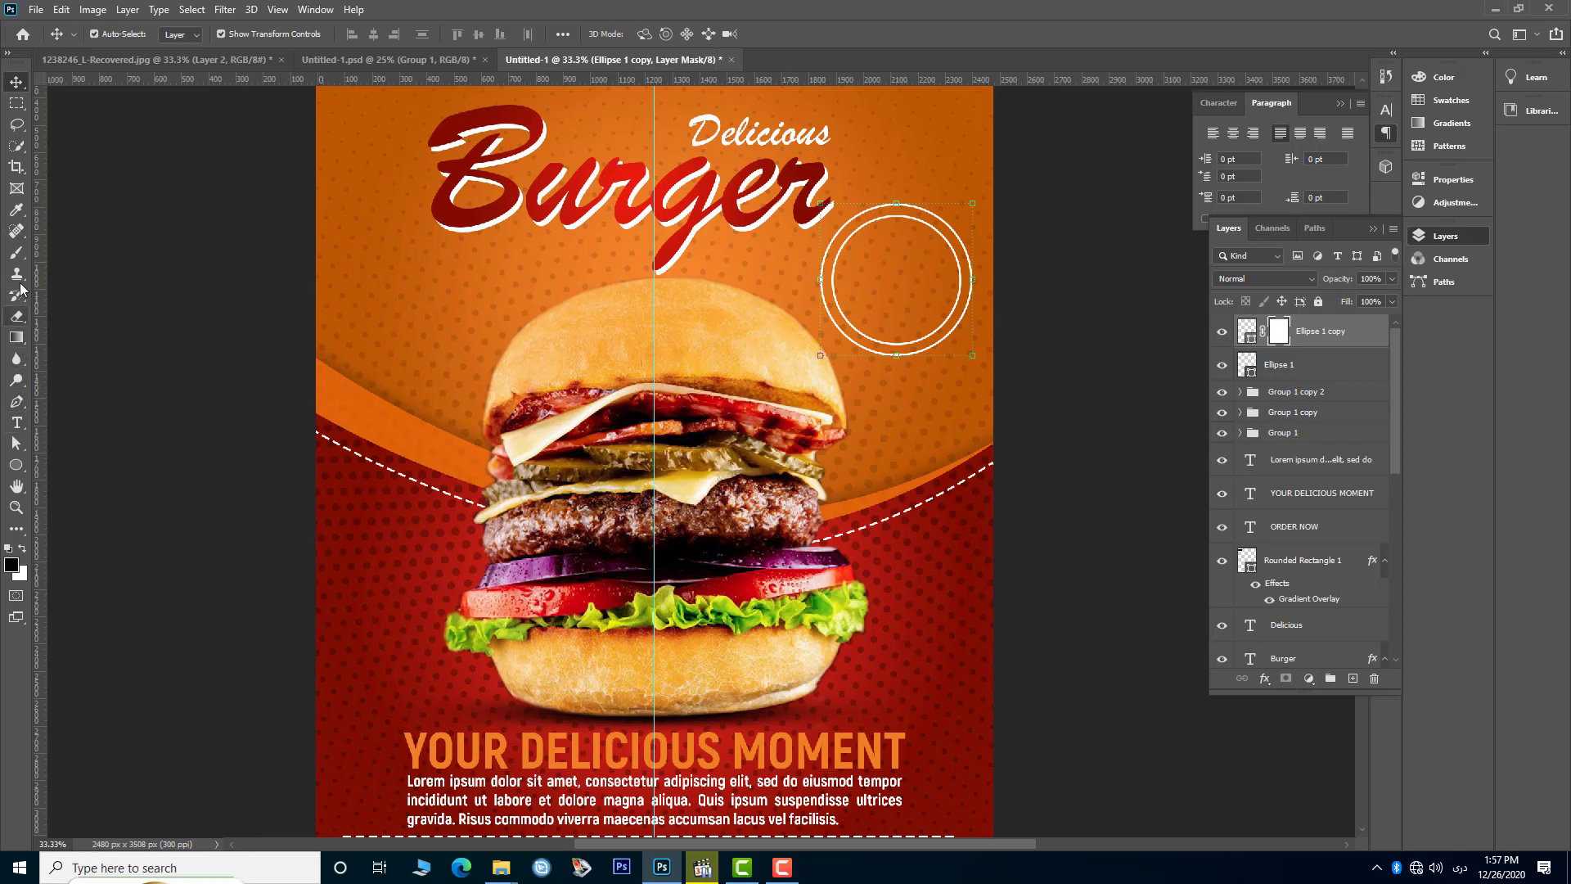
- Brush away the outer ring's left arc and add a mask to the inner Ellipse 1 ring
left_click(17, 256)
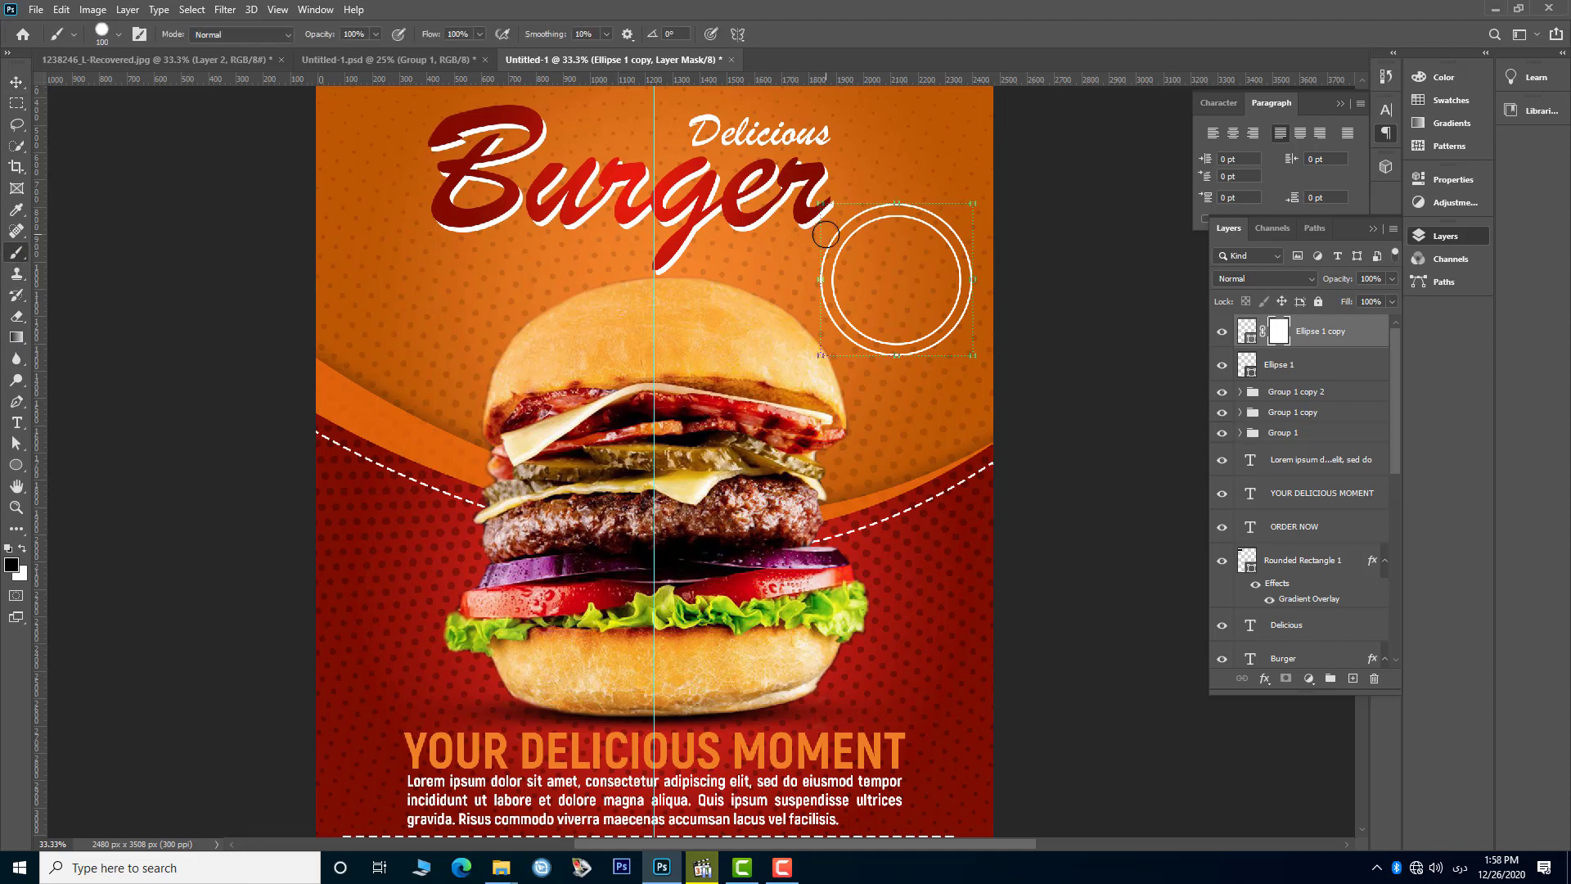
mouse_move(837, 227)
left_mouse_down()
mouse_move(849, 337)
mouse_move(915, 361)
left_mouse_up()
left_click(1289, 369)
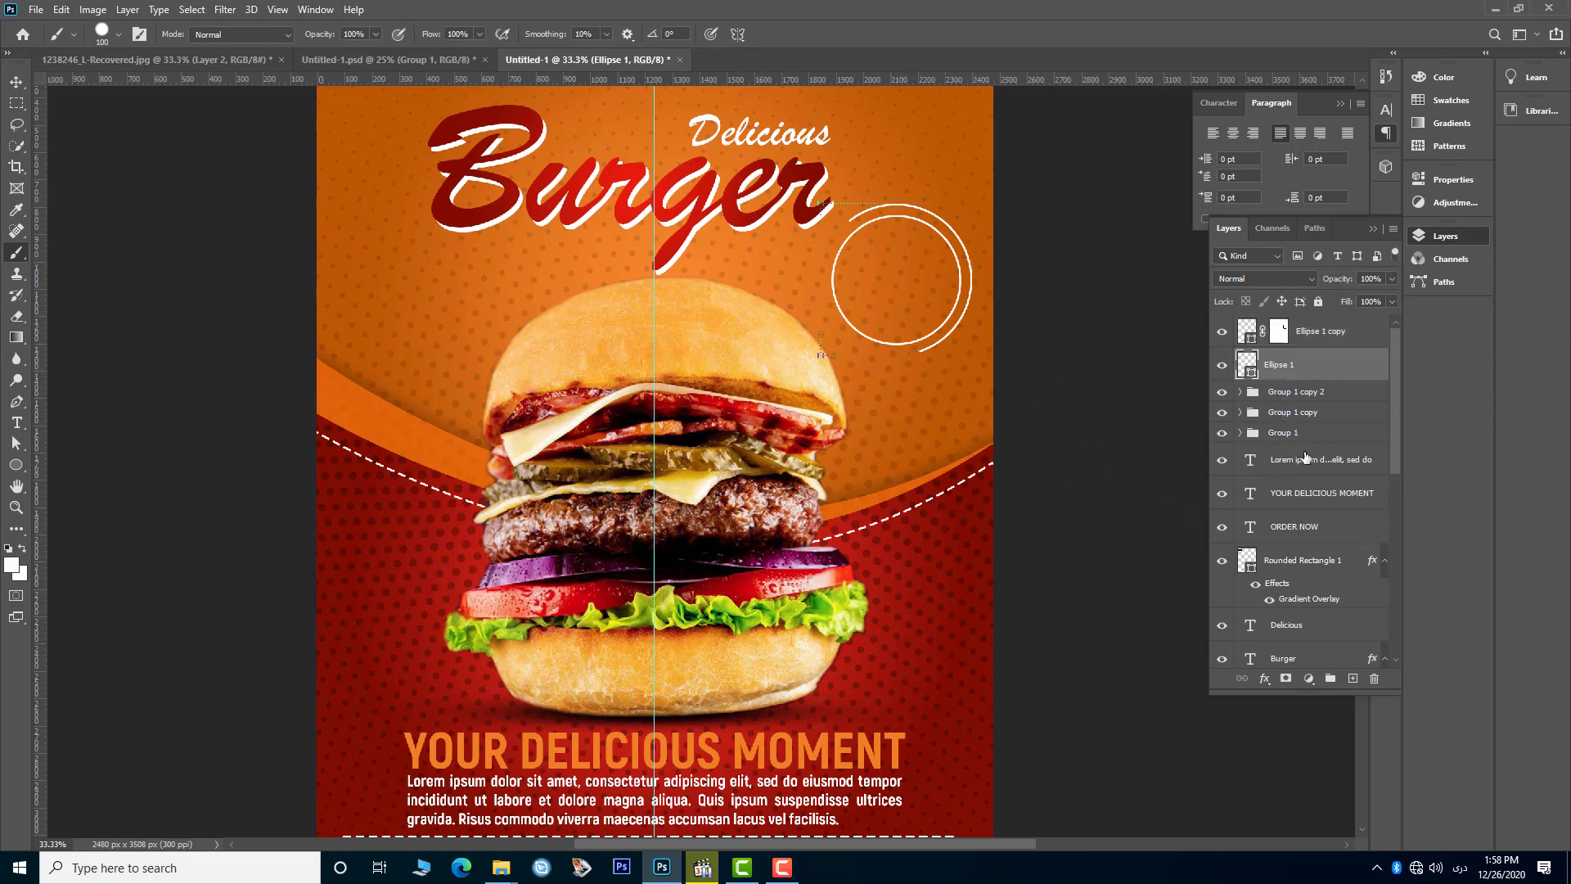
left_click(1285, 678)
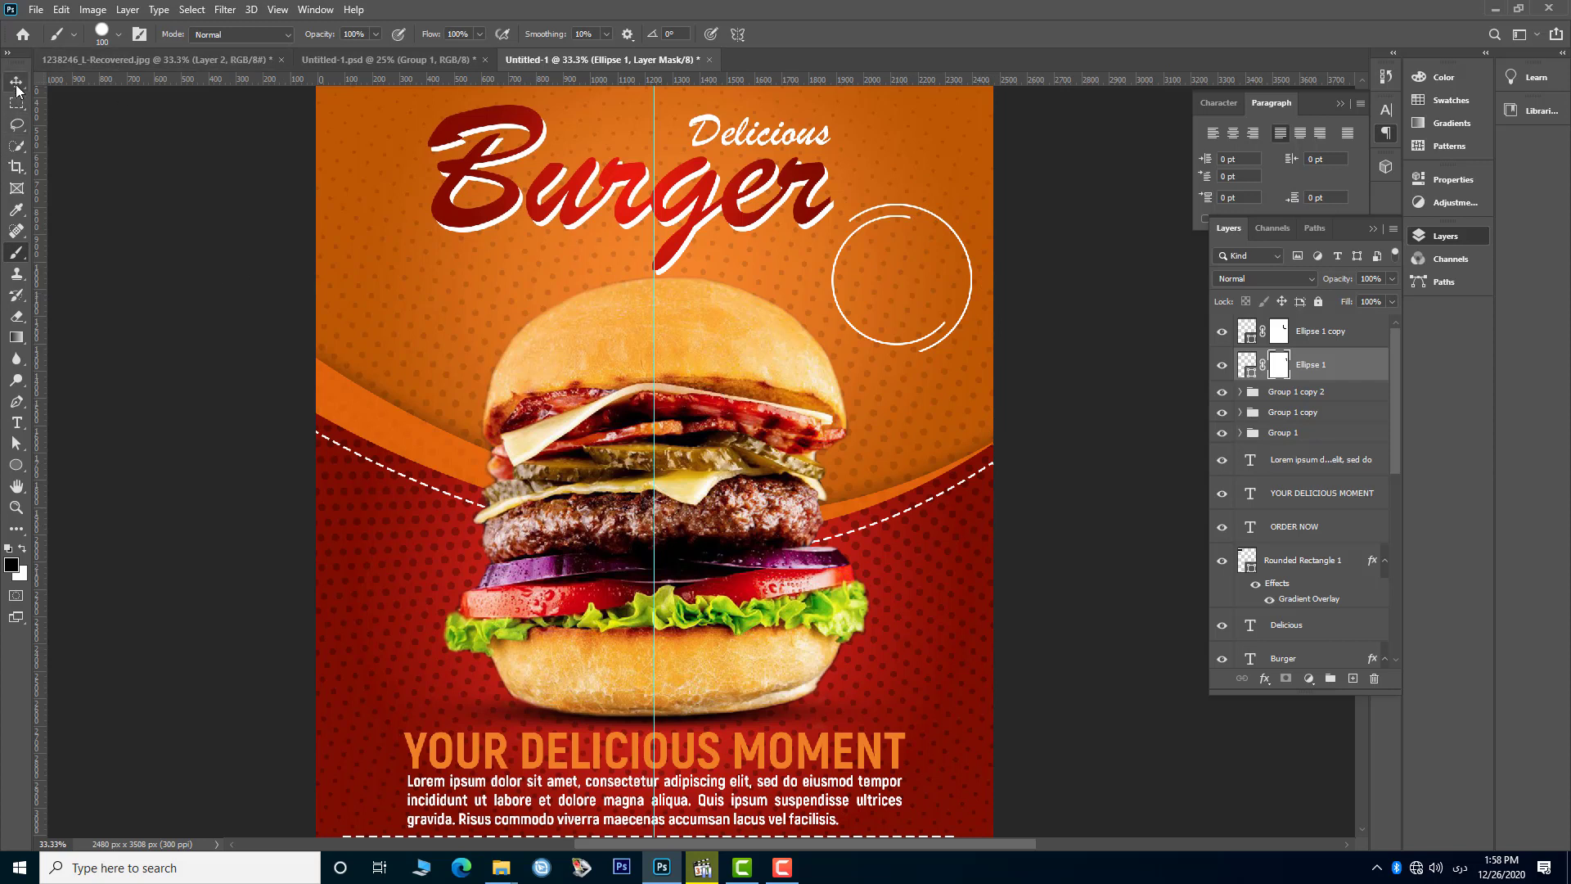
left_click(17, 82)
- Draw a small dot on the ring with white fill and no outline
left_click(15, 464)
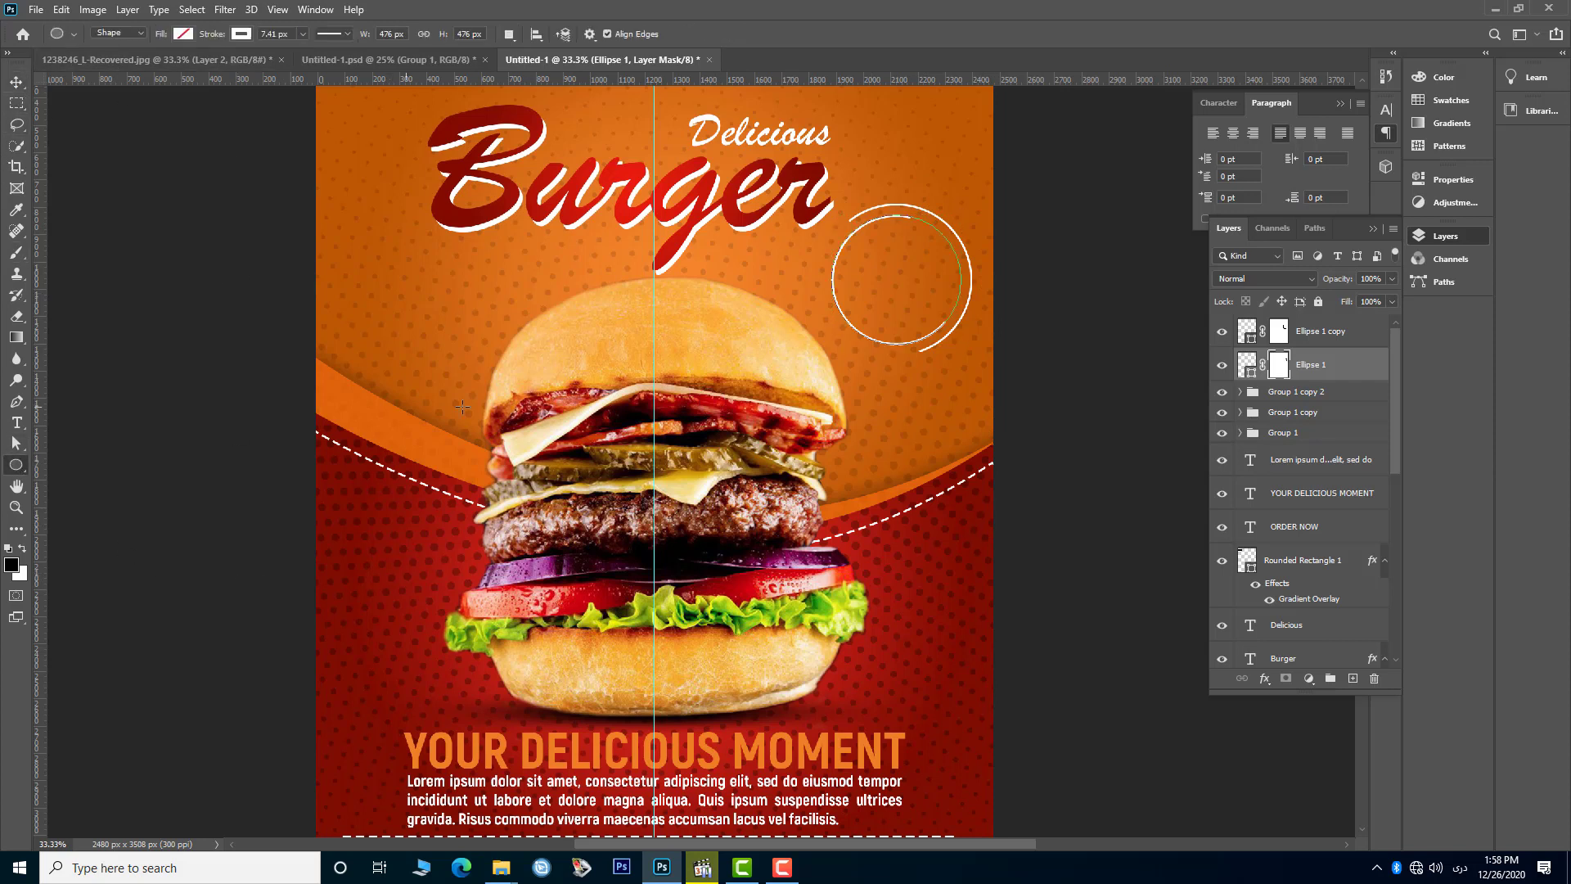
left_click(12, 565)
left_click(817, 204)
left_click(1175, 201)
left_click_drag(872, 246, 882, 257)
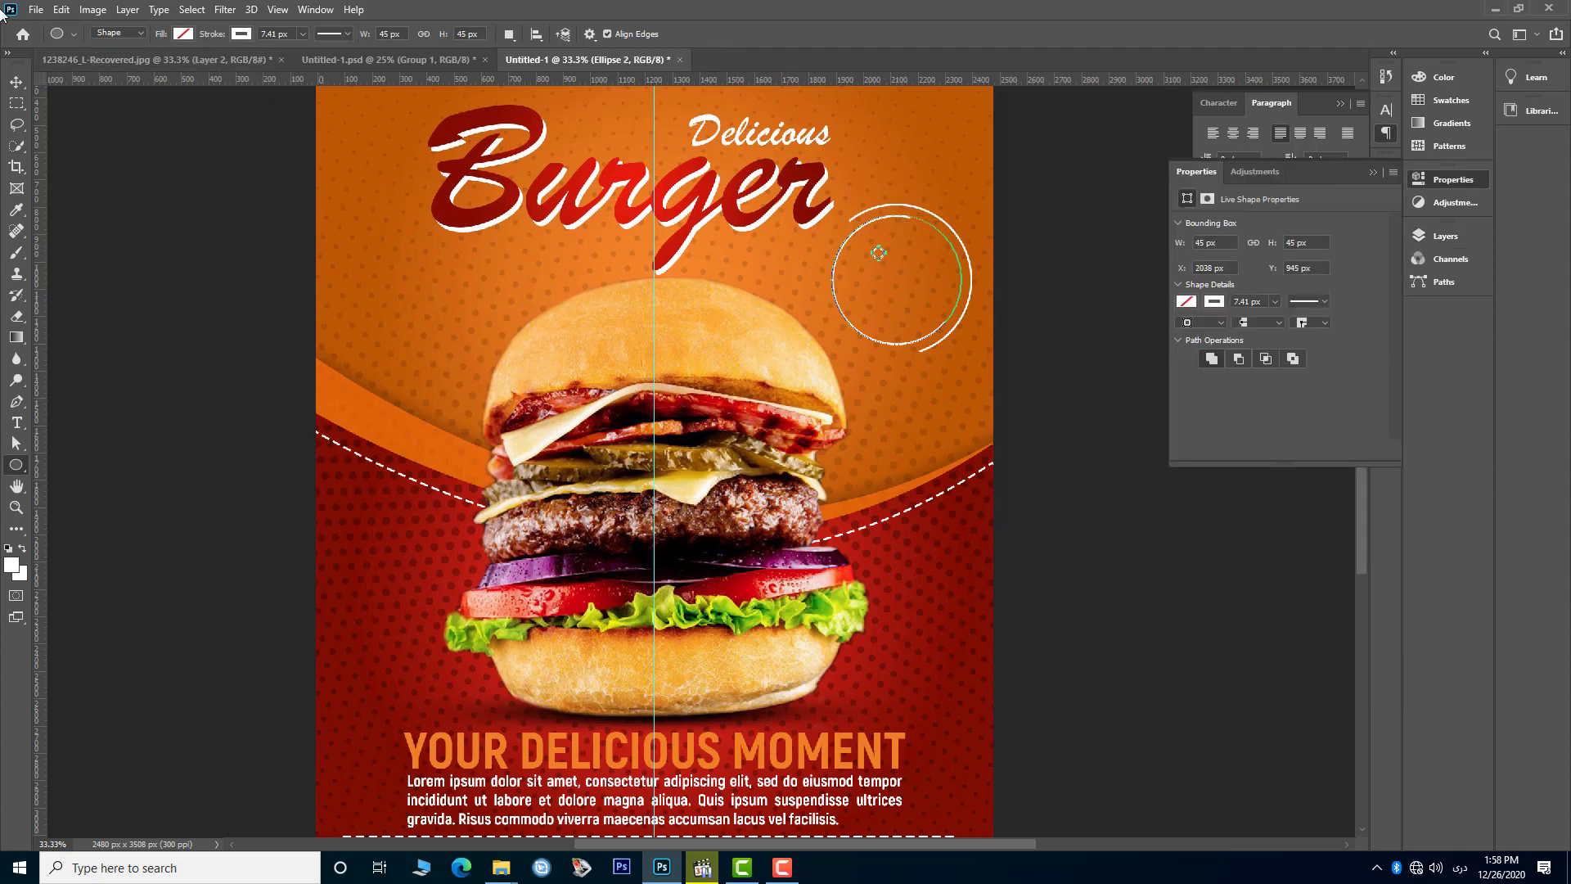
left_click(182, 33)
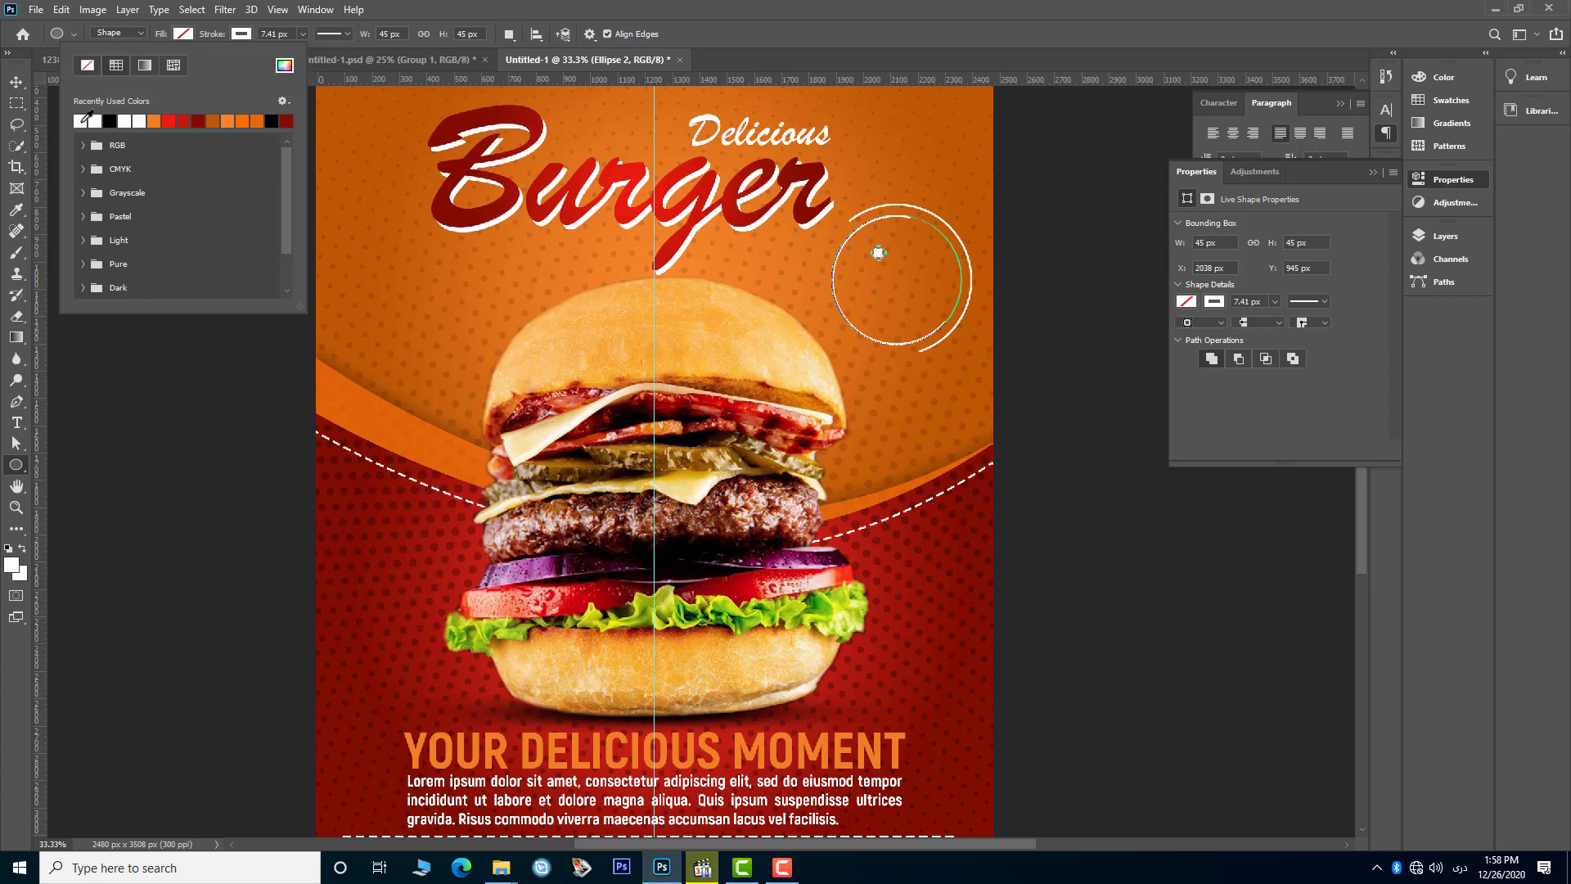
left_click(239, 36)
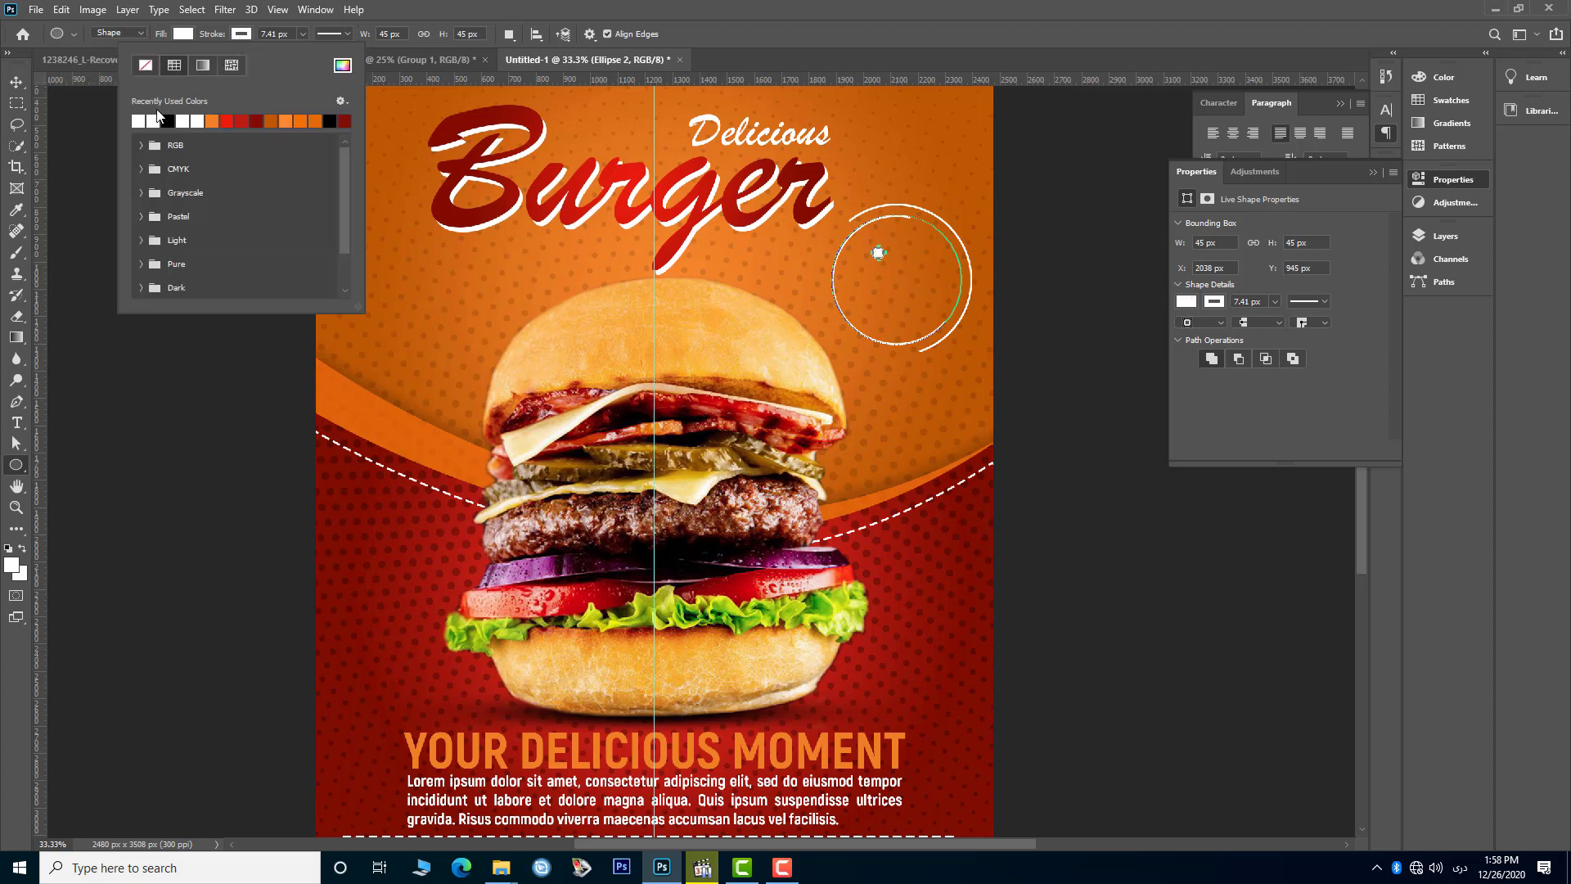
left_click(142, 69)
- Move the white dot onto an upper arc end and copy it to the upper-left end
key("v")
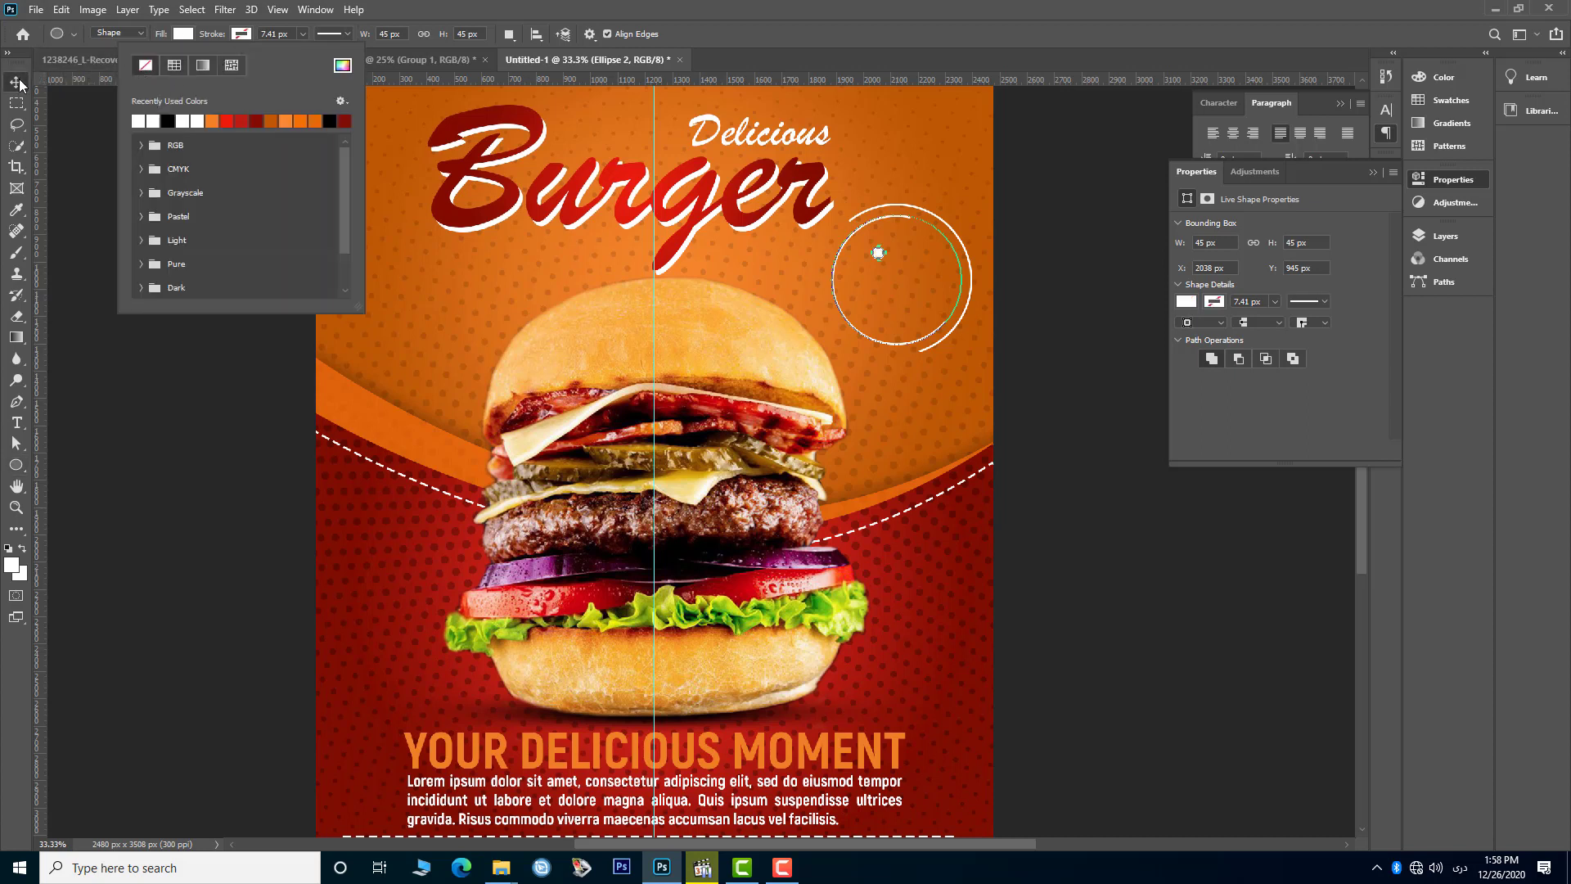
left_click(1052, 349)
left_click_drag(876, 253, 907, 217)
left_click(1021, 278)
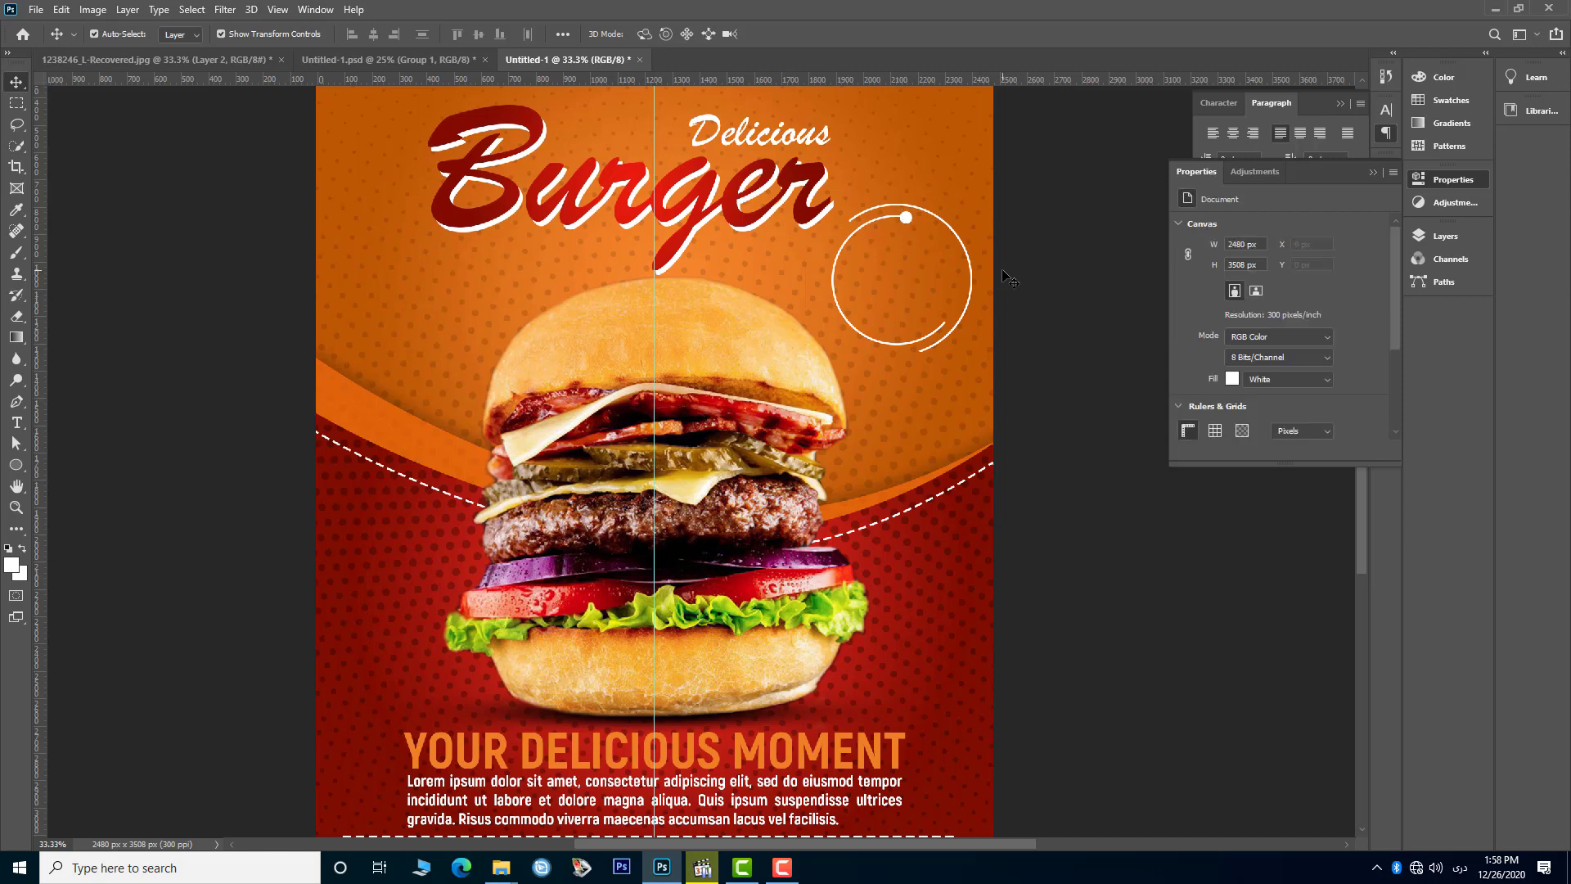
left_click_drag(906, 218, 848, 219)
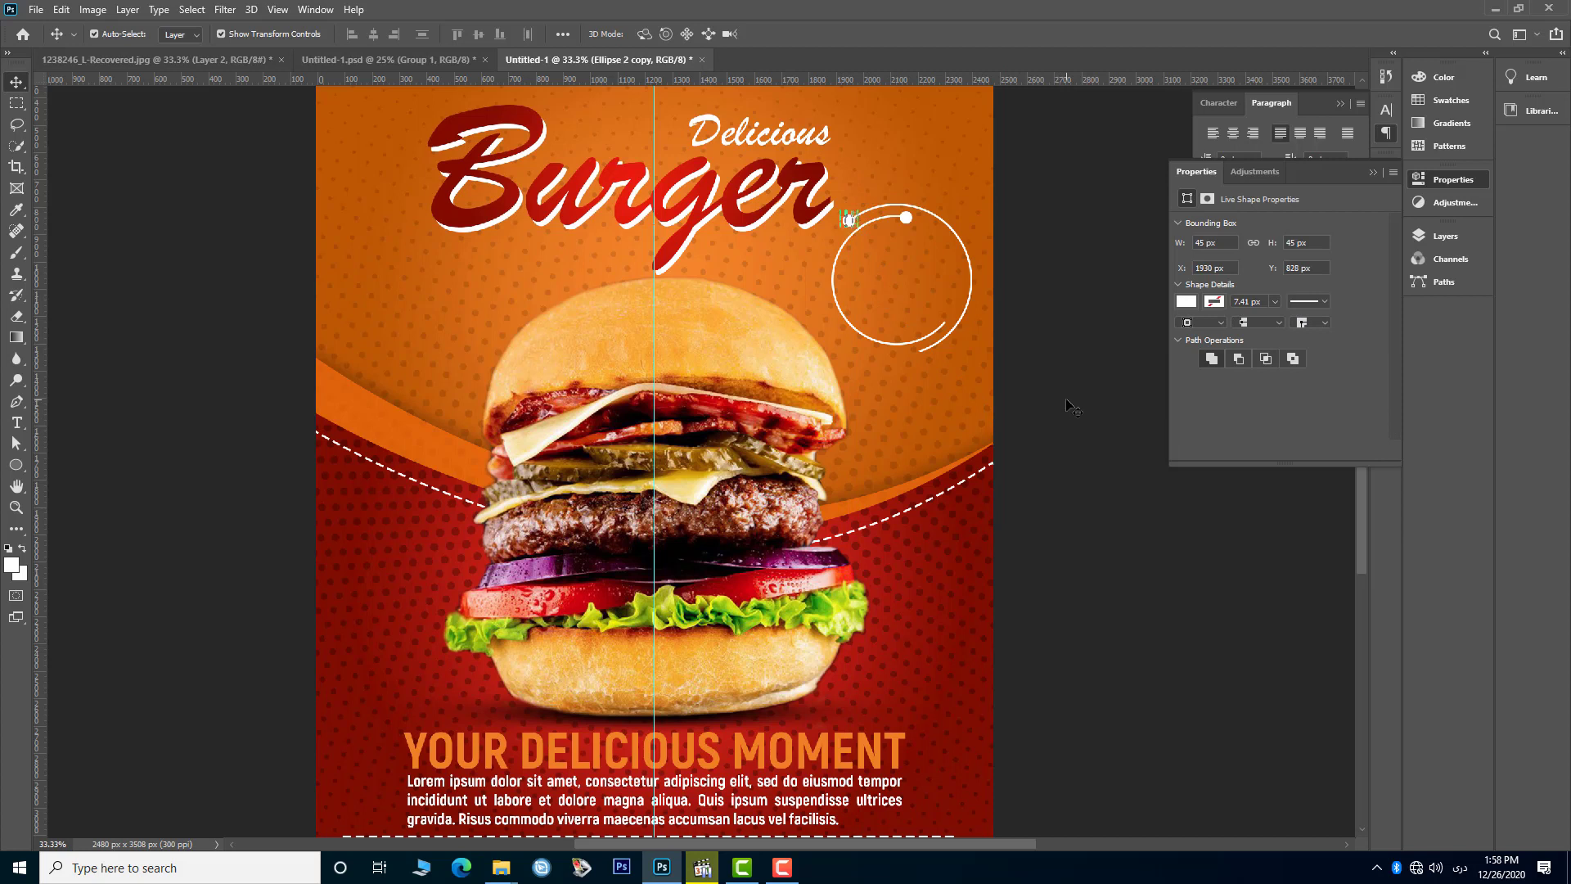
left_click(1068, 407)
- Add third and fourth dot copies at the lower arc ends of the ring
left_click(849, 221)
left_click(1051, 296)
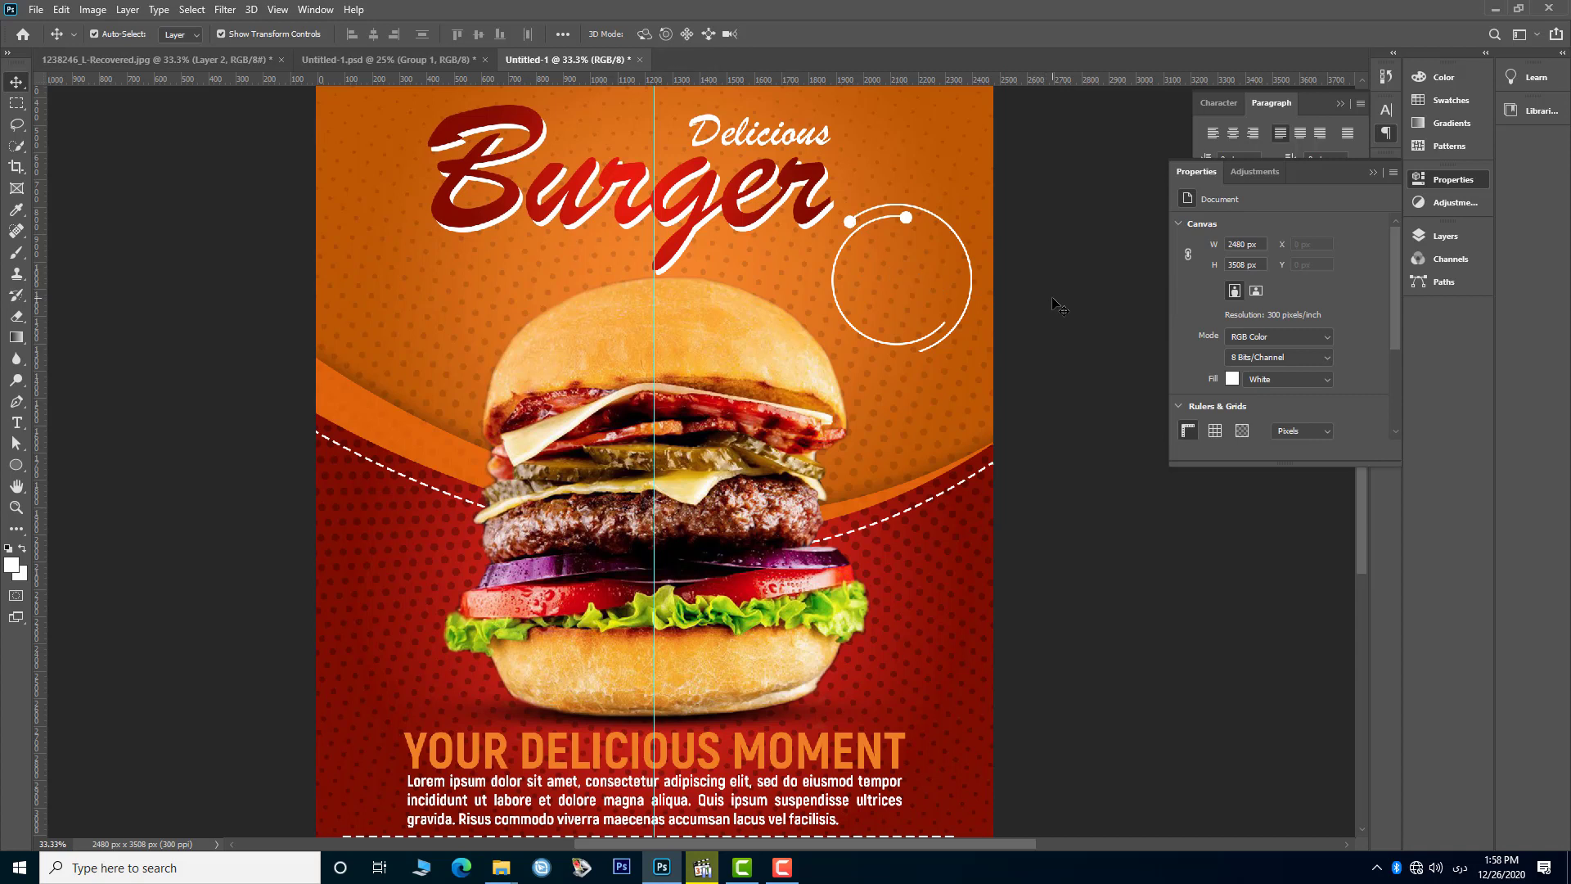
left_click_drag(851, 223, 945, 320)
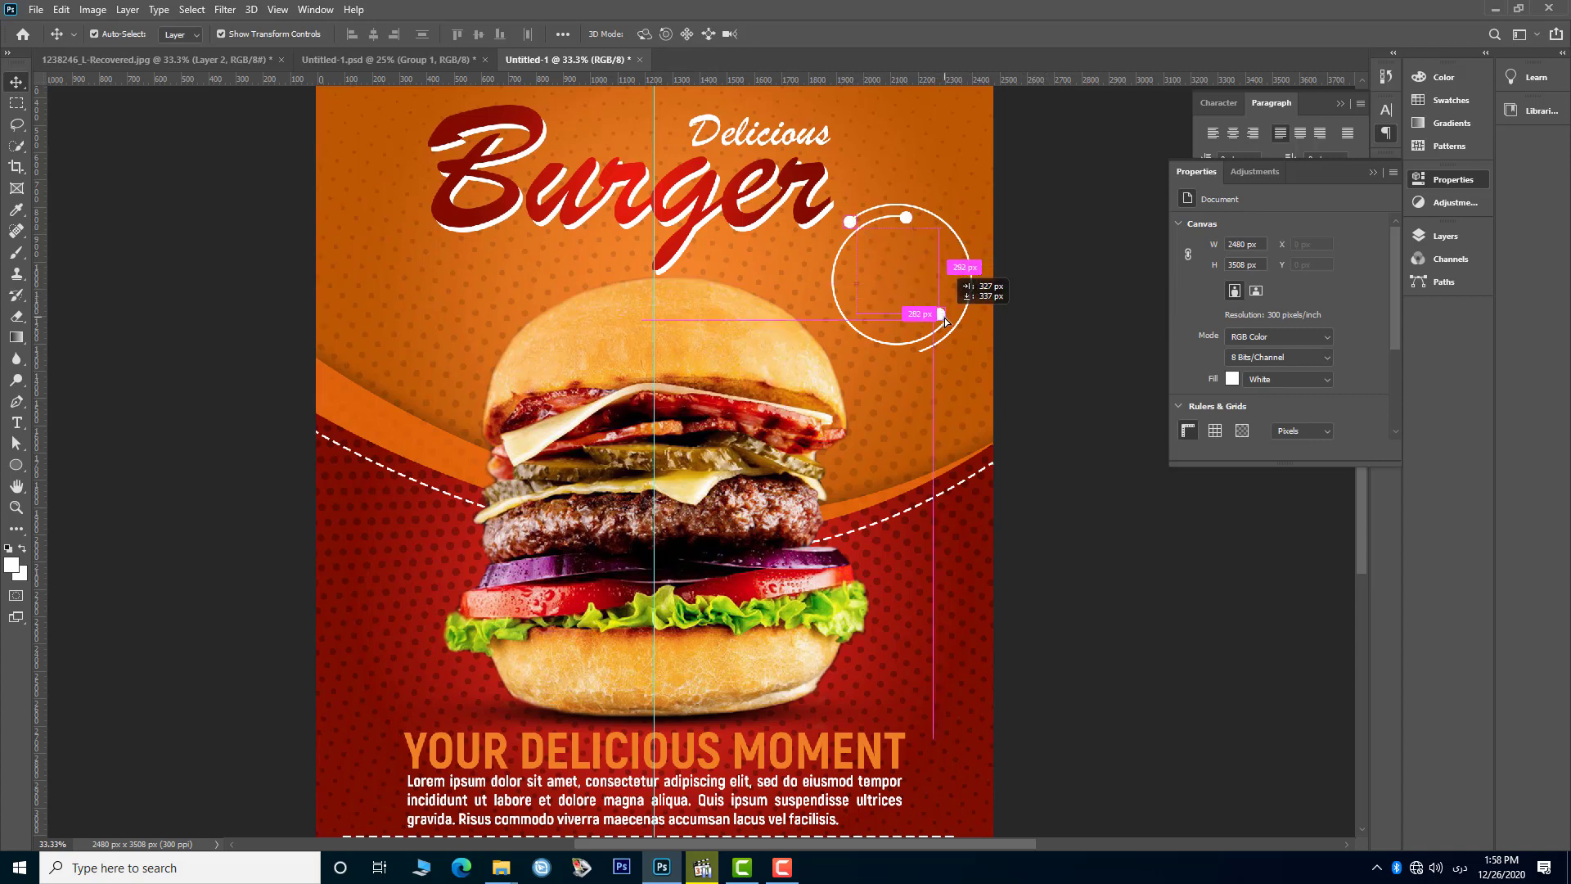
left_click_drag(946, 320, 943, 326)
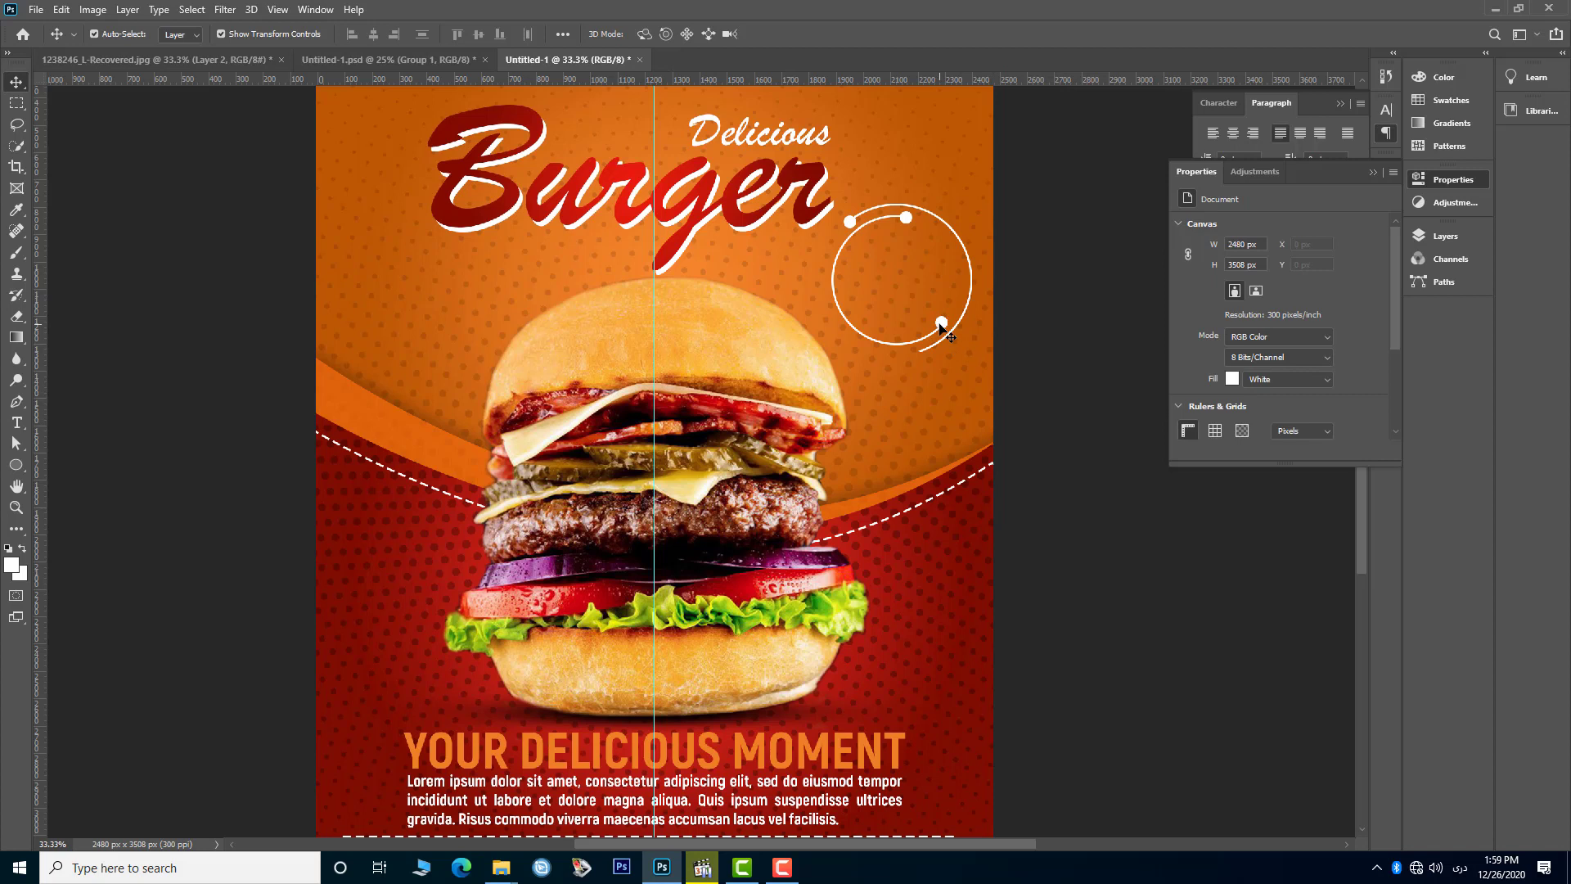
left_click(1036, 378)
left_click_drag(950, 323, 923, 351)
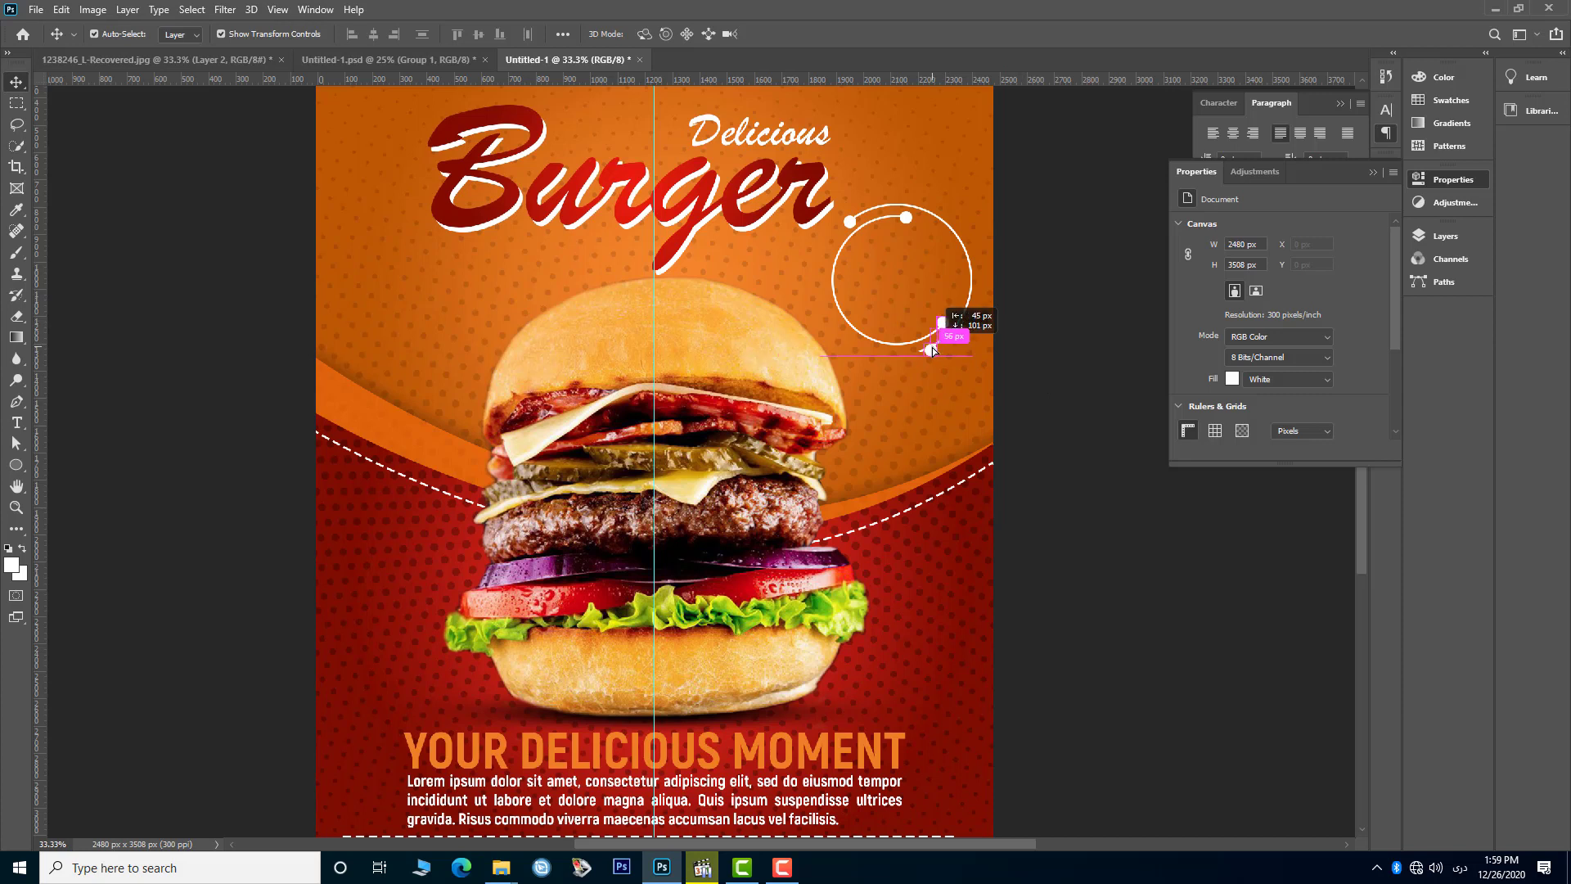
left_click(1072, 397)
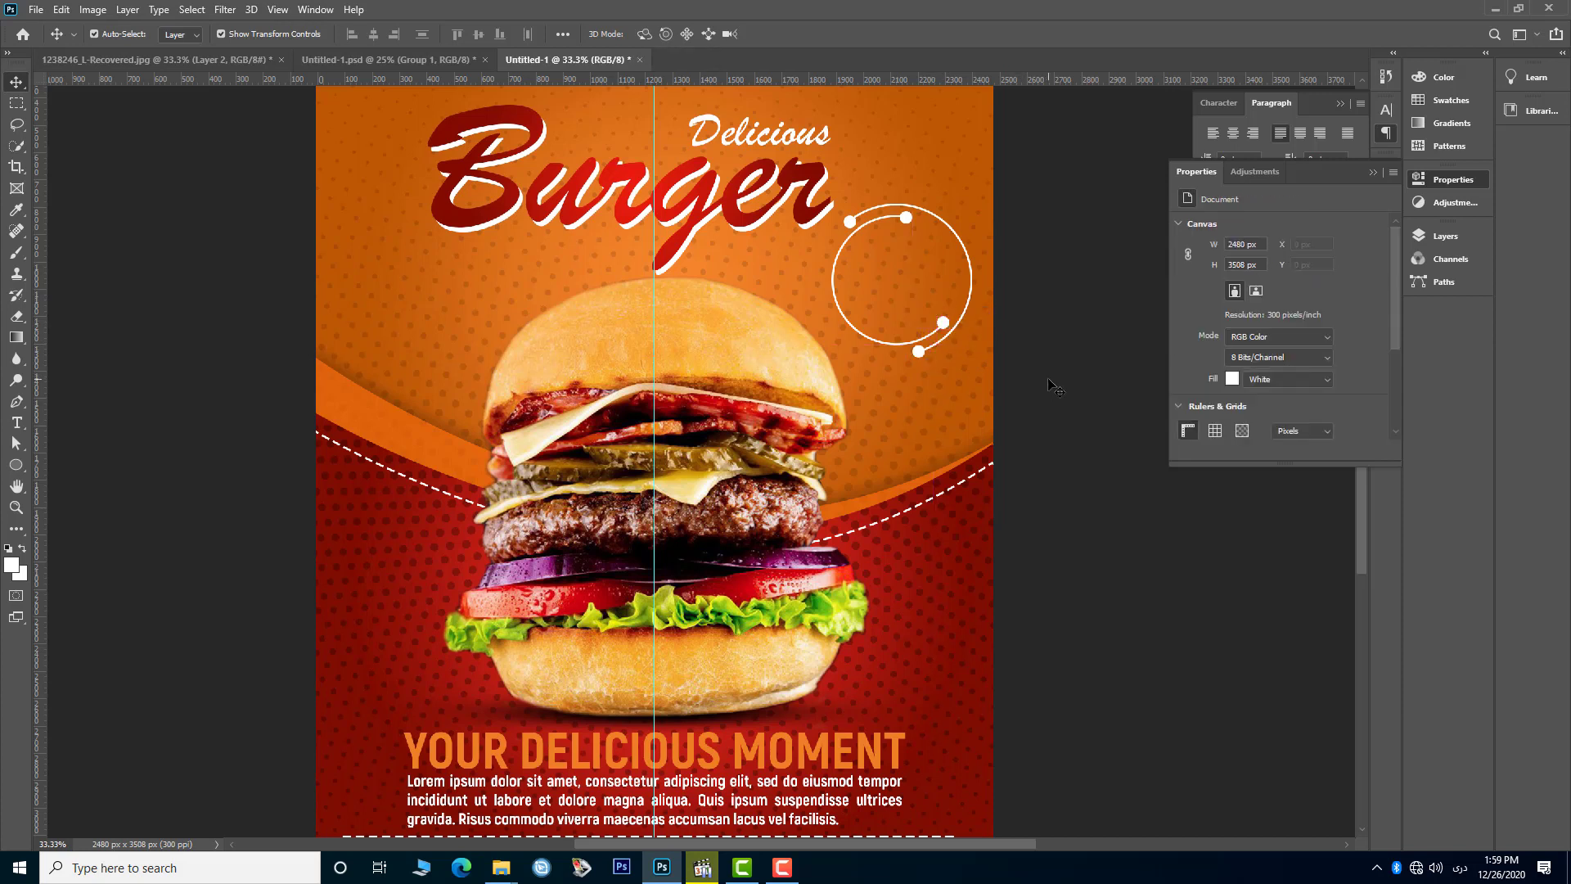
key("ctrl+minus")
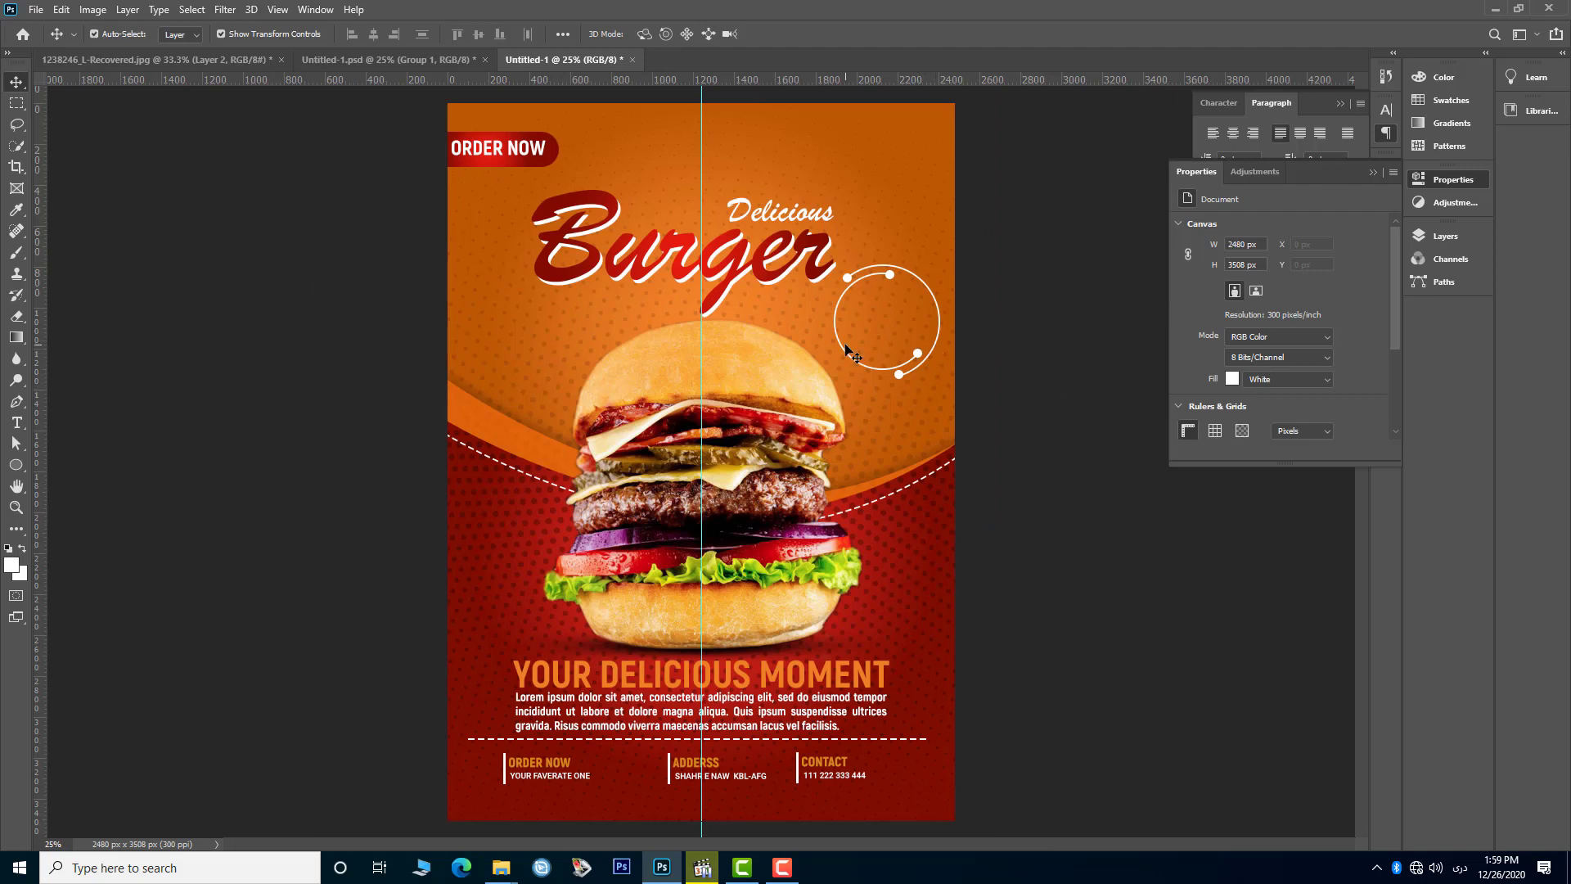
- Add a white '40 %' text left of the burger in Akrobat Black at 48 pt
key("alt+shift")
key("t")
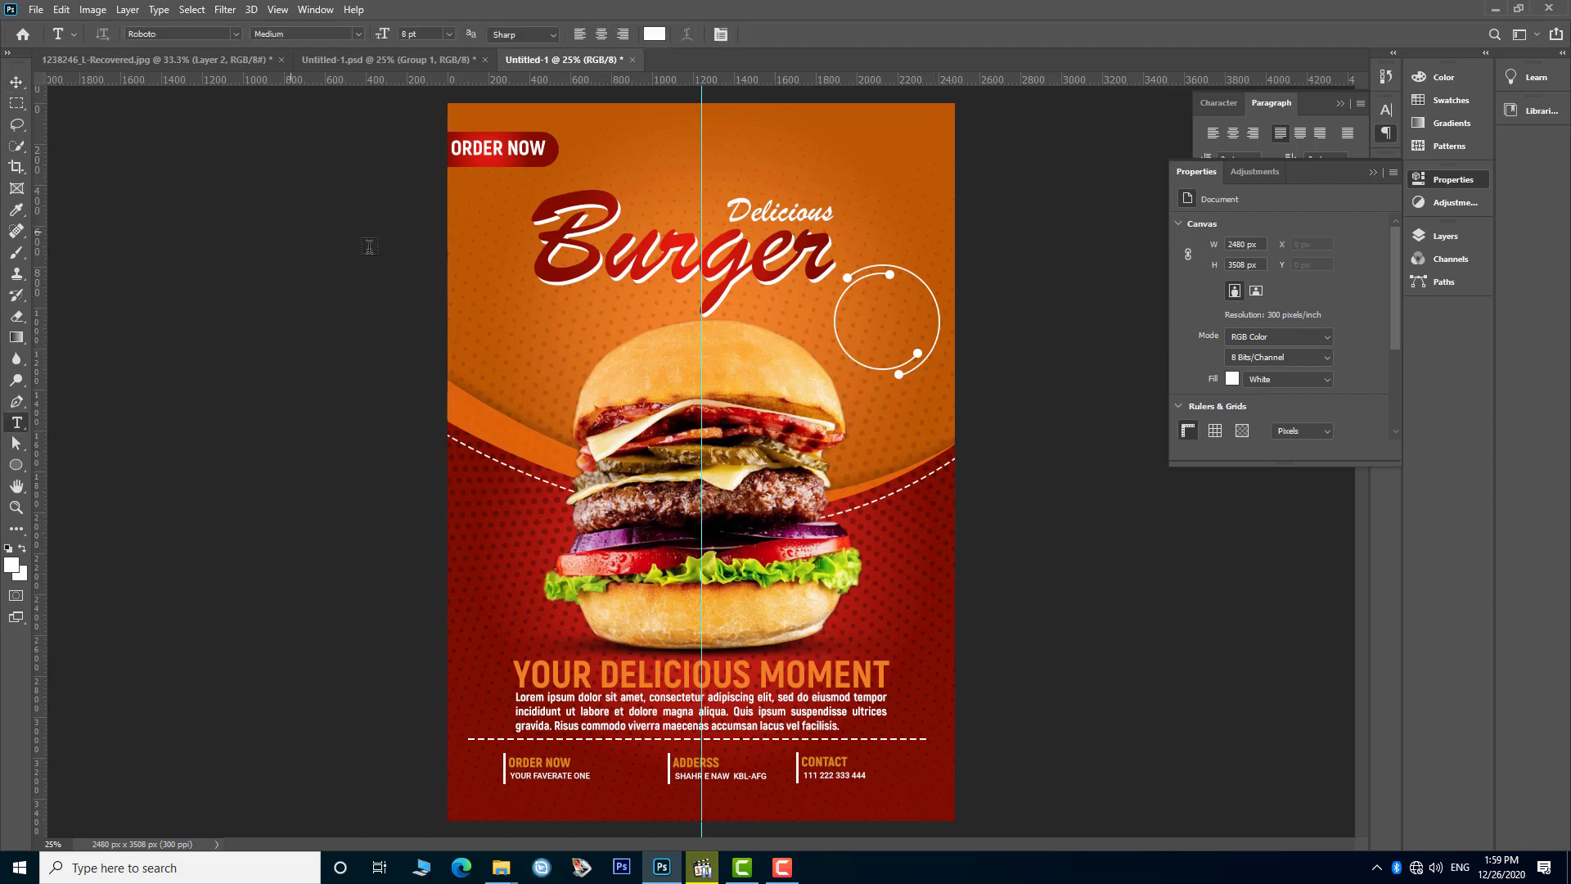
left_click(519, 333)
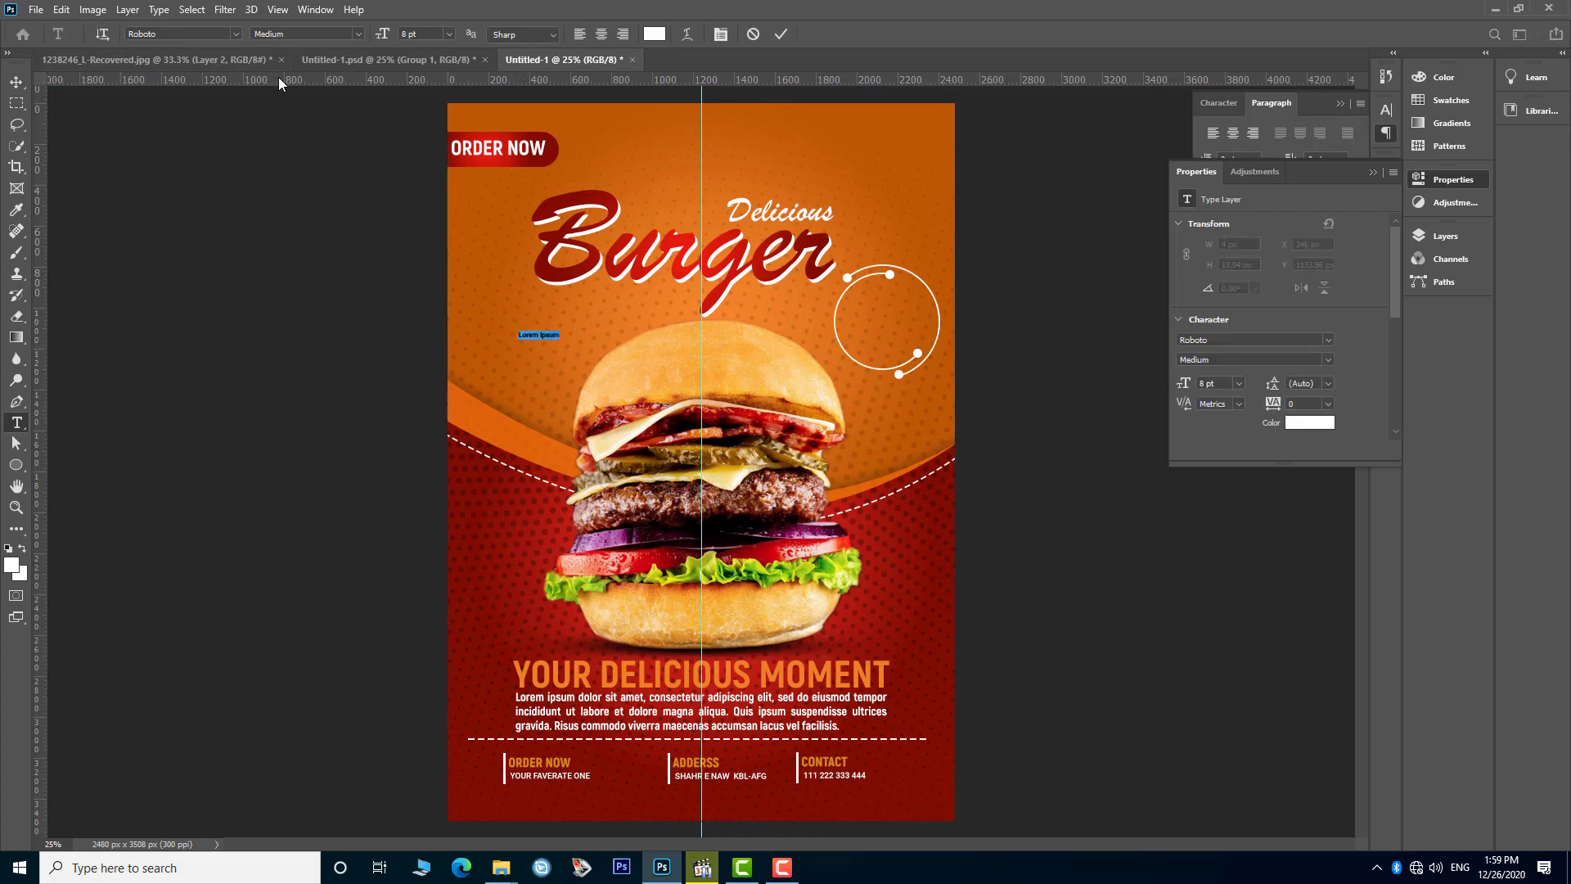
key("BackSpace")
left_click(236, 35)
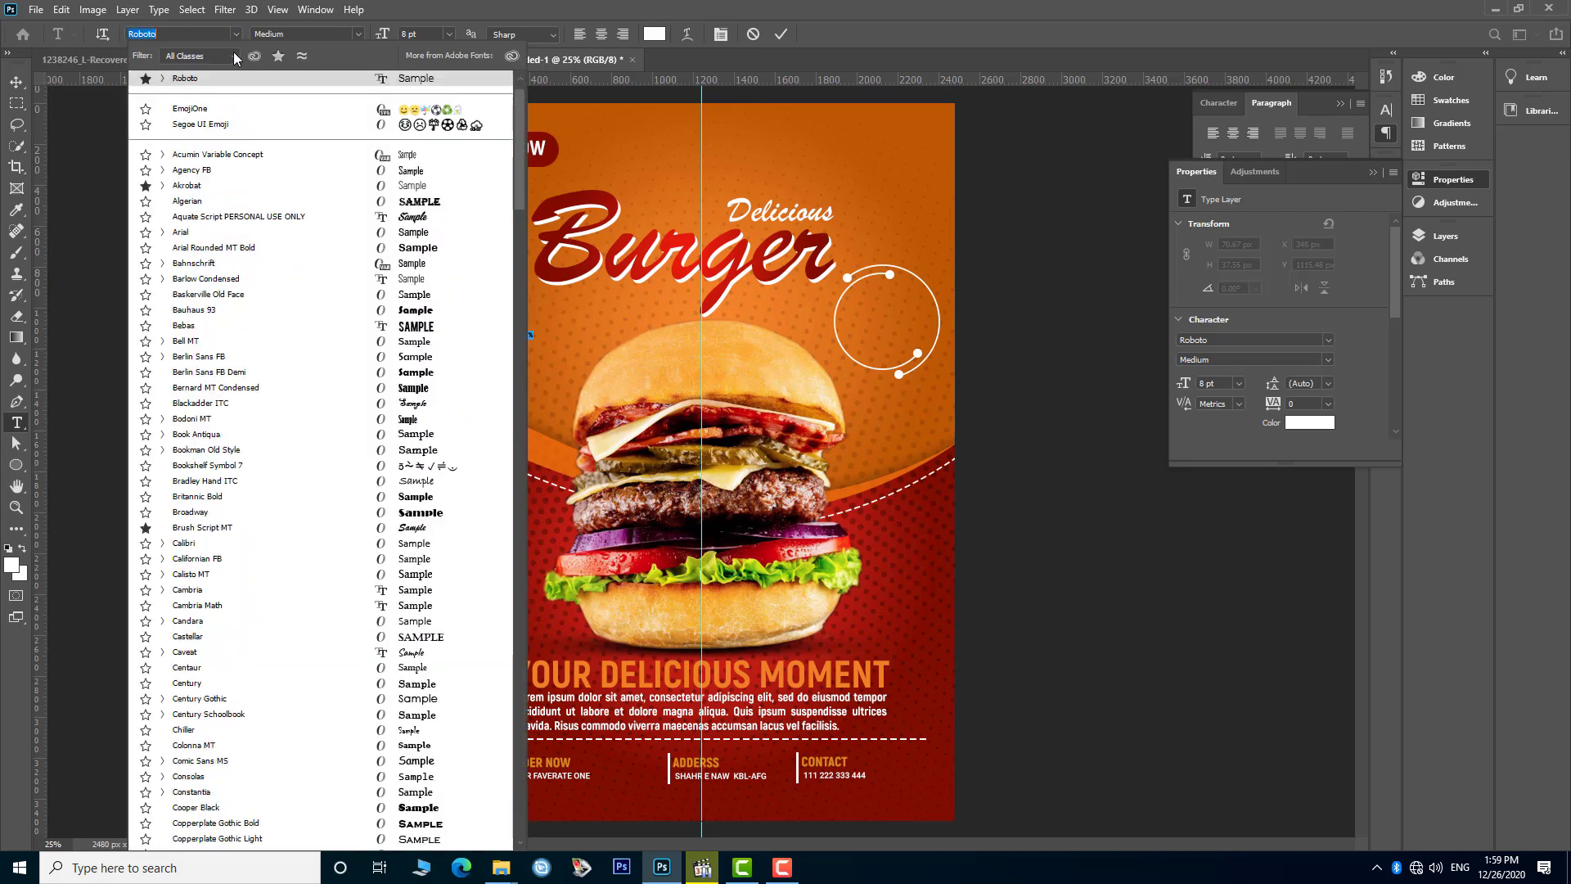
left_click(213, 82)
type("Akrobat")
key("Return")
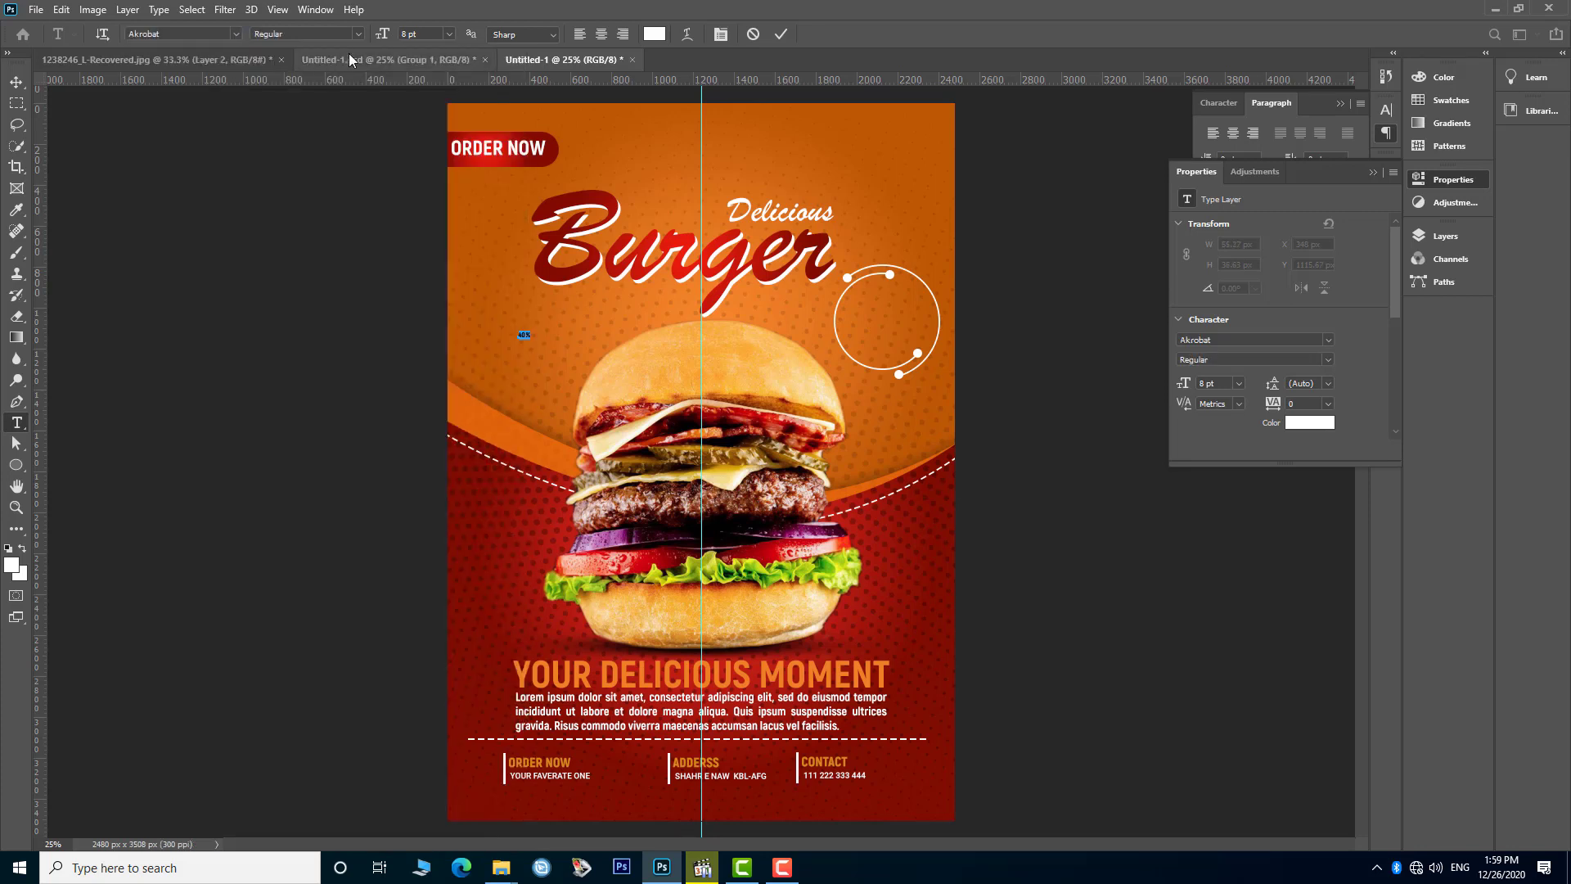
left_click(357, 35)
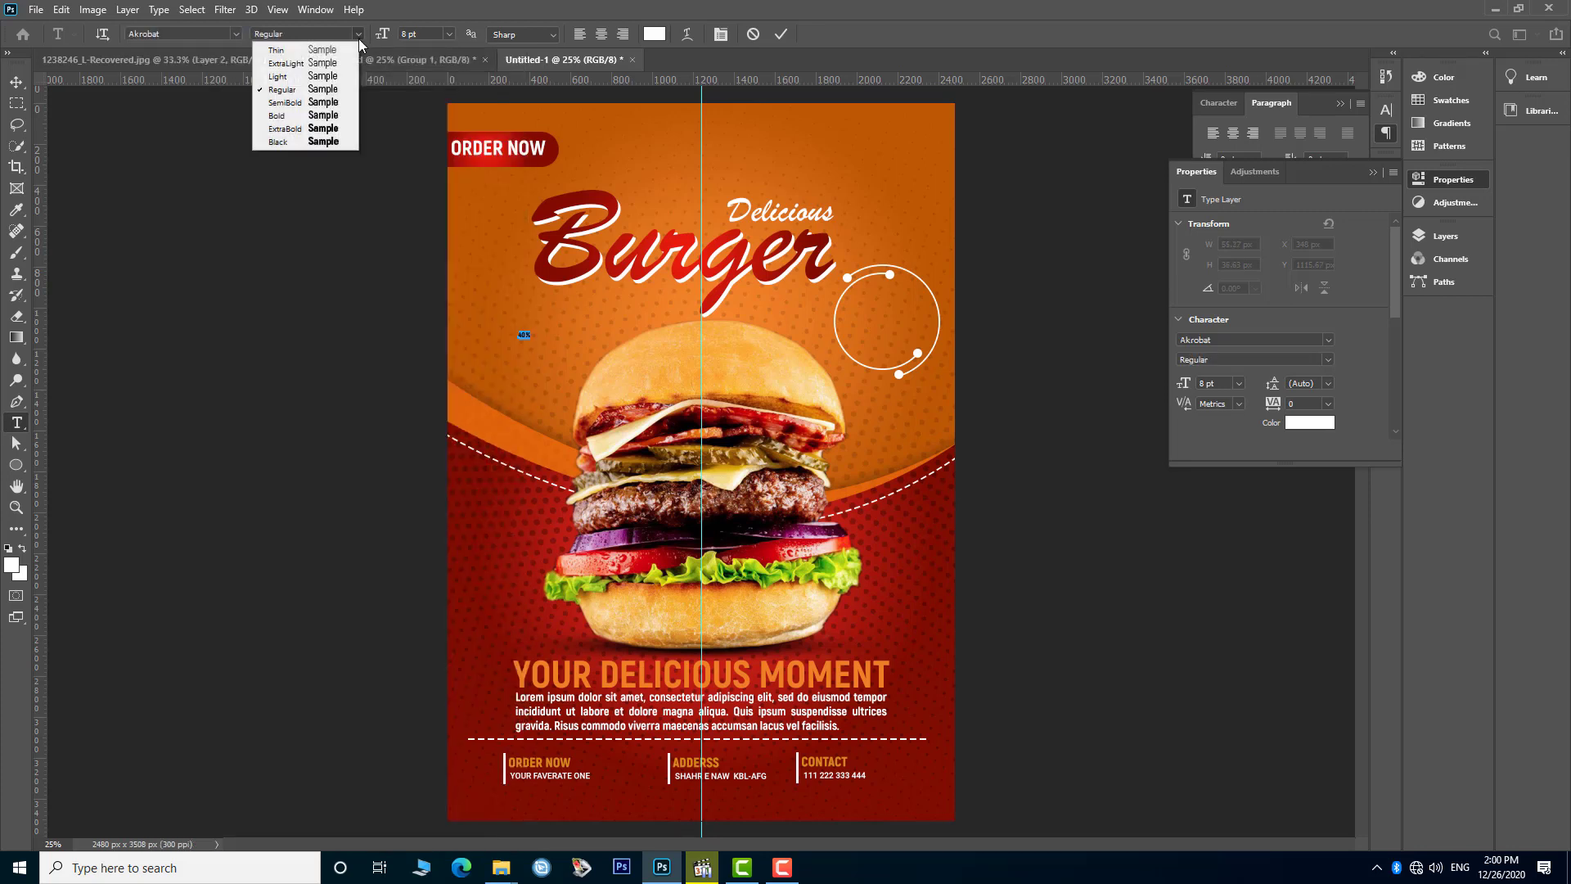
left_click(293, 140)
left_click_drag(381, 42, 412, 40)
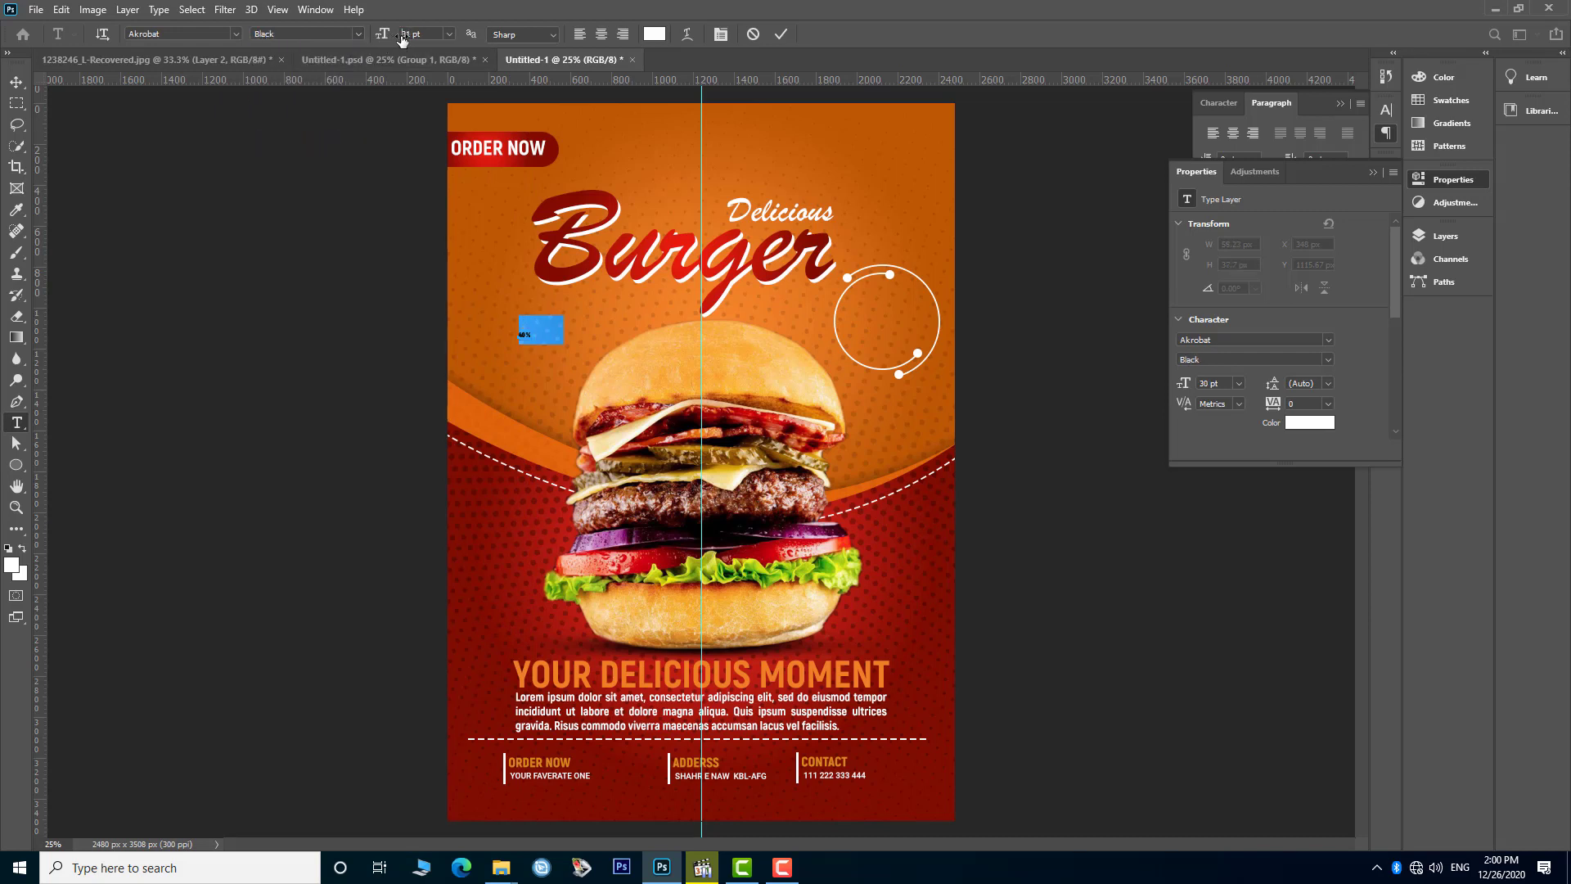
left_click_drag(412, 39, 419, 39)
- Move the 40 % text into the upper part of the white ring
left_click(17, 83)
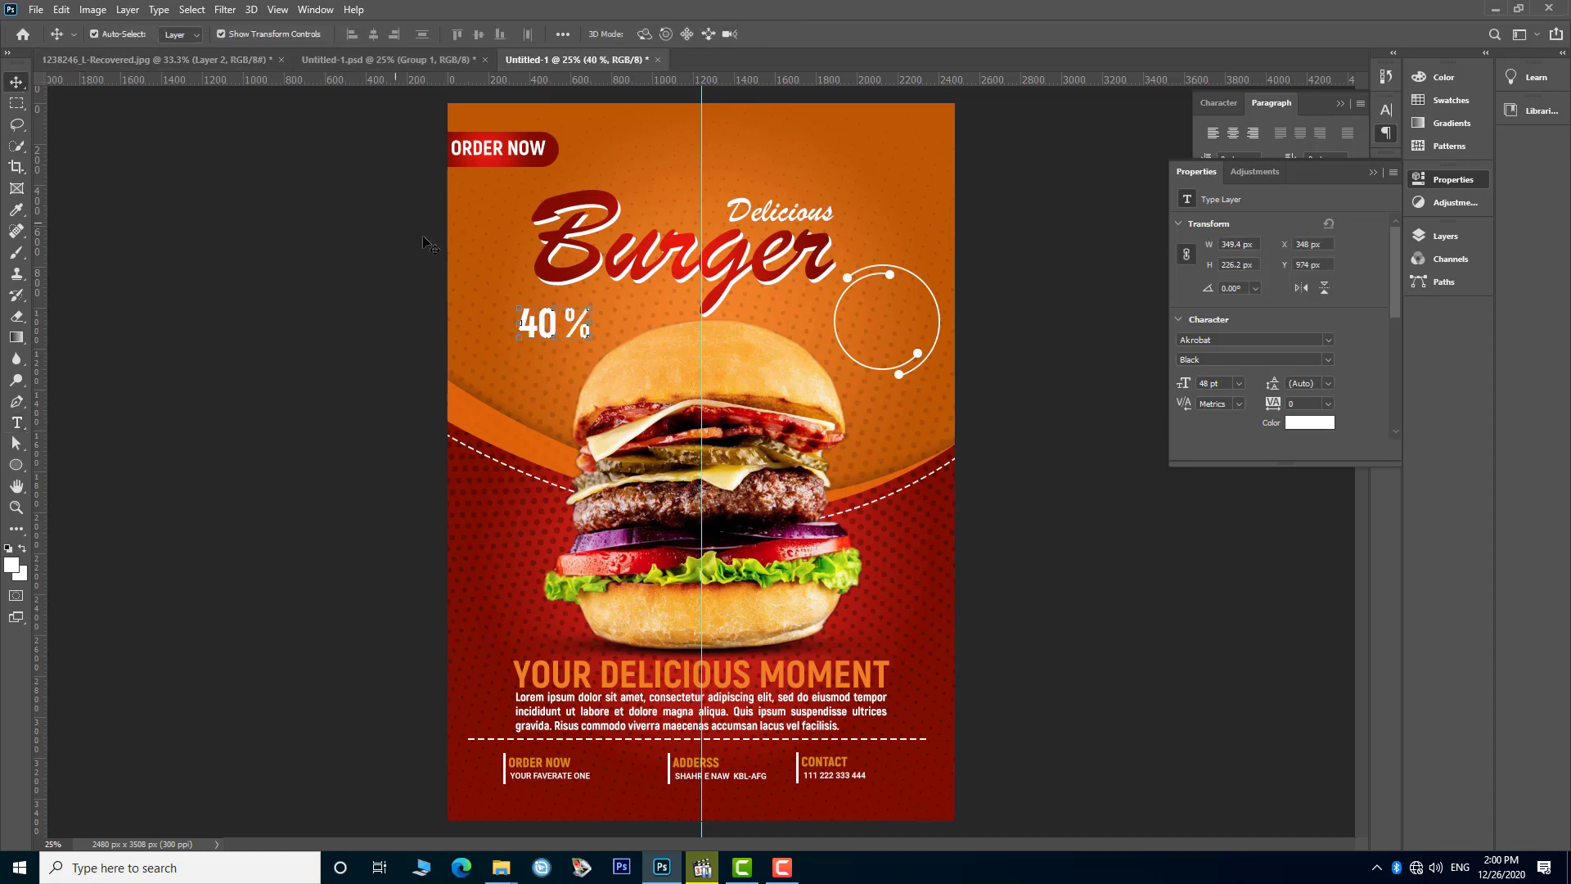
left_click_drag(551, 326, 880, 321)
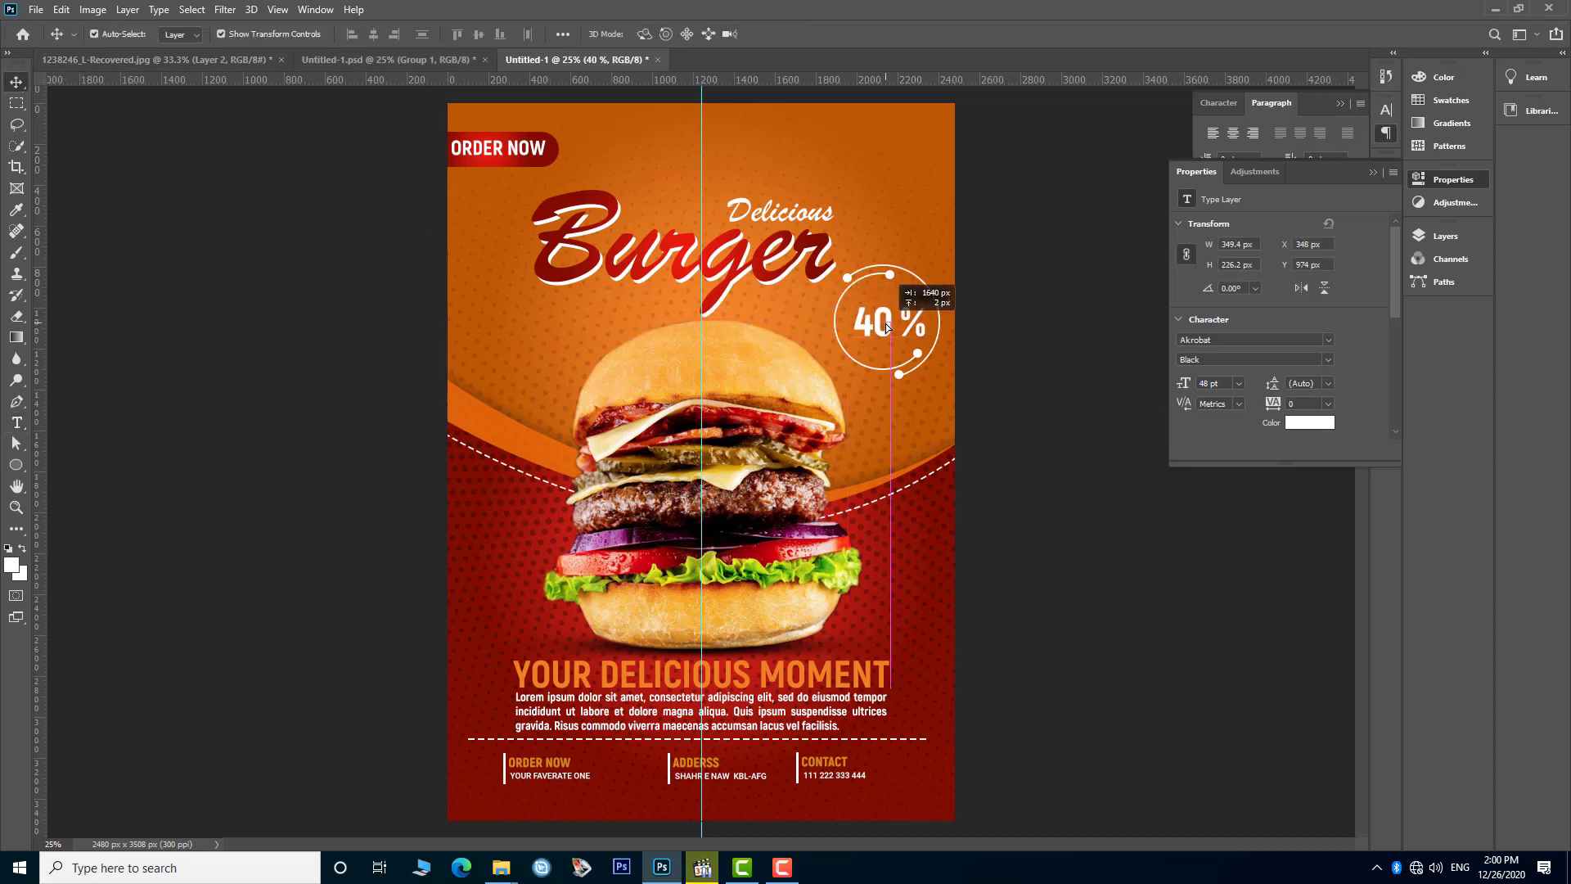
left_click_drag(880, 321, 876, 309)
left_click_drag(884, 309, 879, 341)
left_click(970, 376)
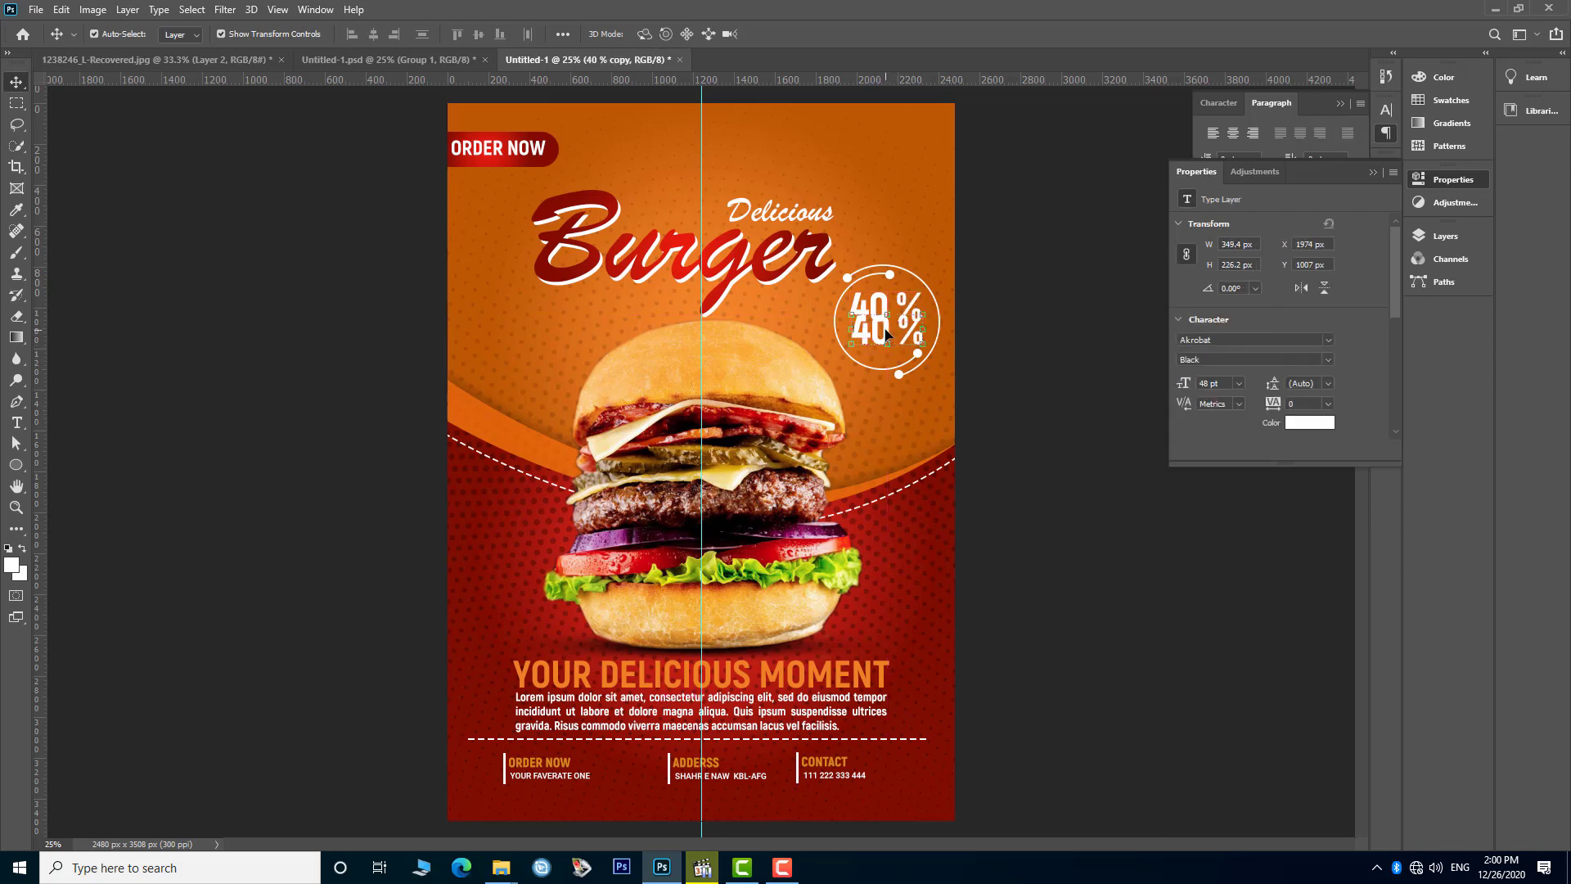
- Retype the copied text below as 'OFF' and nudge it lower in the ring
double_click(886, 329)
type("OFF")
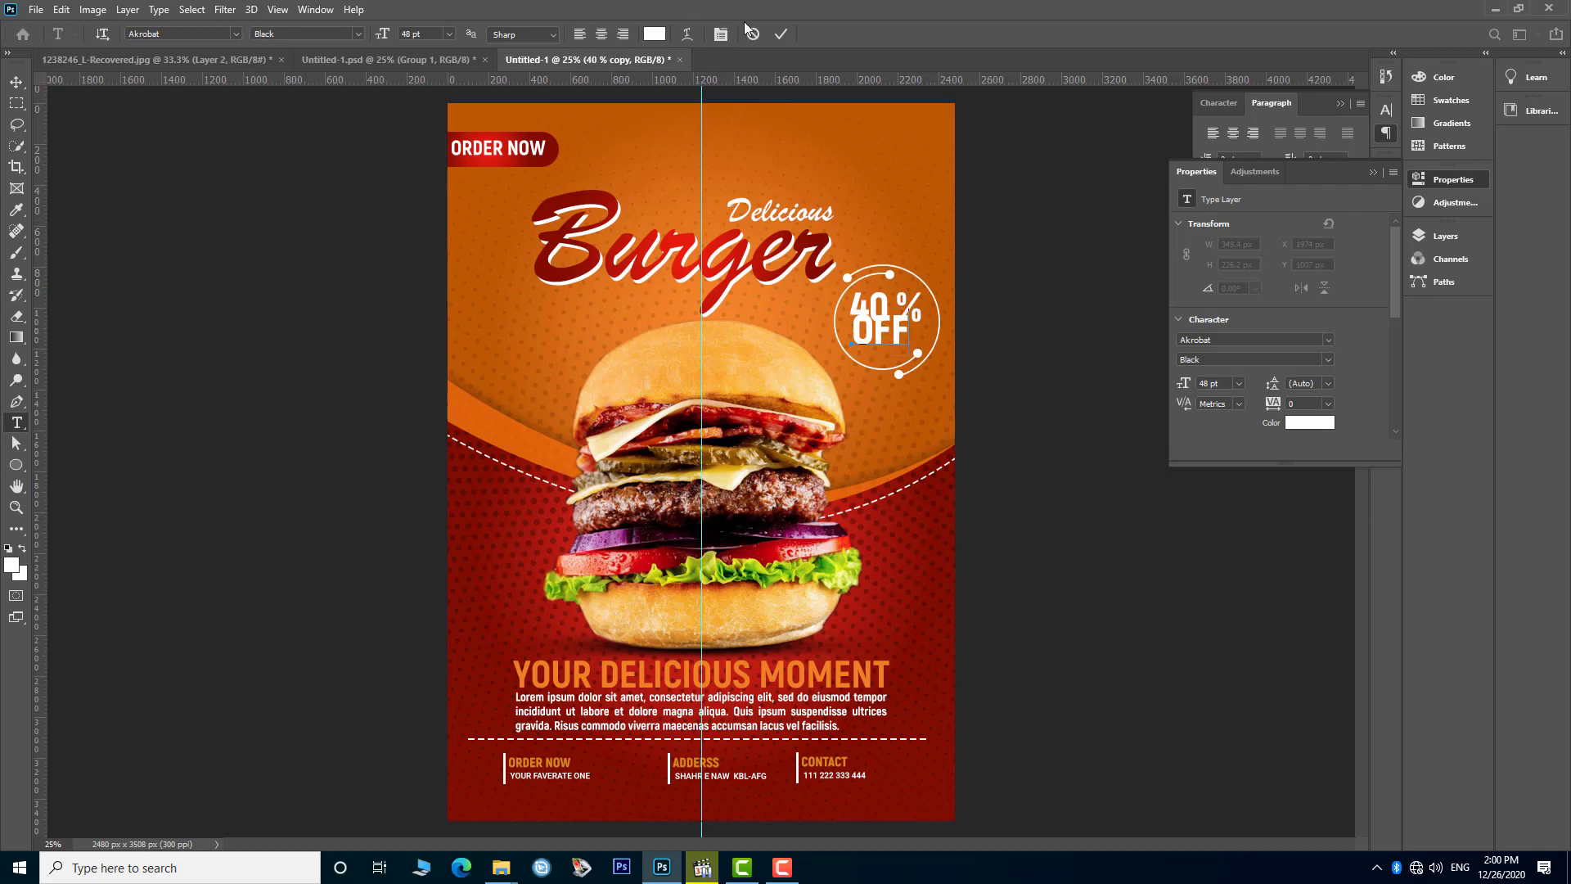
left_click(784, 34)
key("v")
left_click_drag(885, 335, 890, 344)
left_click(1058, 345)
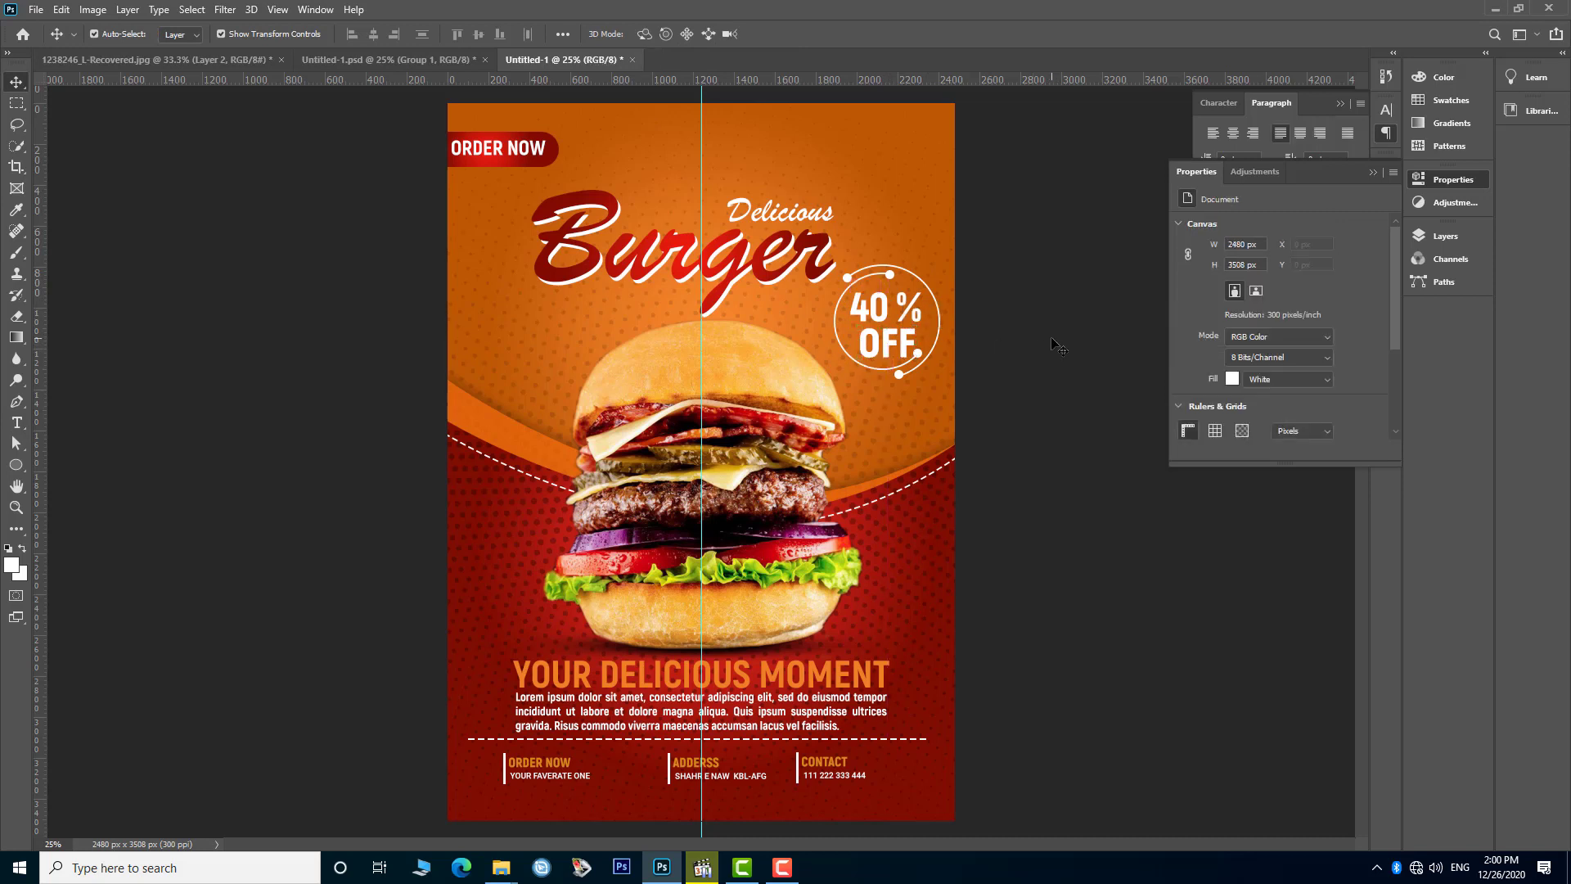